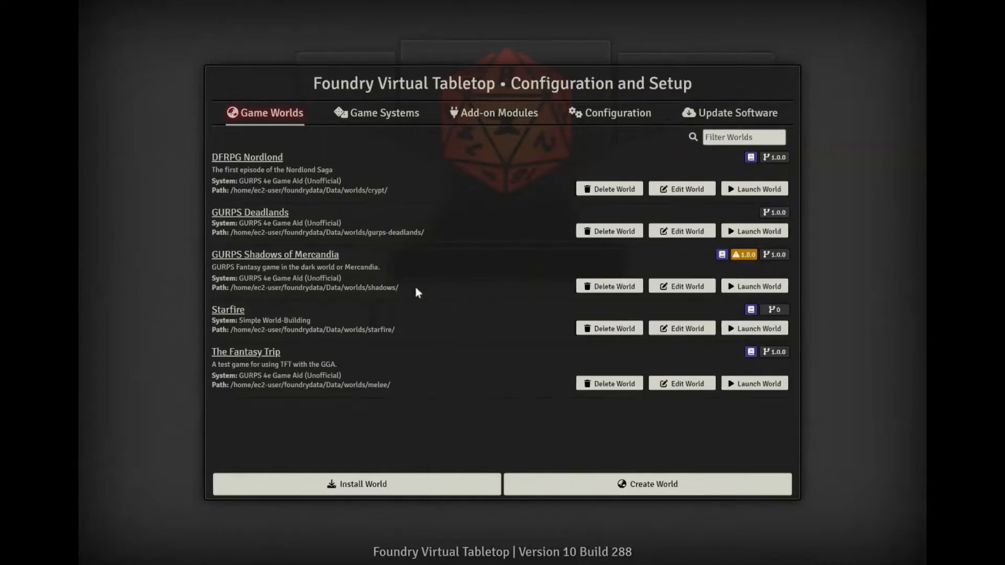
Search the installable game systems for "gurp", then clear the filter and close the package browser.
click(402, 120)
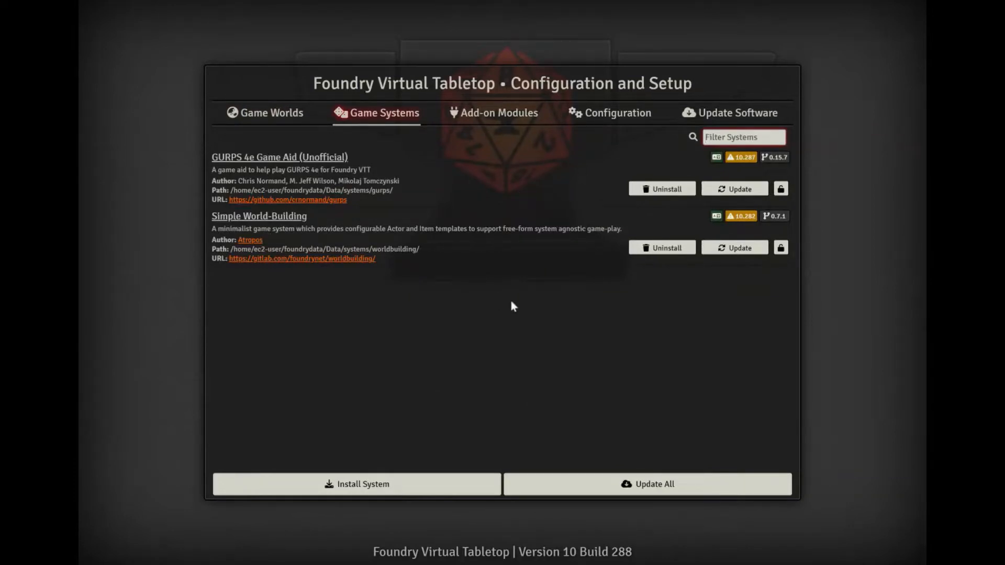
click(383, 493)
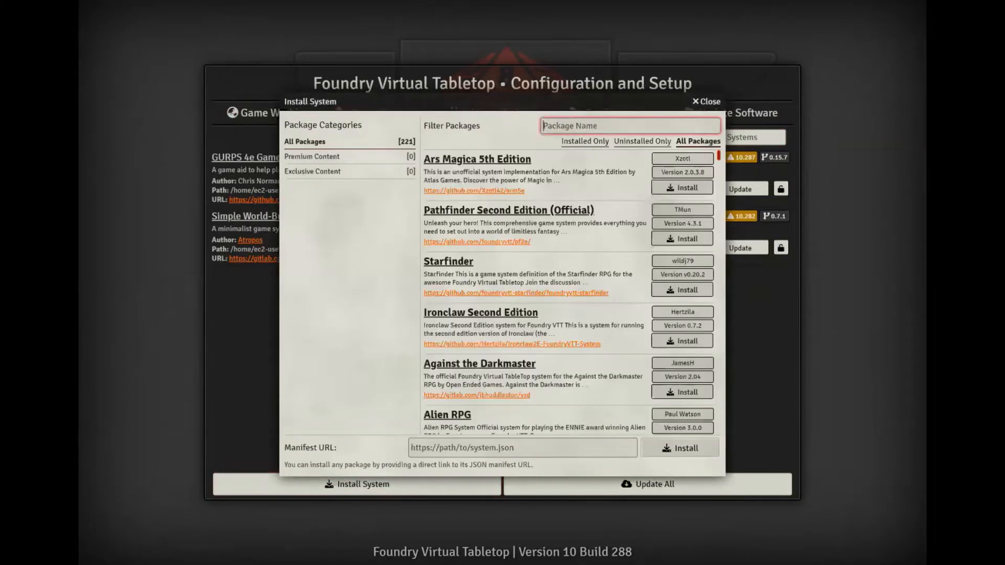
text(gurp)
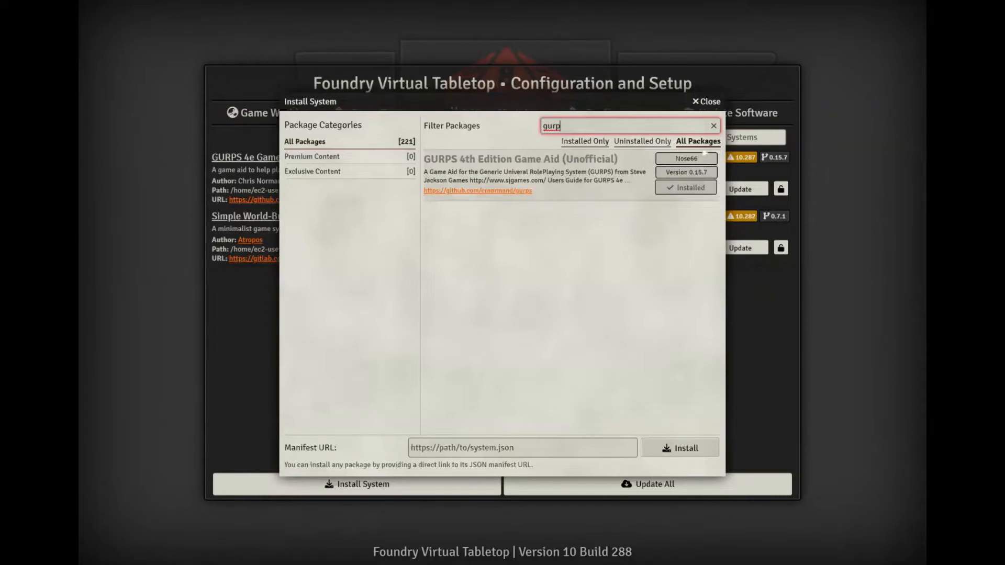
click(714, 126)
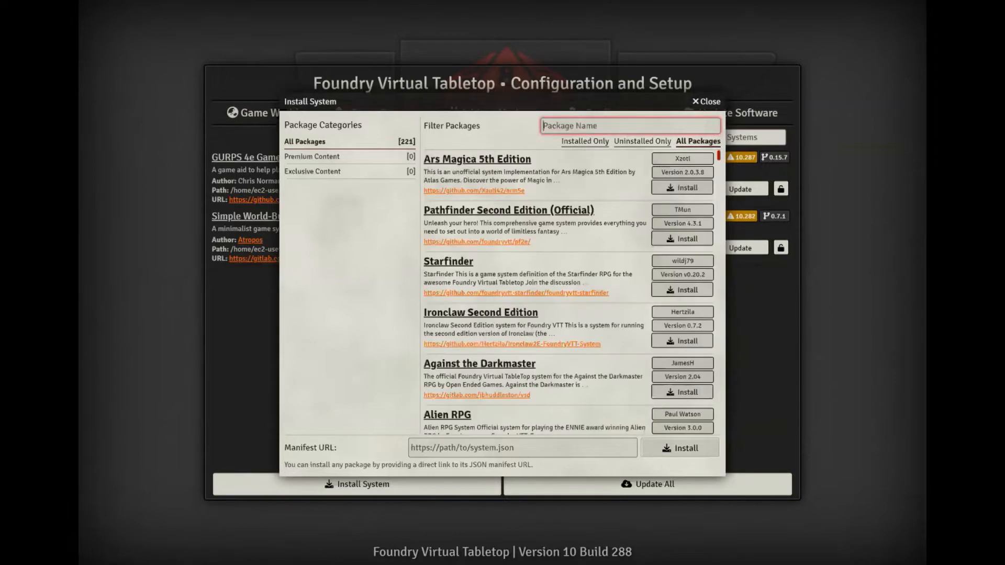
click(709, 102)
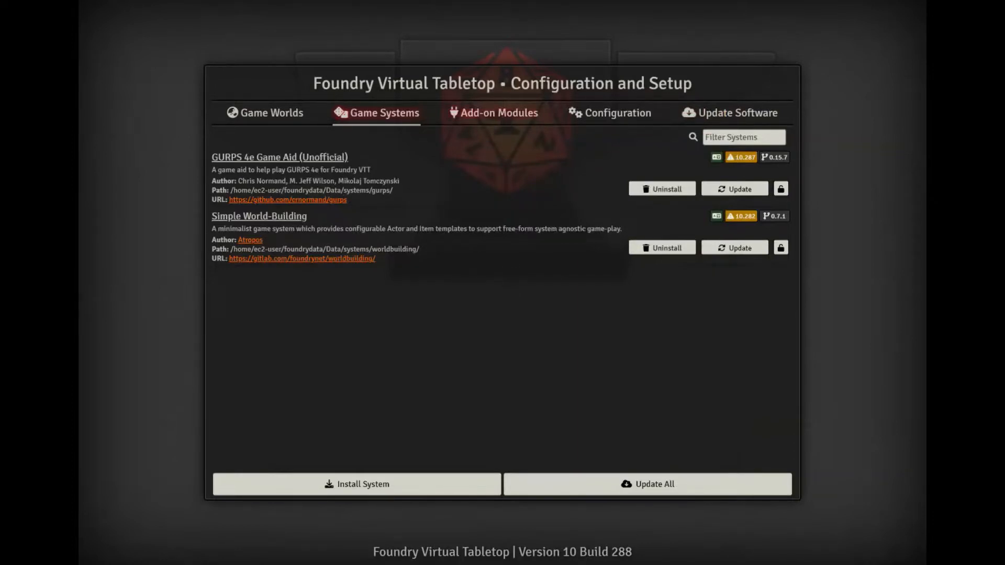
Search both the installed add-on modules and the installable module packages for "pdf".
click(502, 120)
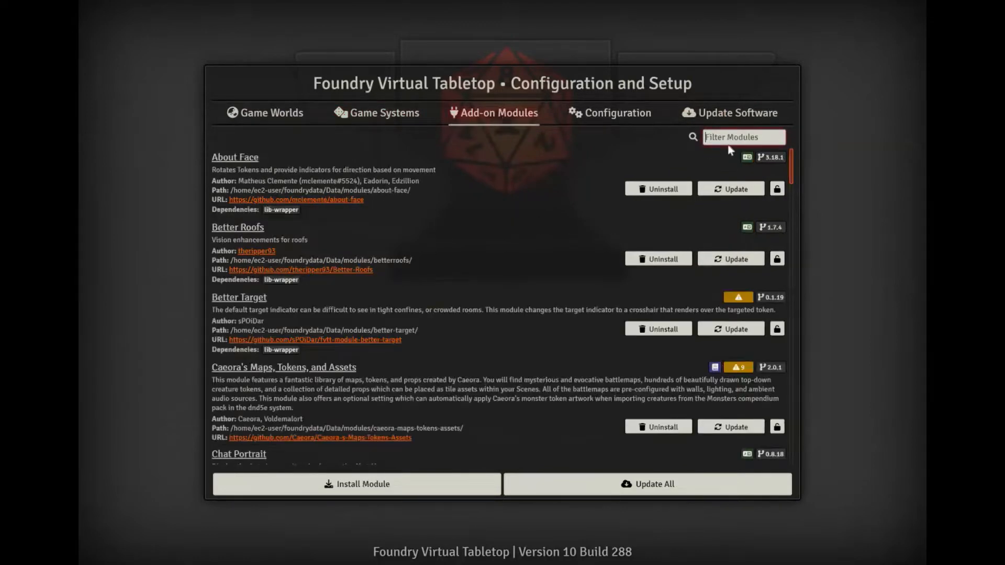
text(pdf)
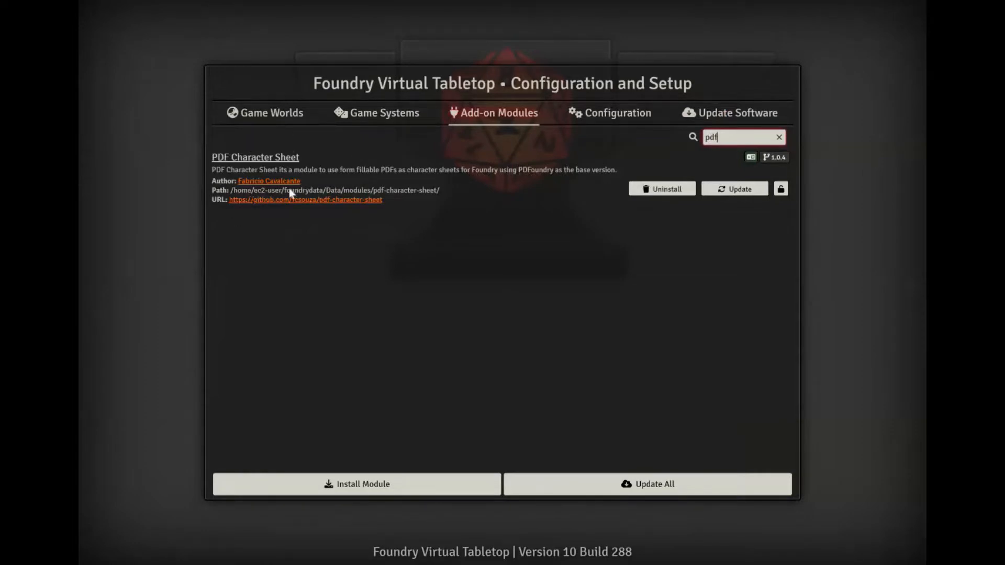
click(389, 493)
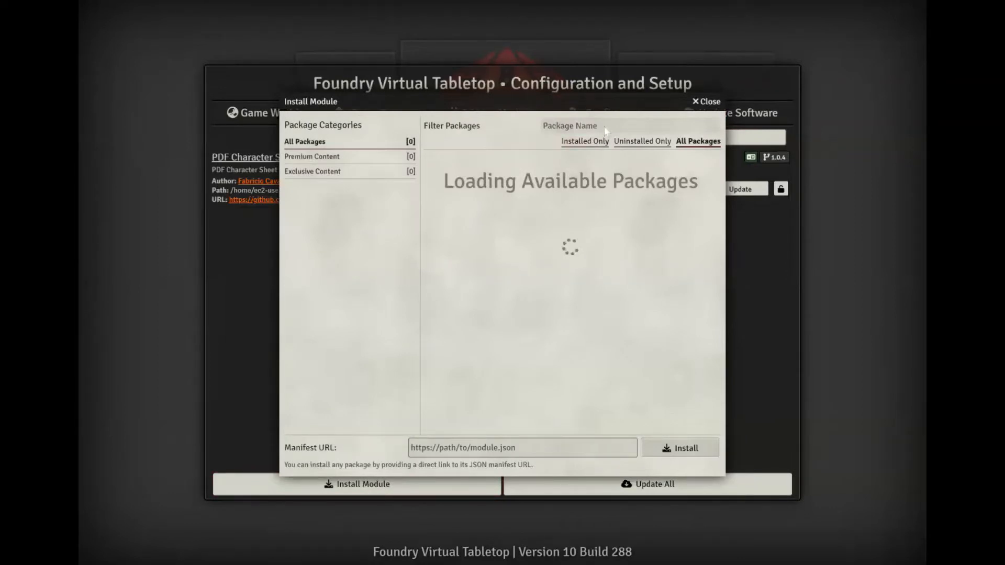
text(pdf)
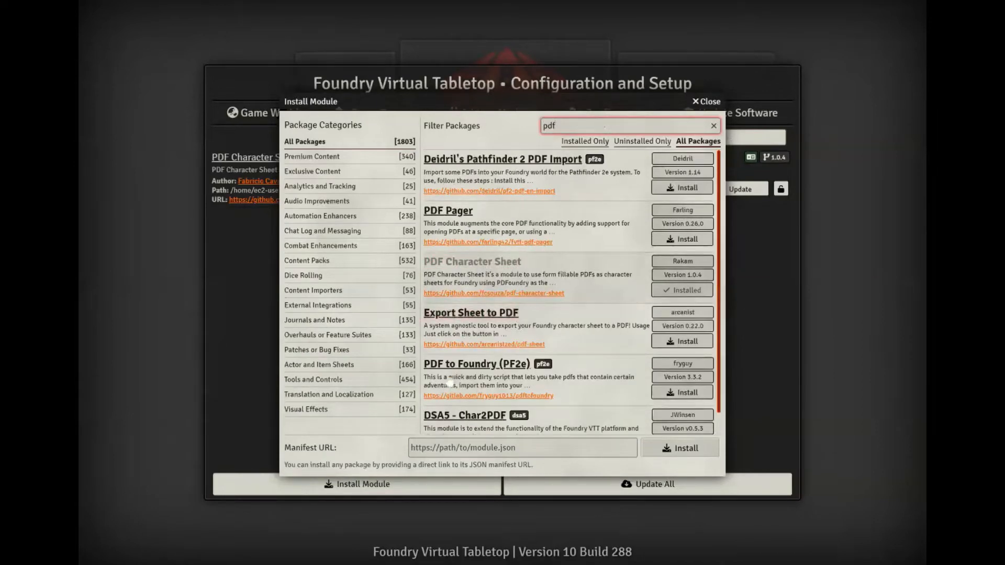
click(710, 102)
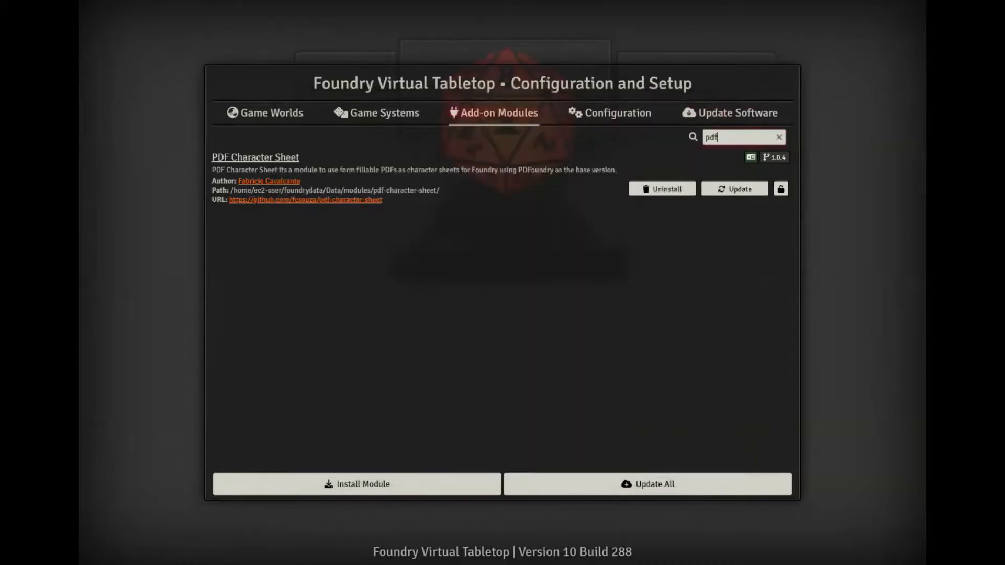
Filter the installed add-on modules by "dice" instead of "pdf", and clear the filter after viewing the matches.
key(BackSpace)
key(BackSpace)
key(BackSpace)
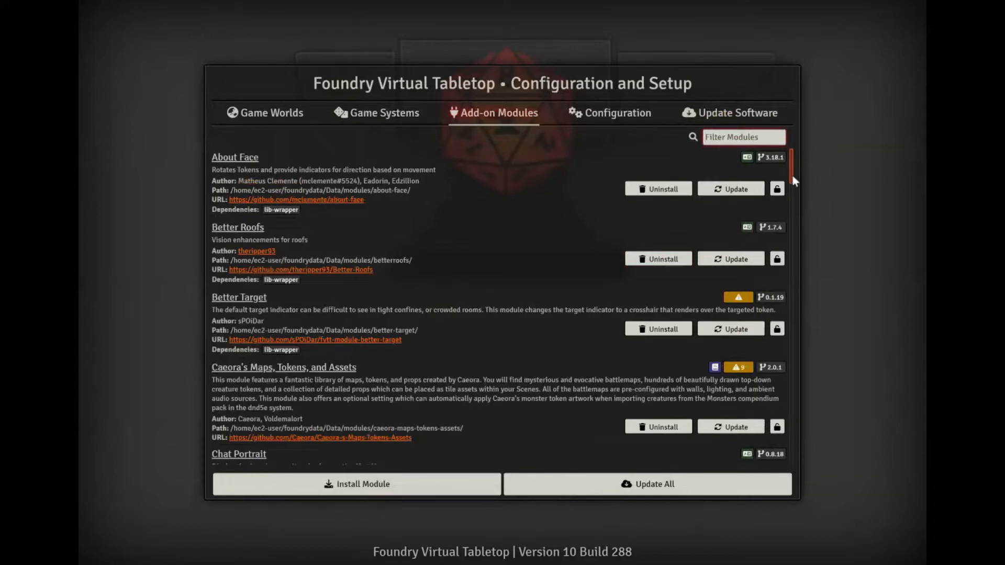
text(dice)
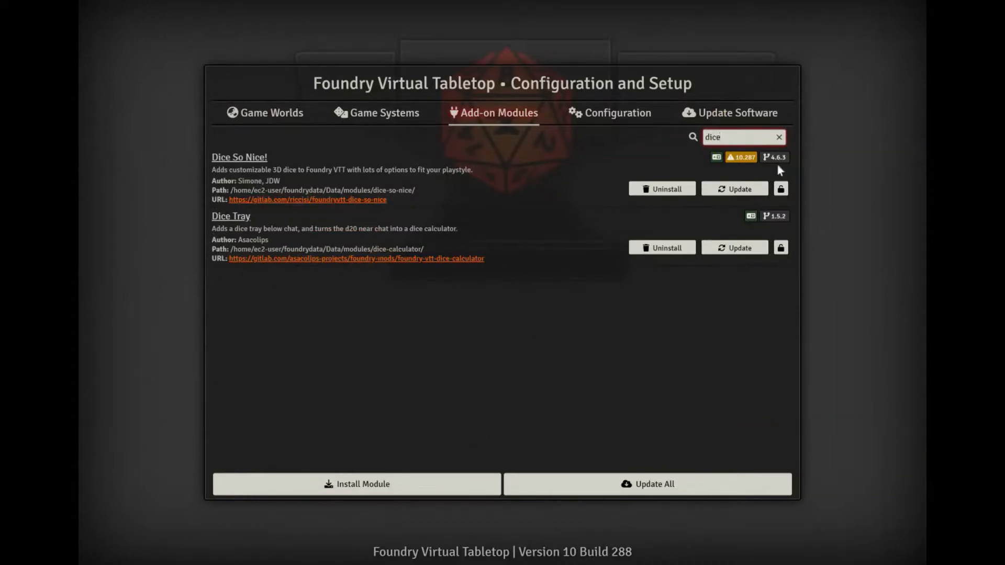
click(780, 138)
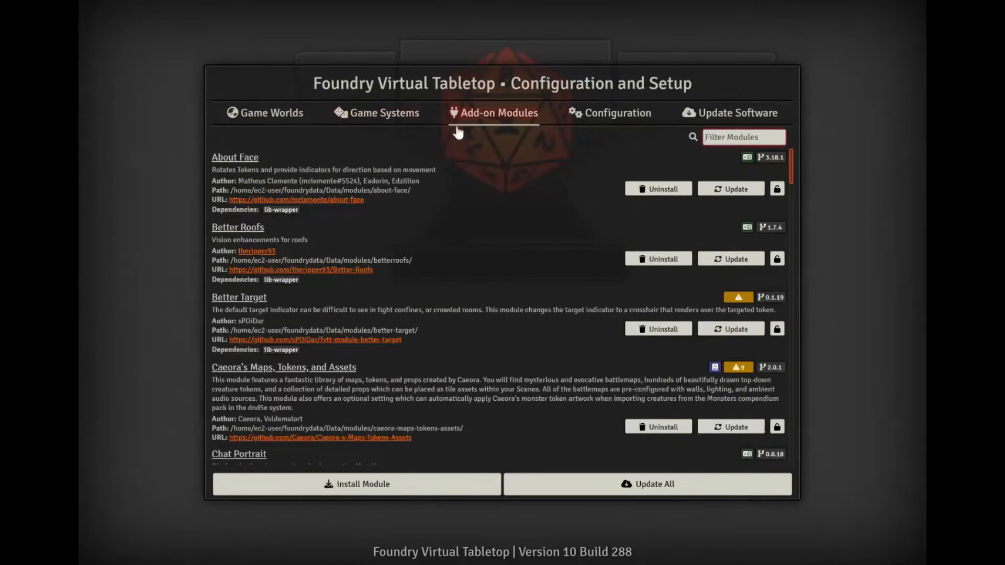
Create a game world titled "Fantasy Test" that uses the GURPS 4e Game Aid (Unofficial) system.
click(284, 121)
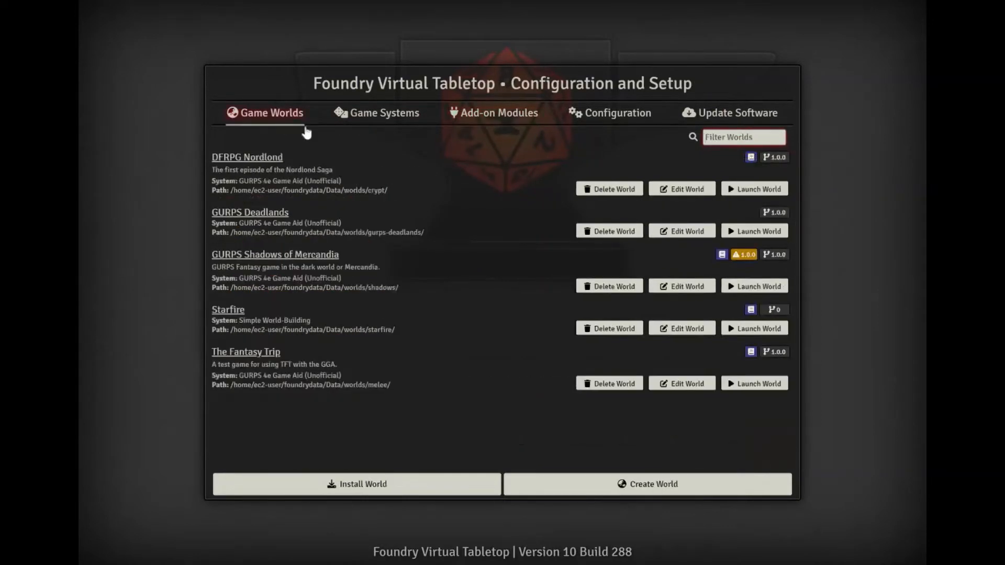
click(587, 491)
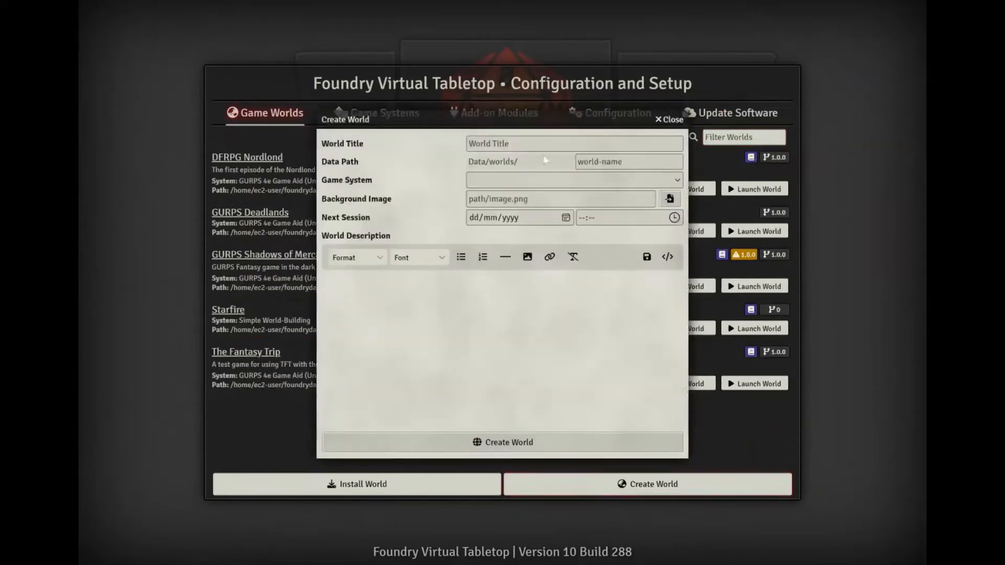
drag(542, 126, 541, 105)
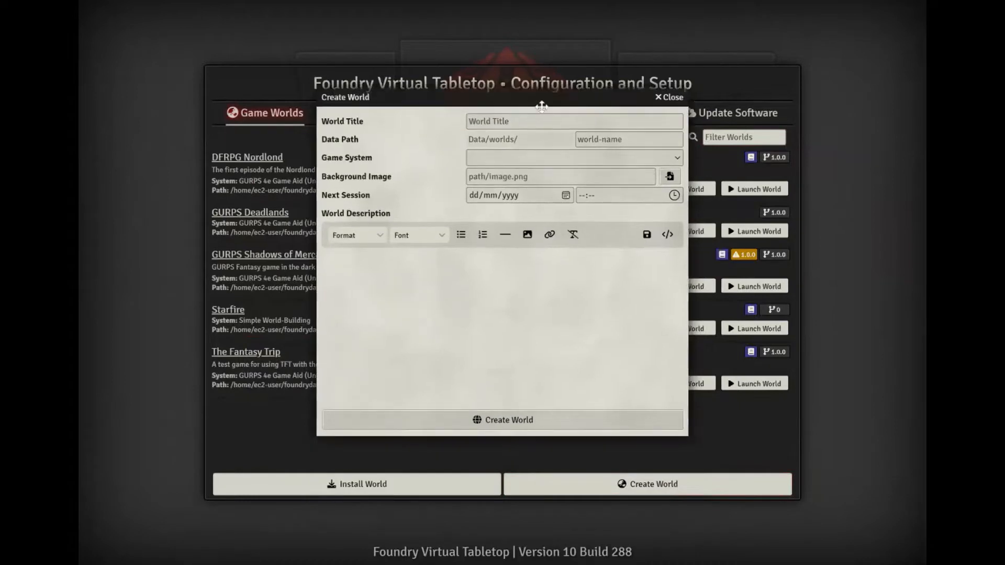
click(545, 120)
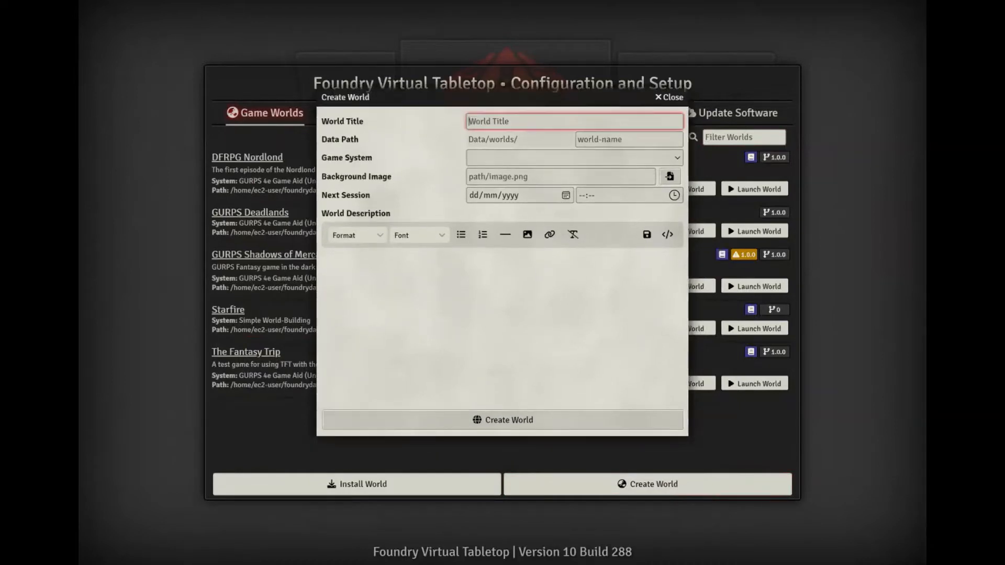
text(Fantasy Test)
click(544, 159)
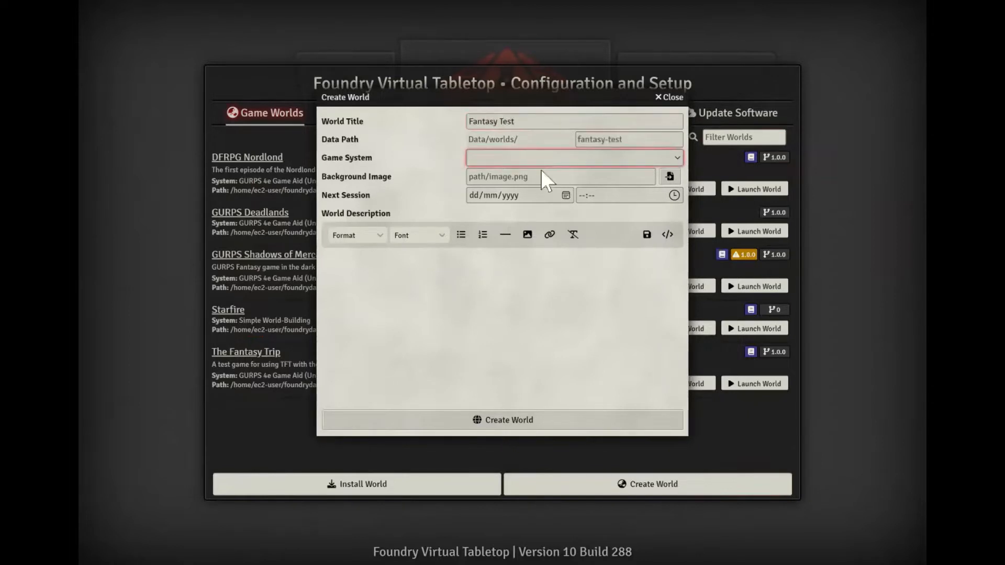
click(541, 170)
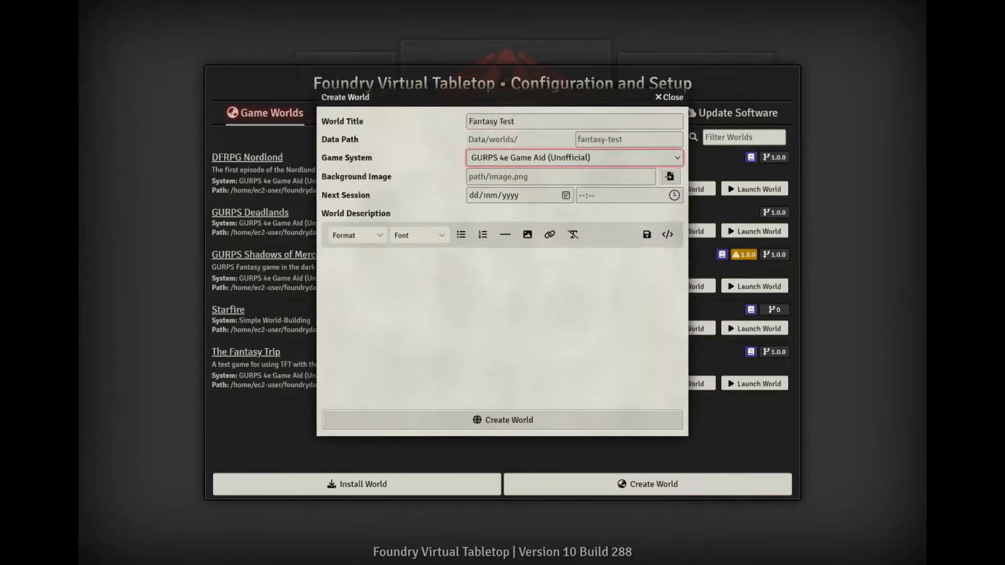
click(536, 425)
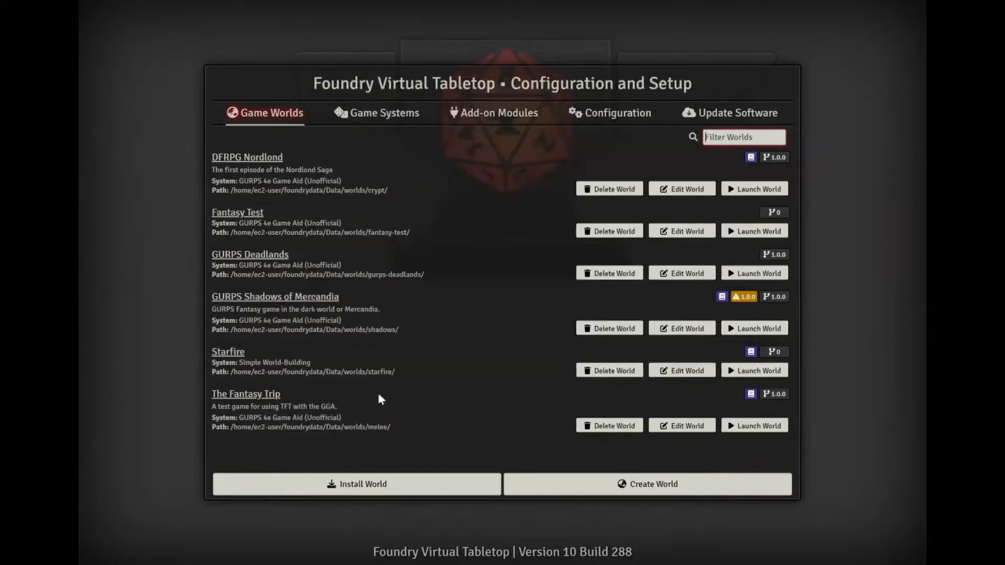
Launch the Fantasy Test world as Gamemaster and delete the "Inviting Your Players" and "Getting Started" chat messages.
click(759, 235)
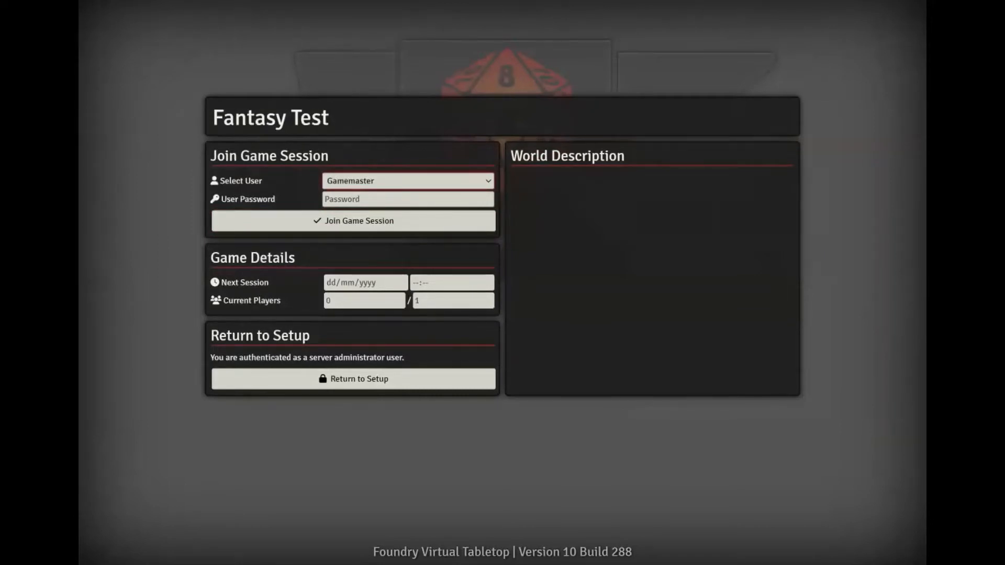
click(370, 230)
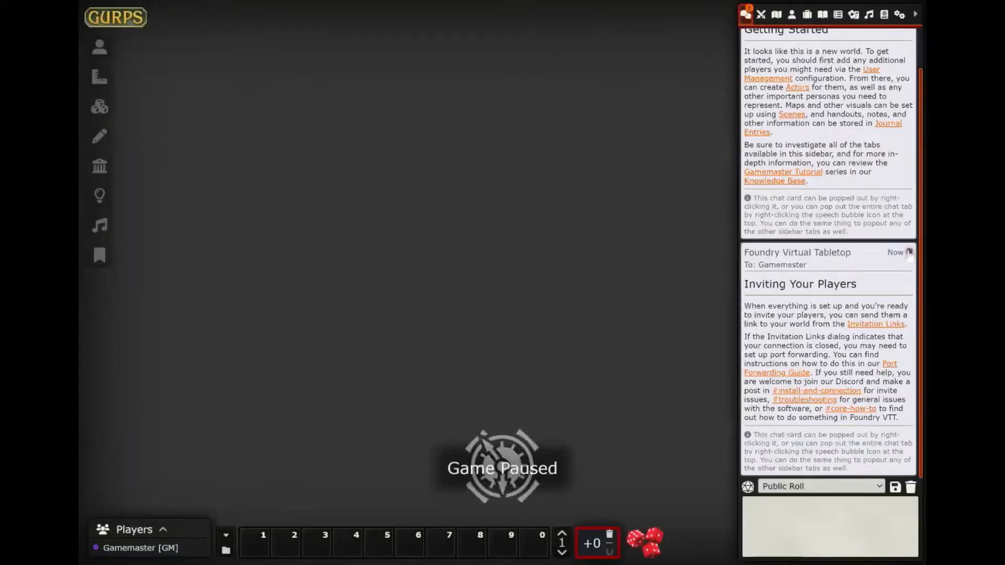
click(909, 252)
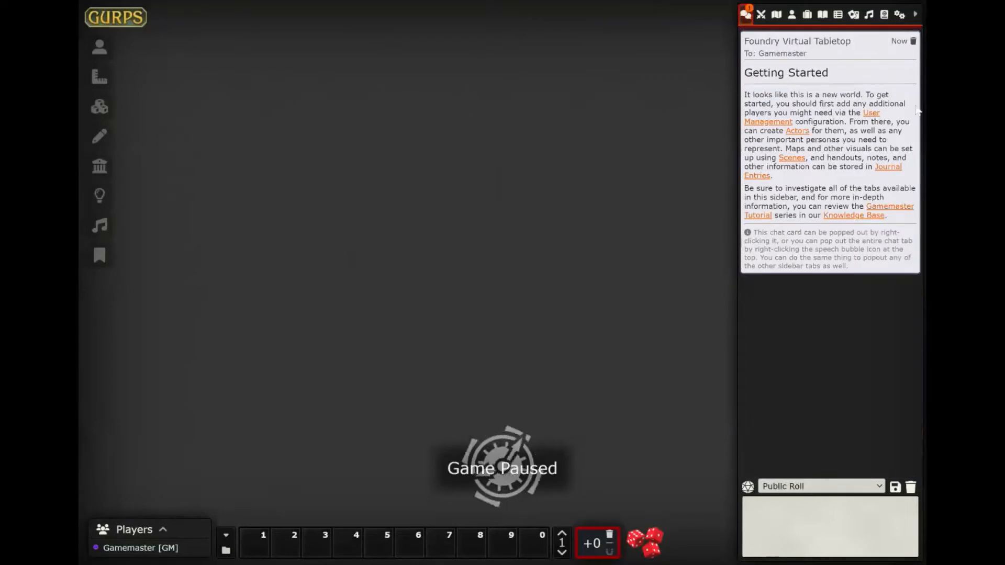
click(912, 41)
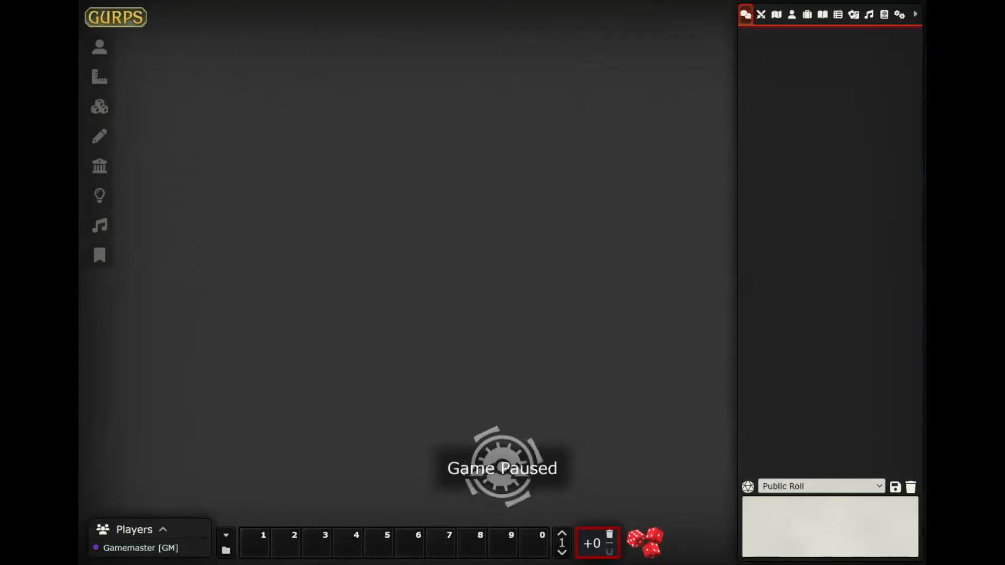
Open the Mook Generator with the /mook chat command and name the mook Flavius.
text(/mook)
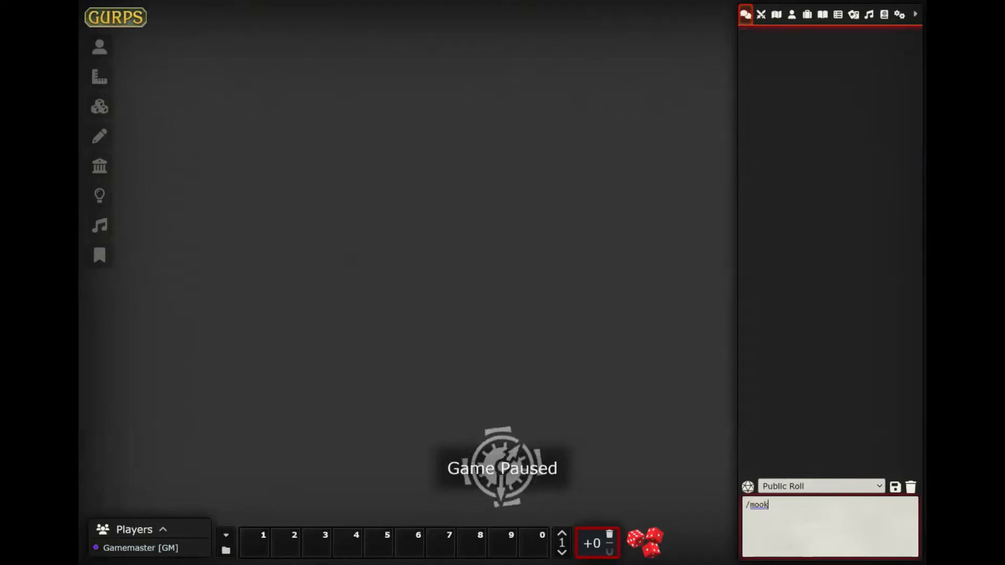
key(Return)
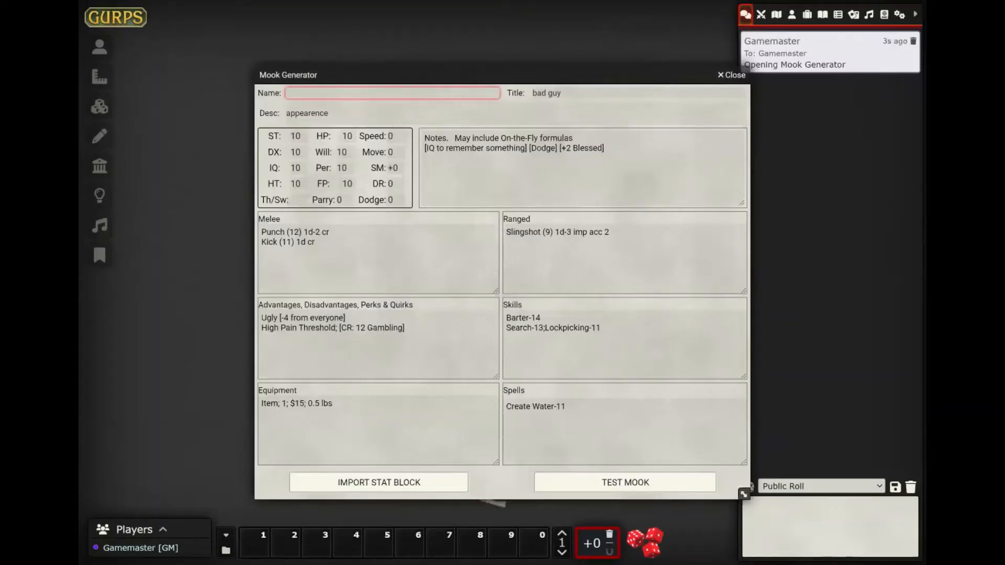
text(Flaviyus)
key(BackSpace)
key(BackSpace)
key(BackSpace)
text(us)
Clear the placeholder text from the mook's title, description and notes.
click(549, 96)
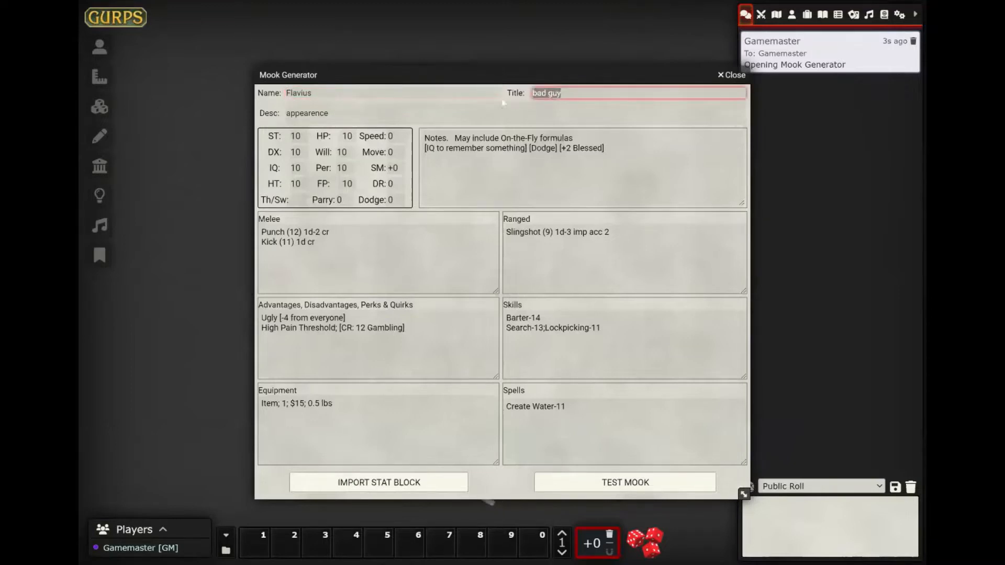
key(Tab)
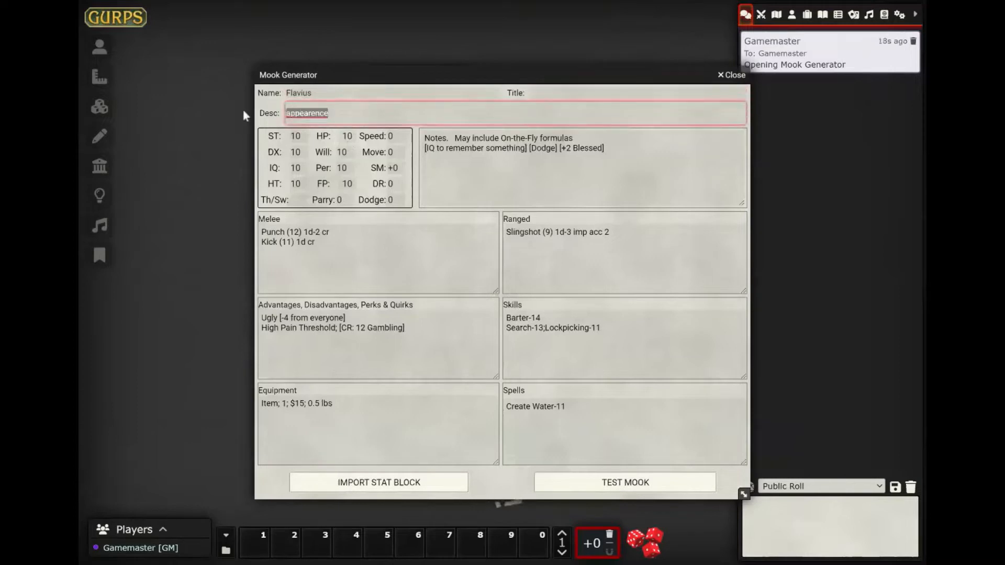
key(BackSpace)
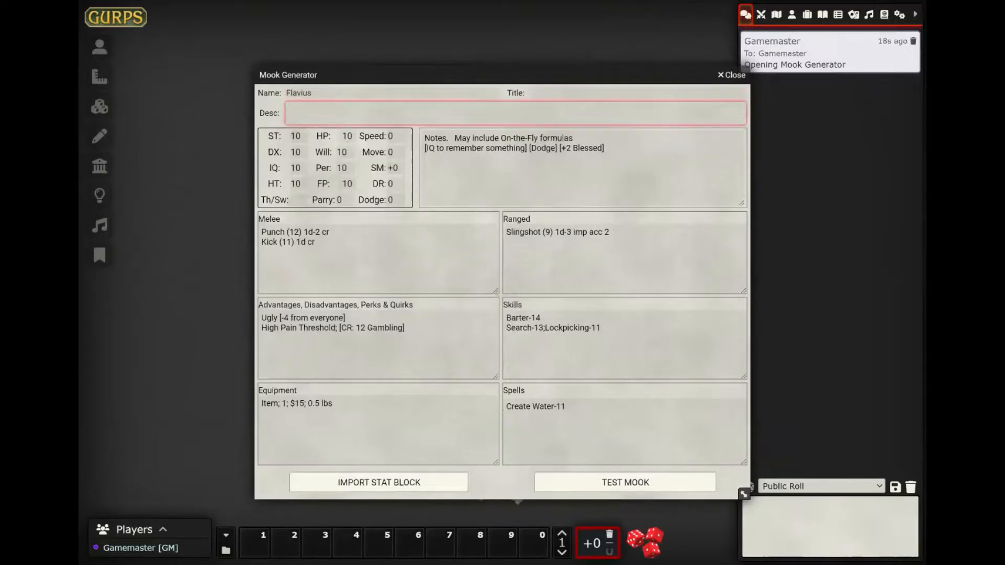
key(Tab)
key(BackSpace)
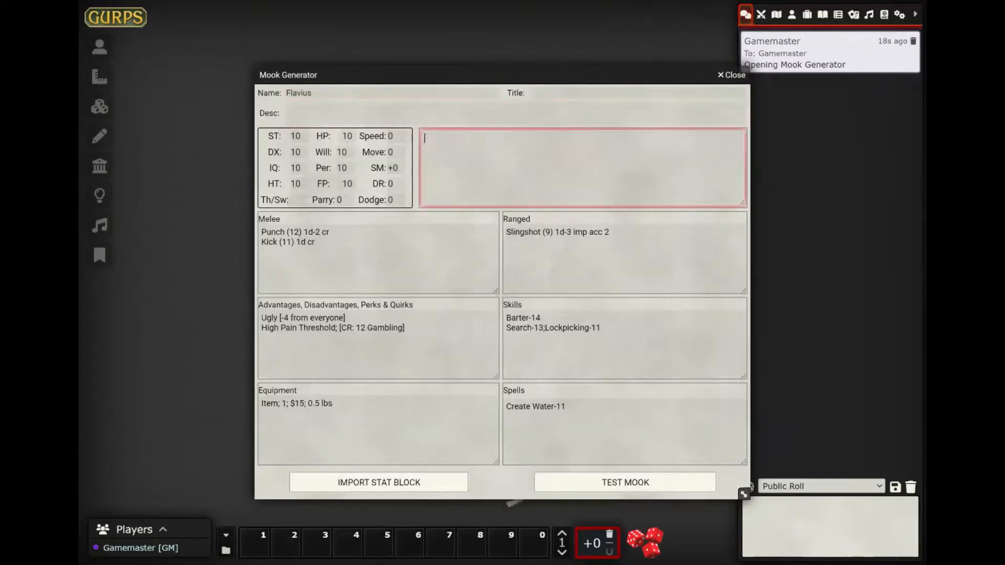
Clear the sample entries from the mook's equipment, spells, skills and ranged attacks.
click(388, 396)
key(ctrl+a)
key(BackSpace)
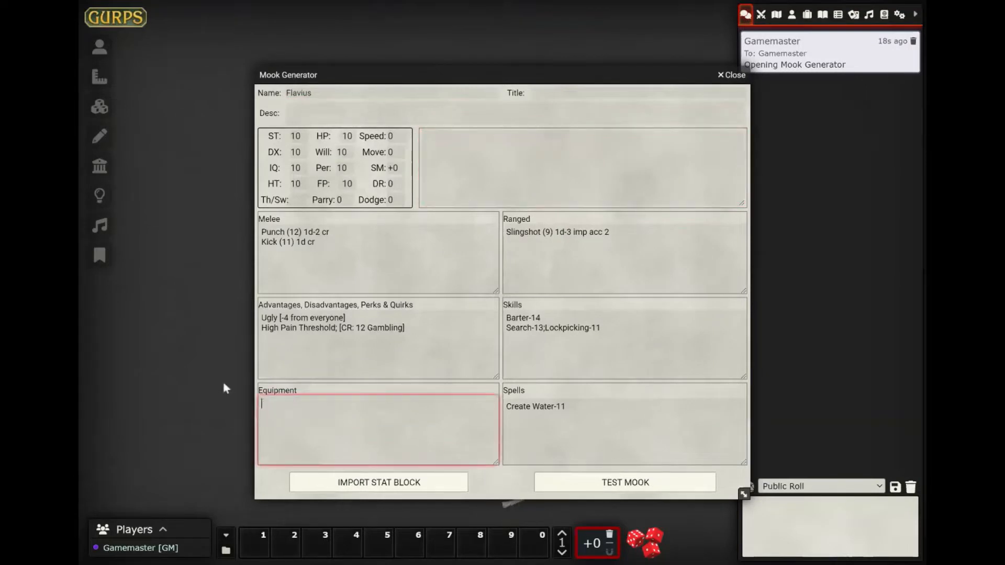
key(Tab)
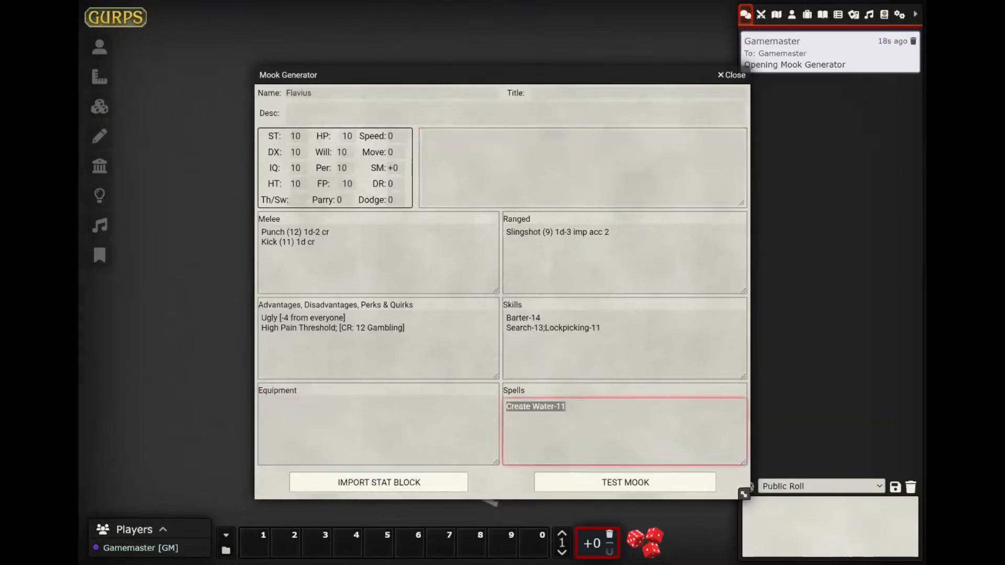
key(BackSpace)
key(shift+Tab)
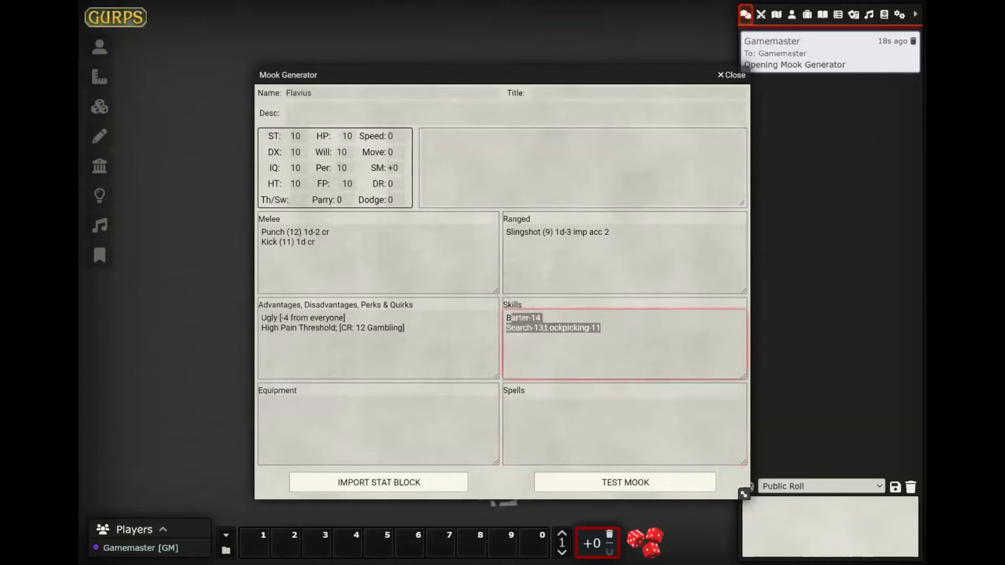
key(BackSpace)
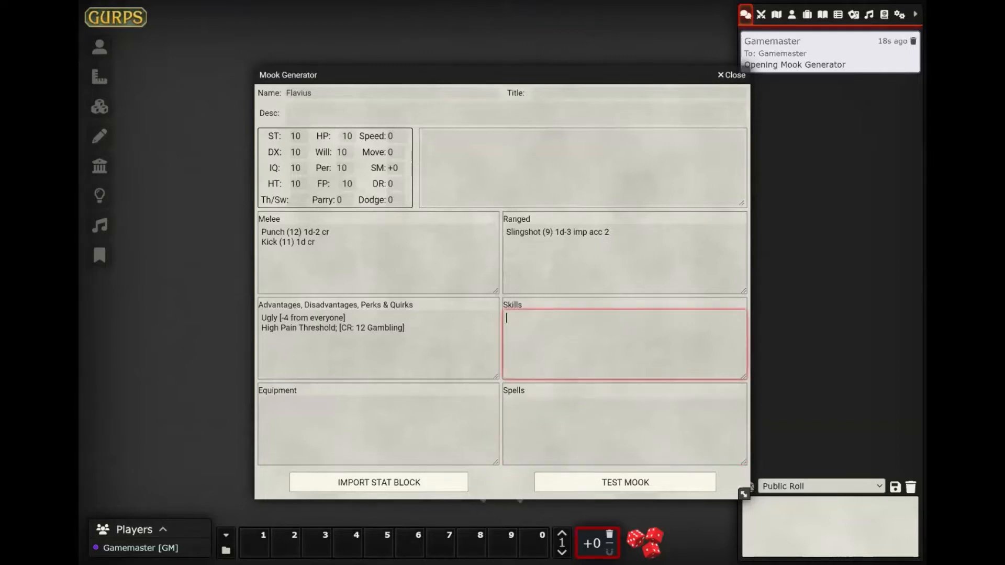
key(shift+Tab)
key(BackSpace)
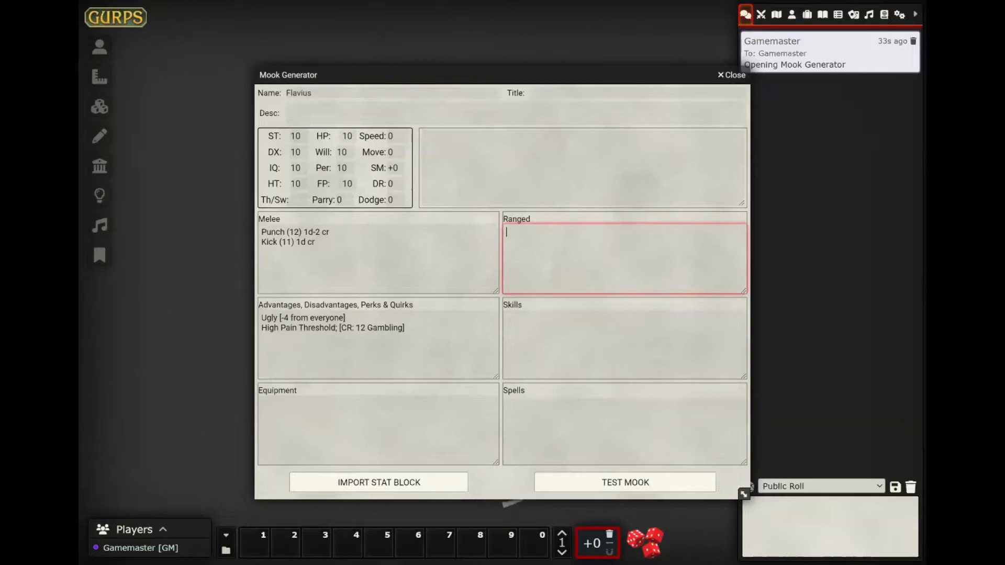
Set the mook's ST to 12, DX to 12 and IQ to 8.
click(301, 136)
key(BackSpace)
text(2)
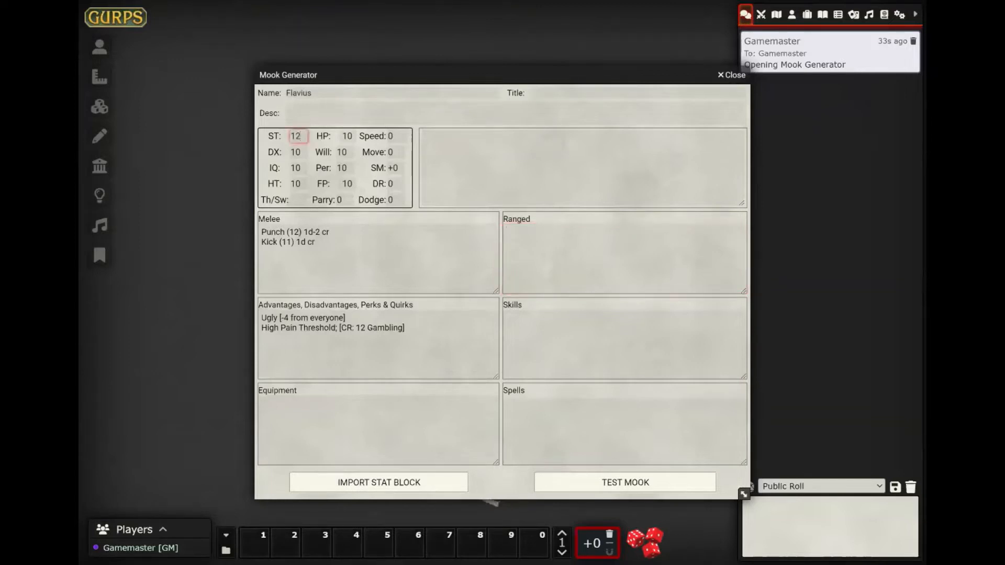
click(301, 152)
key(BackSpace)
text(2)
click(305, 168)
key(BackSpace)
key(BackSpace)
text(8)
Set the mook's HT, FP, Per and Will to 0.
key(Tab)
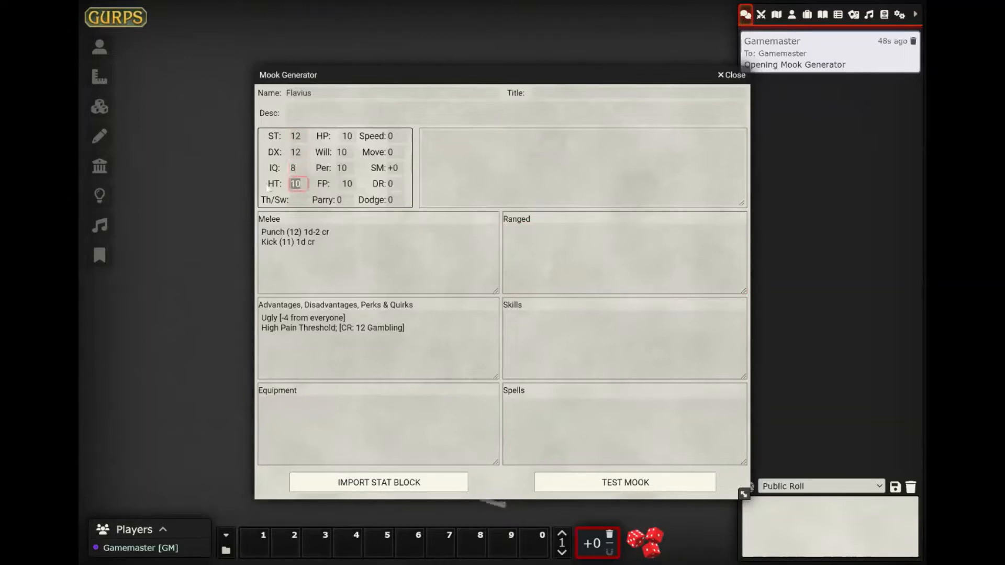
key(BackSpace)
text(0)
key(Tab)
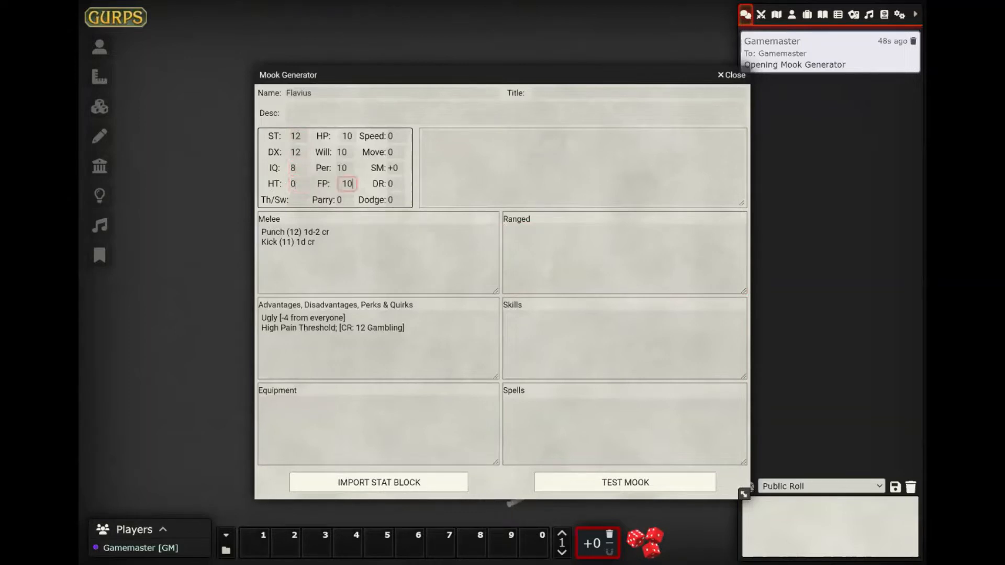
key(BackSpace)
key(BackSpace)
text(0)
key(Tab)
text(0)
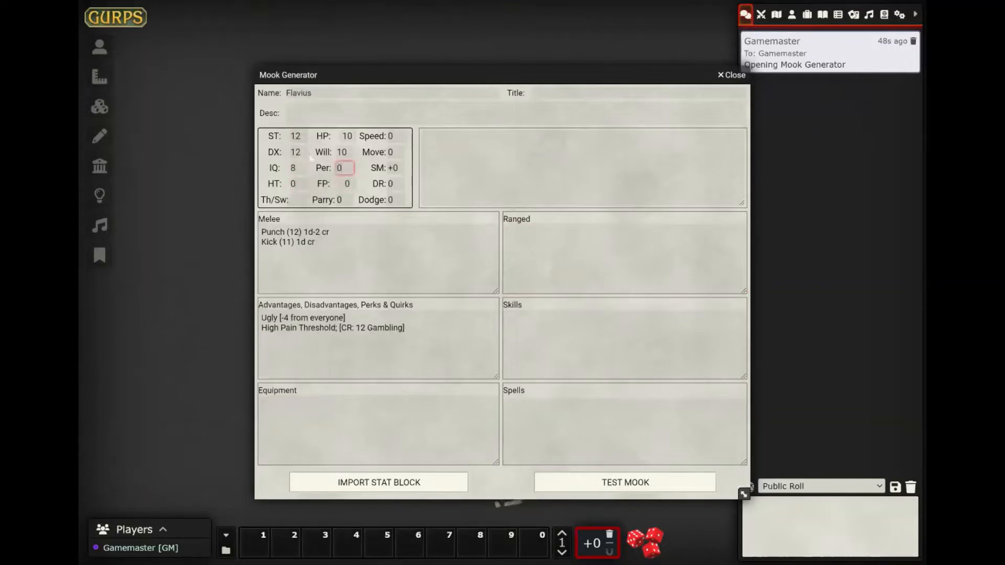
key(Tab)
text(0)
key(Tab)
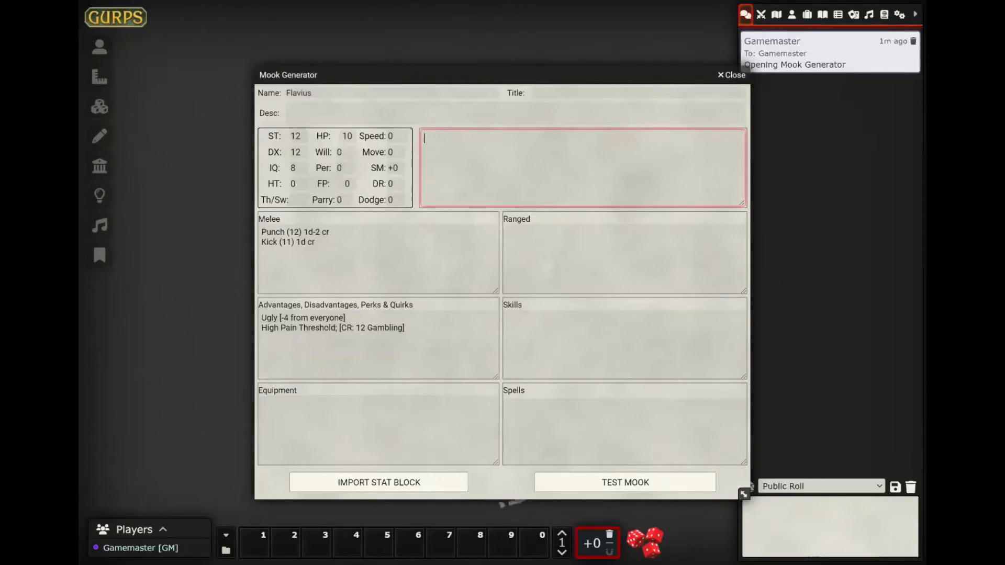
Set the mook's Move to 10, Speed to 12 and DR to 2.
click(396, 152)
key(BackSpace)
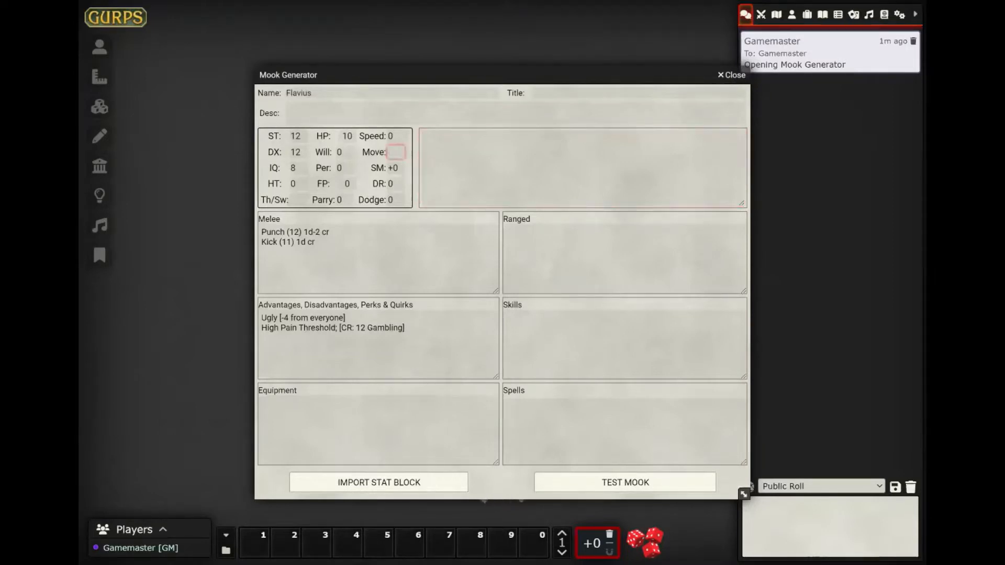
text(10)
click(397, 137)
key(BackSpace)
text(12)
click(443, 148)
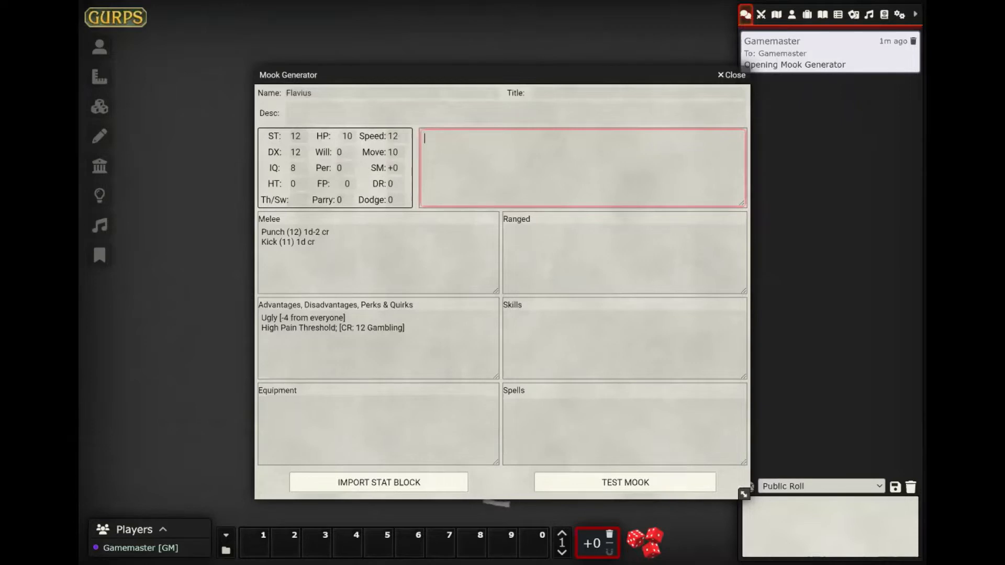
click(396, 185)
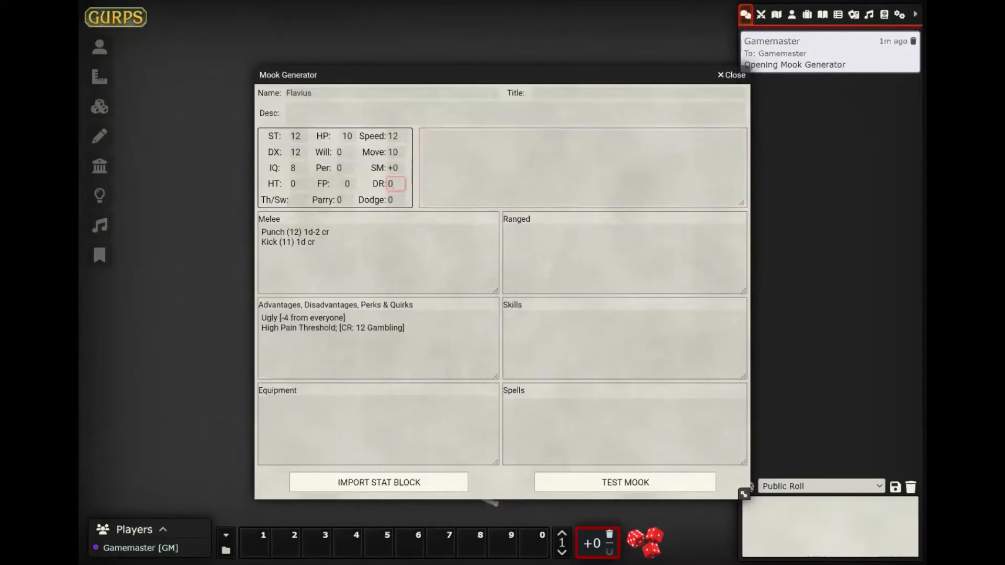
key(BackSpace)
text(2)
Rename the Punch melee attack to Short Sword.
click(285, 233)
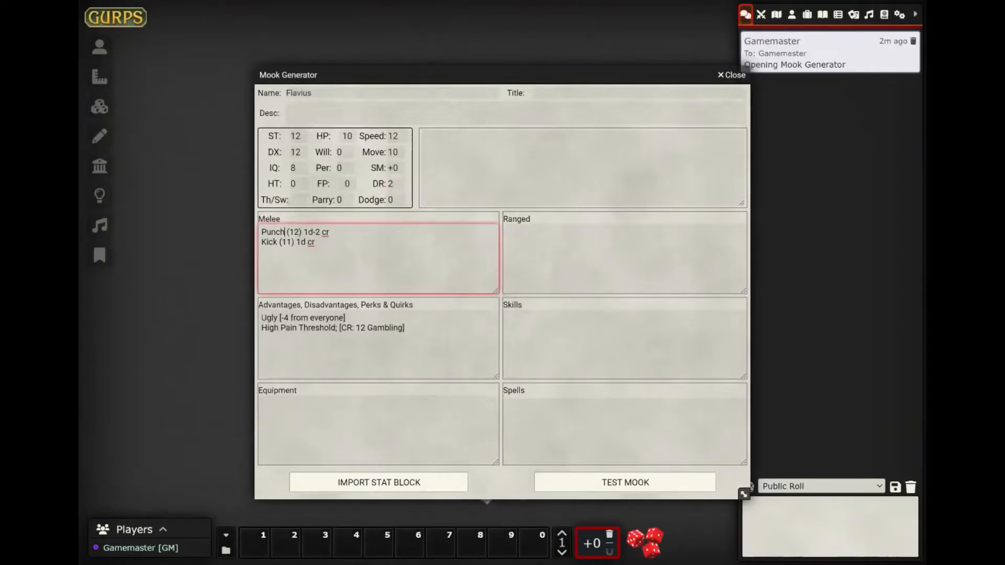
key(BackSpace)
key(BackSpace)
key(BackSpace)
key(BackSpace)
key(BackSpace)
text(Sh)
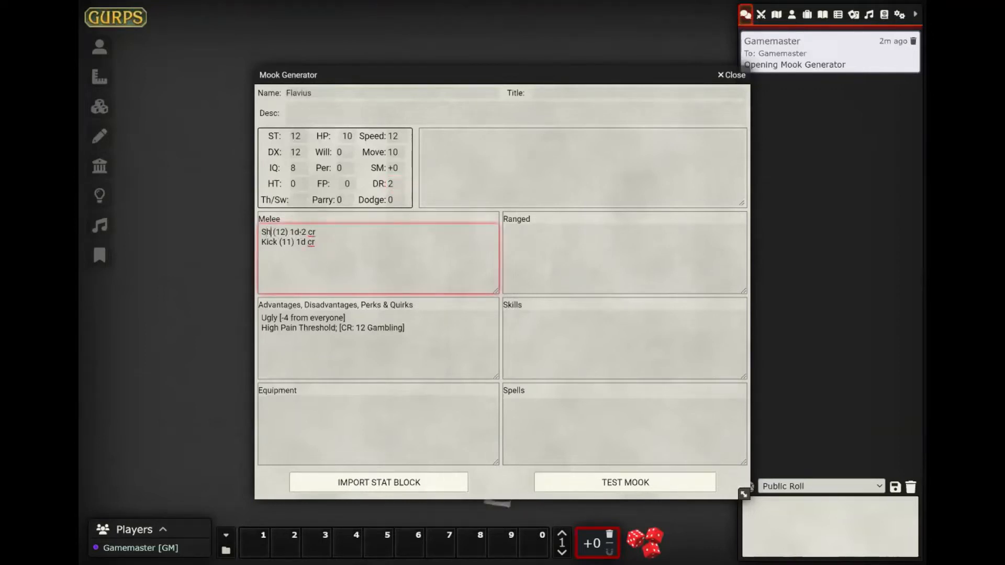
text(owrd)
key(BackSpace)
key(BackSpace)
key(BackSpace)
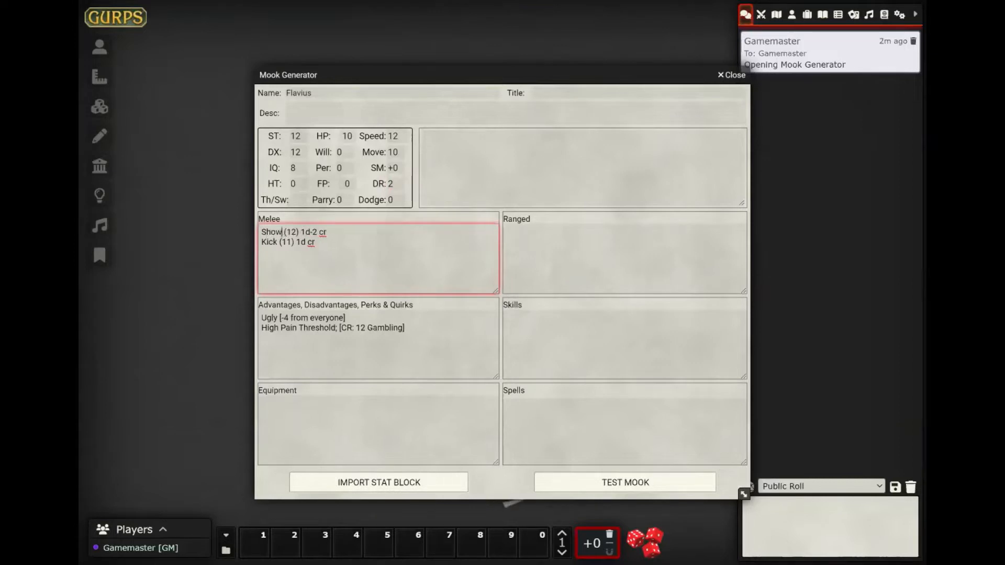
text(rt Sword)
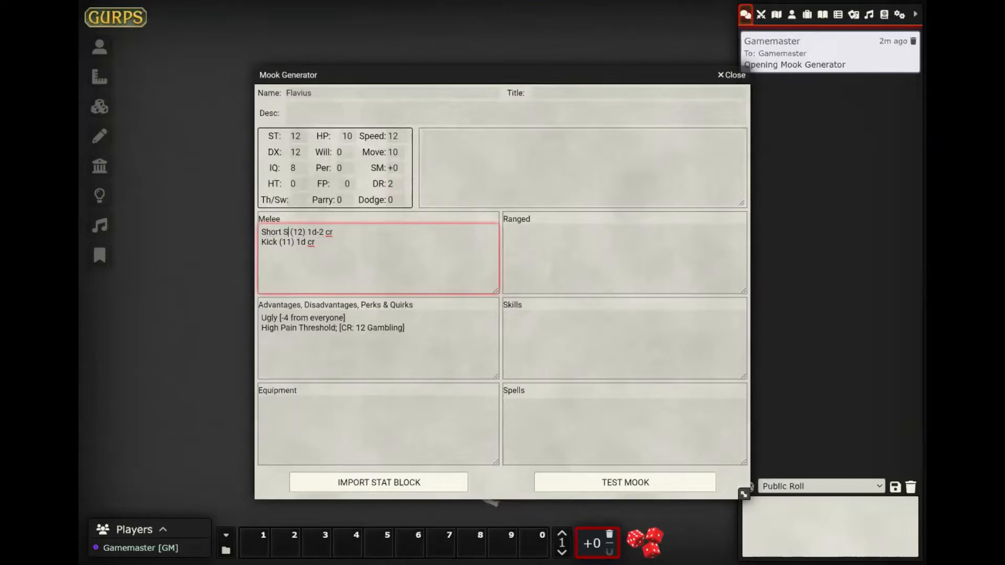
Set the Short Sword attack's skill level to 8 and its damage to "2d-1 dmg".
key(Right)
key(Right)
key(Right)
key(Right)
key(BackSpace)
key(BackSpace)
text(8)
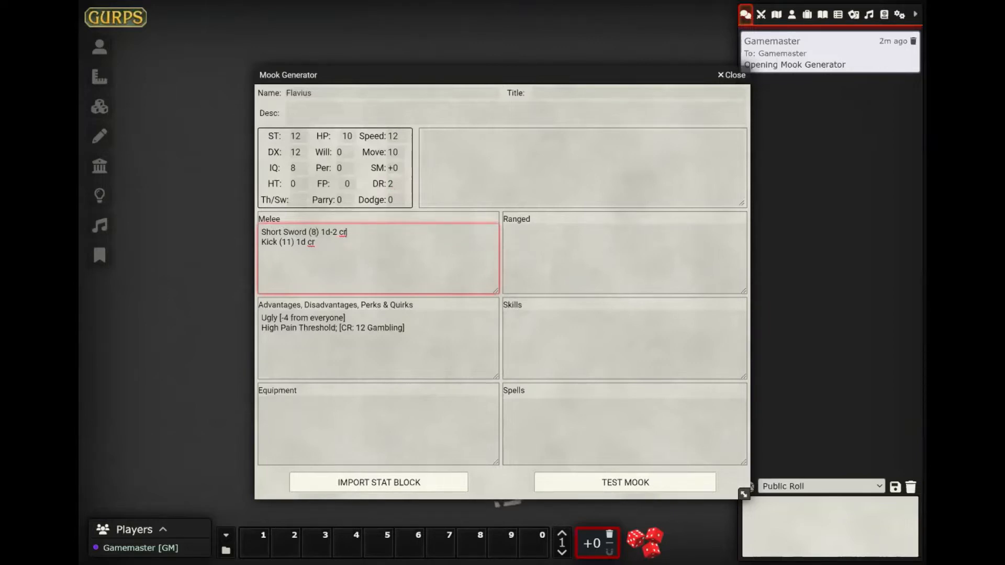
key(BackSpace)
key(BackSpace)
key(BackSpace)
key(BackSpace)
key(BackSpace)
key(BackSpace)
key(BackSpace)
text(2d-1)
text(dmg)
Rename the Kick melee attack to Dagger.
key(BackSpace)
key(BackSpace)
key(BackSpace)
key(BackSpace)
text(Dagger)
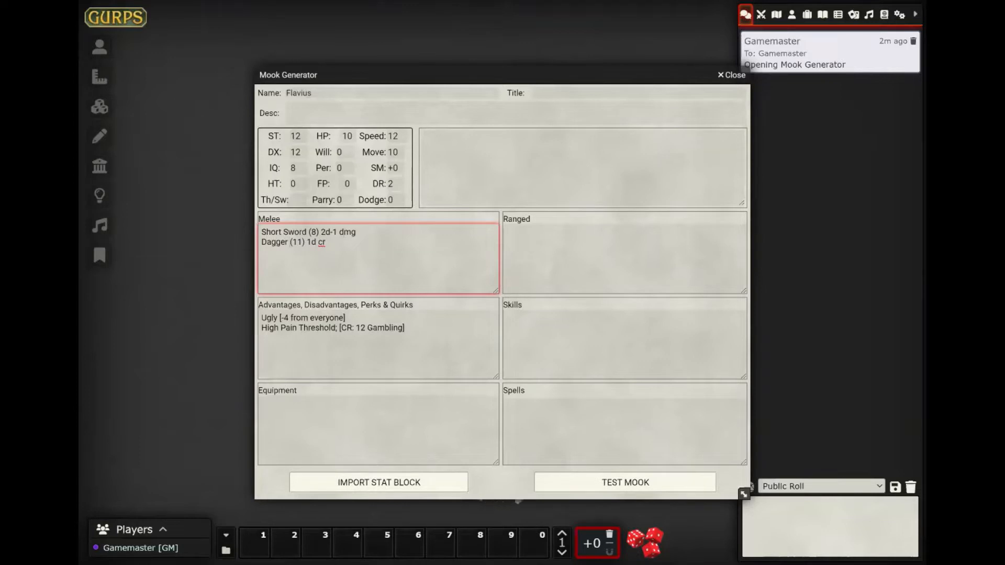
Set the Dagger attack's skill level to 12 and its damage to "1d-1 dmg".
key(Right)
key(Right)
key(Right)
key(BackSpace)
text(2)
key(Right)
key(Right)
key(Right)
text(-1)
key(BackSpace)
key(BackSpace)
text(dmg)
Clear the sample entries from the mook's advantages, disadvantages, perks and quirks.
click(405, 328)
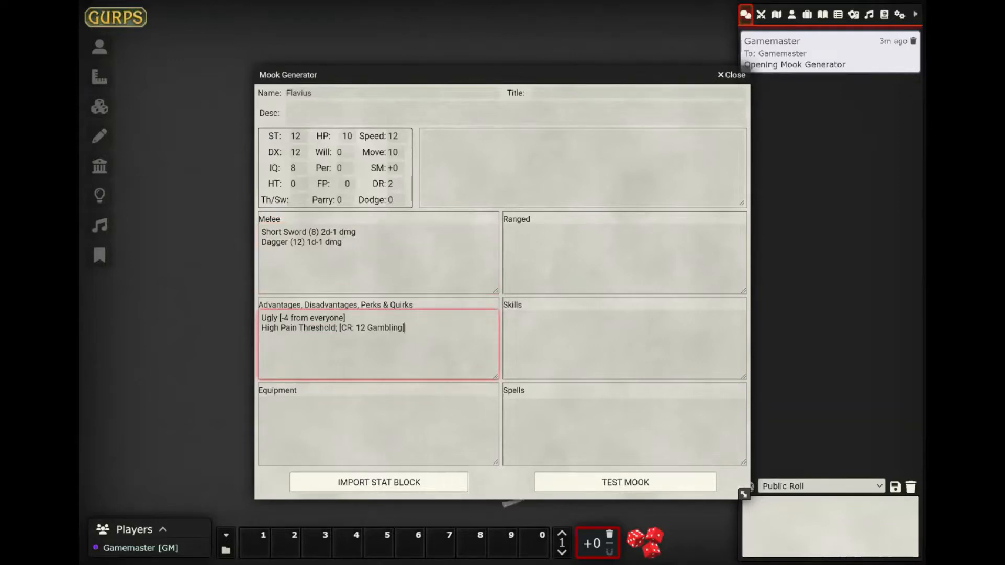
key(BackSpace)
key(BackSpace)
key(BackSpace)
key(BackSpace)
key(BackSpace)
key(BackSpace)
key(BackSpace)
key(BackSpace)
key(BackSpace)
key(BackSpace)
key(BackSpace)
key(BackSpace)
key(BackSpace)
key(BackSpace)
key(BackSpace)
key(BackSpace)
key(BackSpace)
key(BackSpace)
key(BackSpace)
key(BackSpace)
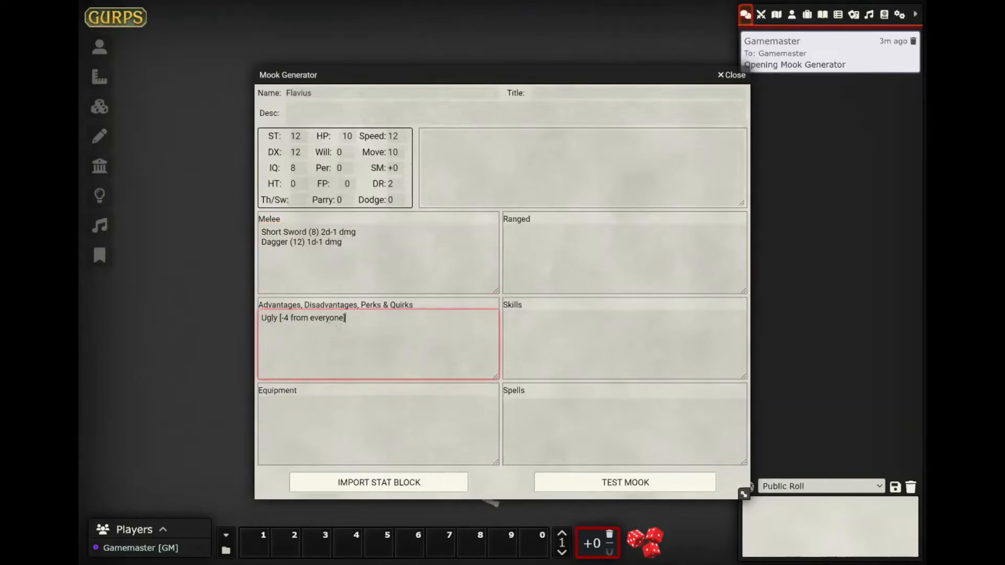
key(BackSpace)
key(BackSpace)
key(BackSpace)
key(BackSpace)
key(BackSpace)
key(BackSpace)
key(BackSpace)
key(BackSpace)
key(BackSpace)
key(BackSpace)
key(BackSpace)
key(BackSpace)
key(BackSpace)
key(BackSpace)
key(BackSpace)
key(BackSpace)
key(BackSpace)
key(BackSpace)
key(BackSpace)
key(BackSpace)
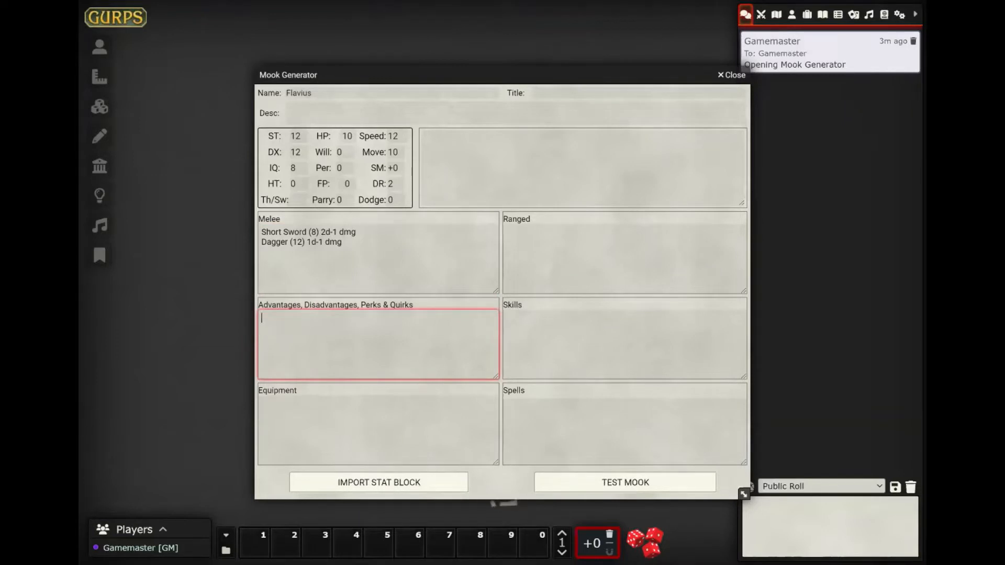
List Climbing, Handyman, Shield, Swimming, Sword and "Languages Common and Dwarven" under the mook's advantages, disadvantages, perks and quirks.
text(Climbing)
key(Return)
text(Handyman)
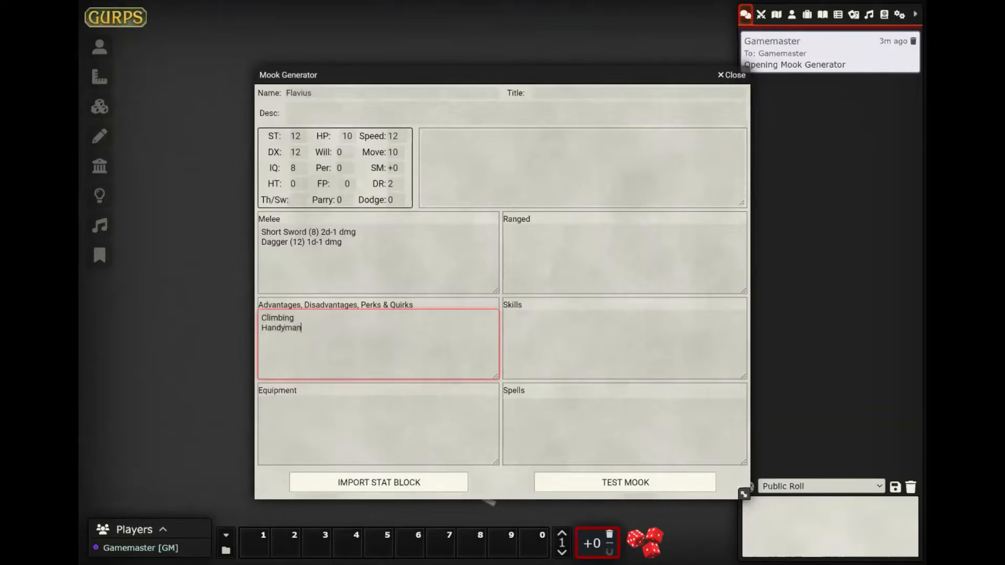
key(Return)
text(Shield)
text(; )
text(:sw)
key(BackSpace)
key(BackSpace)
key(BackSpace)
text(Swimming; )
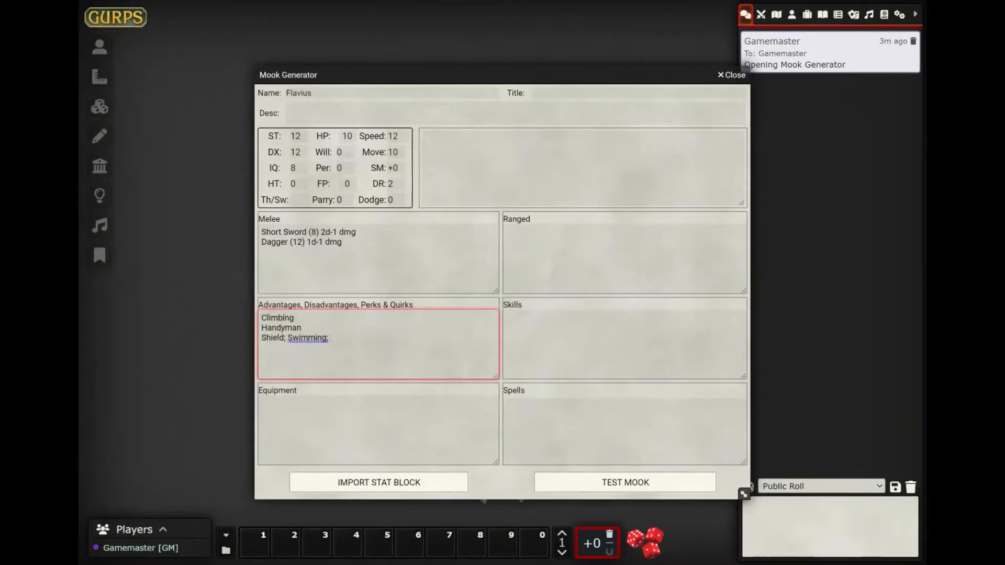
text(Sword; Langua)
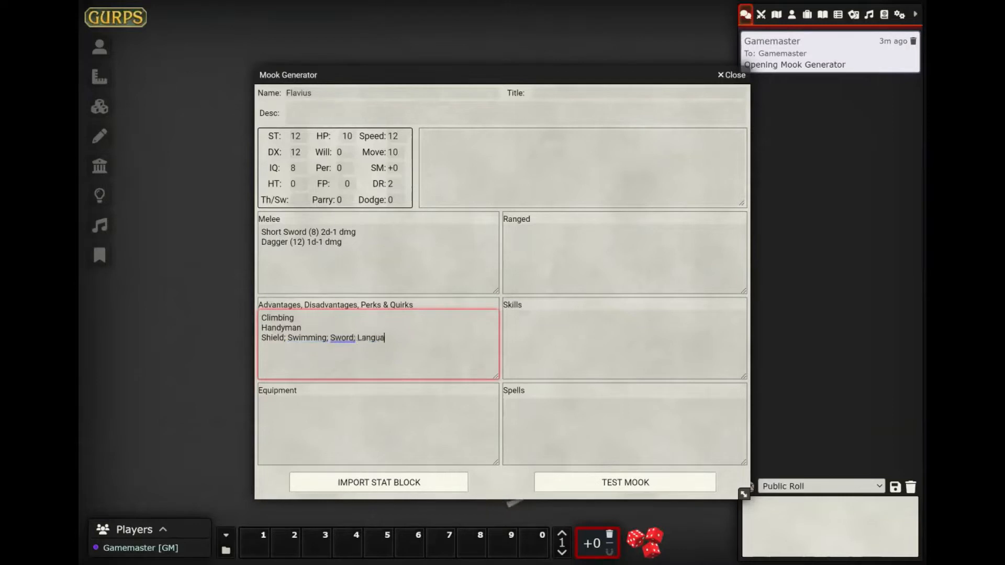
text(ges Common)
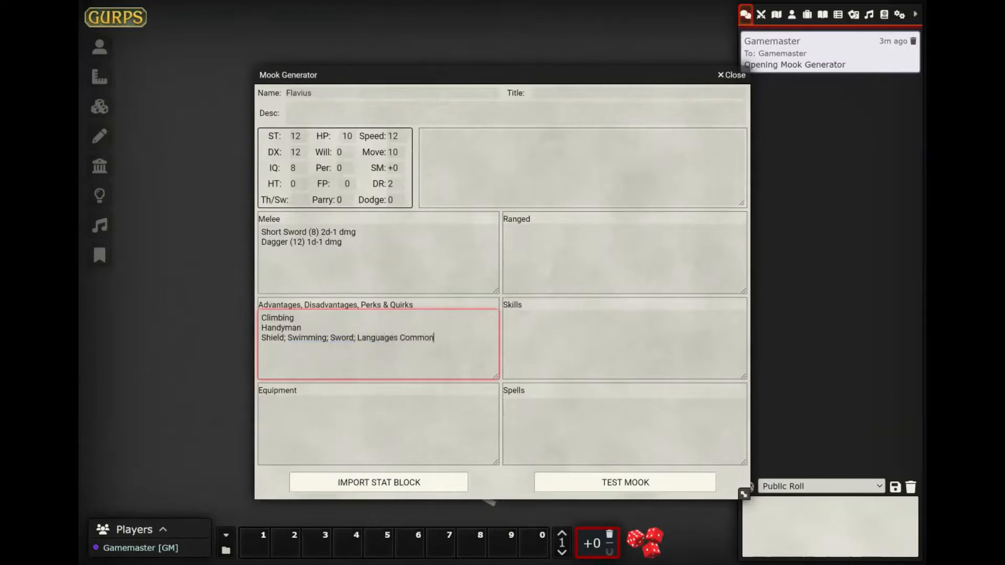
text( and Dwarven)
key(Tab)
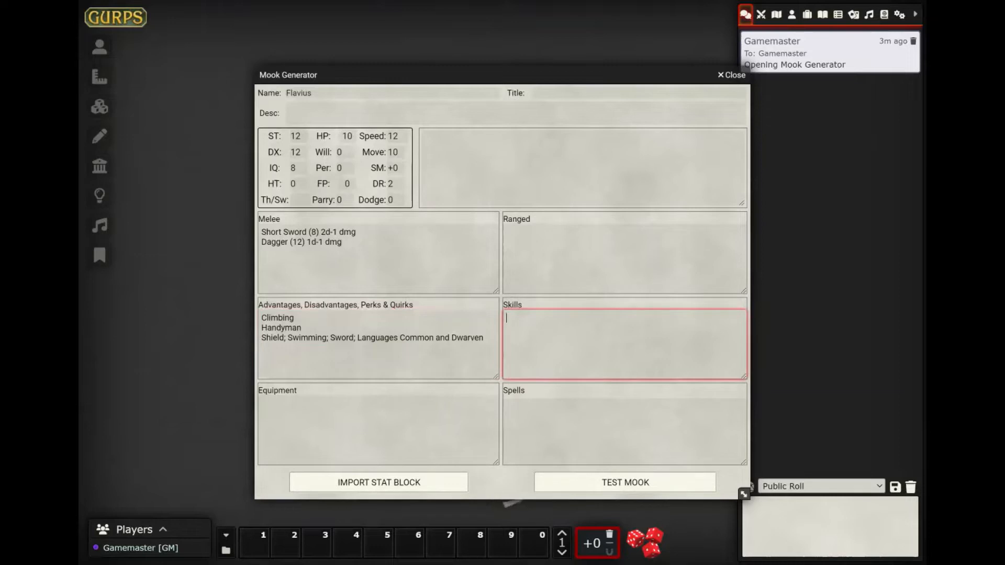
Test and create the mook, close the Mook Generator, and move Flavius's character sheet higher on the canvas.
click(578, 487)
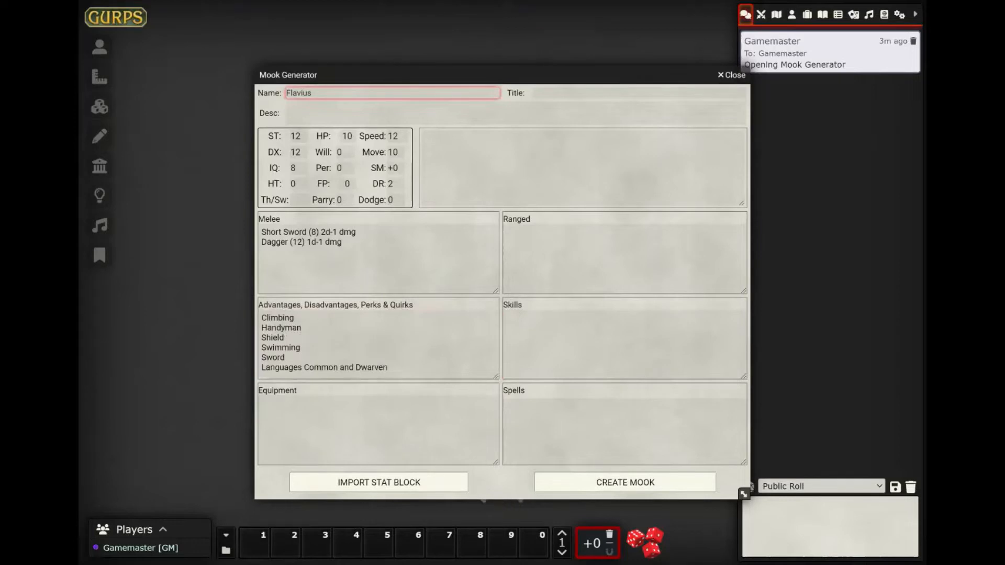
click(579, 487)
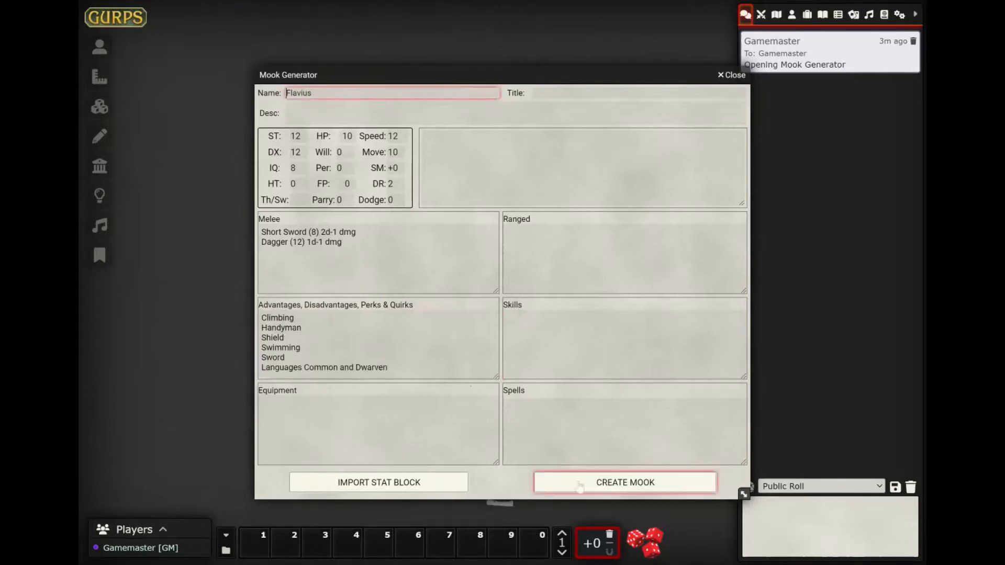
click(728, 87)
click(728, 84)
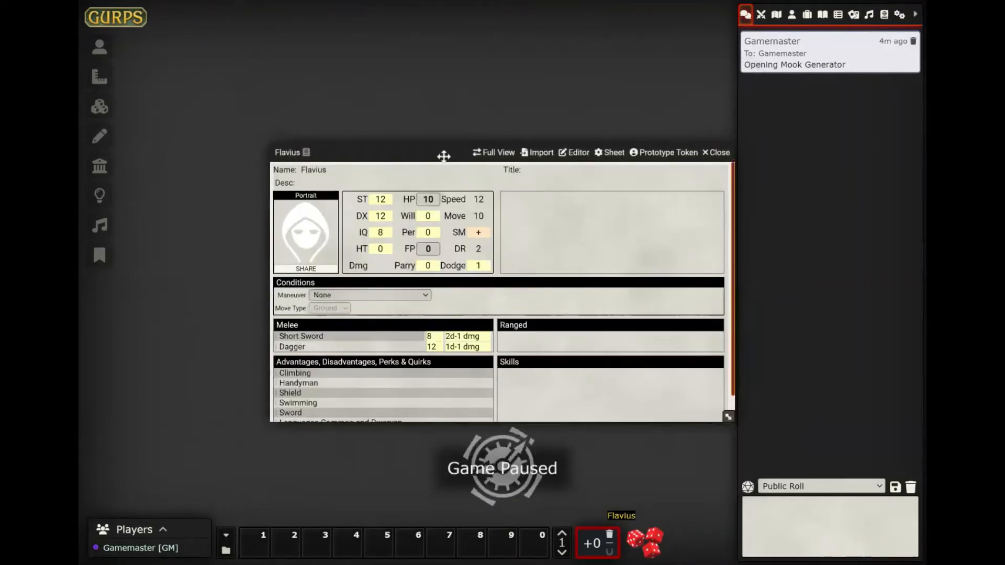
drag(442, 155, 409, 78)
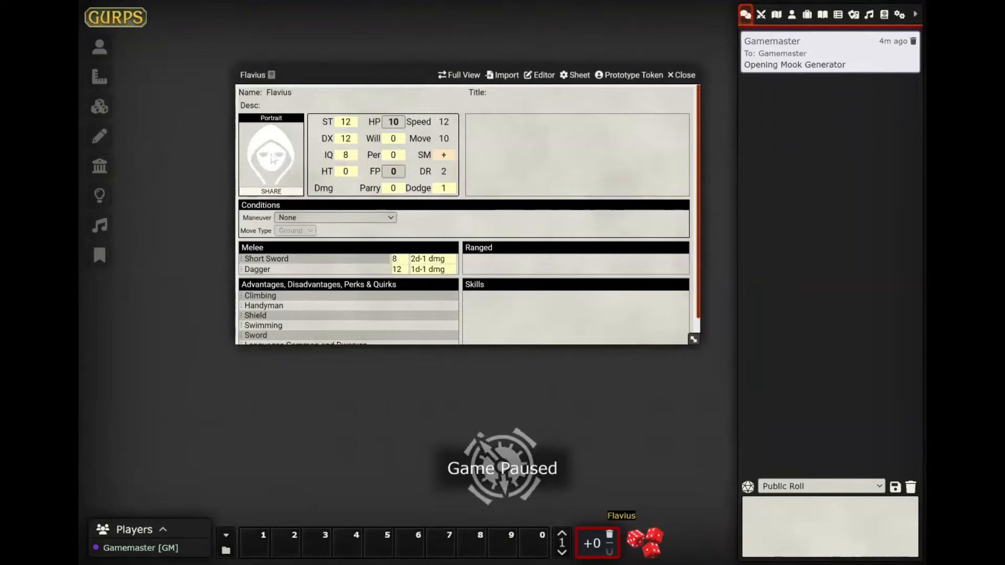
Set Flavius's portrait to flavius.png from the tokens folder in the Amazon S3 storage.
click(262, 185)
click(500, 128)
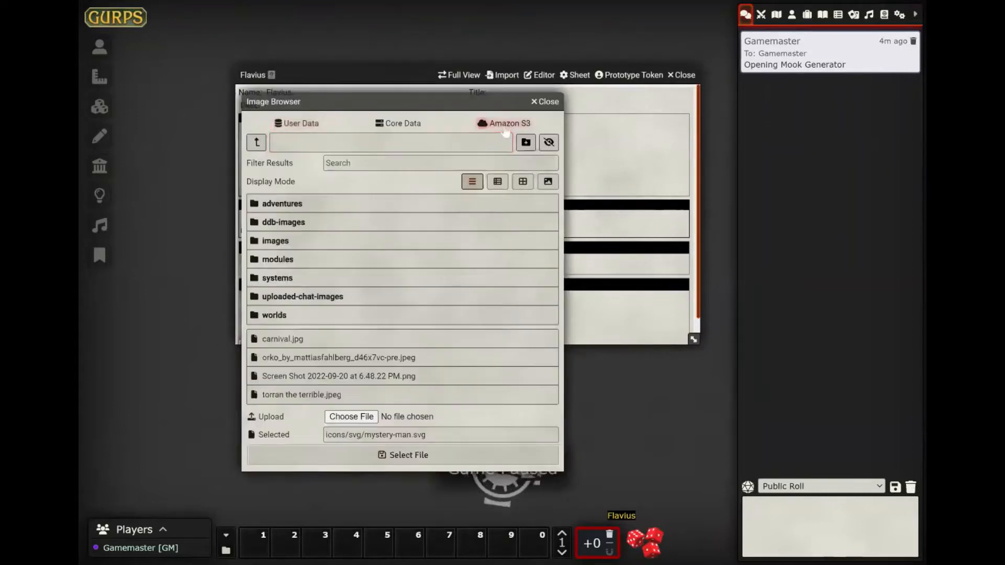
click(271, 446)
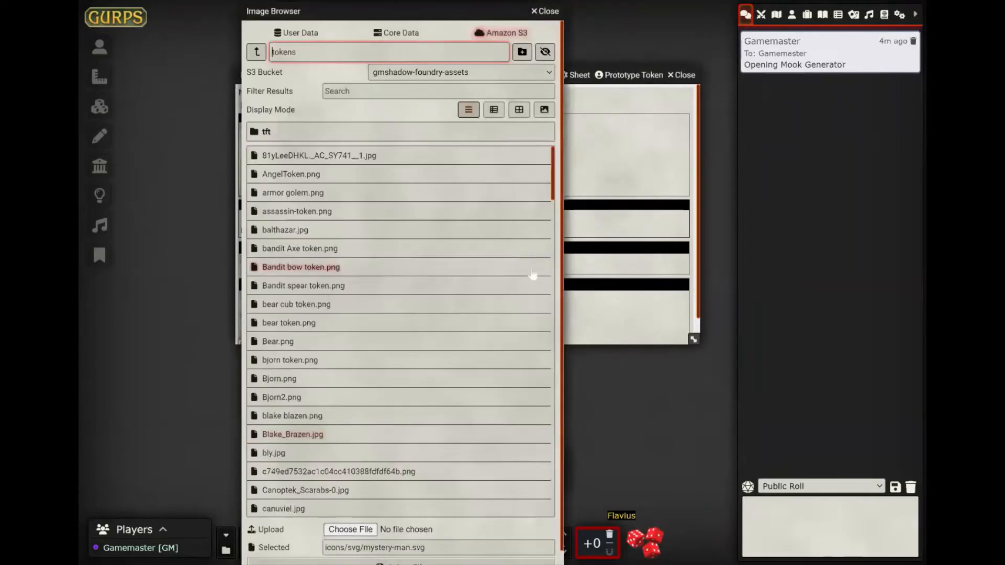
drag(552, 196, 553, 296)
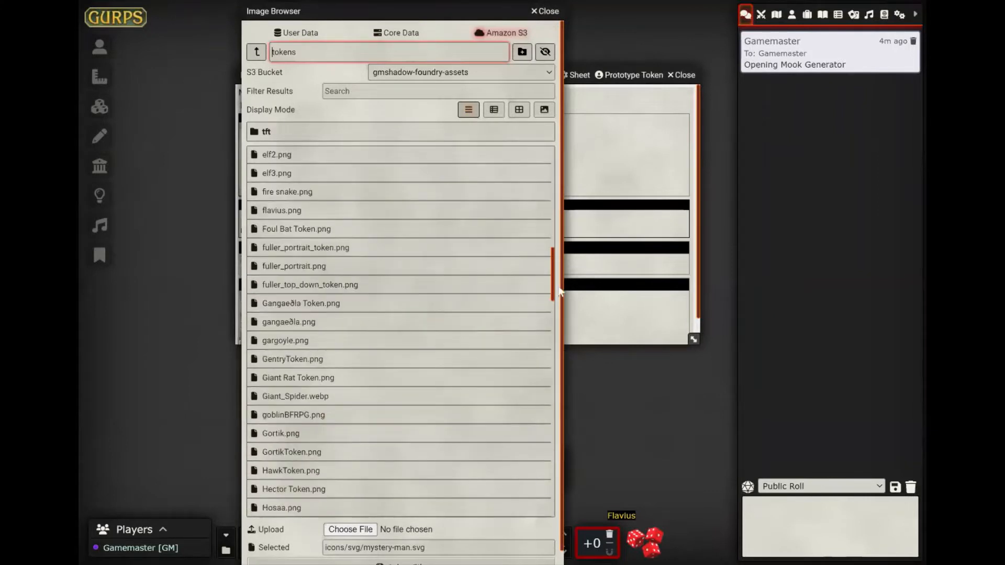
click(302, 211)
click(398, 562)
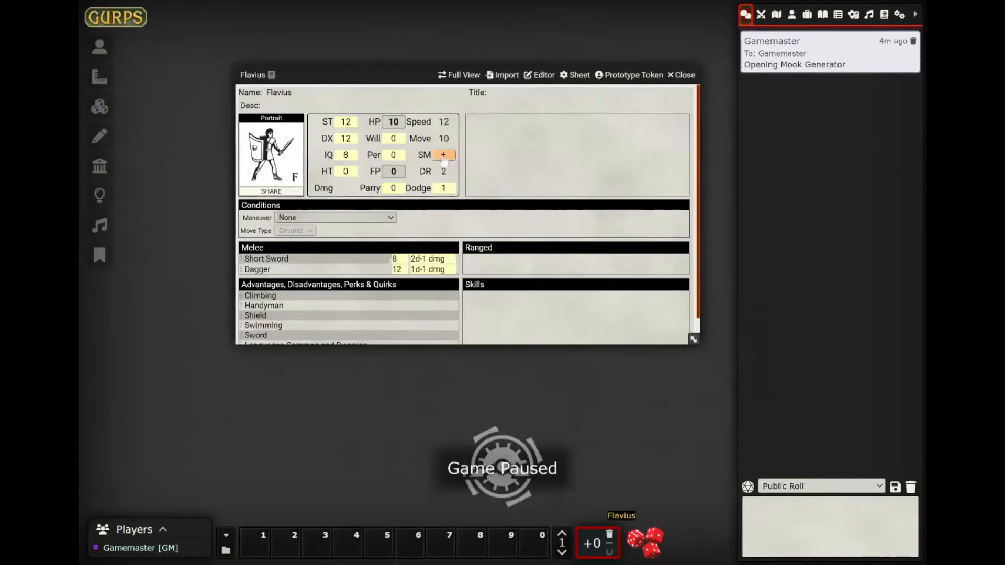
Roll Flavius's DX check, Short Sword attack, Dagger attack and Dagger damage, and close his character sheet.
click(347, 139)
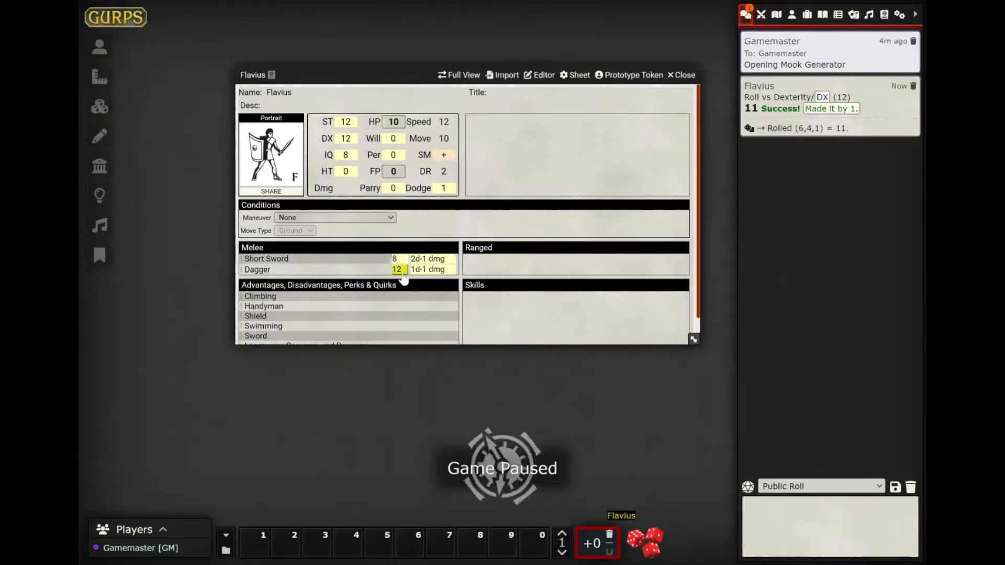
click(398, 260)
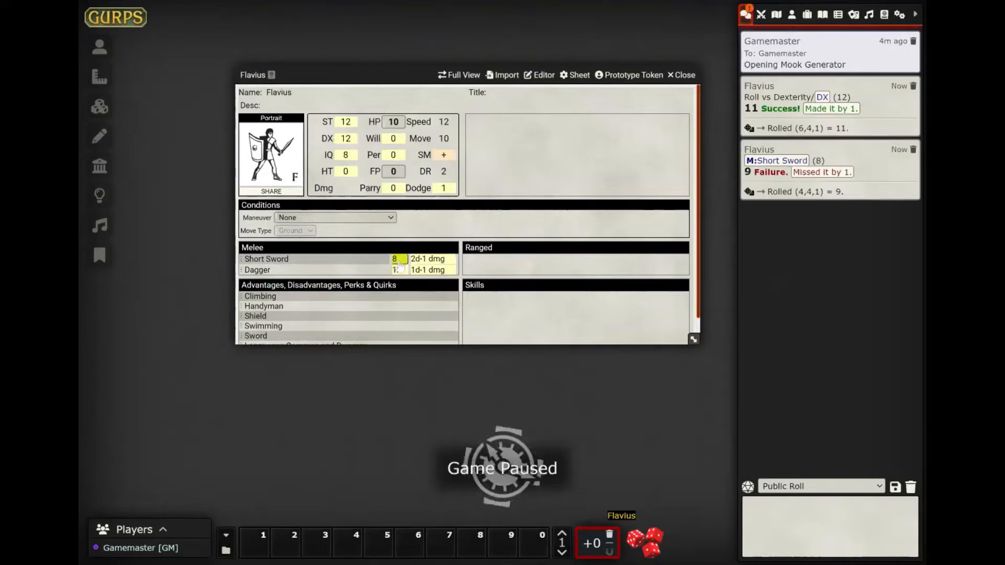
click(397, 269)
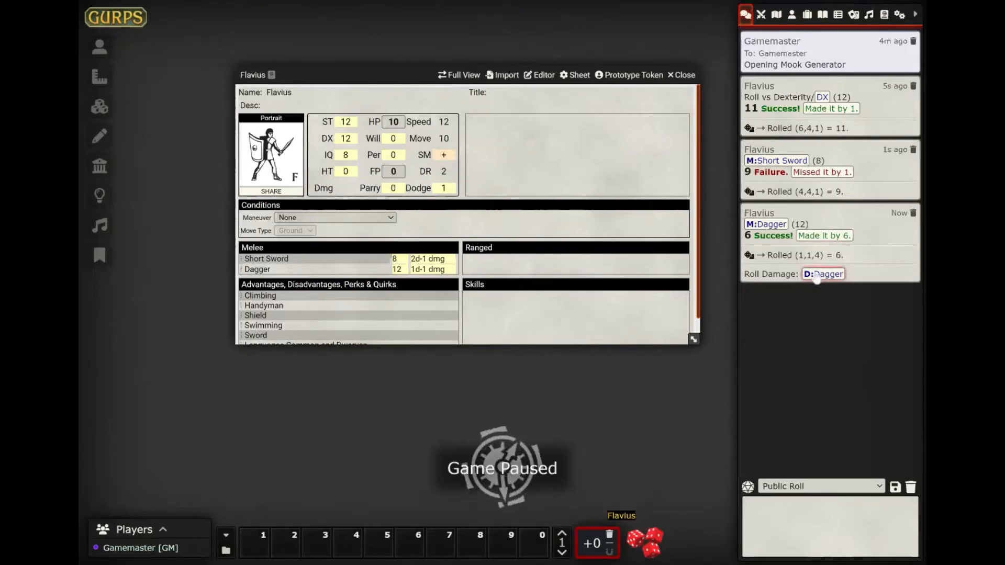
click(815, 275)
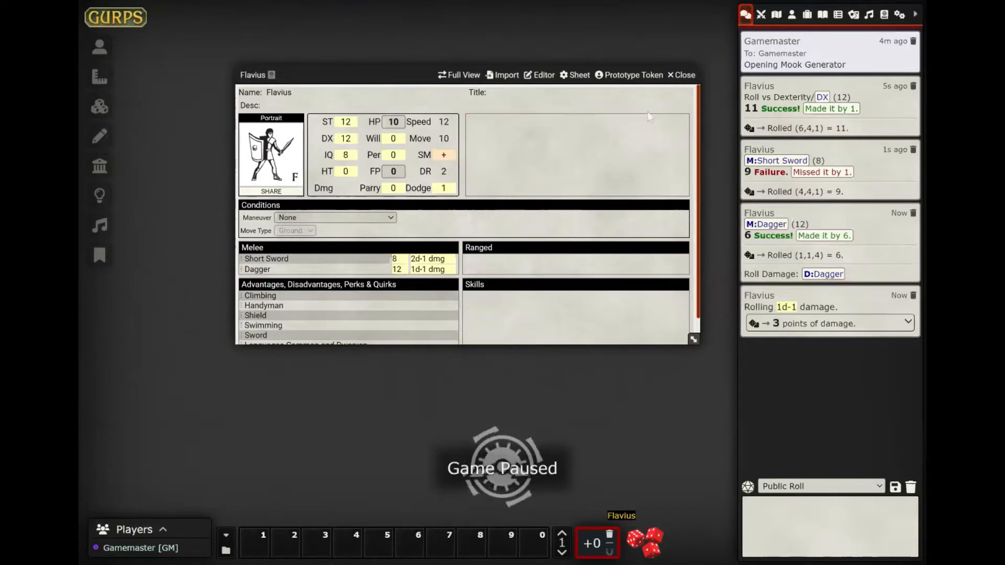
click(682, 75)
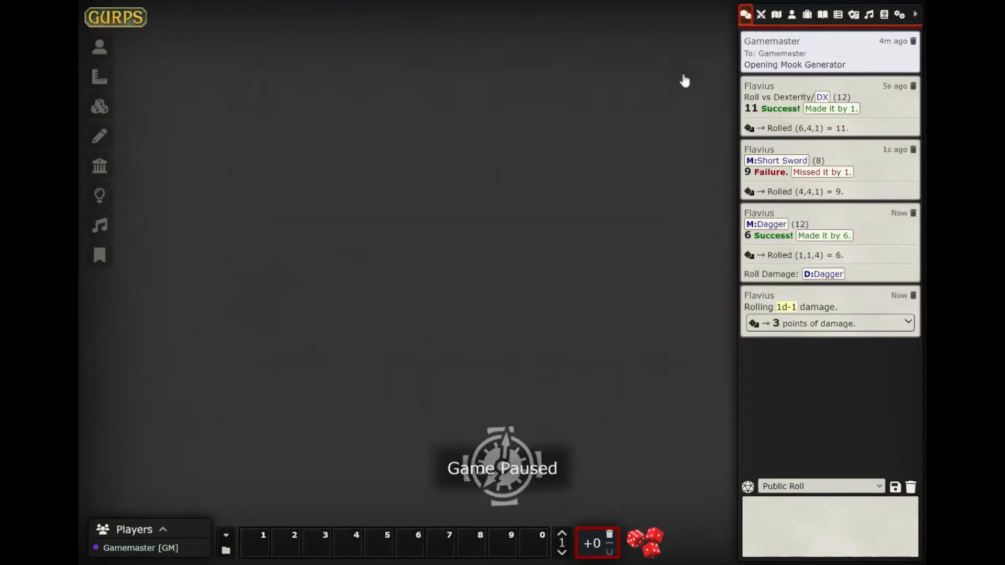
Create a new scene named TFT.
click(775, 15)
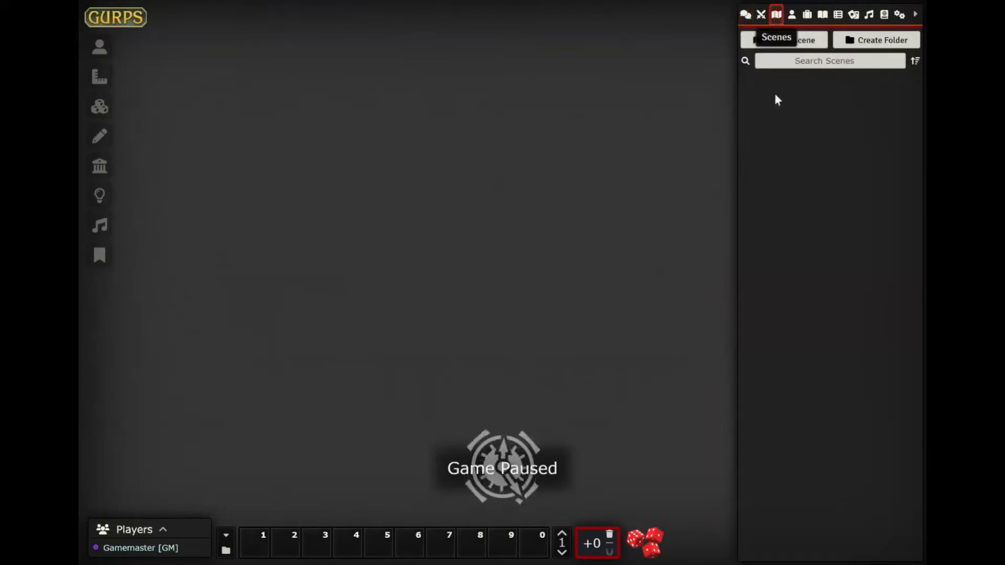
click(785, 40)
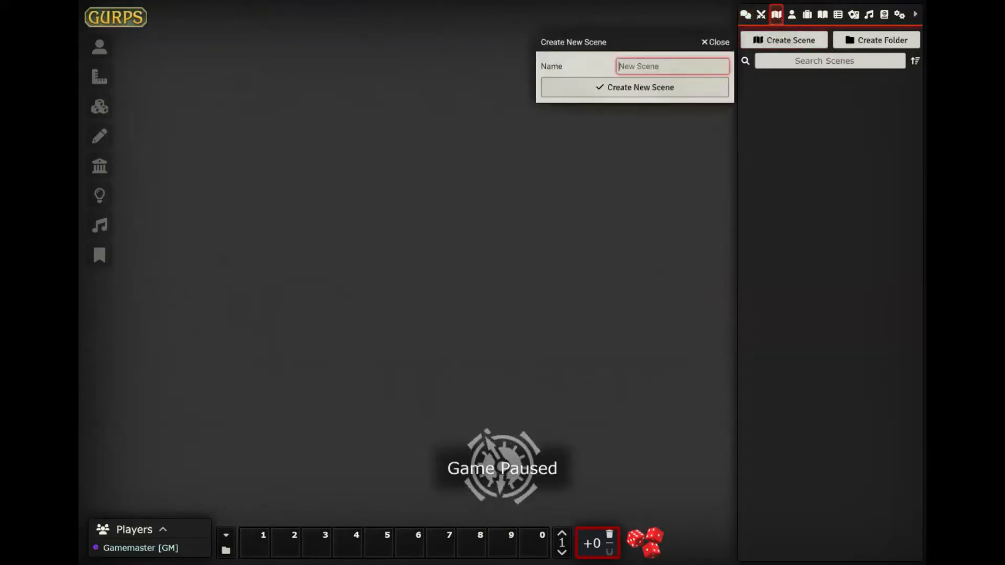
text(TFT)
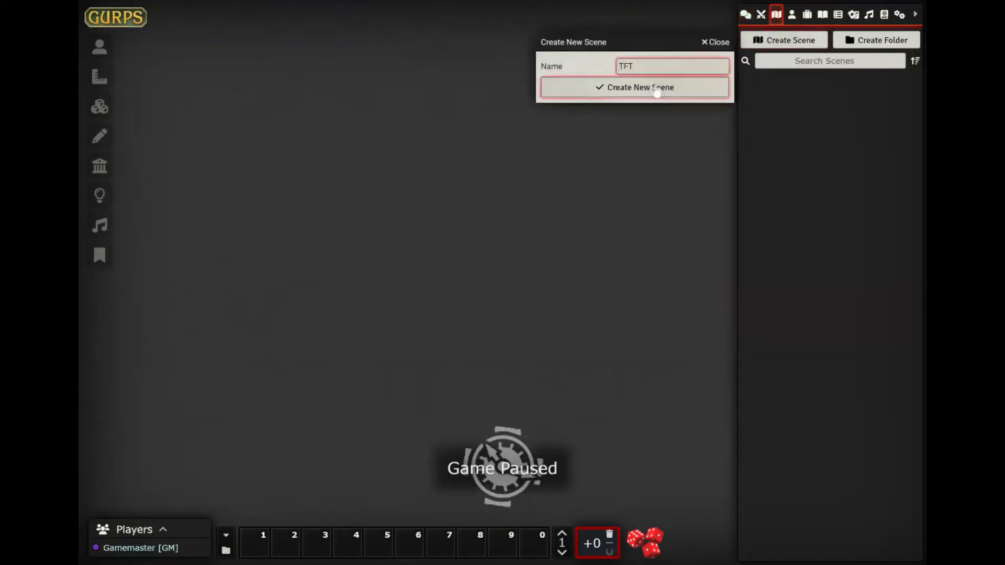
click(656, 90)
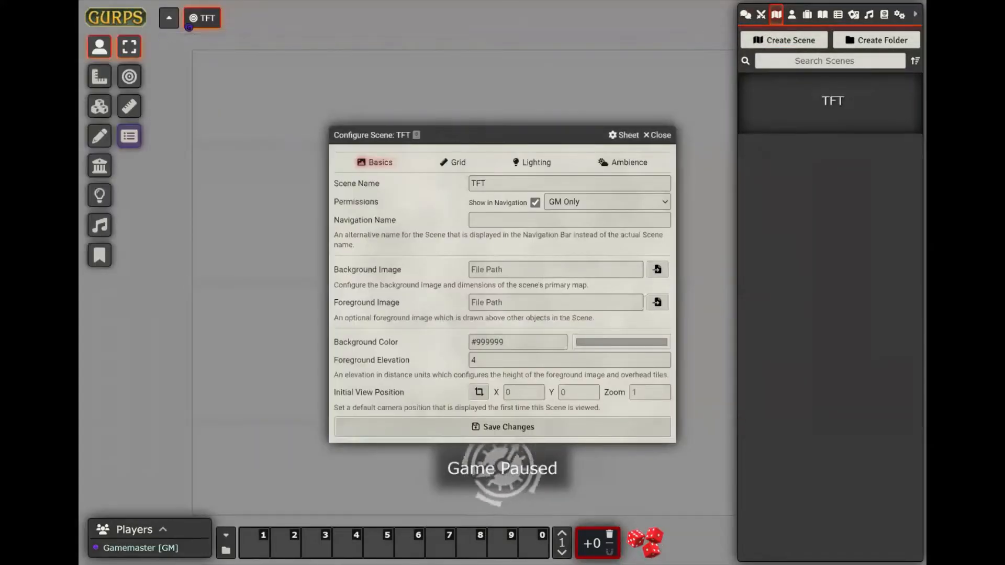
Set the TFT scene's background image to TFT Map.png from the maps folder in the Amazon S3 storage.
click(657, 269)
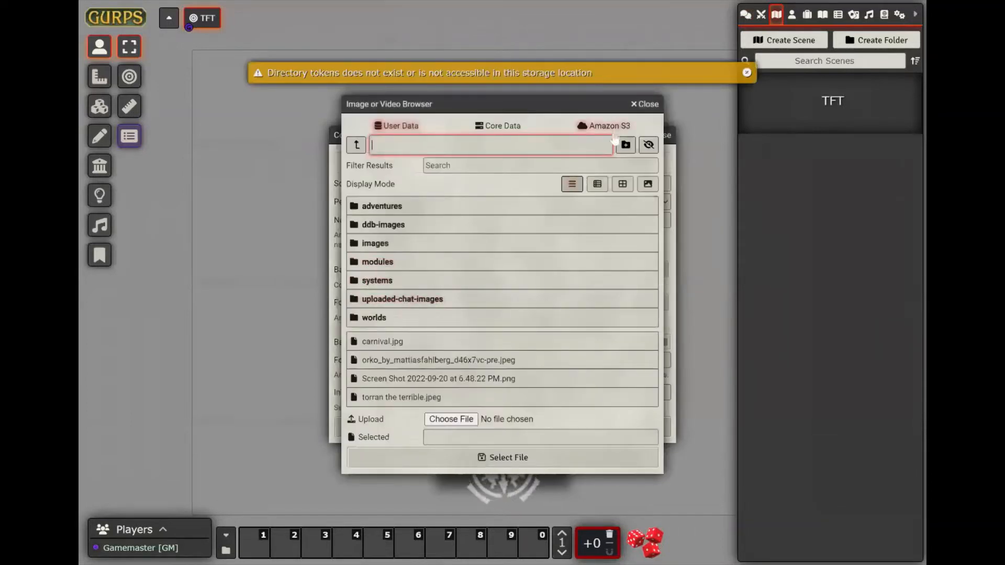
click(609, 126)
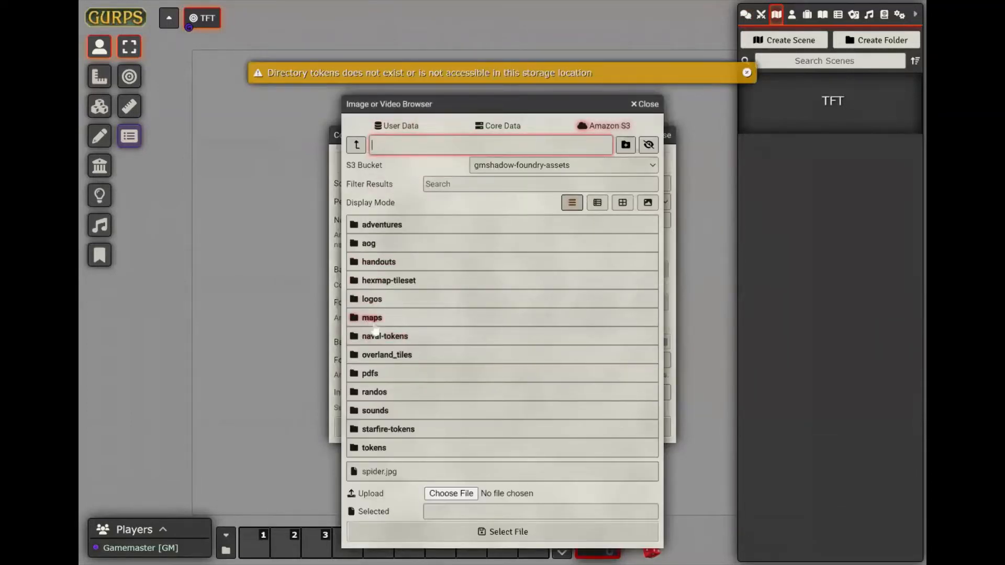
click(374, 319)
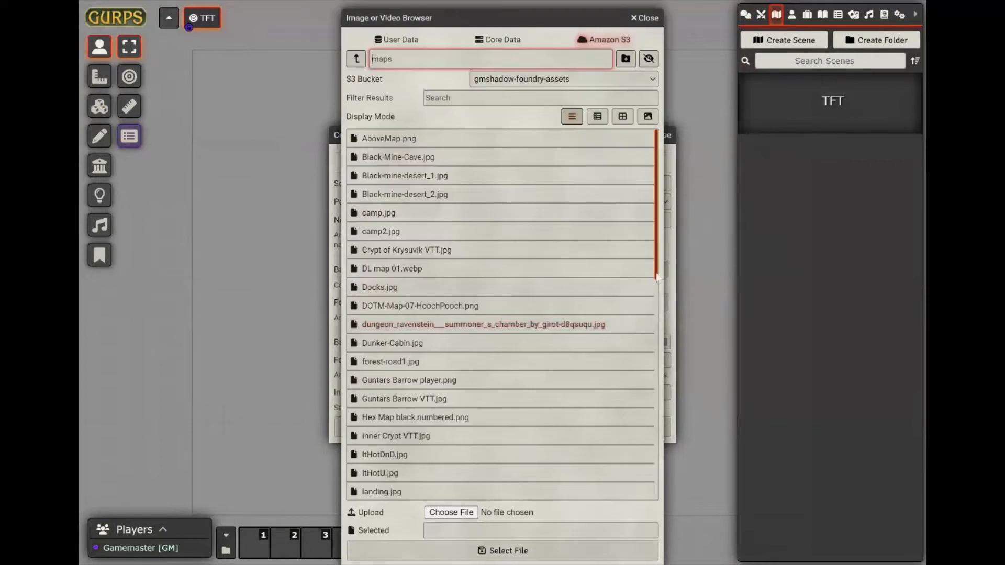
scroll(654, 277, down, 9)
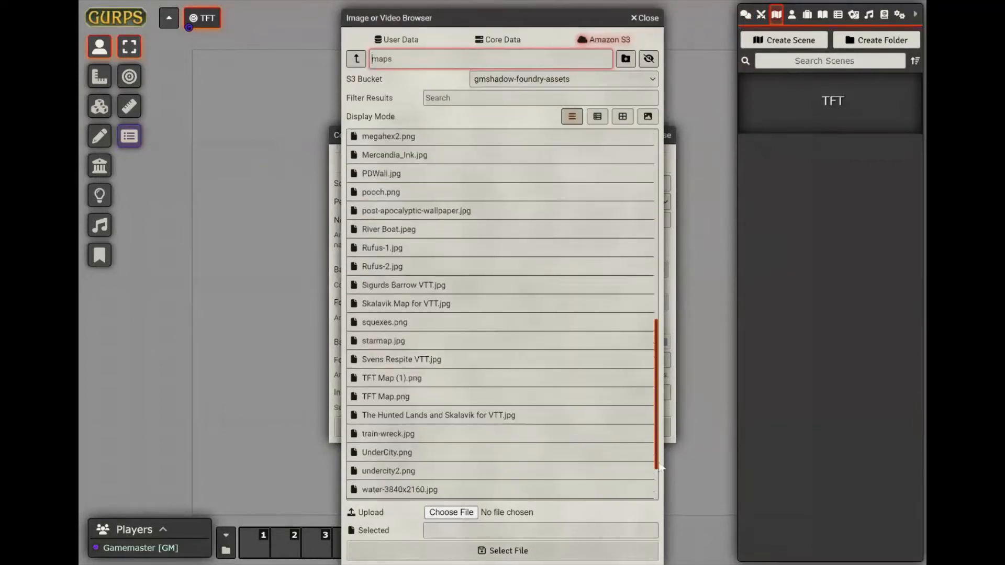
click(392, 398)
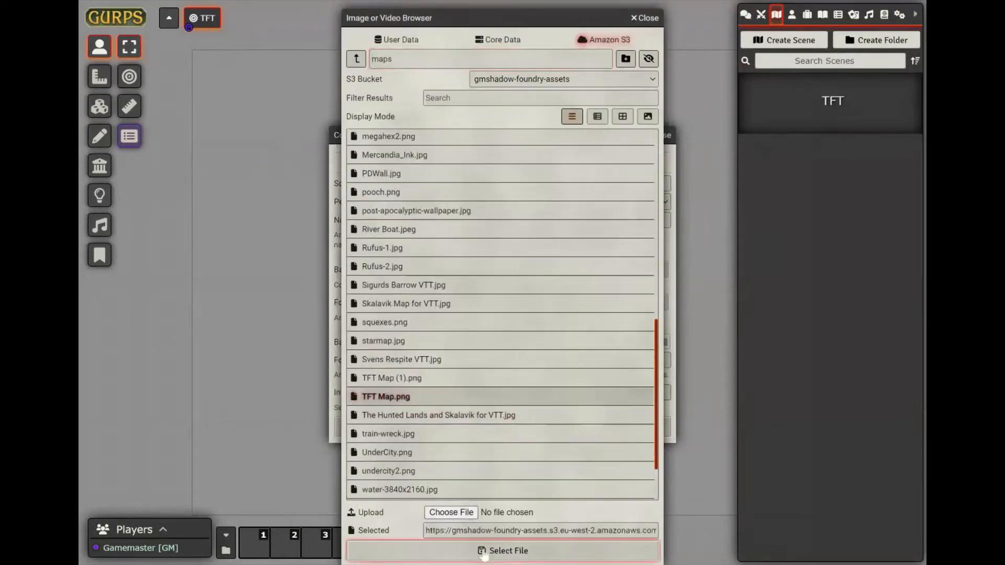
click(484, 552)
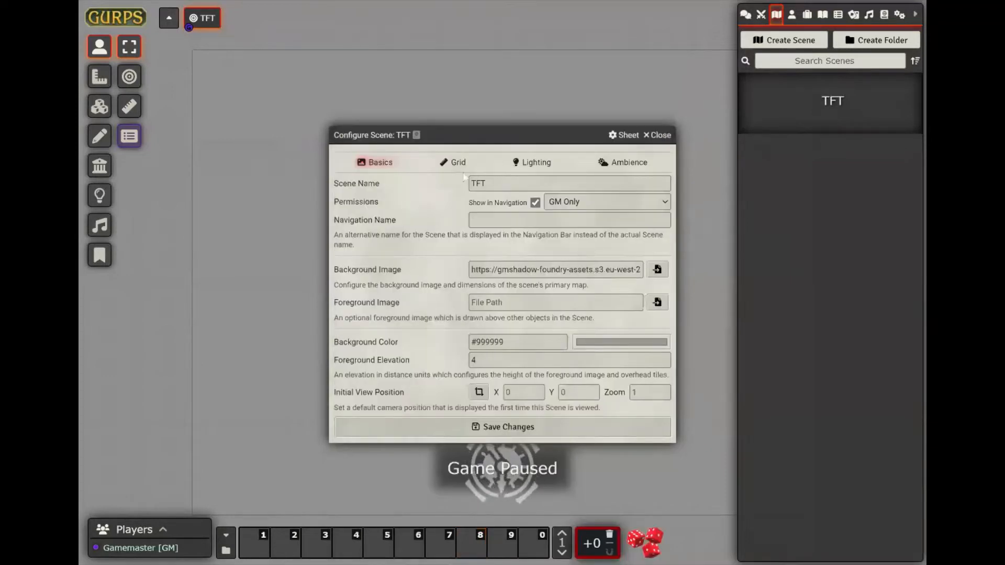
Set the scene's grid type to Hexagonal Columns - Odd with a grid size of 650 pixels, and save the scene.
click(459, 164)
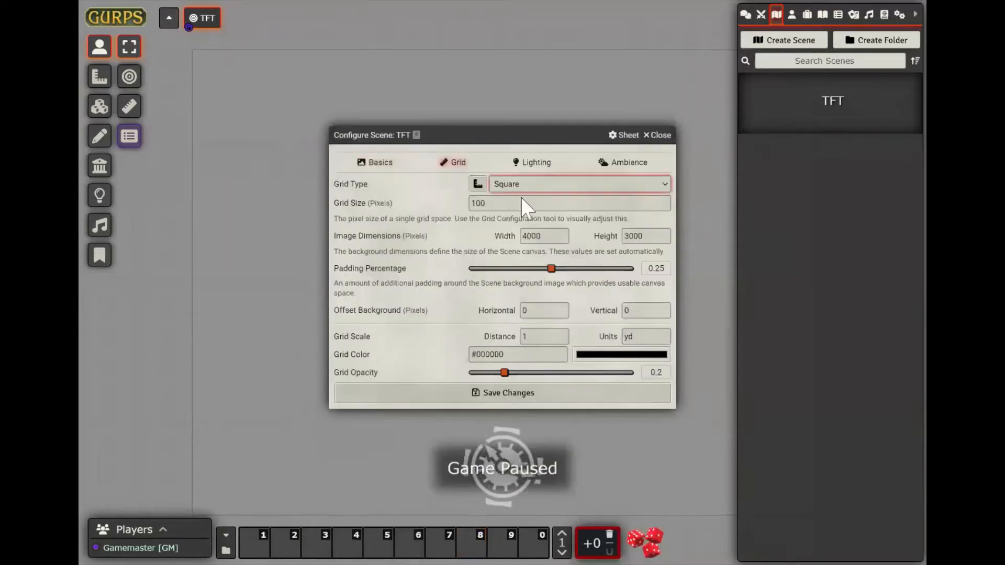
click(523, 242)
drag(491, 203, 410, 201)
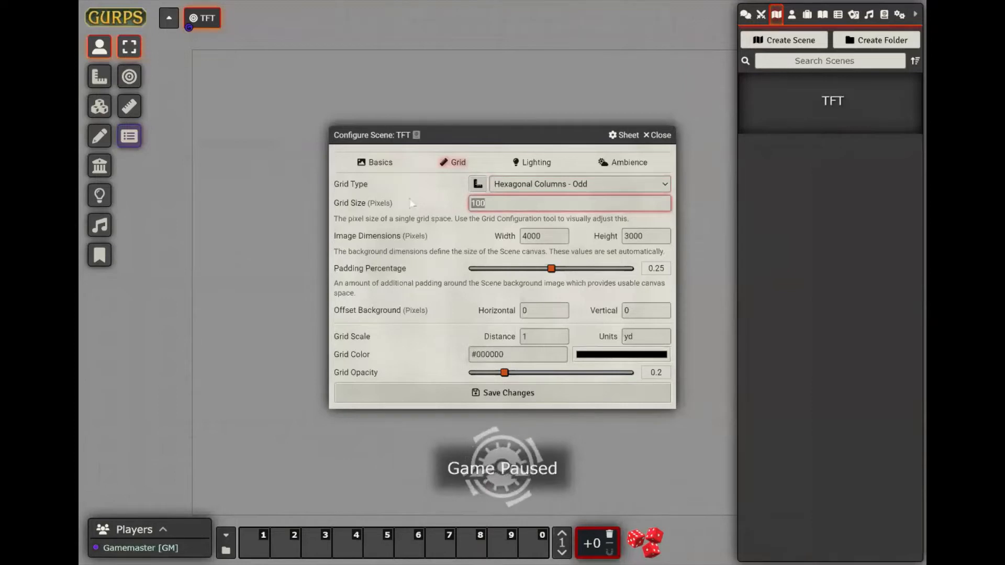
text(650)
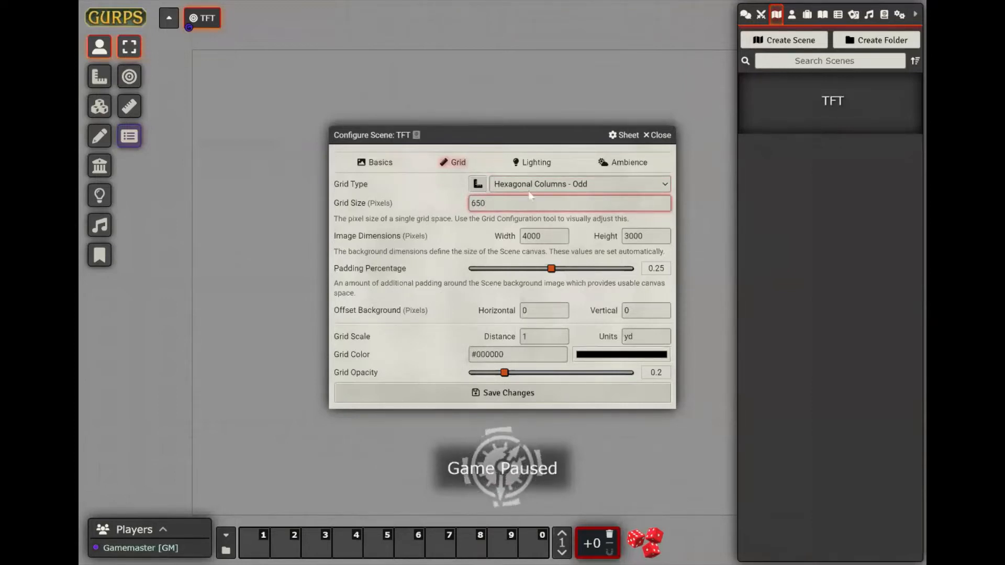
click(528, 401)
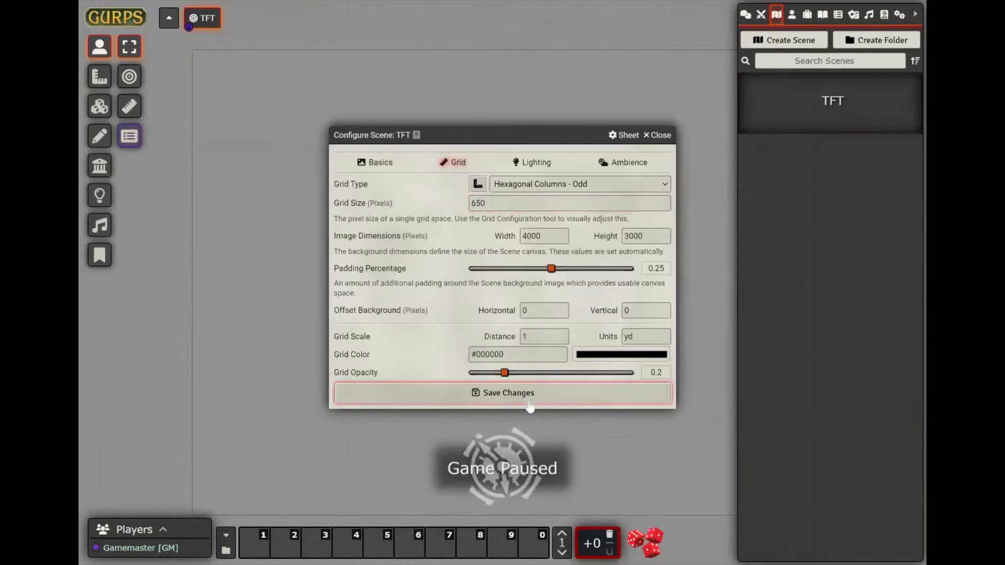
click(460, 317)
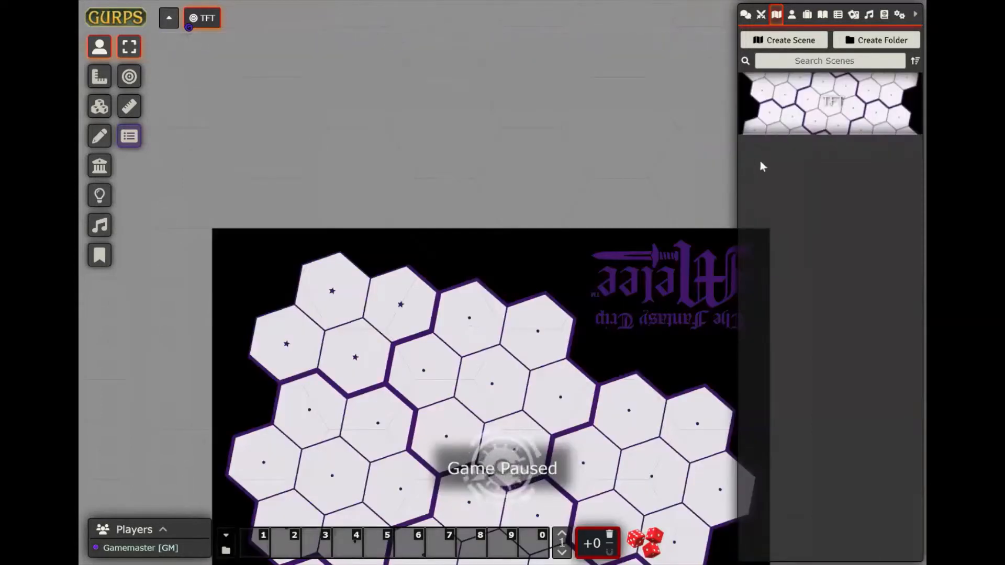
Reconfigure the TFT scene with the Gridless grid type and save the changes.
right_click(795, 116)
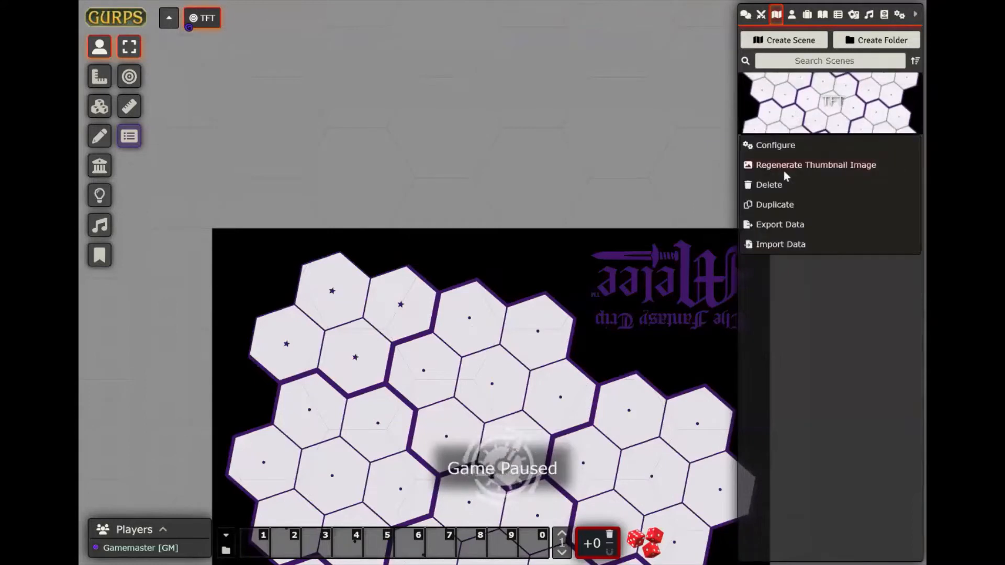
click(776, 144)
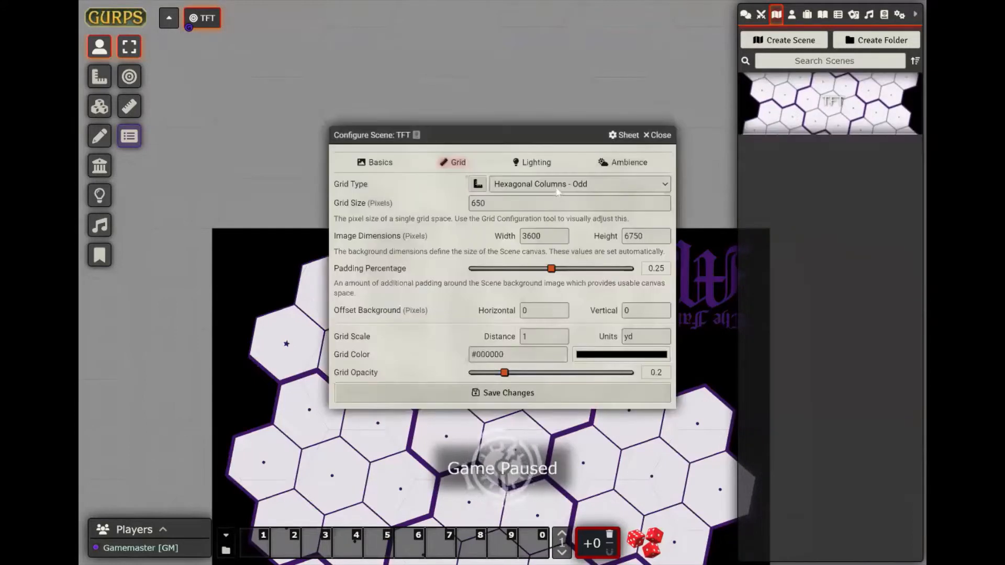
click(558, 192)
click(553, 196)
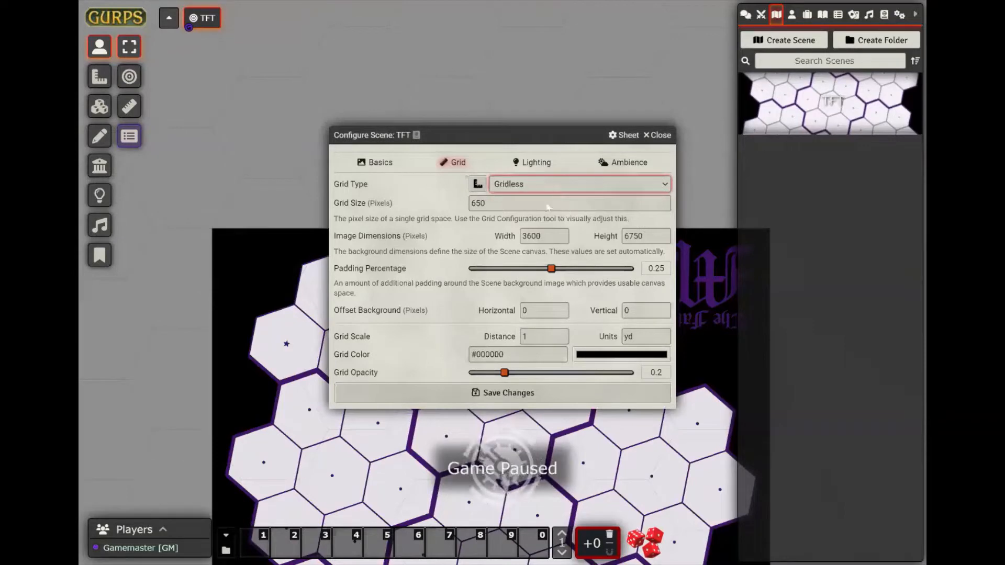
click(566, 400)
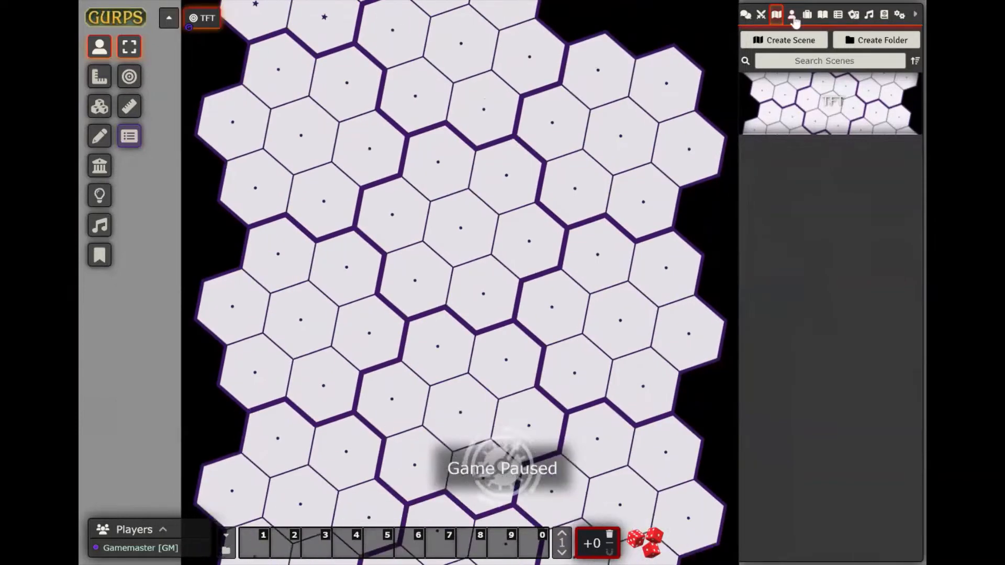
Place a Flavius token on the TFT map and check its identity and appearance settings.
click(791, 15)
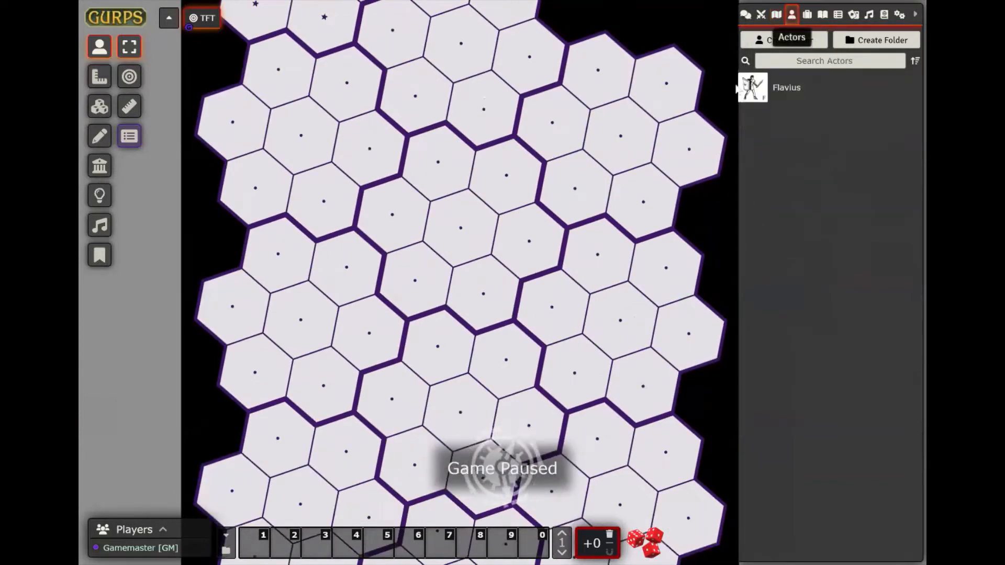
drag(555, 338, 546, 297)
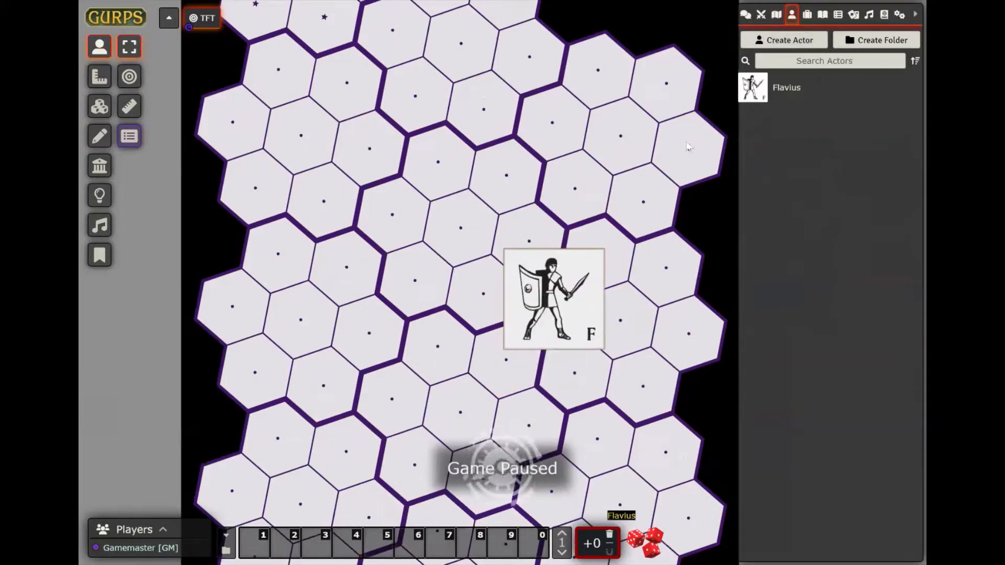
click(776, 14)
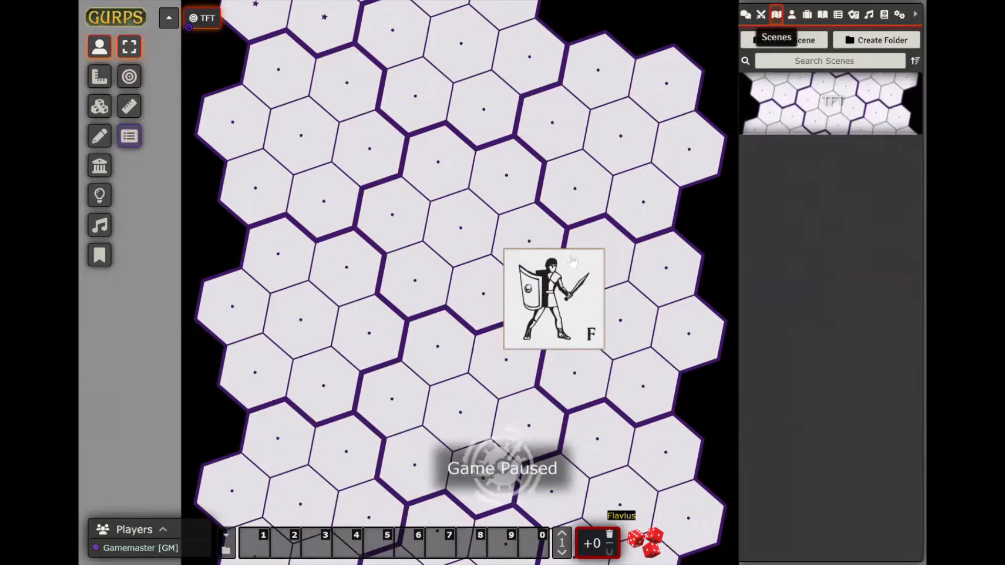
right_click(553, 297)
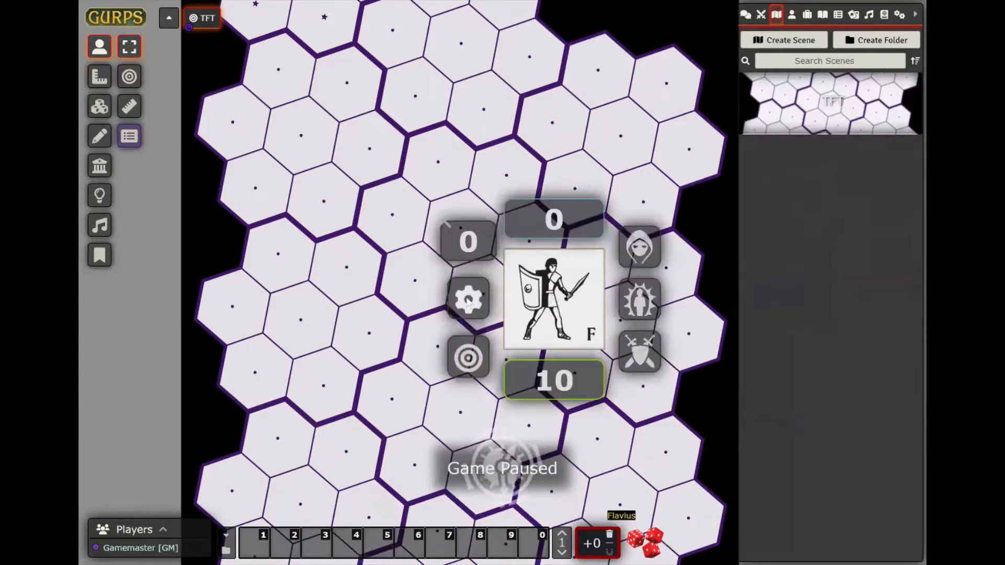
click(469, 299)
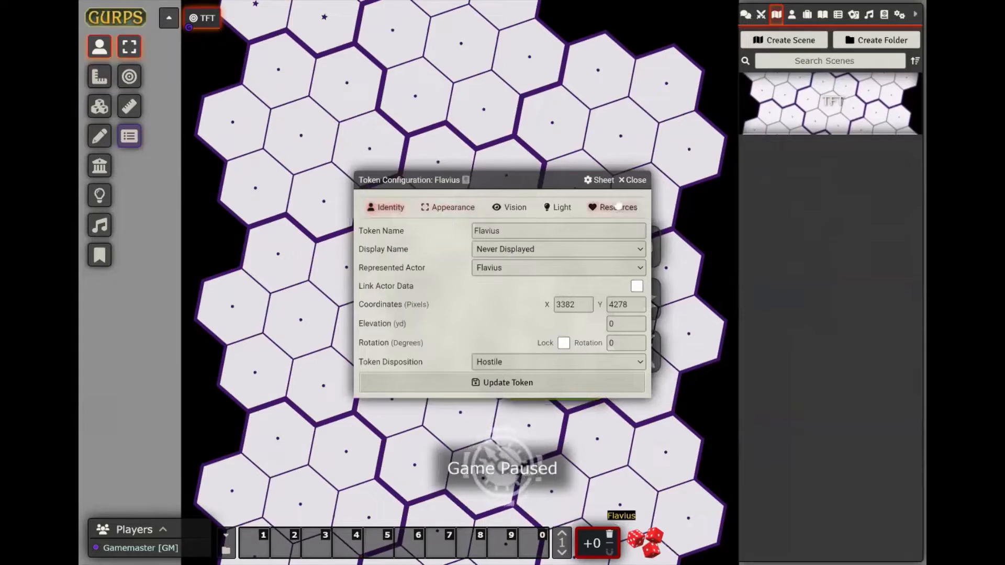
click(451, 217)
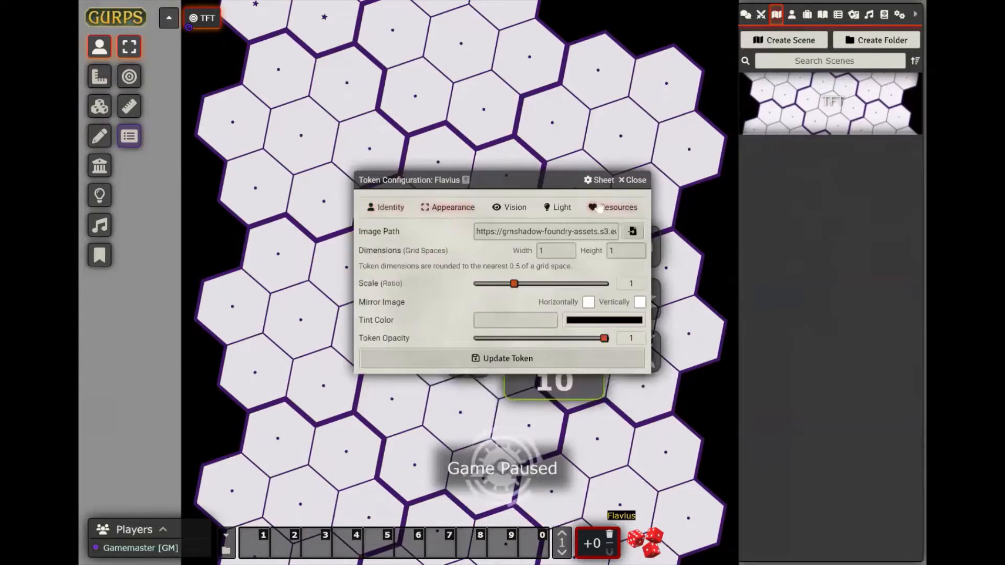
click(634, 180)
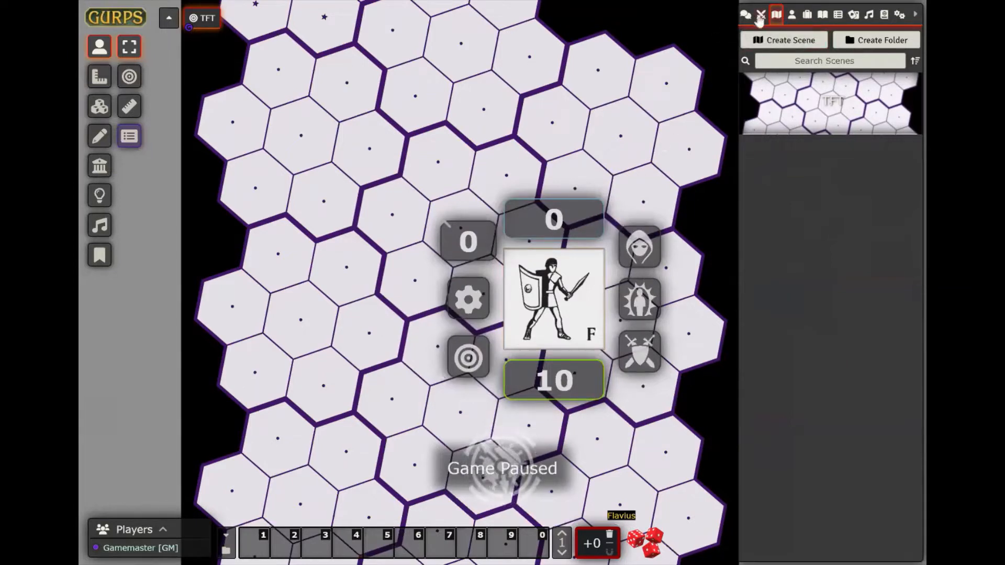
Set the TFT scene's grid size to 300 pixels and save the changes.
right_click(777, 111)
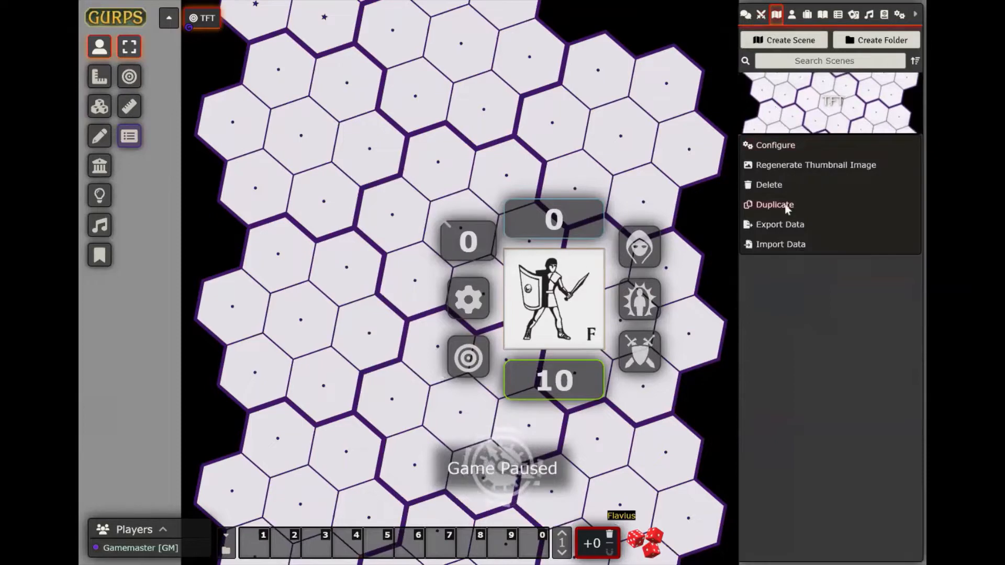
click(776, 146)
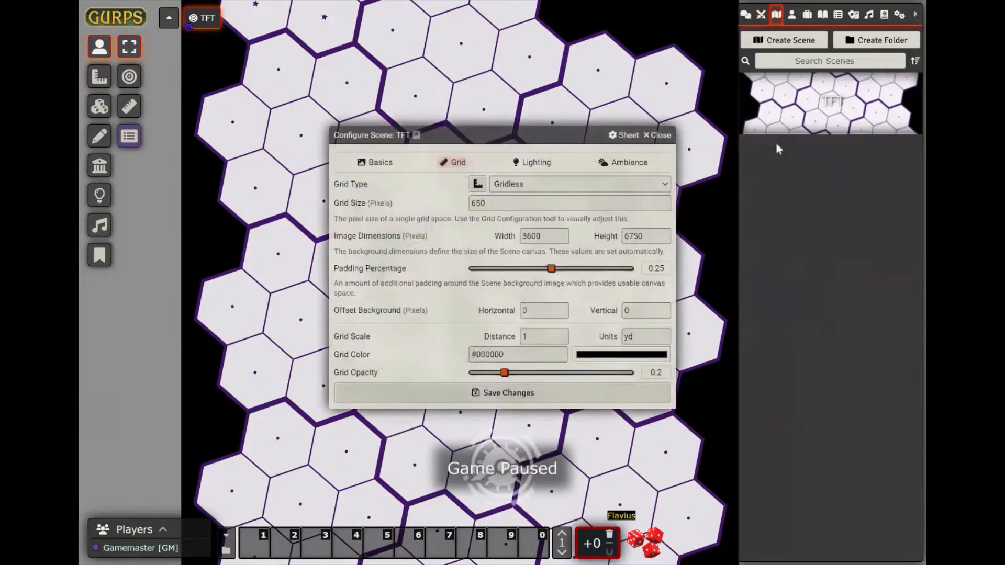
click(442, 205)
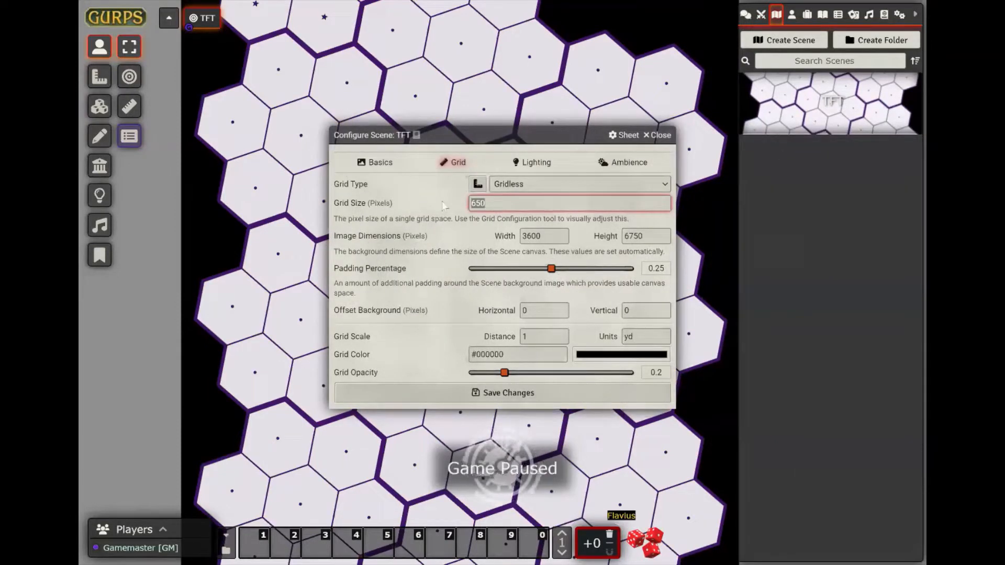
text(300)
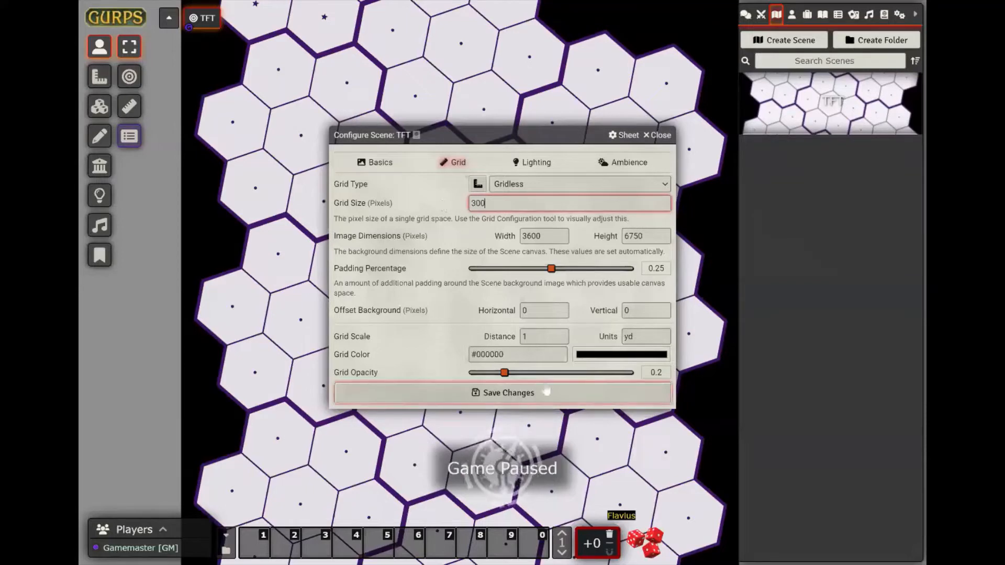
click(546, 391)
Try moving the Flavius token into a hex and rotating it, and delete the token from the map.
drag(527, 274, 493, 289)
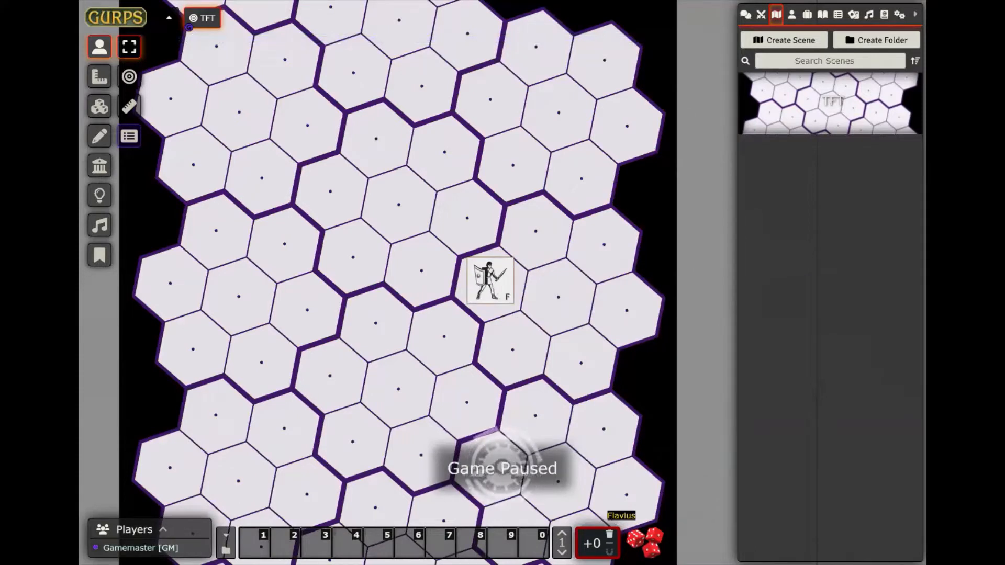
scroll(490, 280, down, 1)
scroll(491, 280, up, 1)
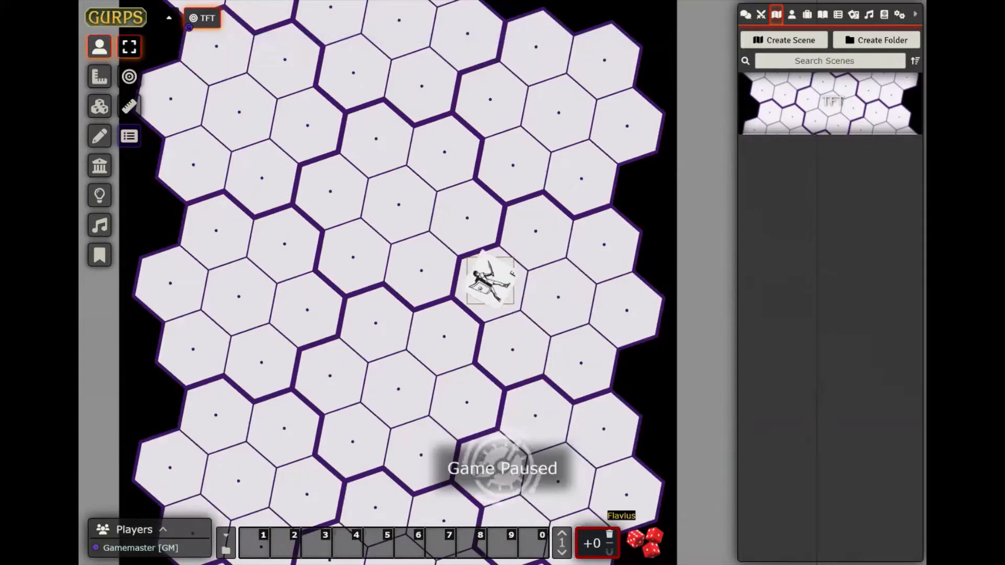
scroll(490, 279, down, 1)
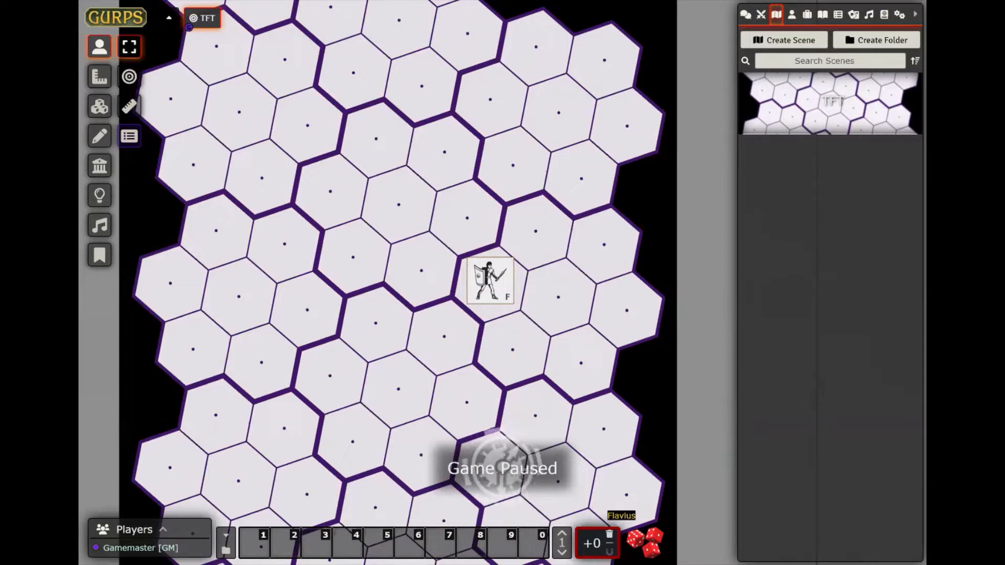
key(Delete)
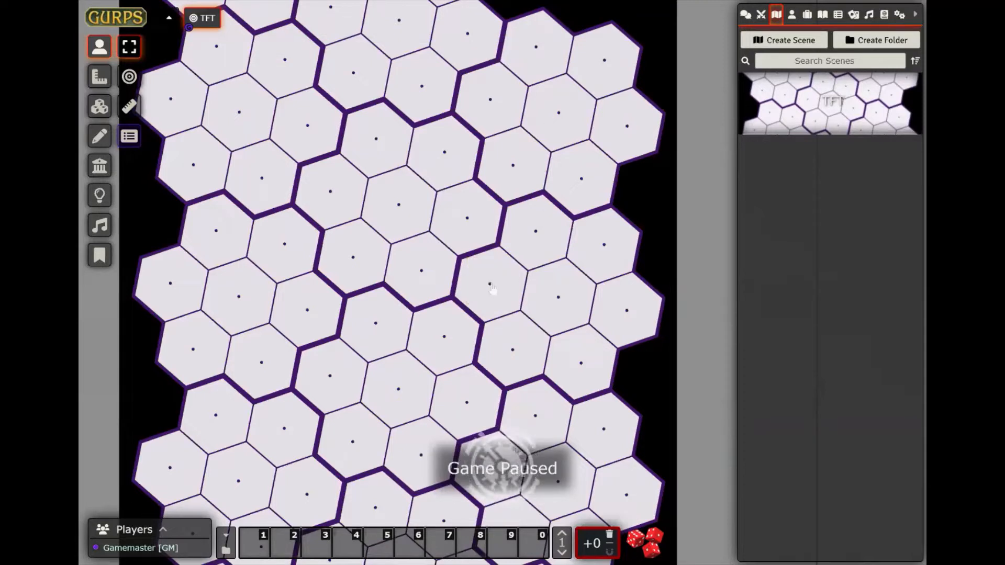
Configure Flavius's prototype token identity: display name Hovered by Anyone, actor data linked, and disposition Friendly.
click(791, 16)
right_click(779, 91)
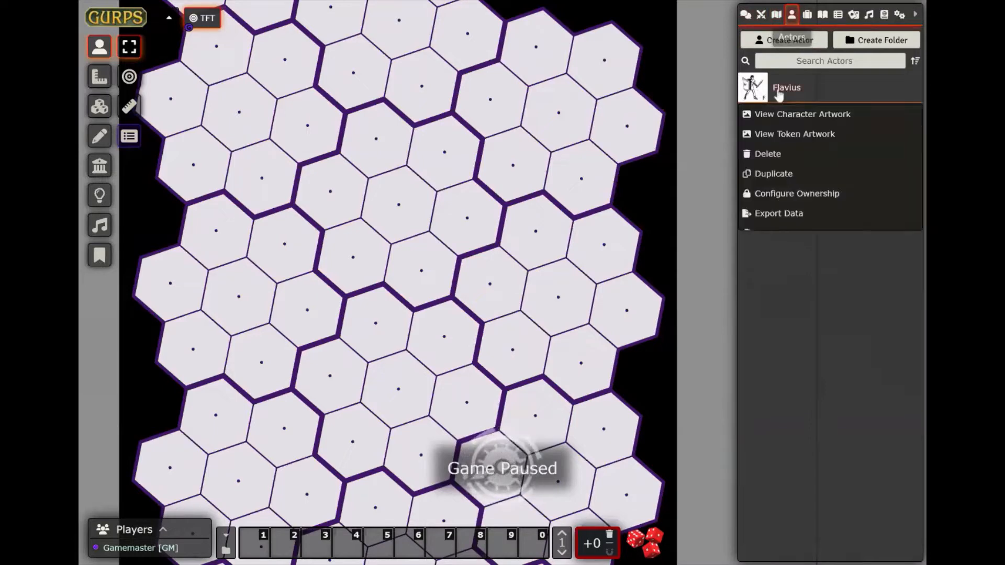
click(763, 99)
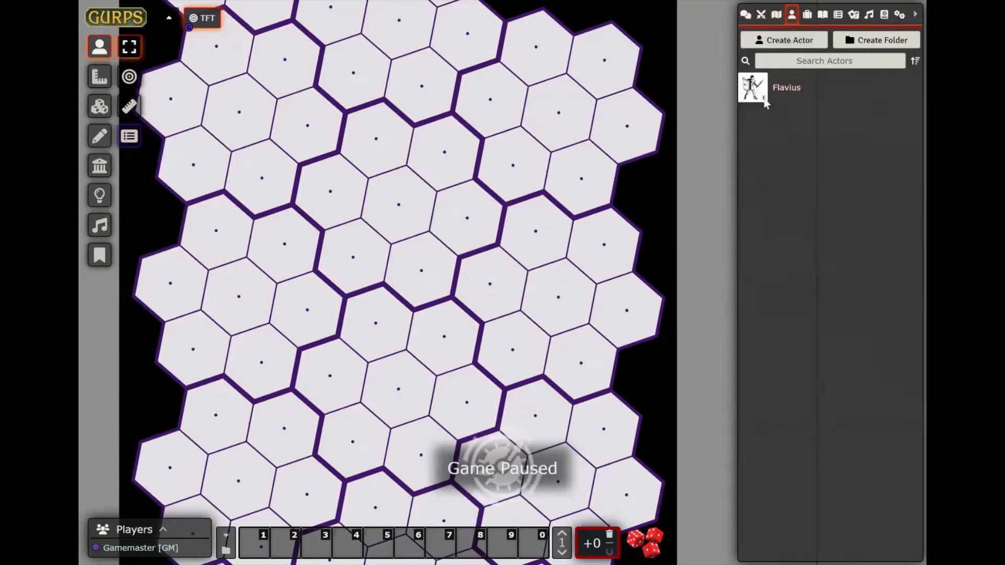
click(785, 92)
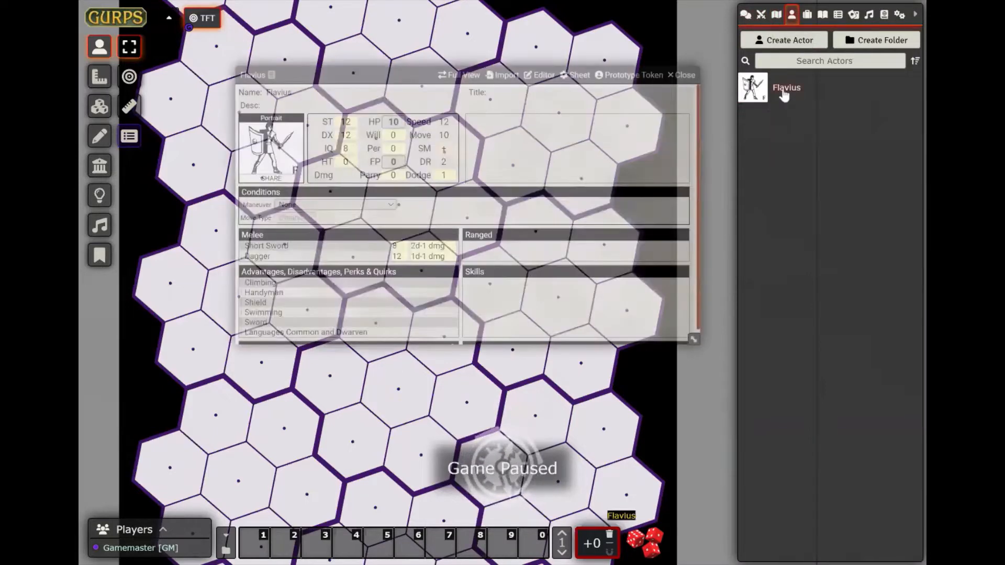
click(647, 79)
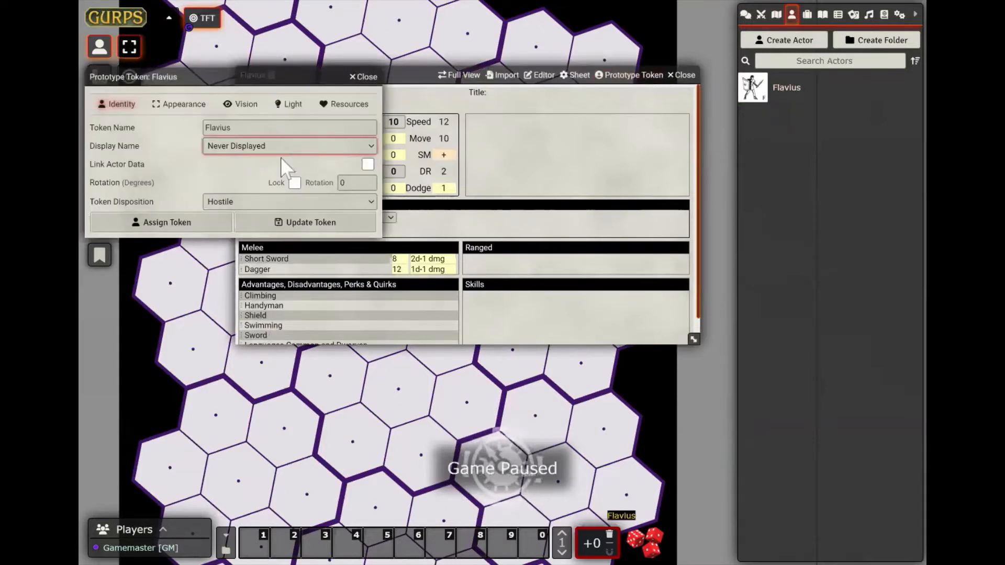
click(257, 191)
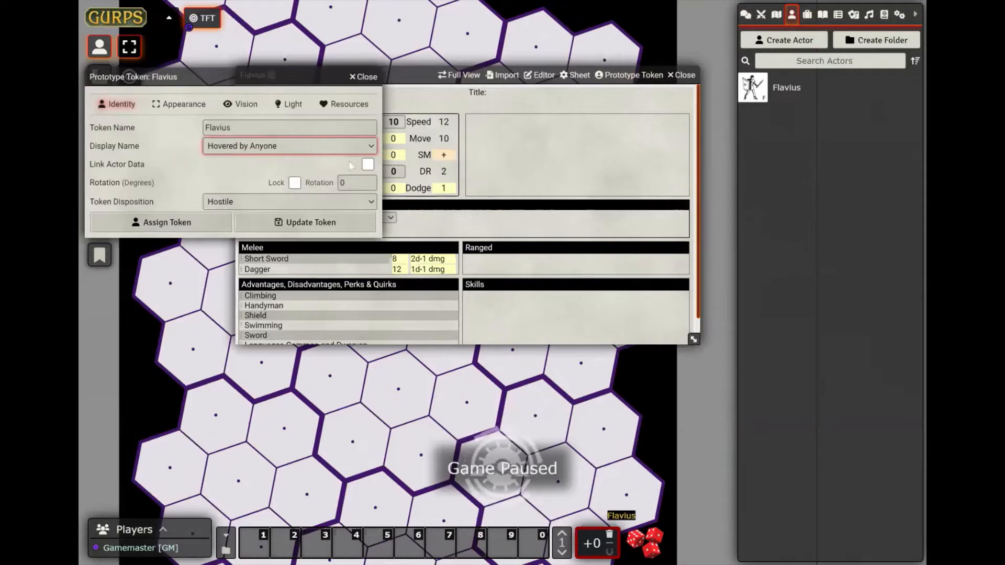
click(368, 164)
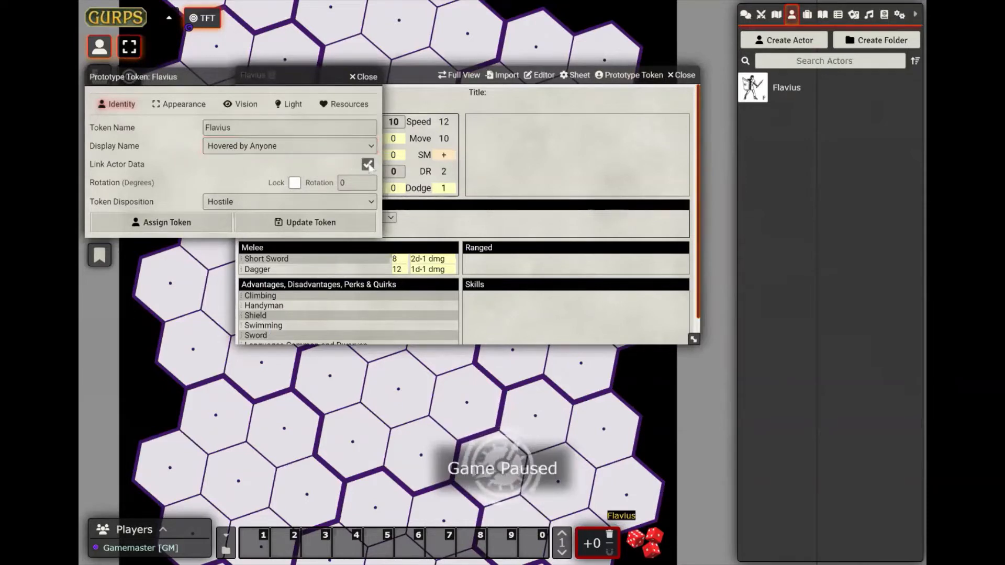
click(327, 208)
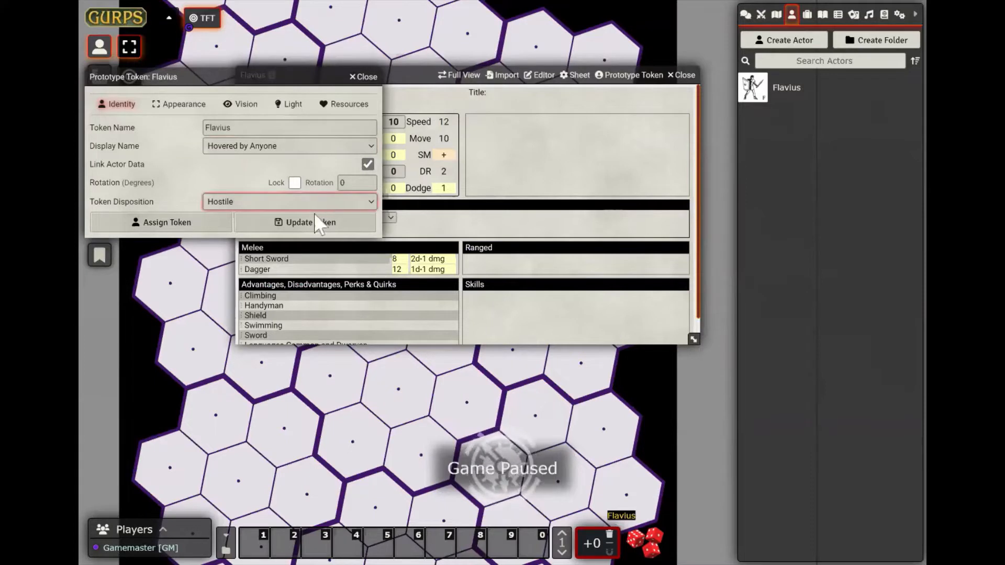
click(314, 213)
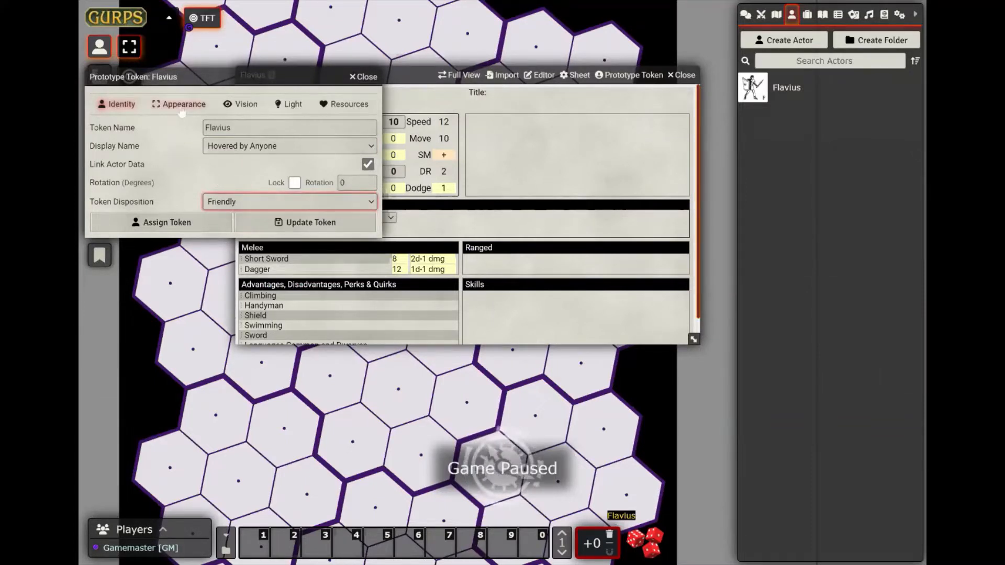
Set the prototype token's bars to Hovered by Owner with Bar 2 Attribute None, and update the token.
click(329, 107)
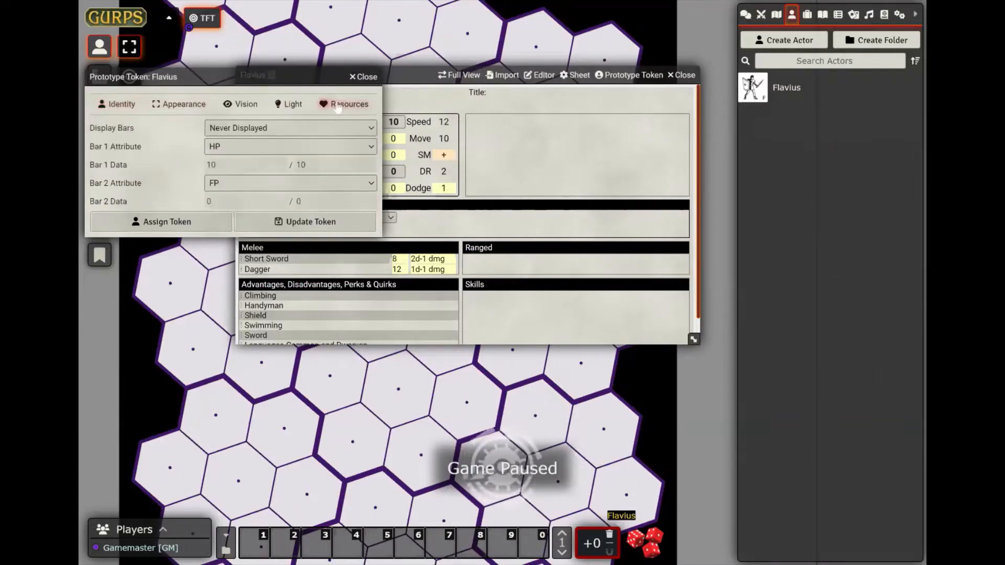
click(267, 131)
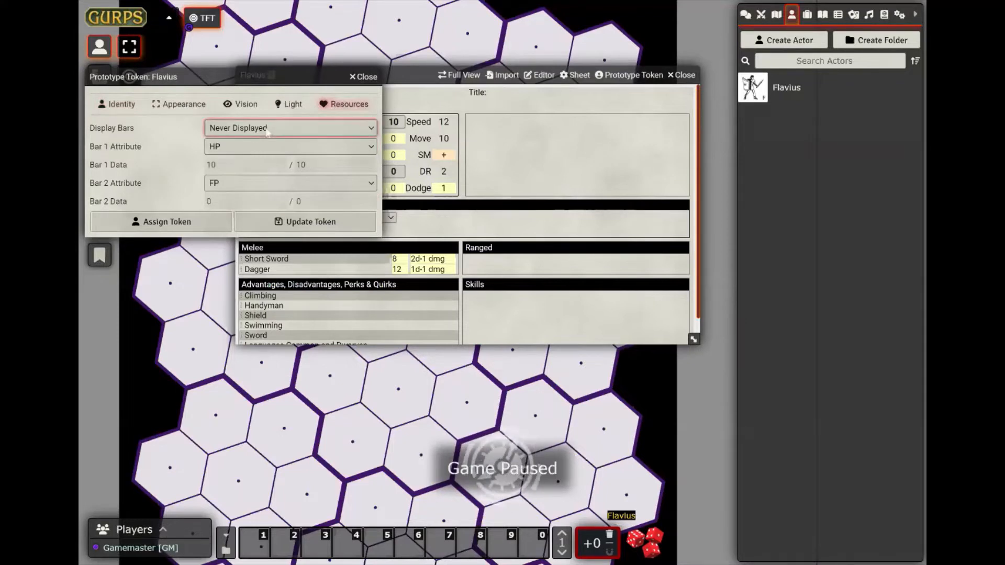
click(260, 162)
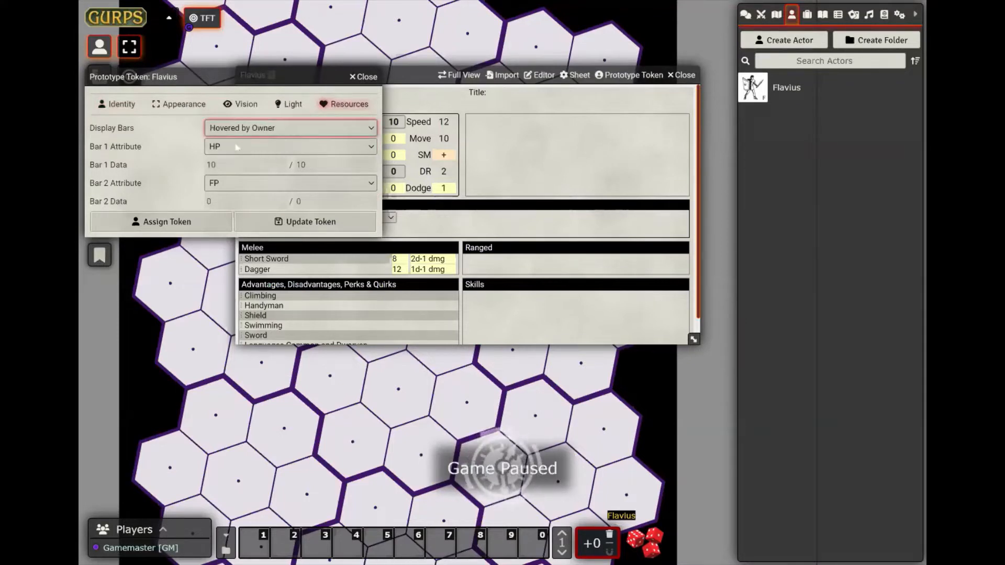
click(260, 183)
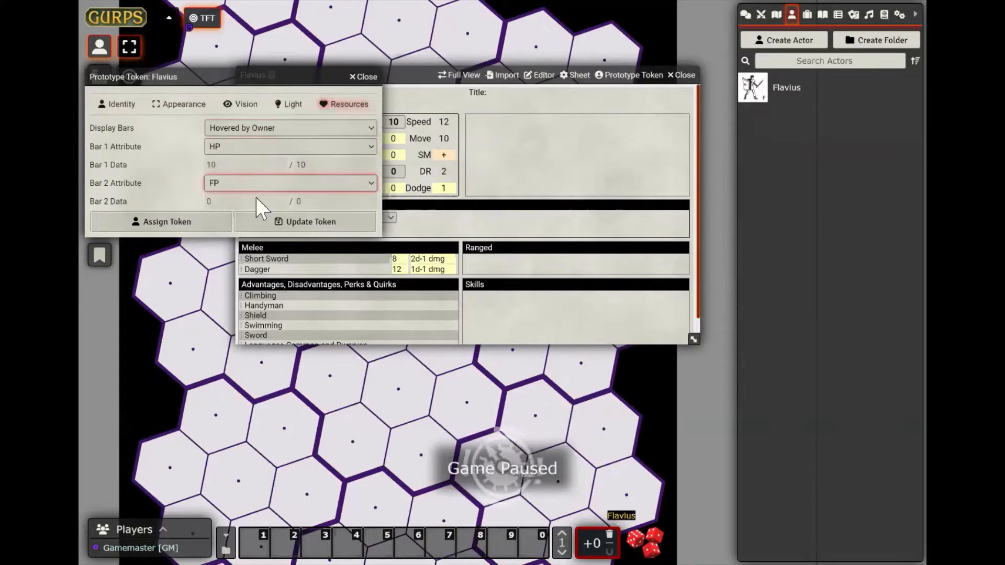
click(255, 197)
click(271, 225)
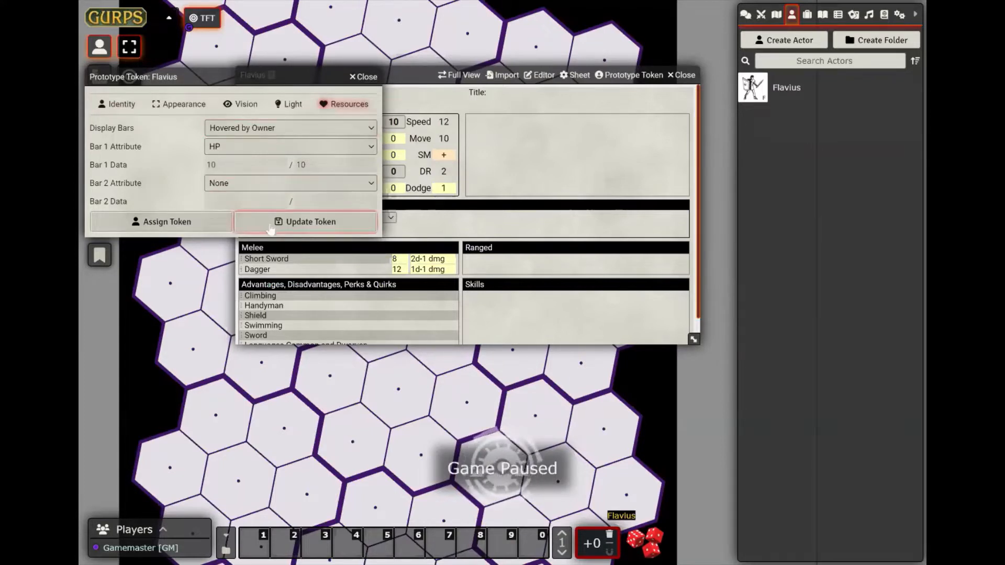
Set Flavius's current HP to 12 on his character sheet.
click(398, 121)
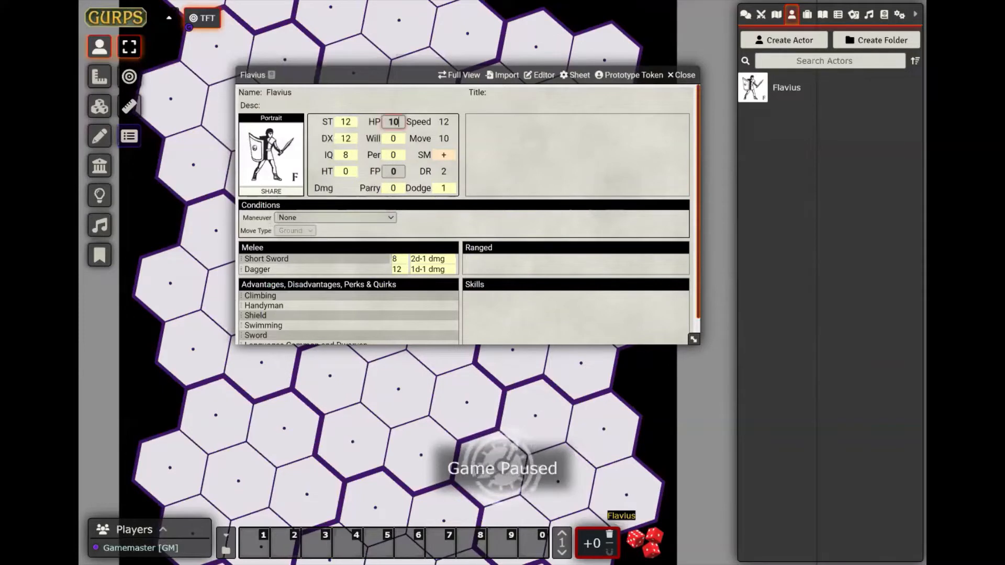
key(BackSpace)
text(2)
click(497, 140)
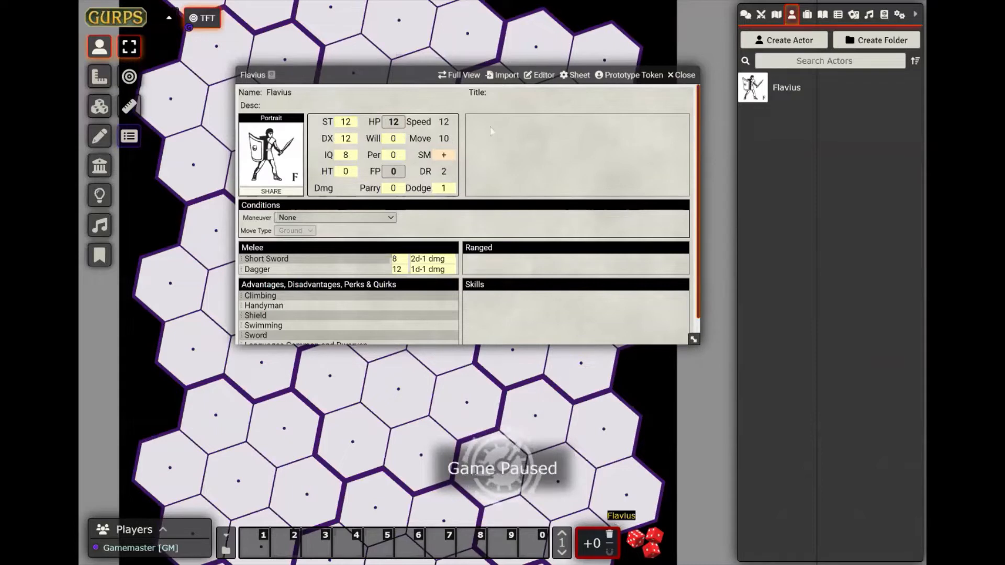
Check and update Flavius's prototype token resources, and place his token in a hex near the middle of the TFT map.
click(641, 77)
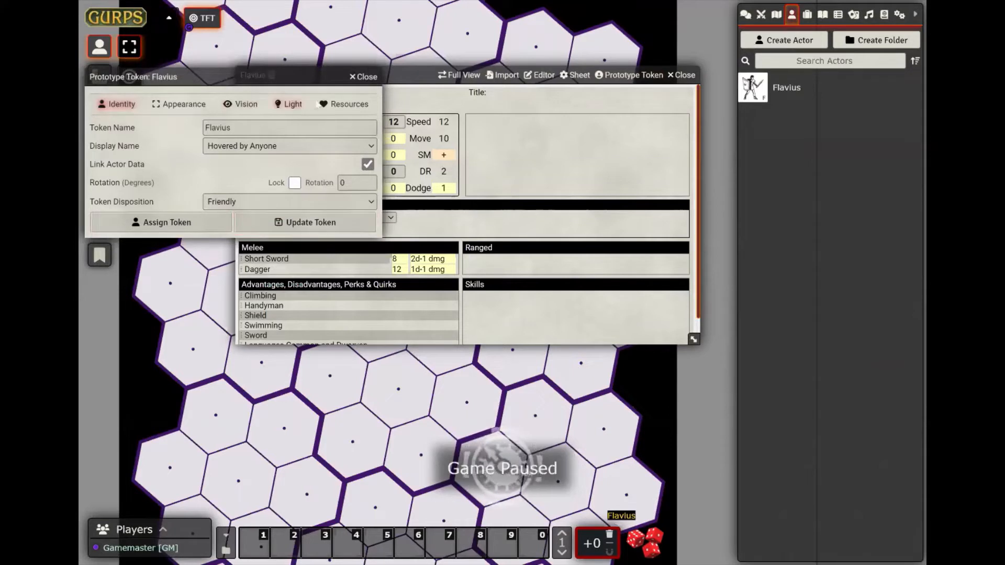
click(337, 105)
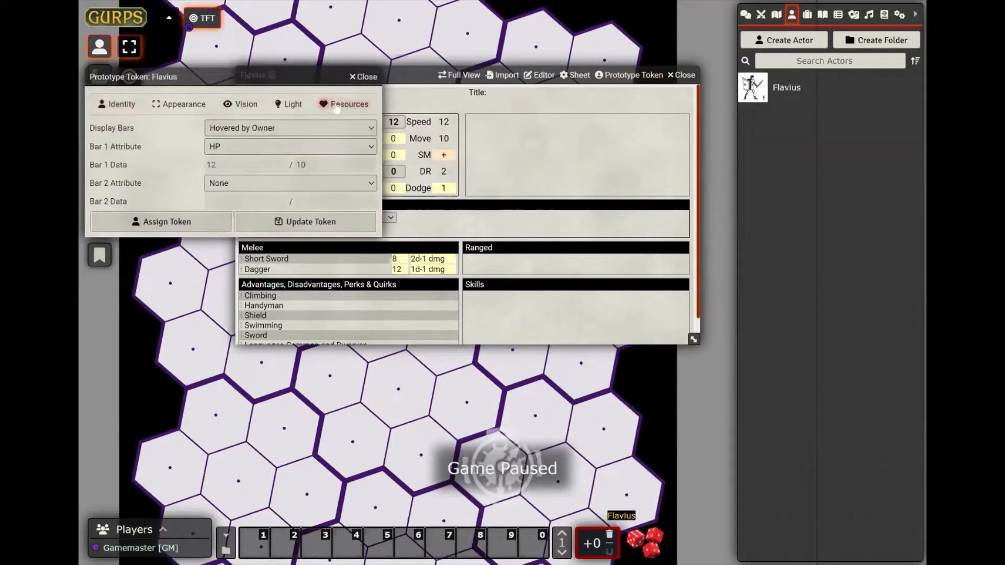
click(327, 226)
click(681, 74)
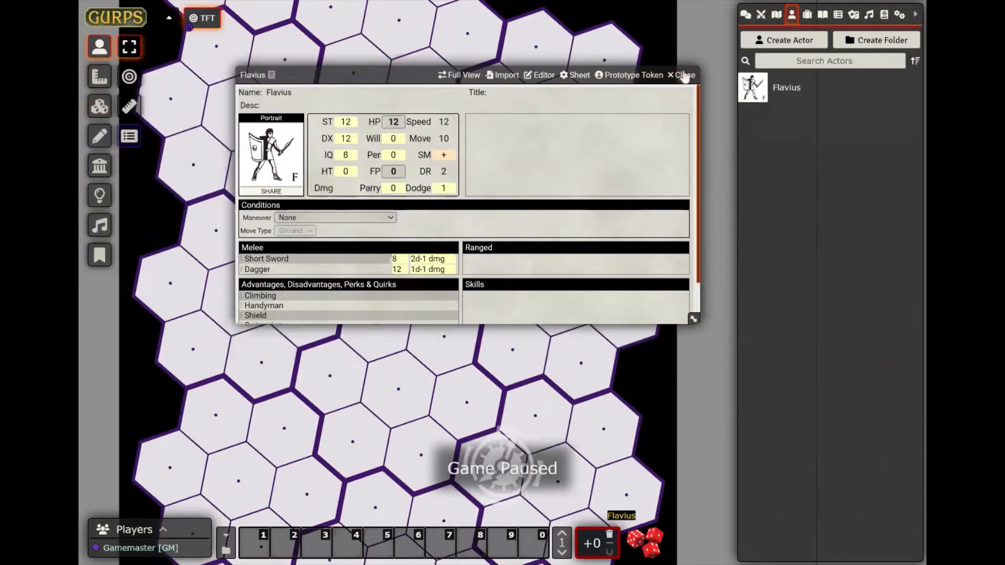
drag(783, 92, 487, 287)
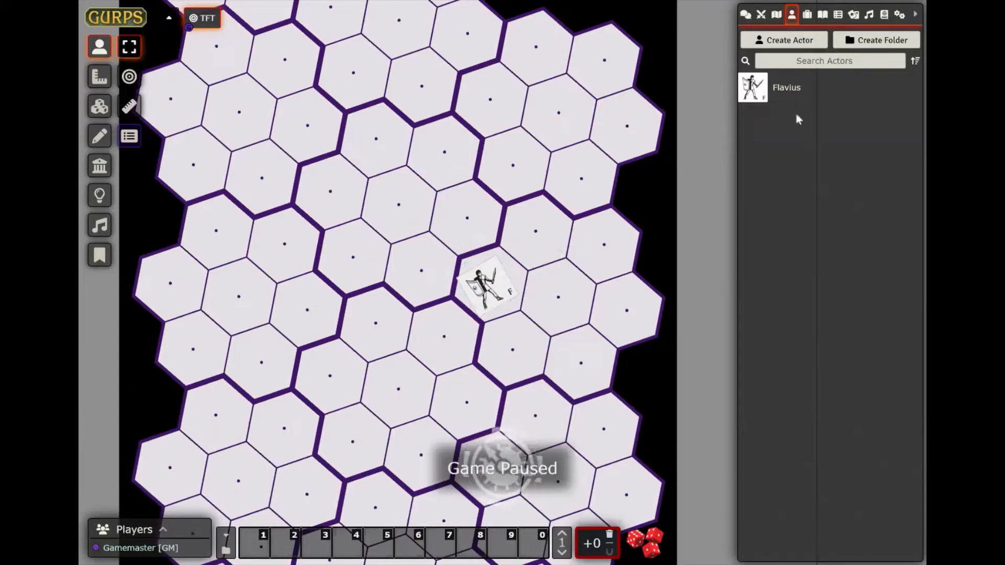
Duplicate the Flavius actor and rename the copy Ragnar in the sheet editor.
right_click(789, 96)
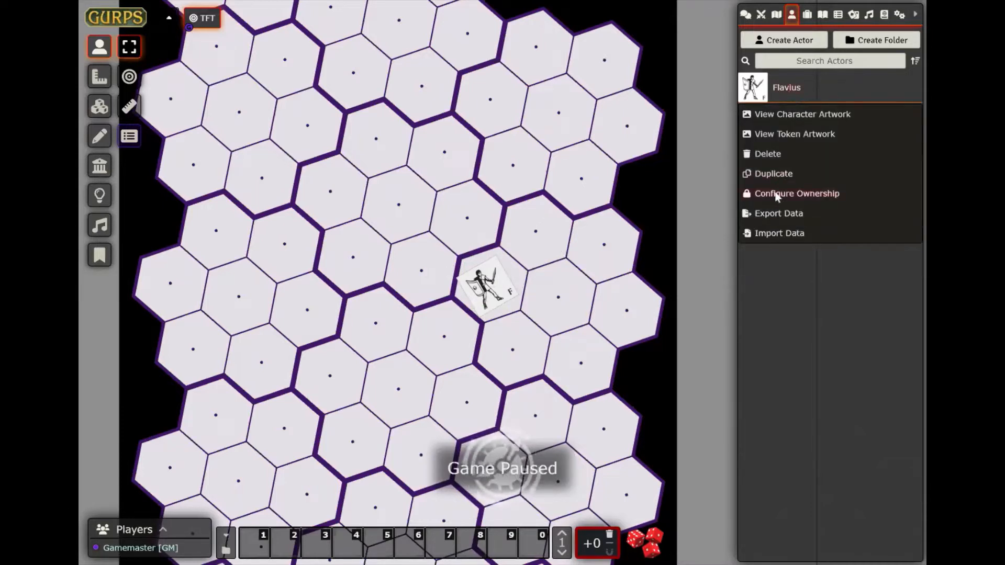
click(774, 175)
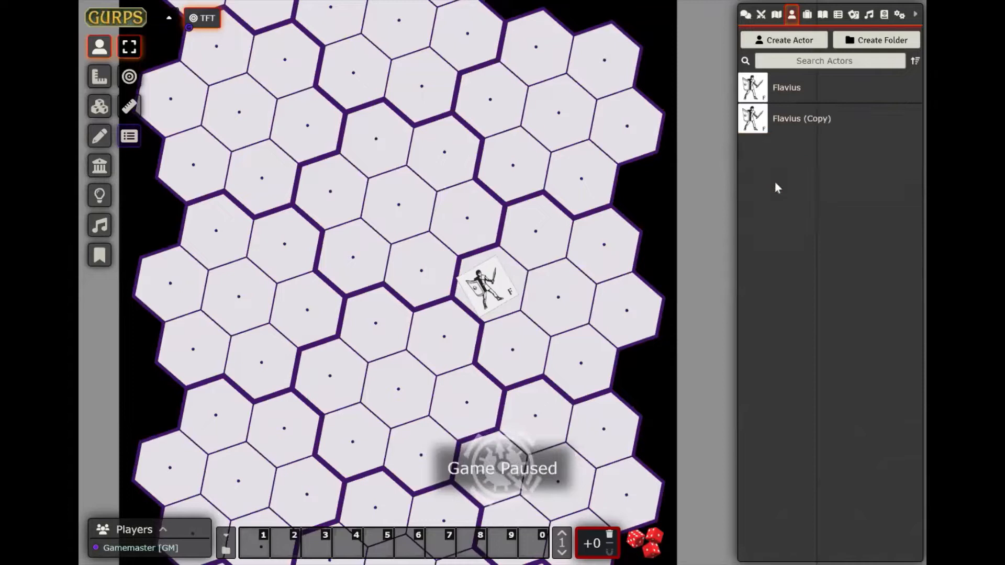
click(792, 125)
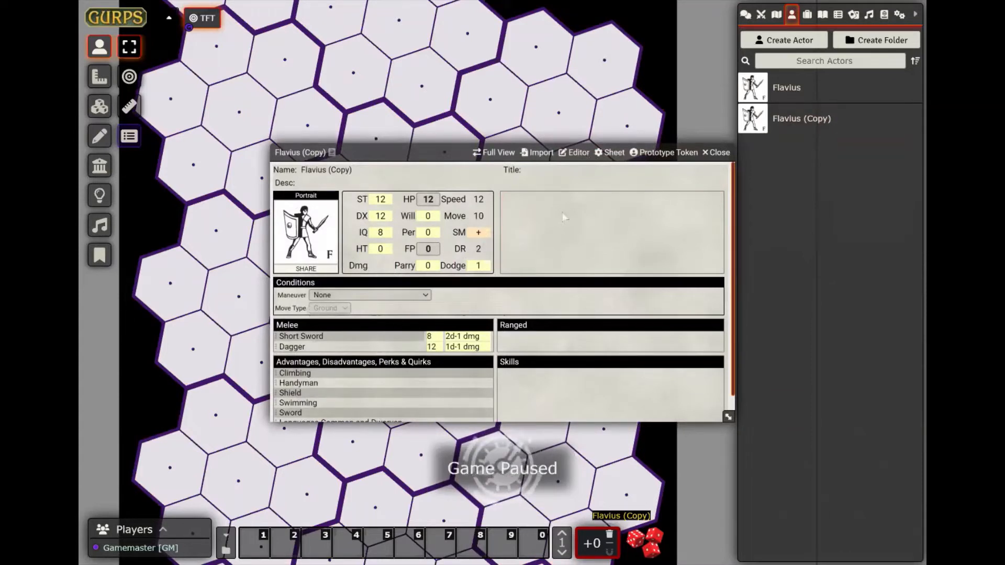
click(576, 156)
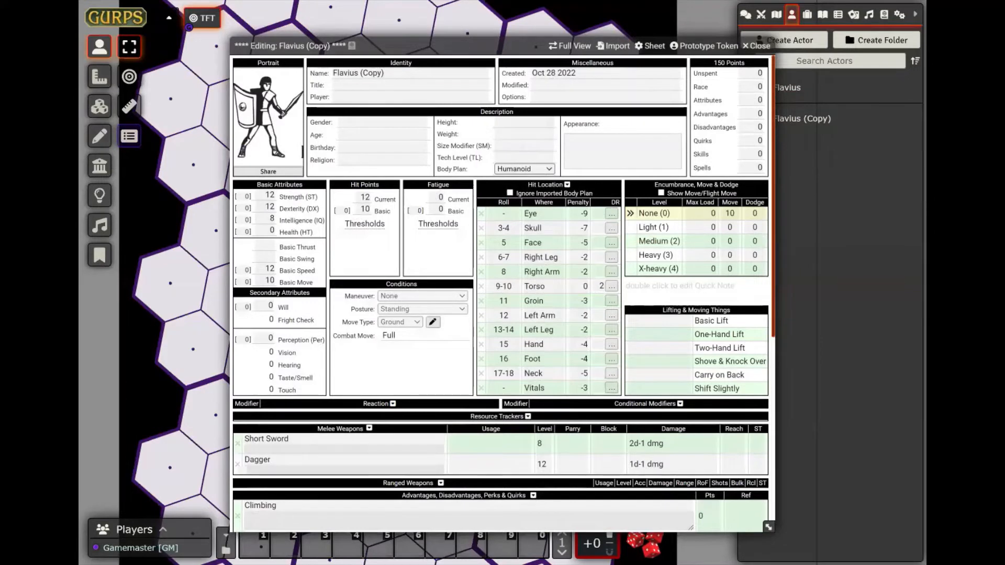
drag(392, 74, 292, 77)
text(Ragnar)
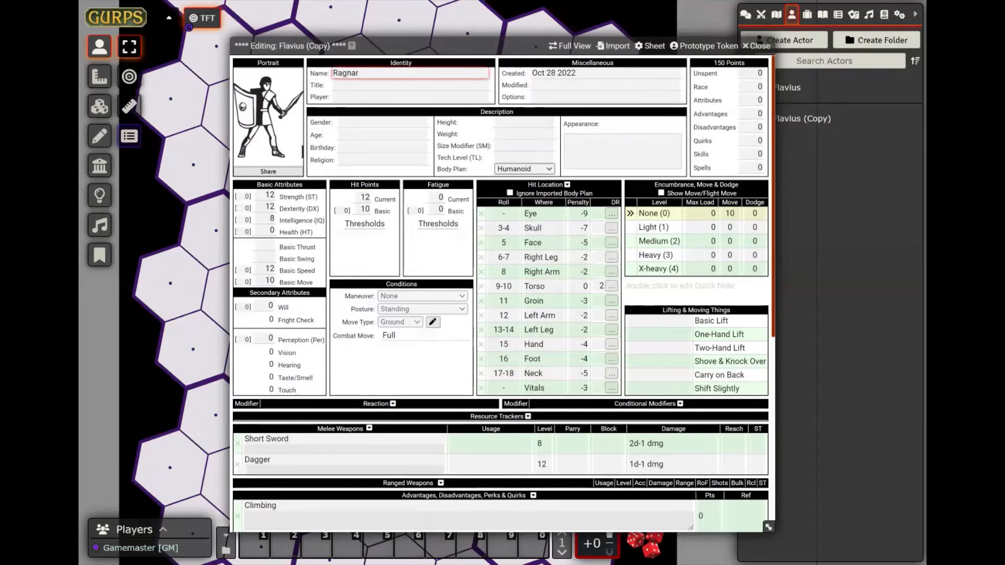
key(Tab)
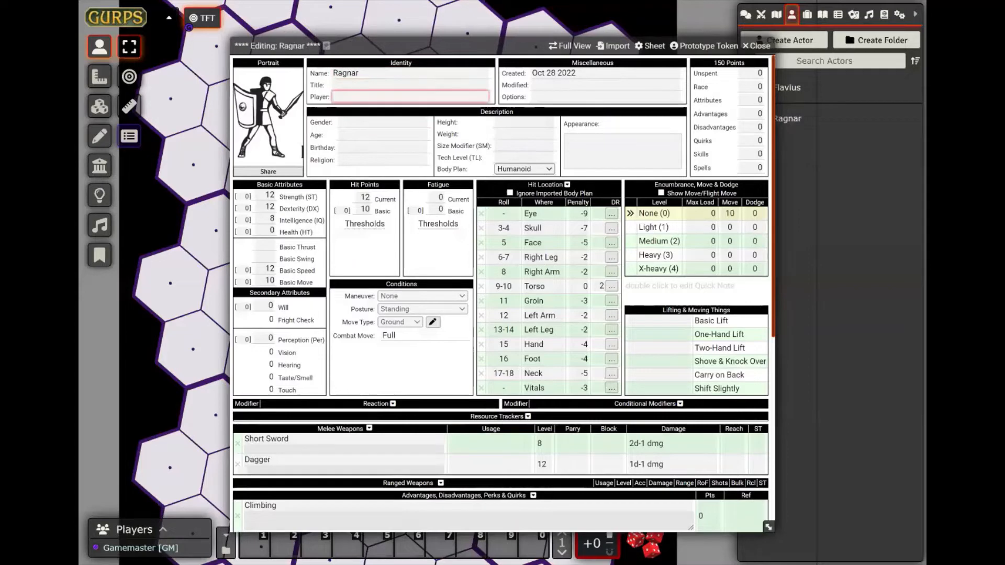
Set the level of Ragnar's Dagger attack to 8.
drag(773, 265, 776, 338)
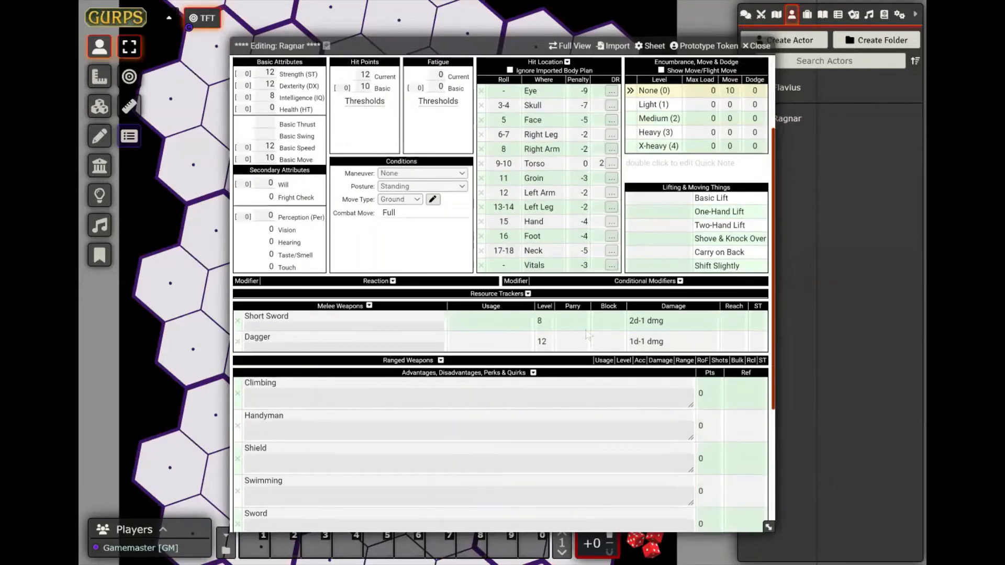
click(546, 342)
key(BackSpace)
key(BackSpace)
drag(774, 346, 774, 287)
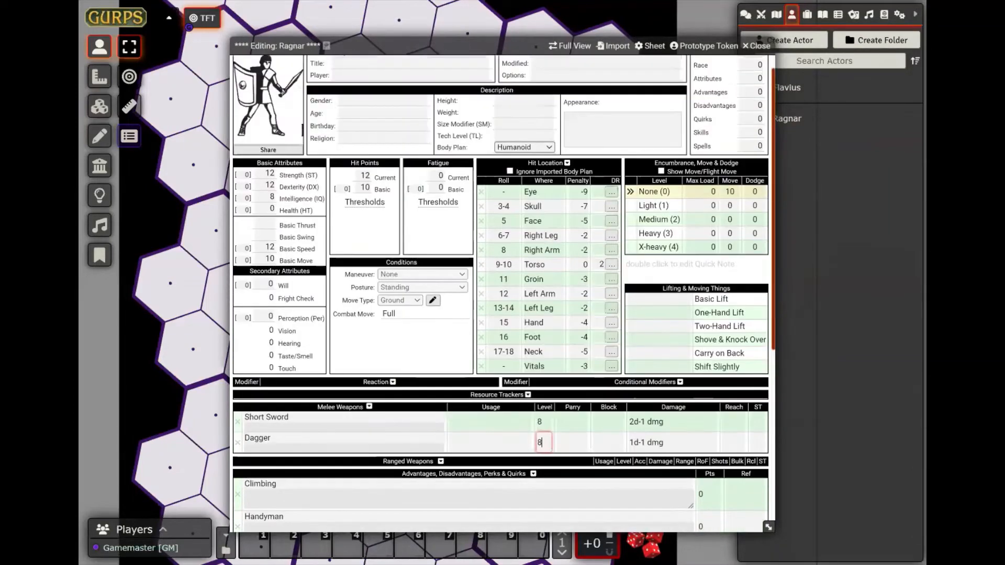
click(734, 192)
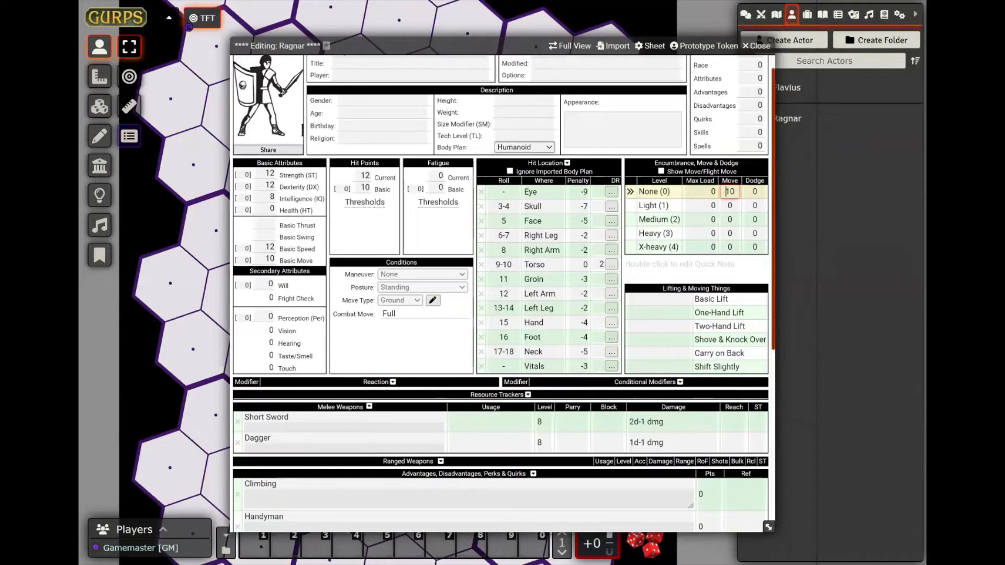
Set Ragnar's portrait to ragnar.png from the tokens folder.
click(282, 139)
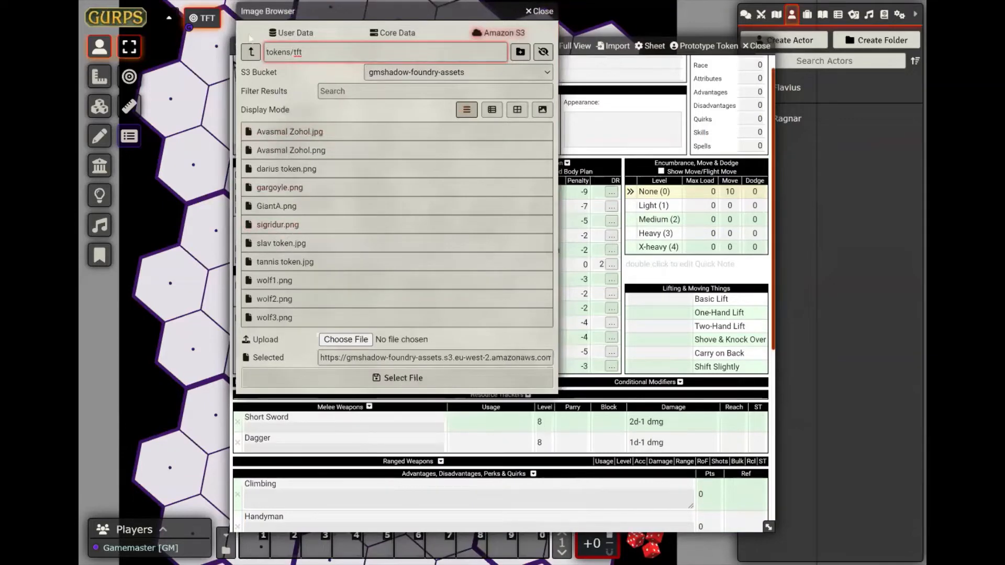
click(251, 52)
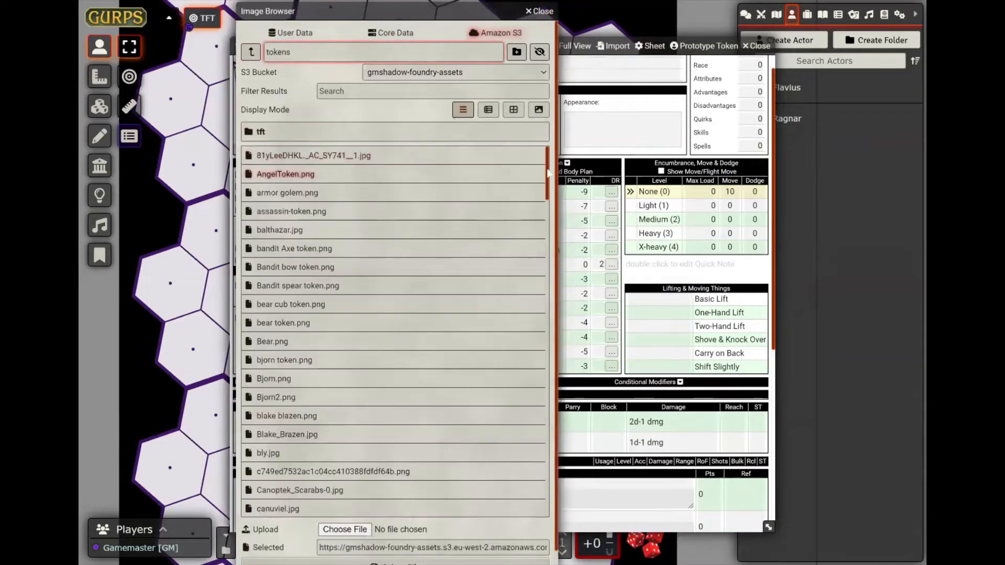
drag(547, 175, 555, 413)
click(282, 323)
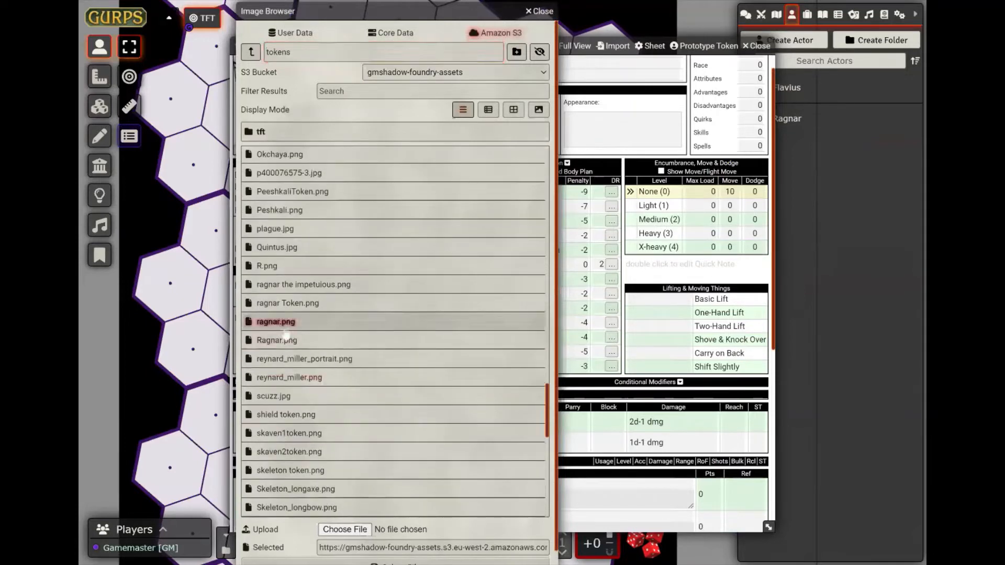
click(390, 560)
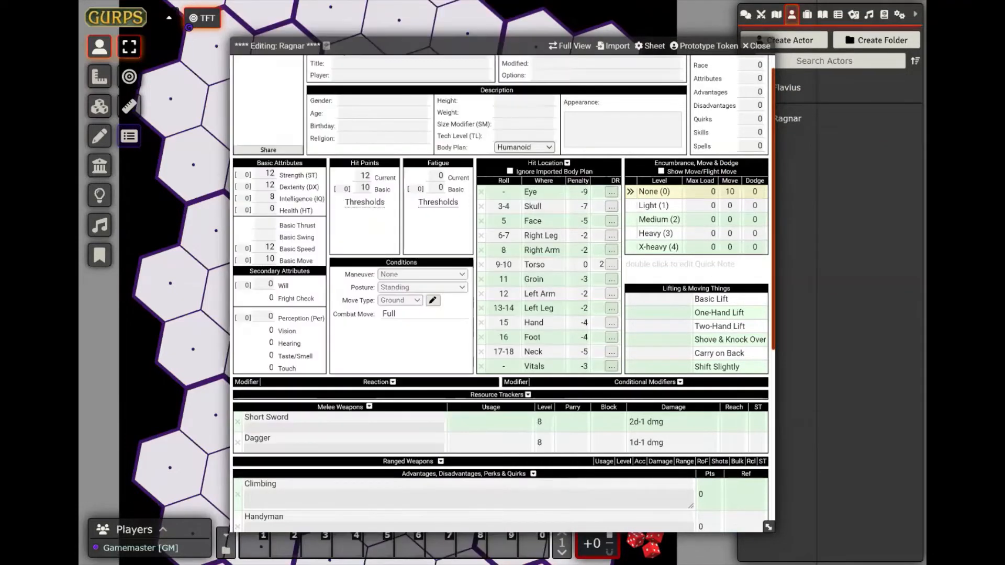
Set Ragnar's portrait to ragnar the impetuious.png from the tokens folder.
click(278, 108)
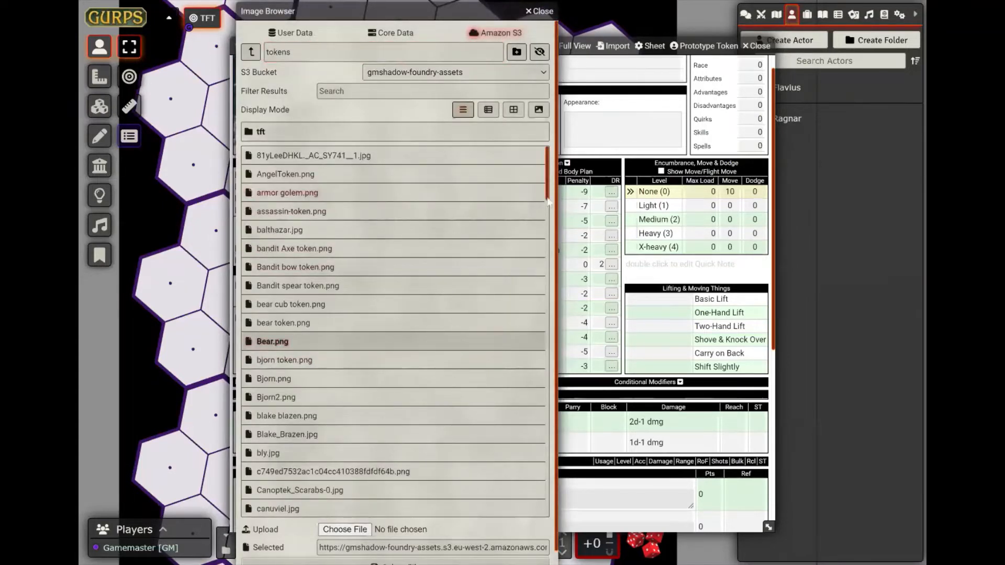
drag(546, 201, 571, 350)
scroll(324, 357, down, 10)
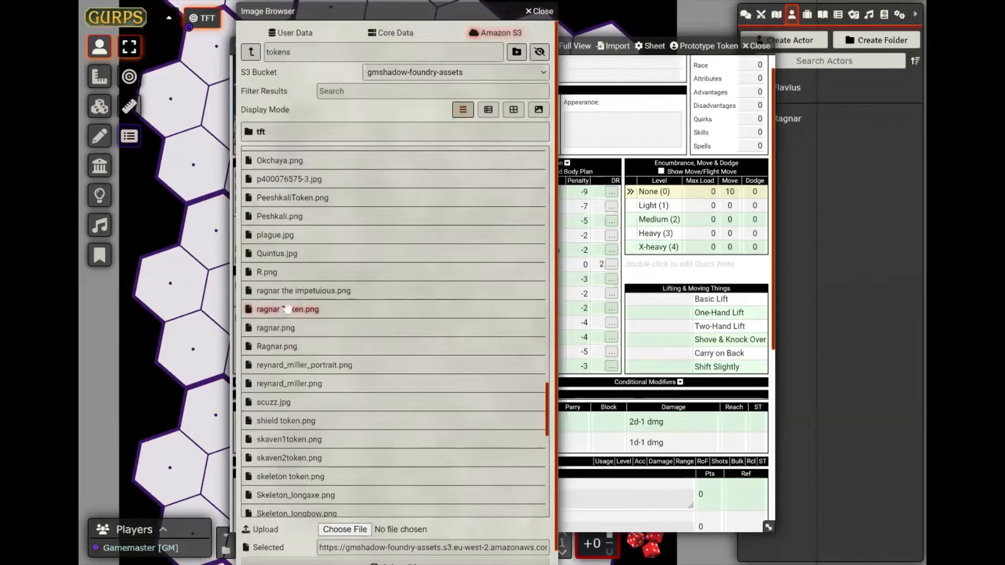
click(293, 291)
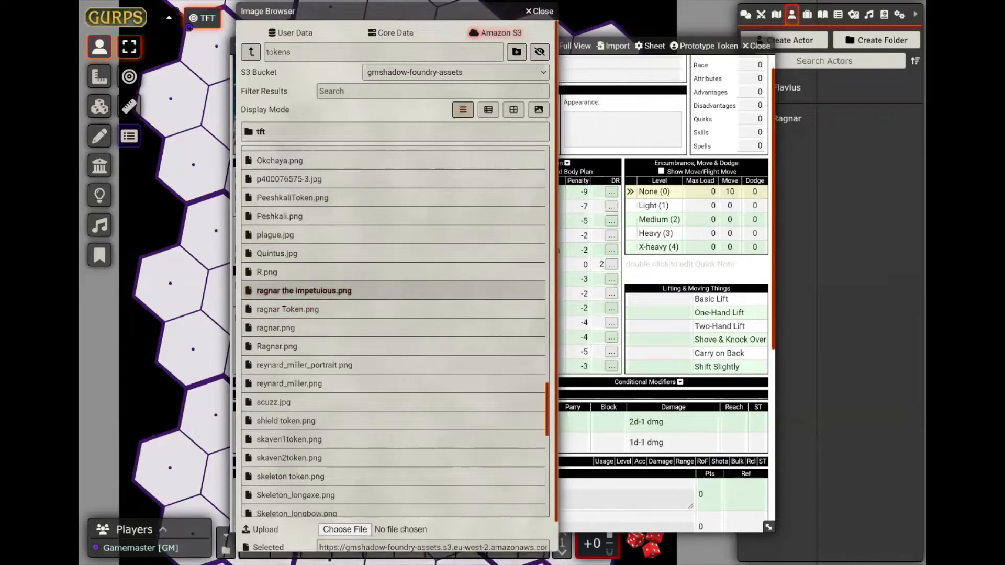
click(395, 561)
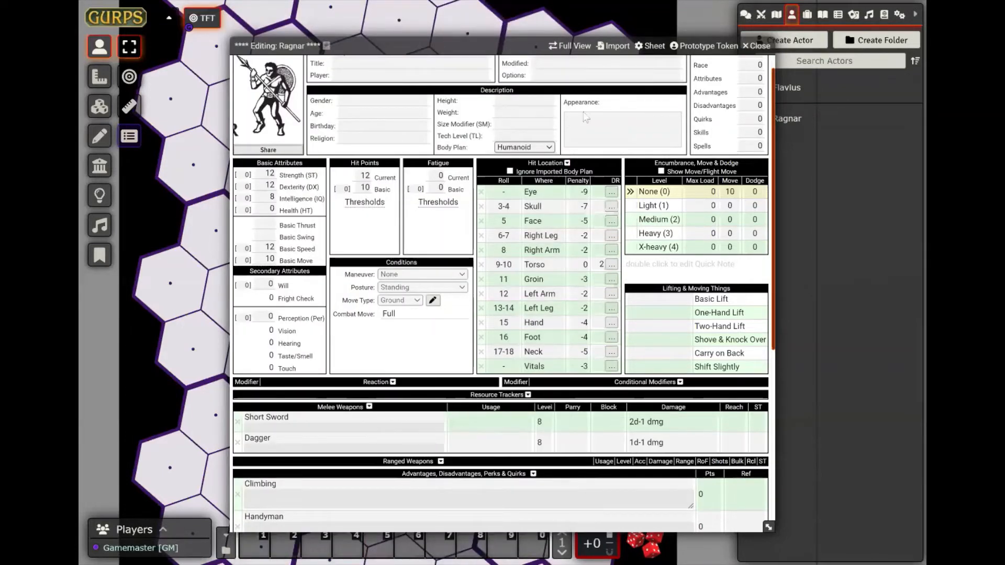
Switch Ragnar's actor sheet from the Editor to the compact play sheet, save the configuration and close the sheet.
click(653, 47)
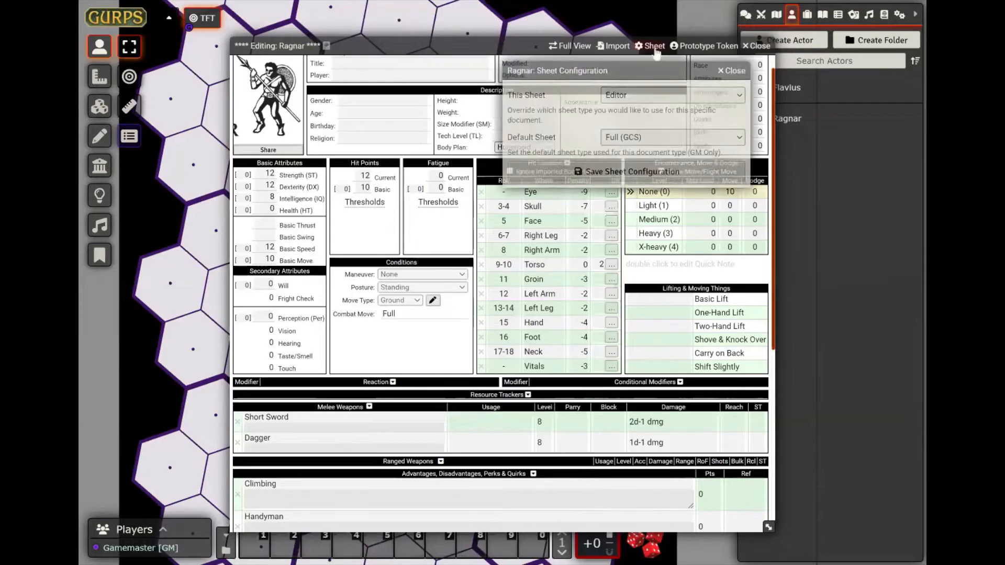
click(641, 94)
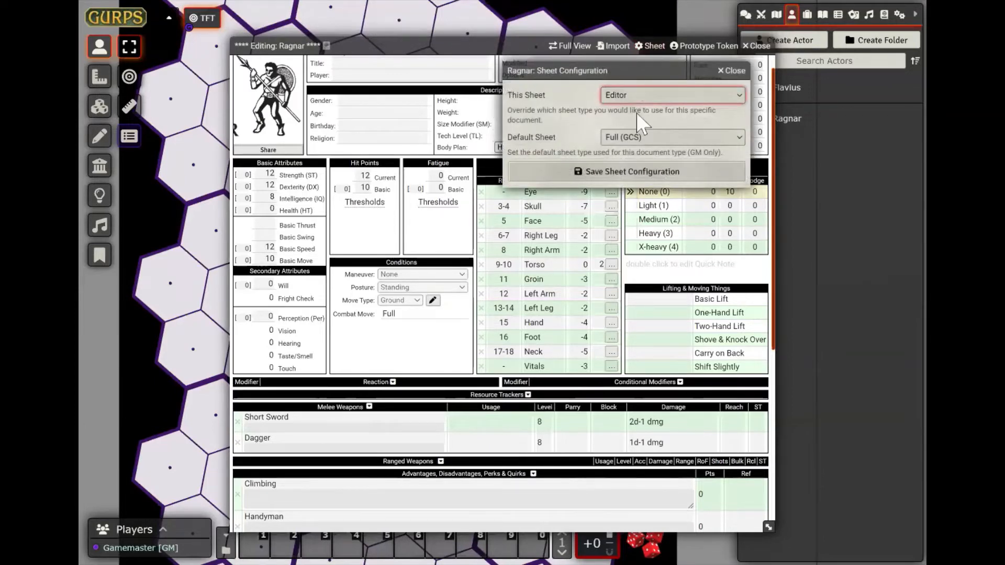
click(636, 112)
click(635, 178)
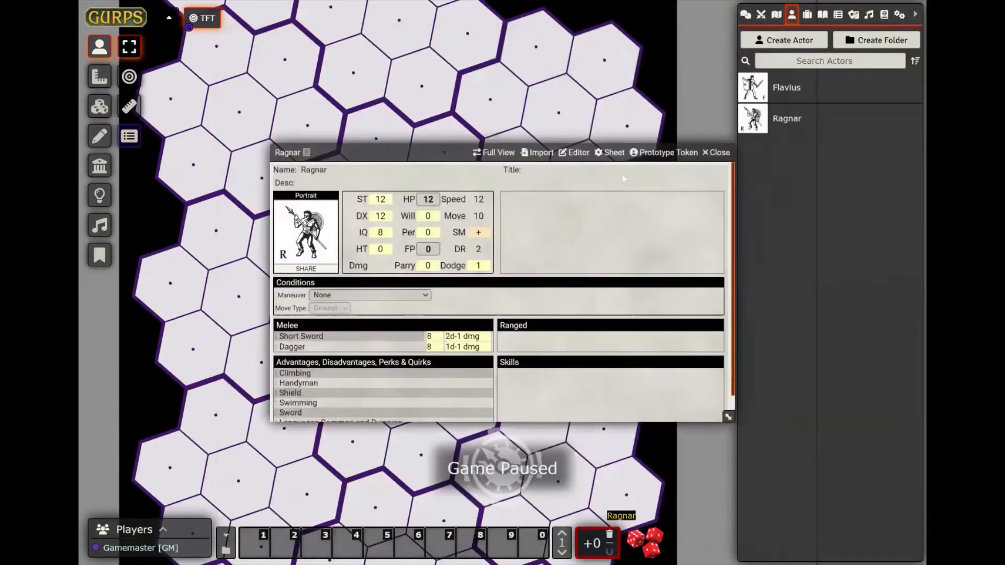
drag(432, 153, 379, 94)
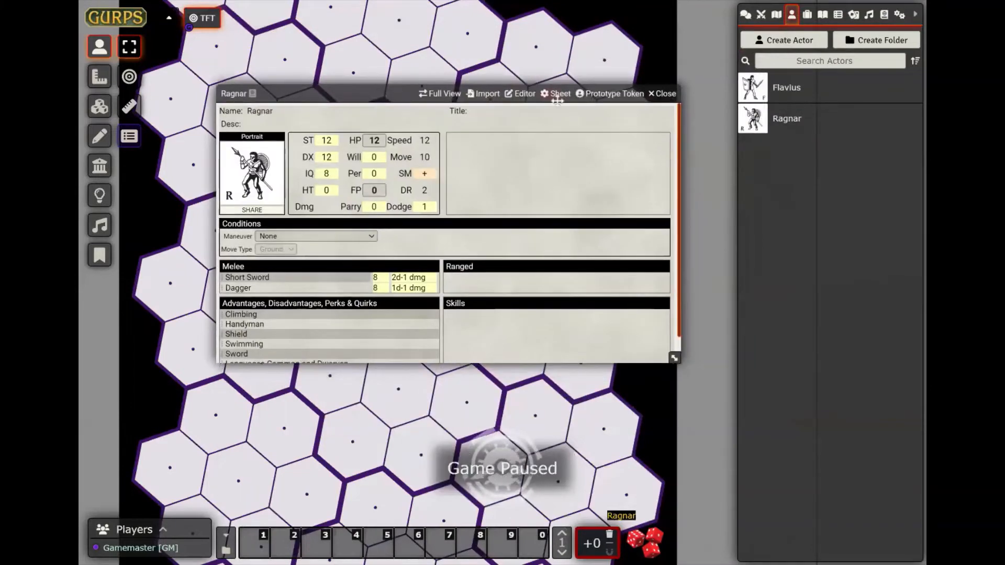
click(661, 94)
Try placing Ragnar's token in the hex just above Flavius on the TFT map, and delete it.
drag(792, 123, 482, 228)
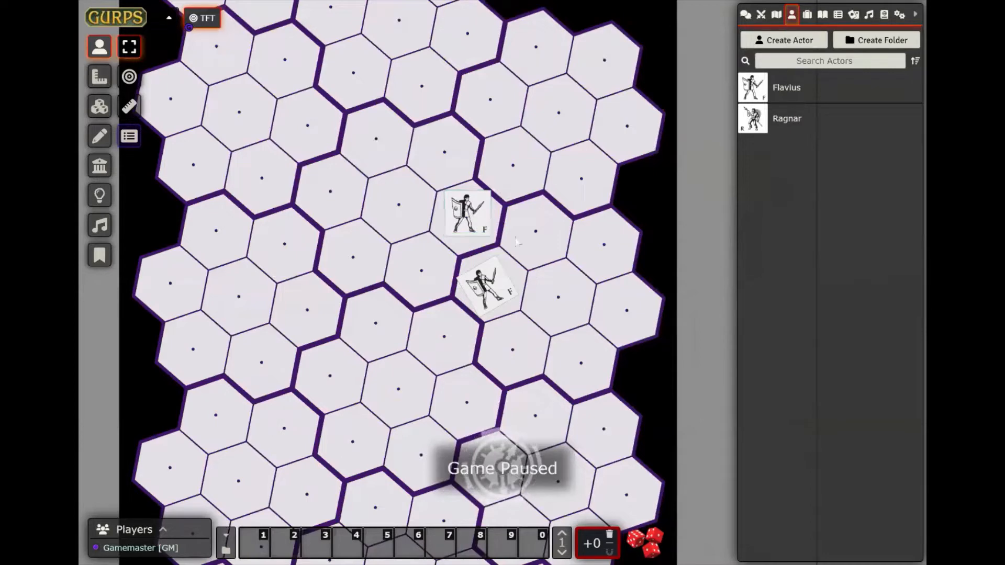
key(Delete)
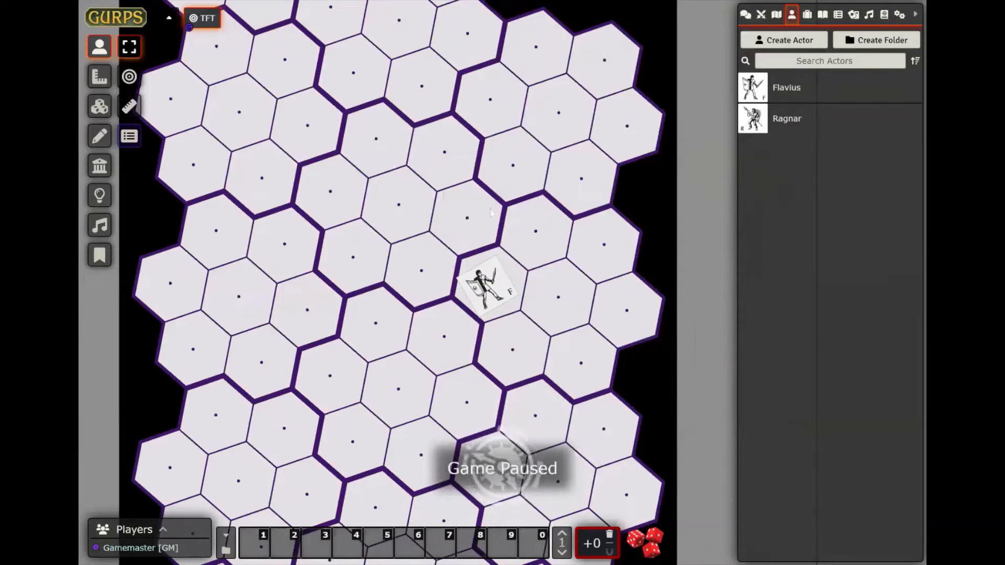
Set Ragnar's prototype token image to ragnar the impetuious.png from the tokens folder.
click(792, 128)
click(597, 97)
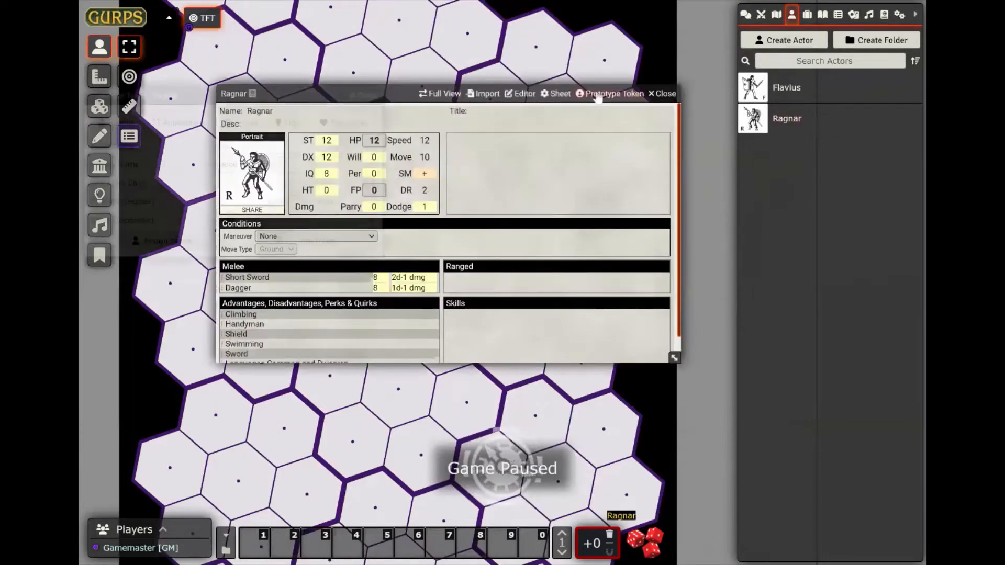
click(181, 123)
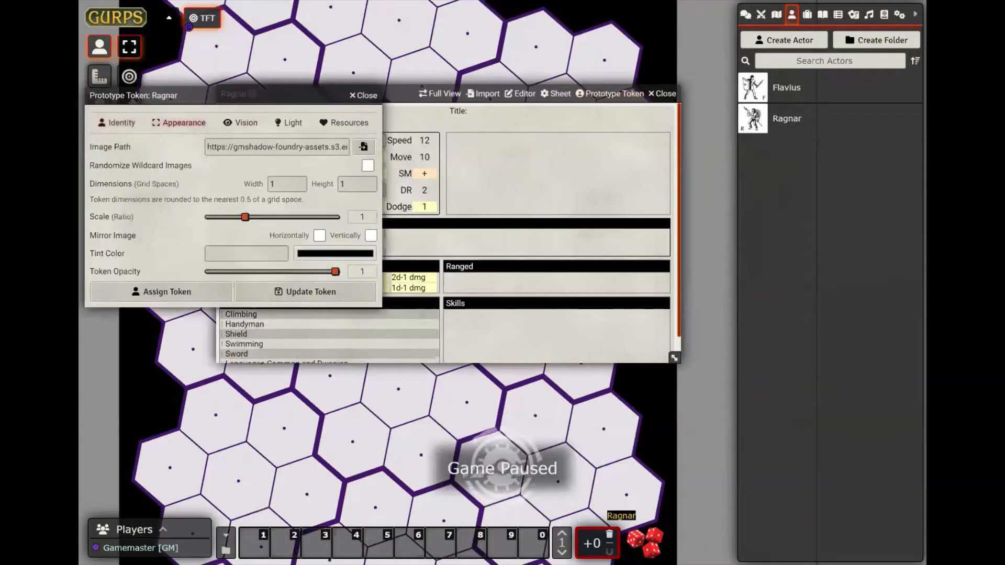
click(364, 147)
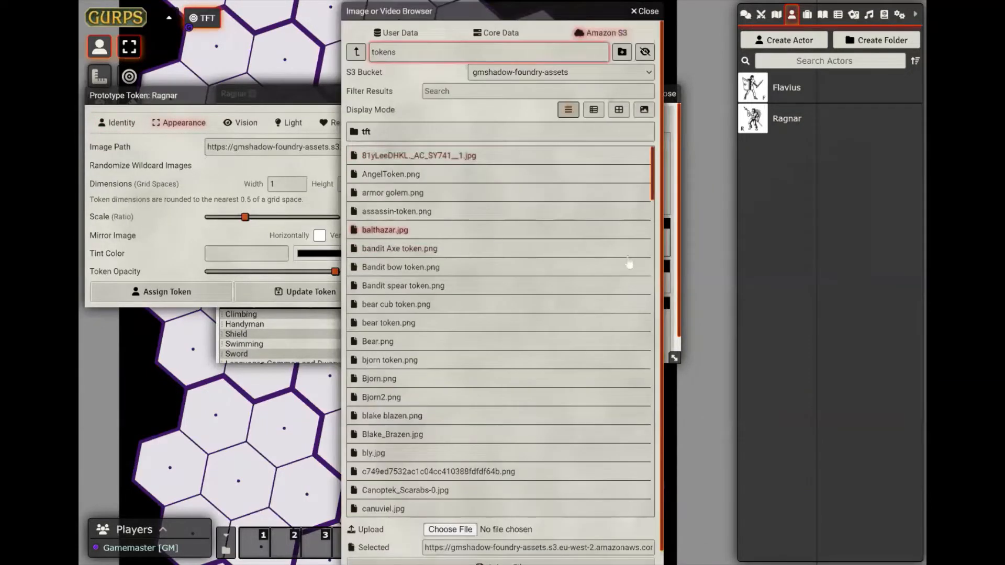
drag(657, 180, 660, 412)
scroll(660, 412, down, 4)
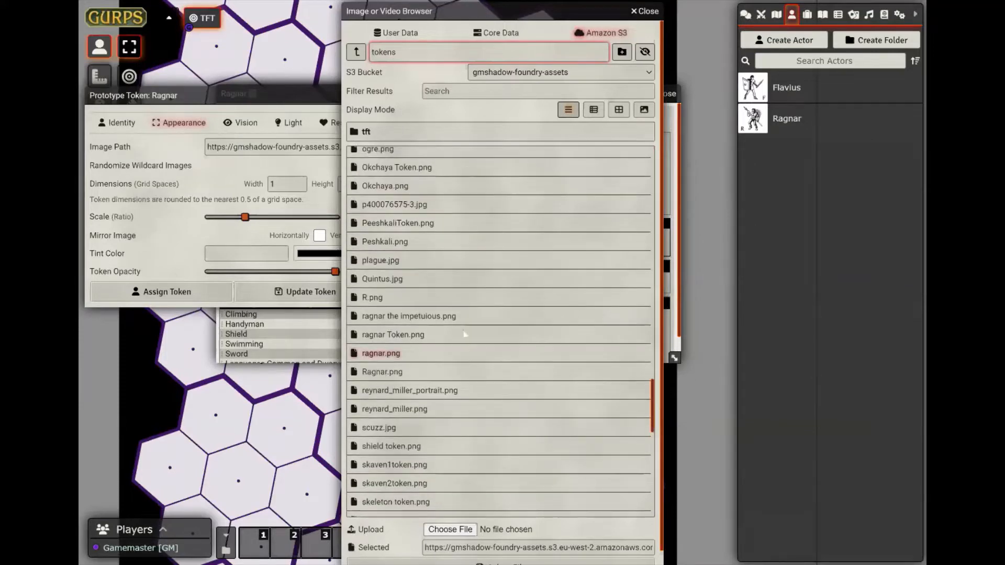
click(445, 319)
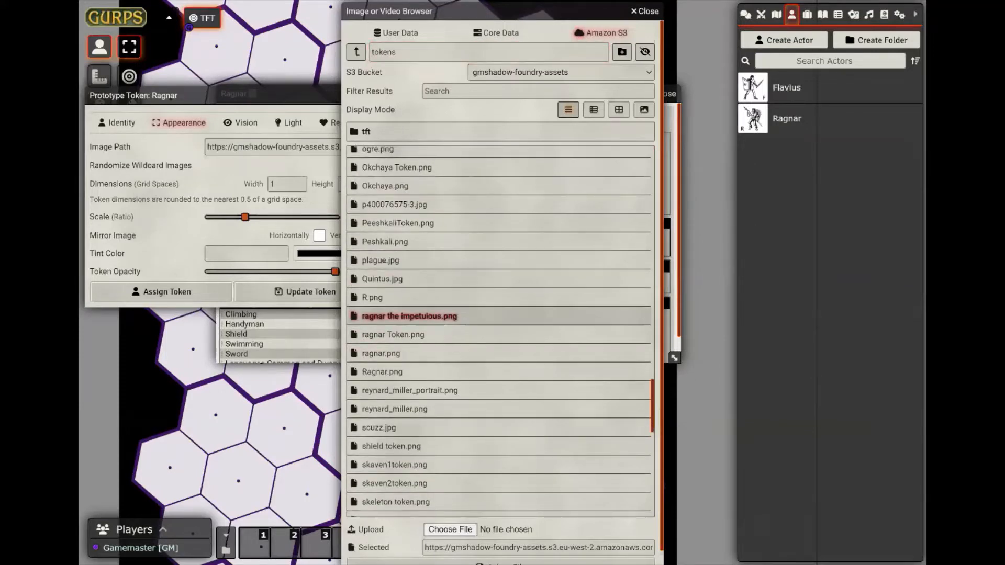
click(501, 562)
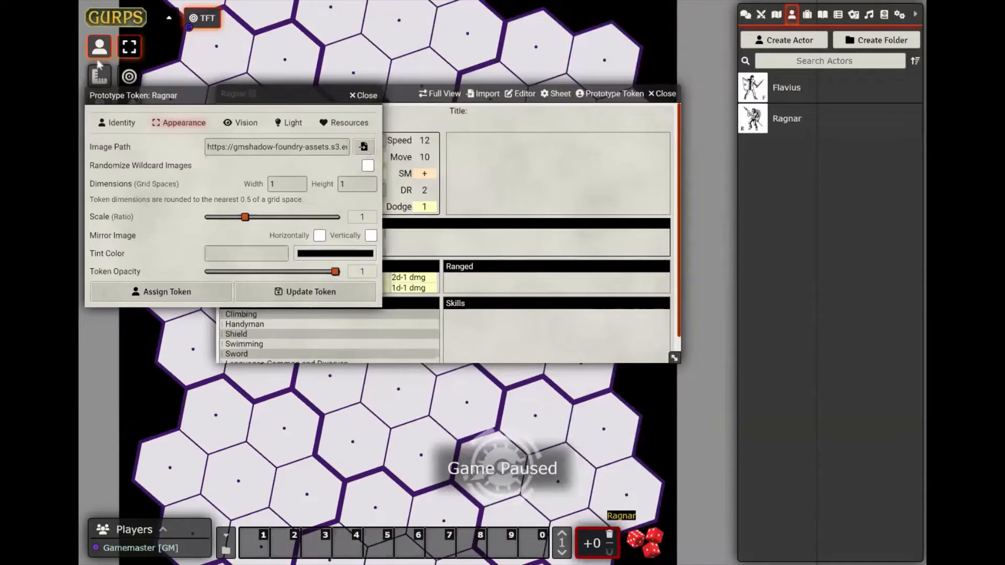
Rename Ragnar's prototype token to Ragnar, update the token and close the actor sheet.
click(121, 126)
drag(234, 146, 146, 137)
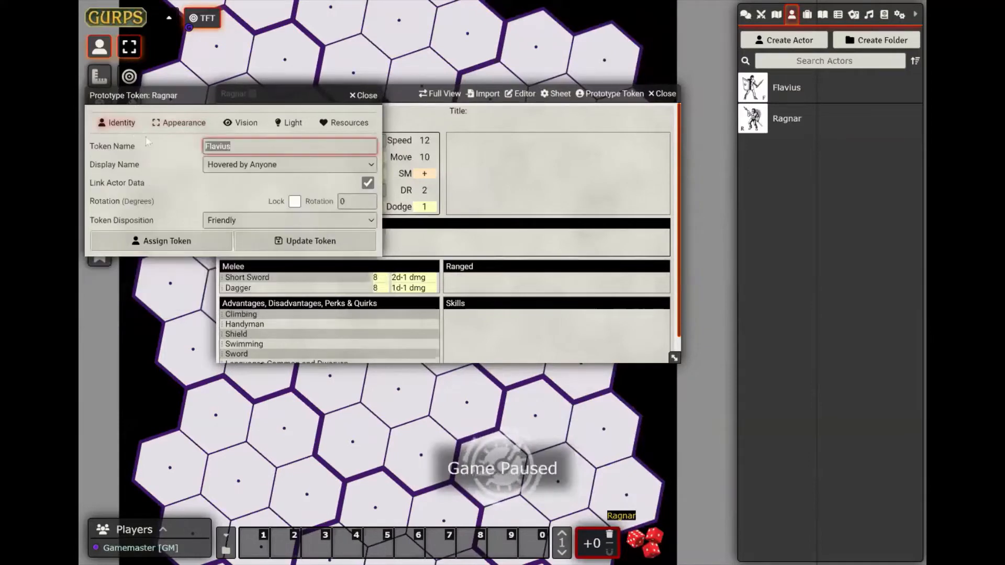
text(Ragnar)
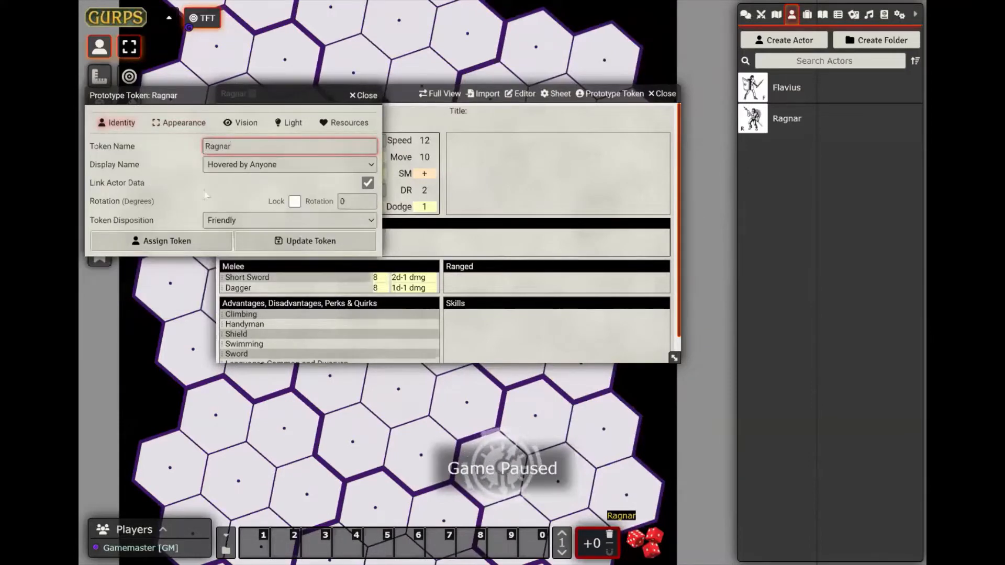
click(305, 240)
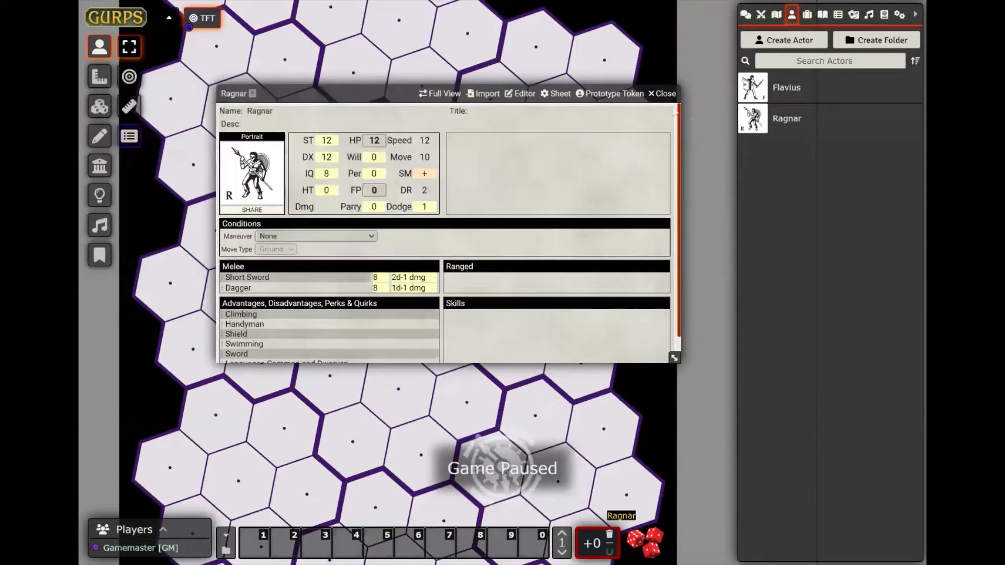
click(662, 93)
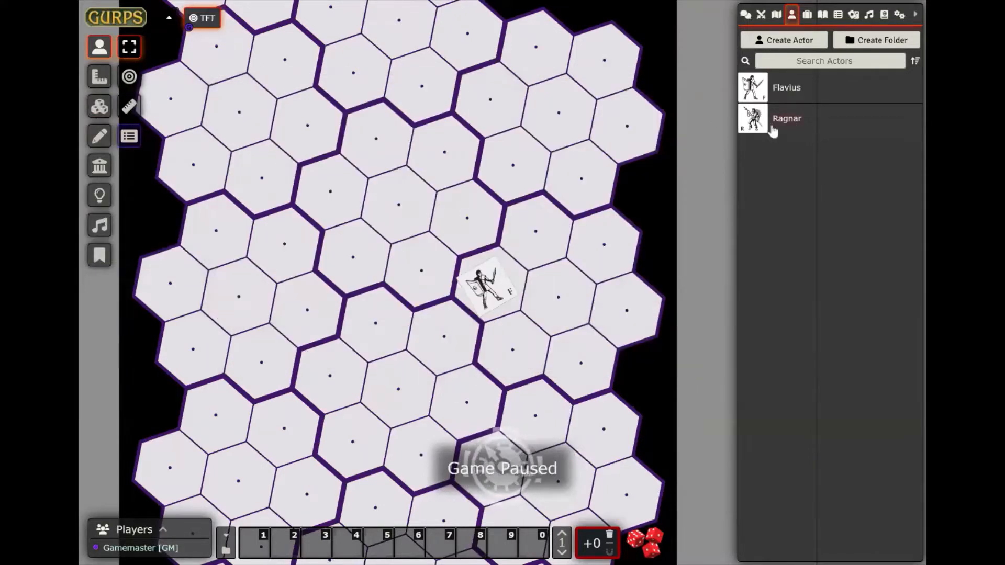
Place Ragnar's token in the hex just above Flavius and rotate it so it is turned nearly upside down.
drag(772, 131, 467, 213)
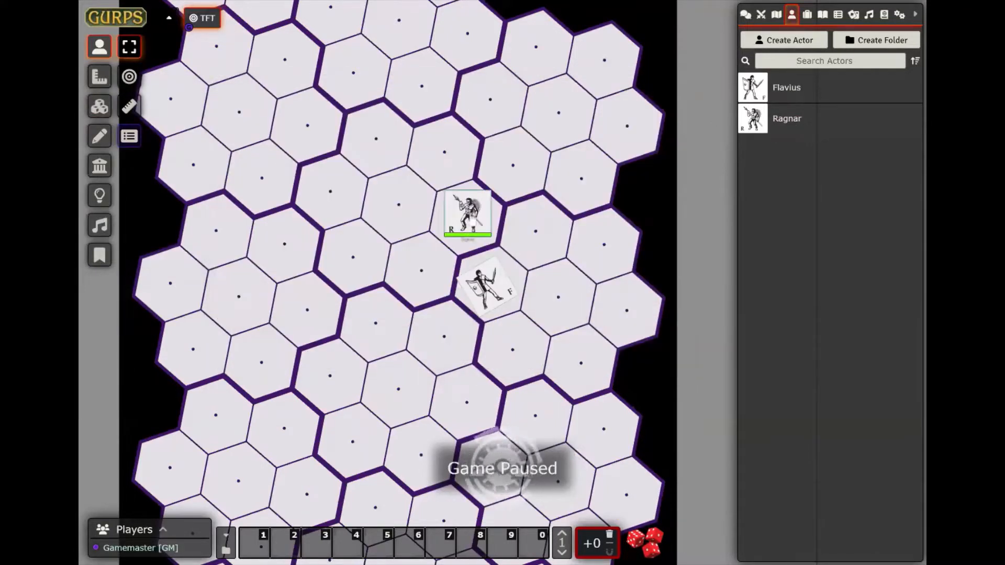
scroll(502, 276, down, 2)
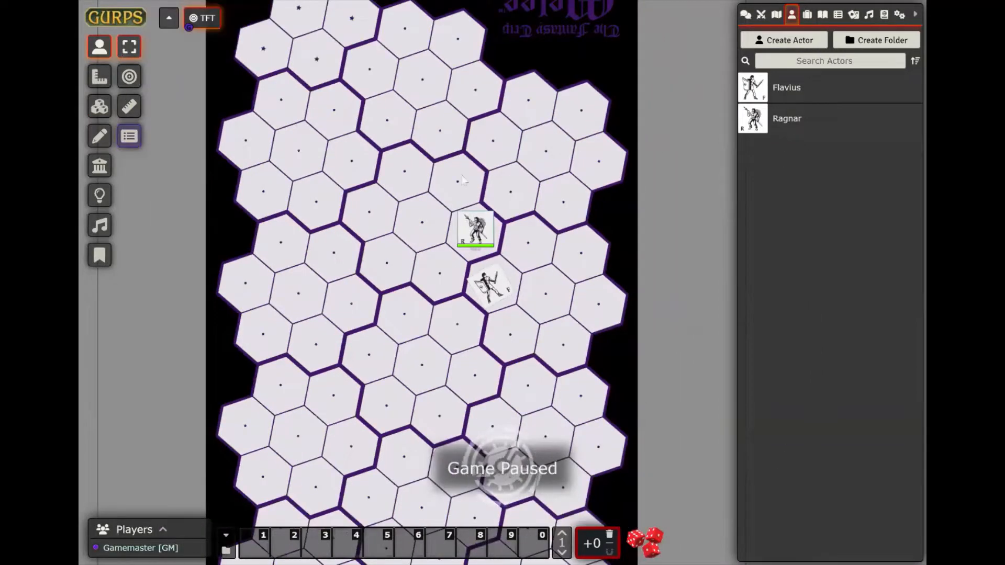
scroll(461, 180, up, 2)
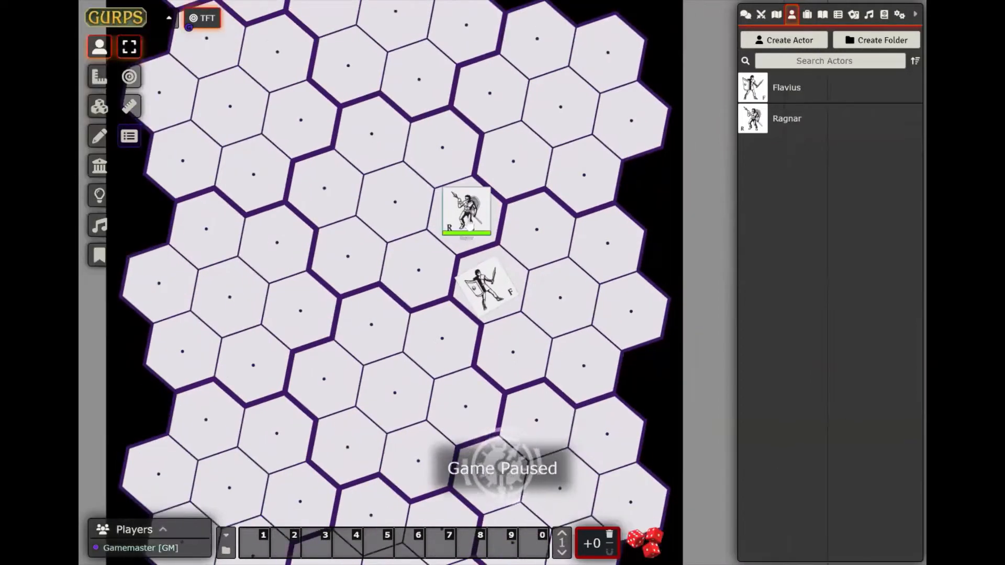
scroll(469, 225, down, 1)
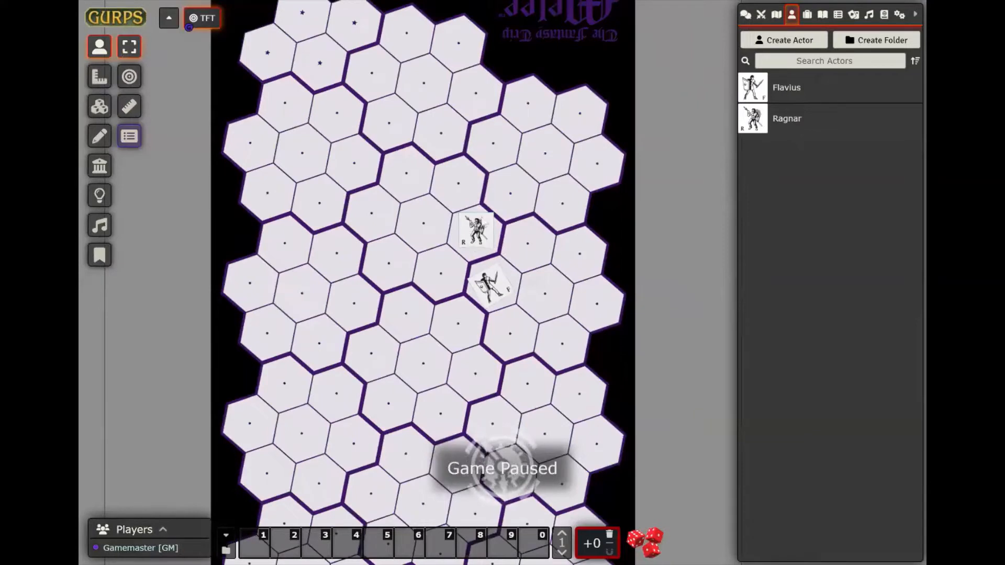
scroll(481, 224, down, 6)
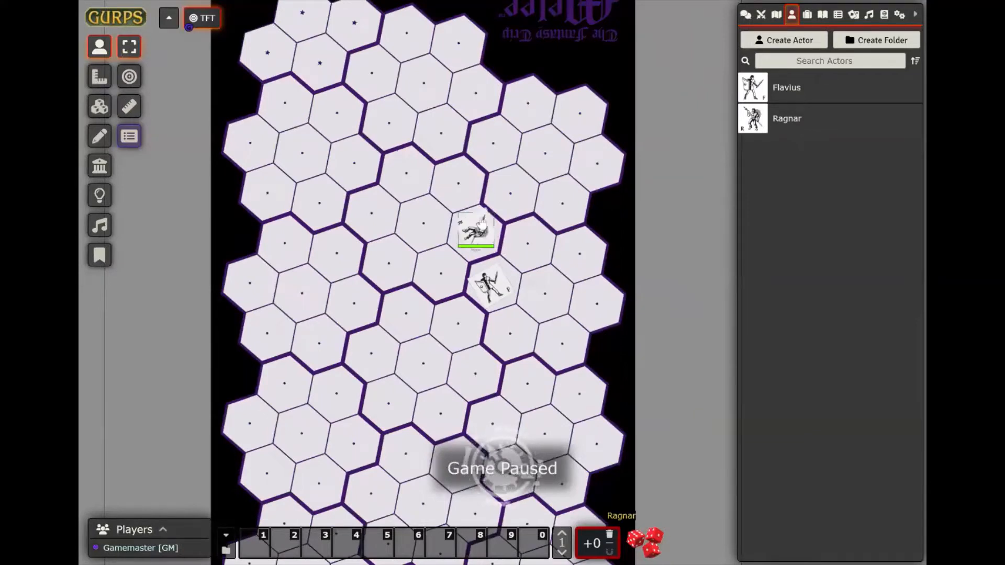
click(501, 180)
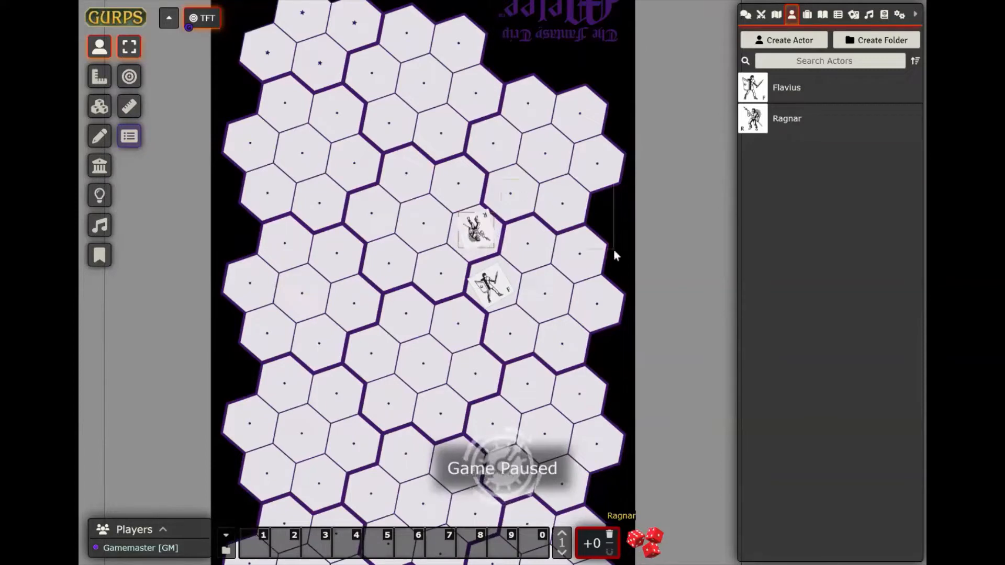
Move Flavius's token one hex to the right, away from Ragnar.
scroll(525, 209, up, 3)
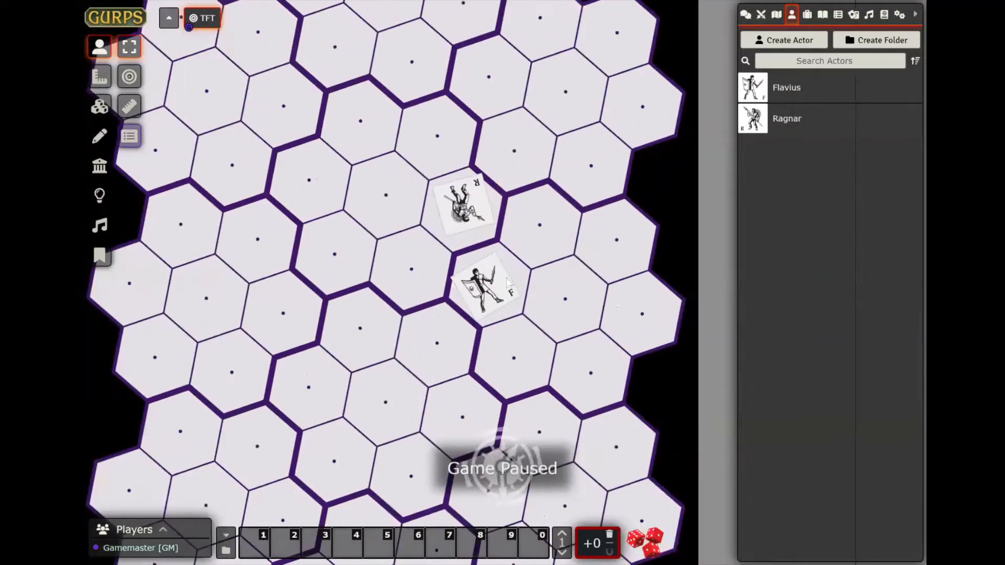
click(495, 292)
drag(495, 292, 570, 301)
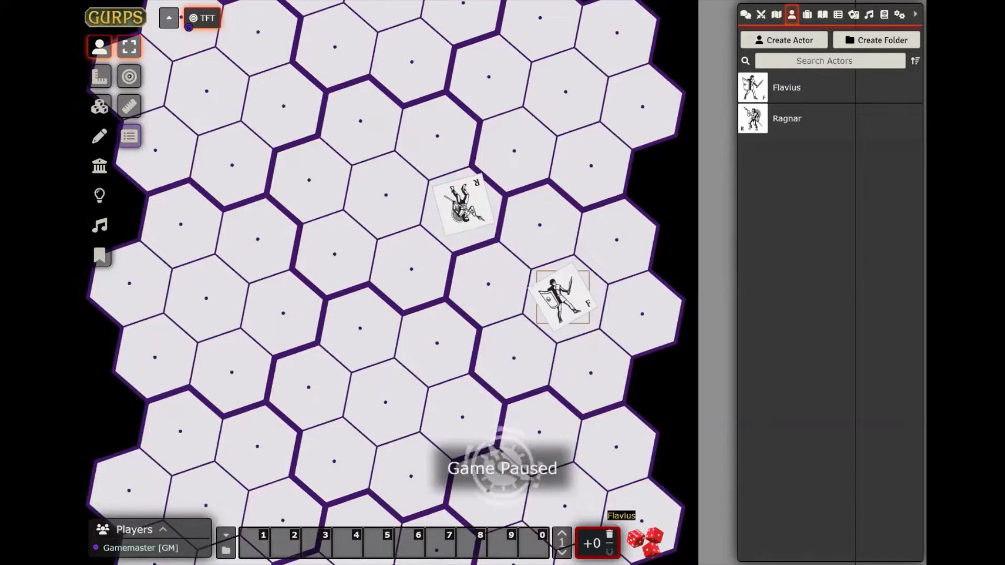
Try measuring a distance across the upper hexes of the map, and return to token selection with no token selected.
click(129, 107)
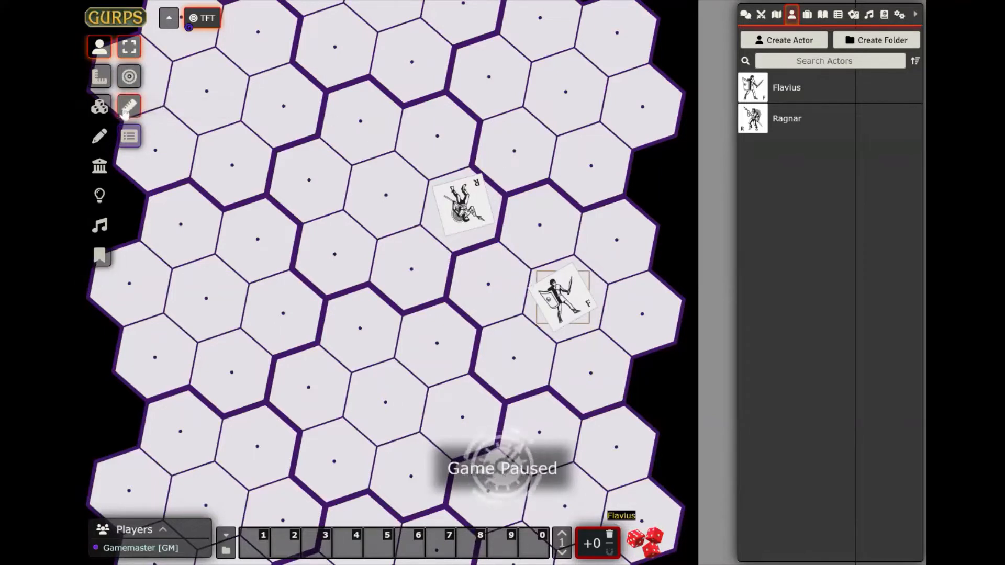
drag(361, 126, 256, 113)
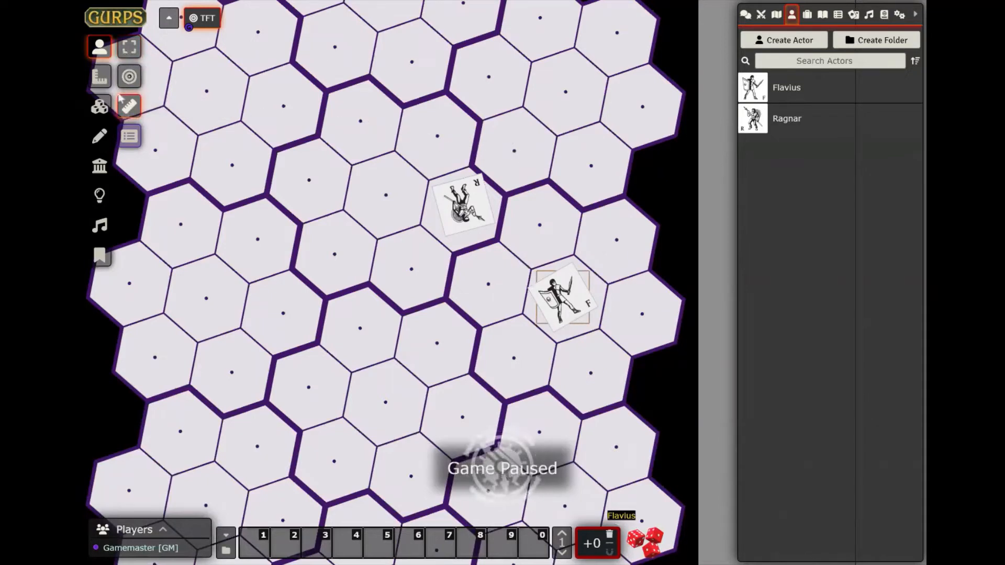
click(131, 54)
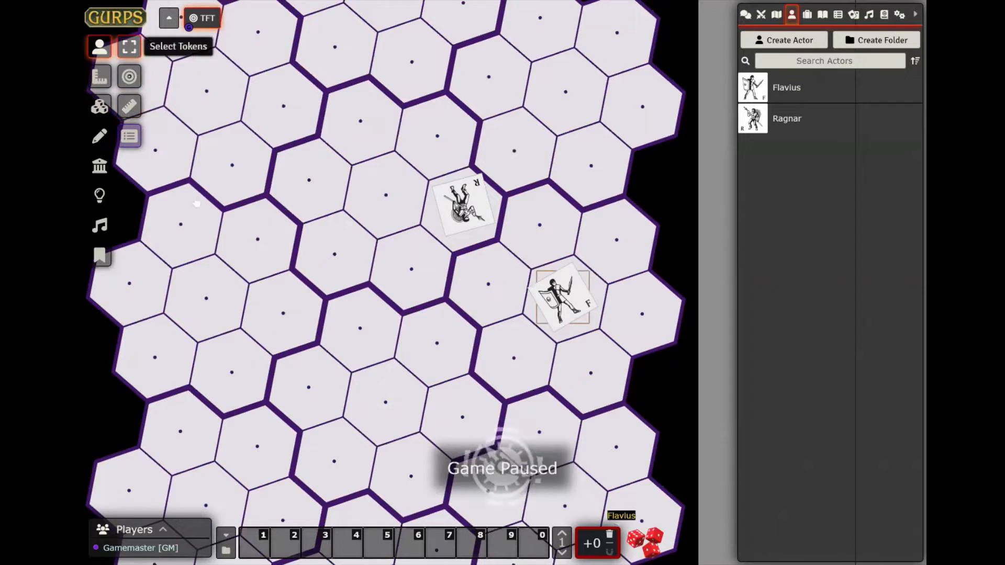
drag(194, 194, 283, 291)
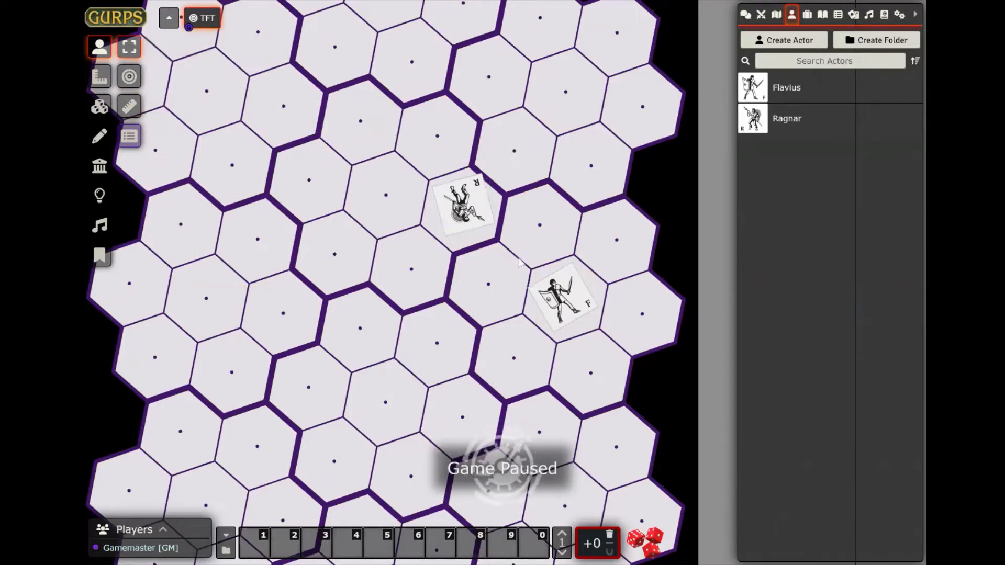
scroll(559, 109, down, 3)
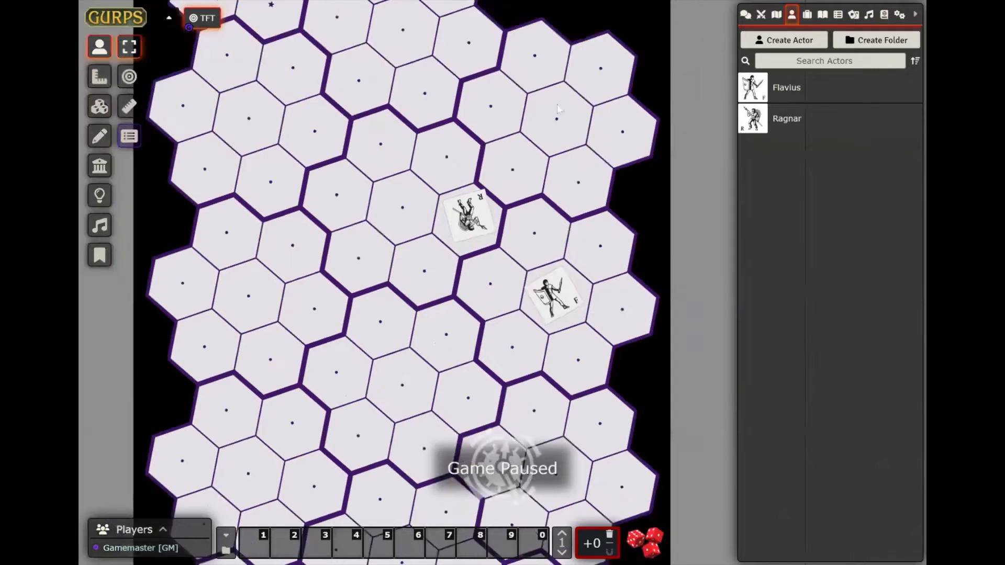
scroll(559, 109, up, 4)
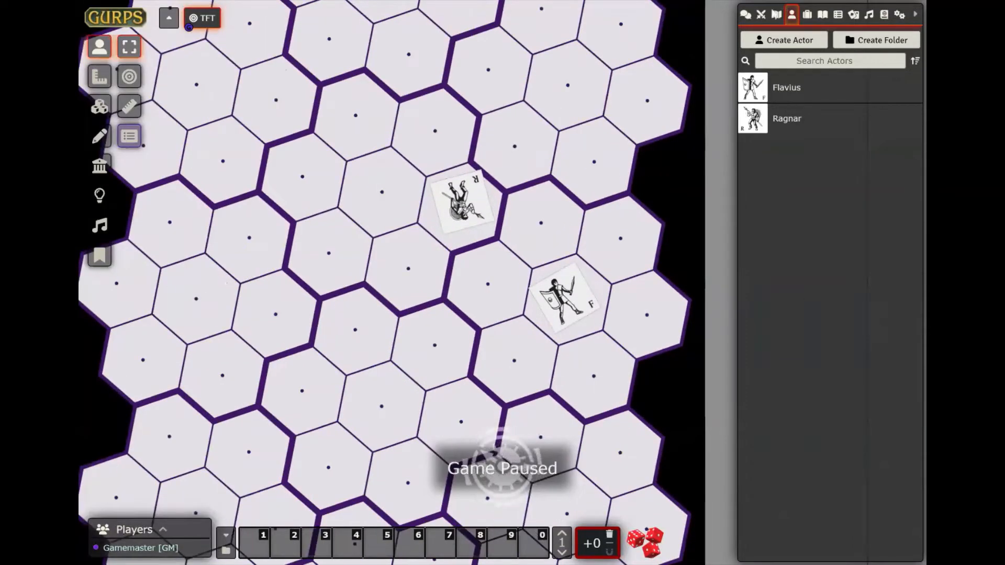
mouse_move(785, 3)
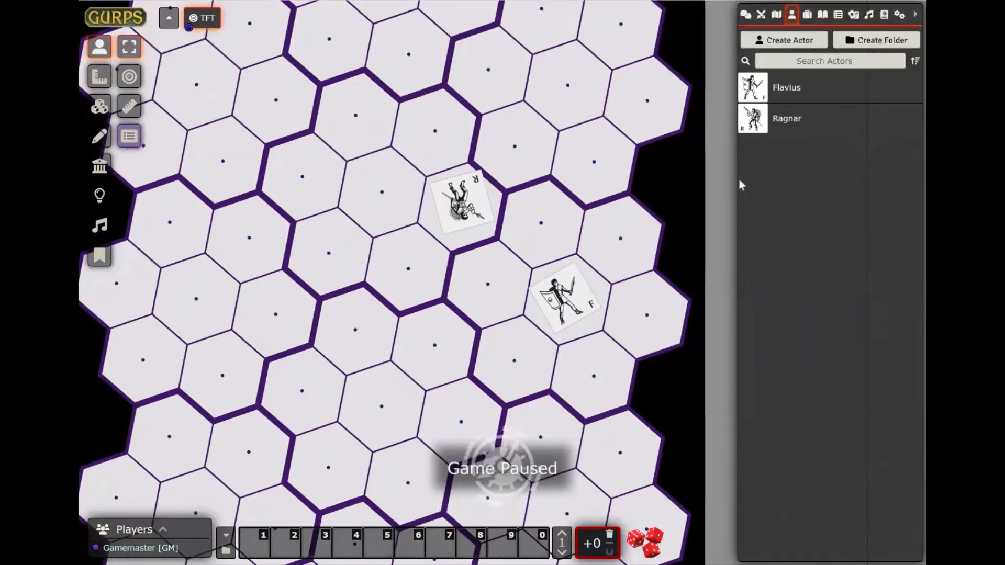
Apply Flavius's rolled 3 points of damage to Ragnar's torso quietly, with the location's DR overridden to 0.
click(762, 16)
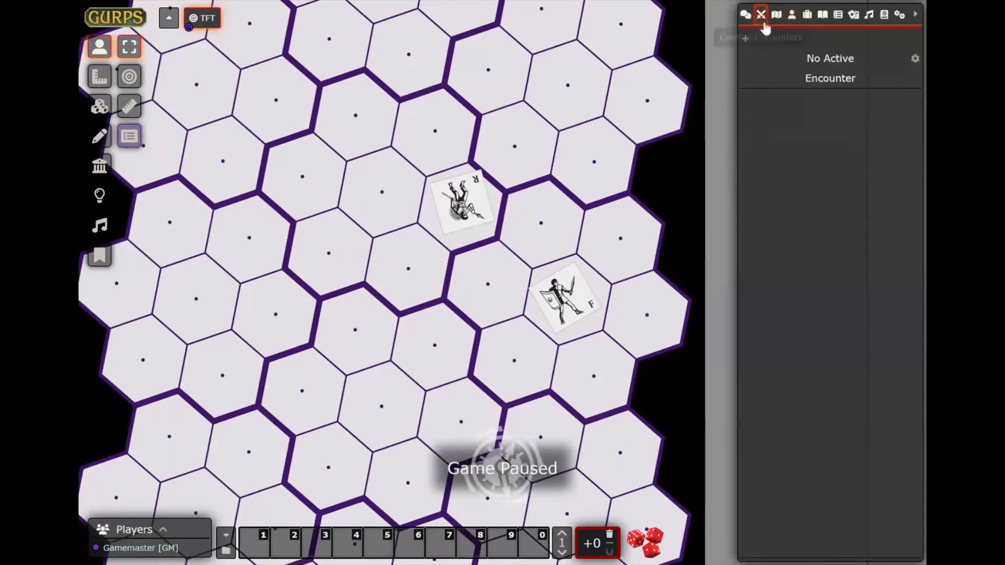
click(745, 15)
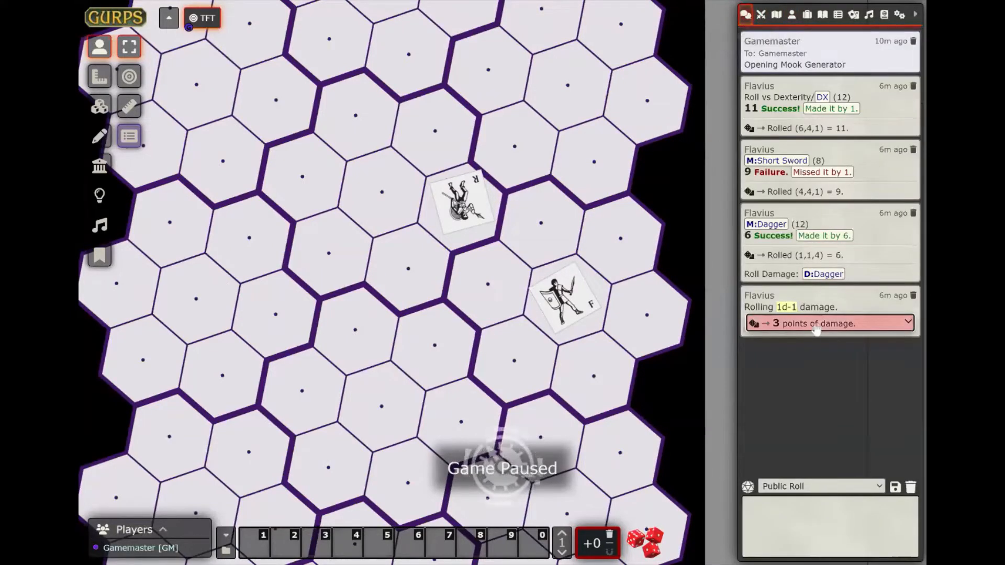
drag(815, 329, 456, 199)
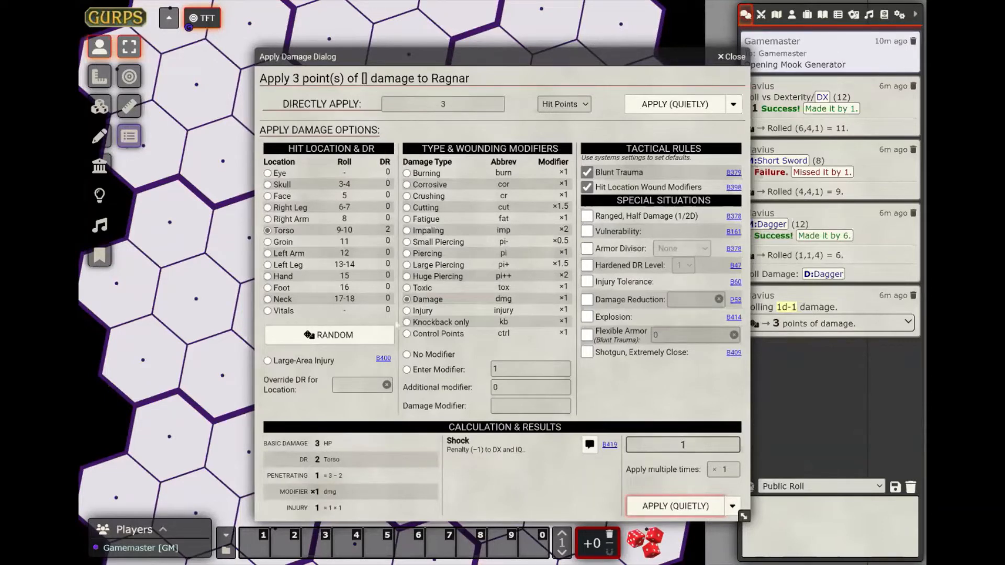
click(382, 388)
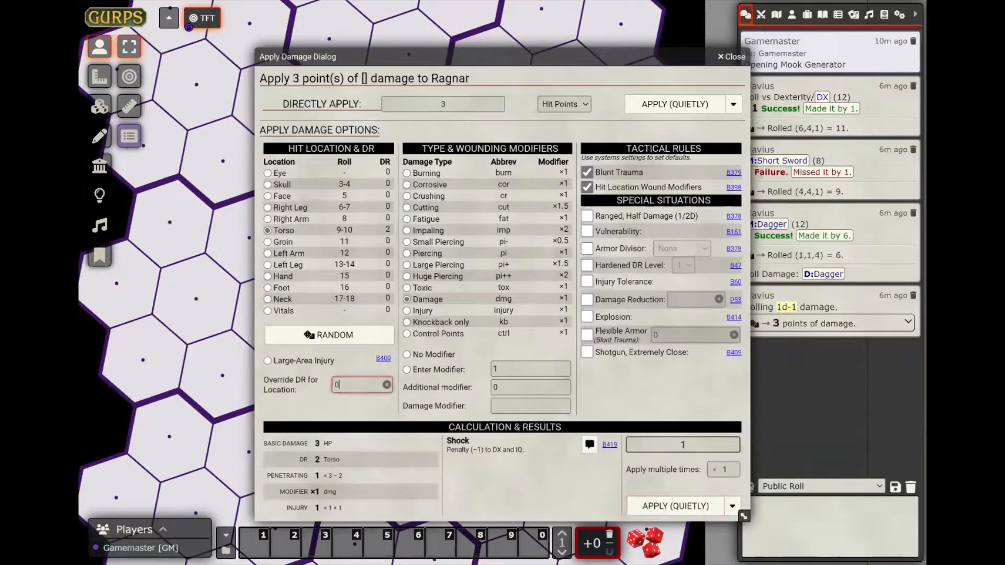
click(521, 497)
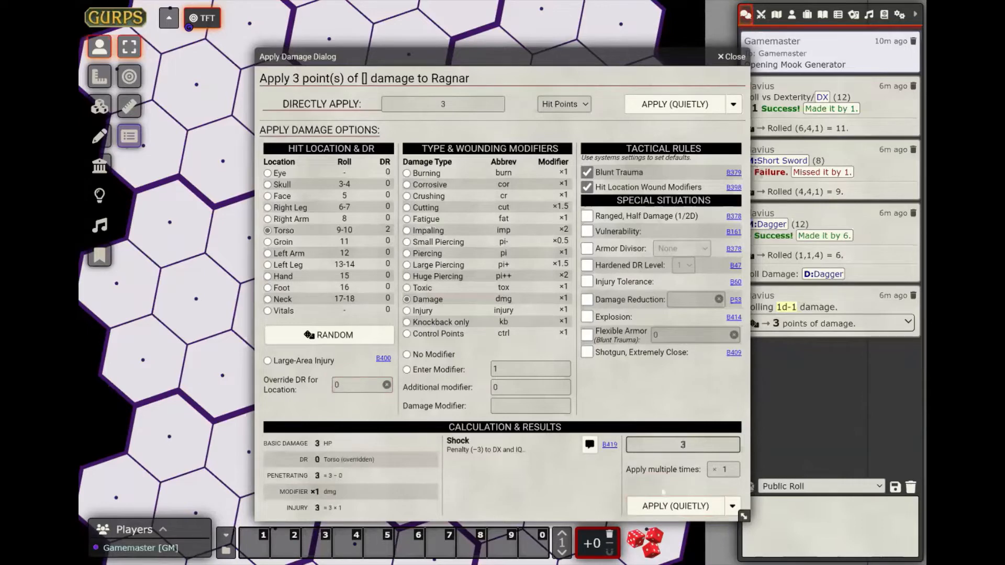
click(685, 506)
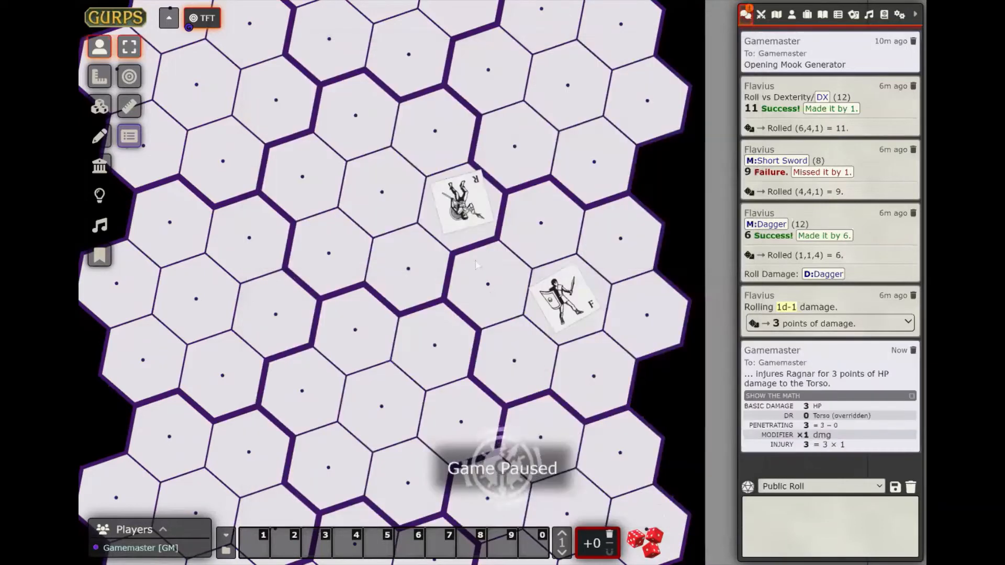
Open Ragnar's character sheet from his token and set his HP to 12.
double_click(460, 208)
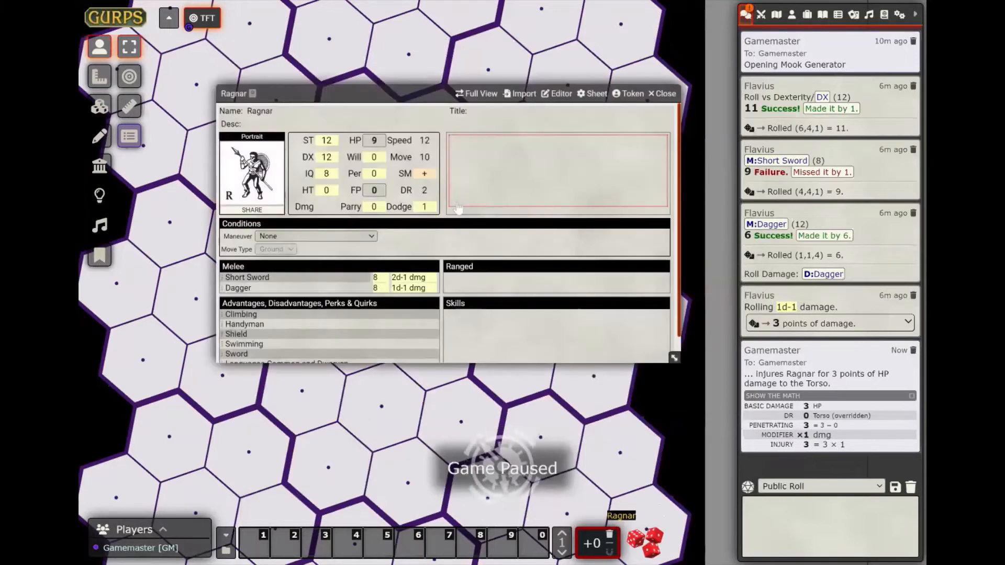
click(374, 141)
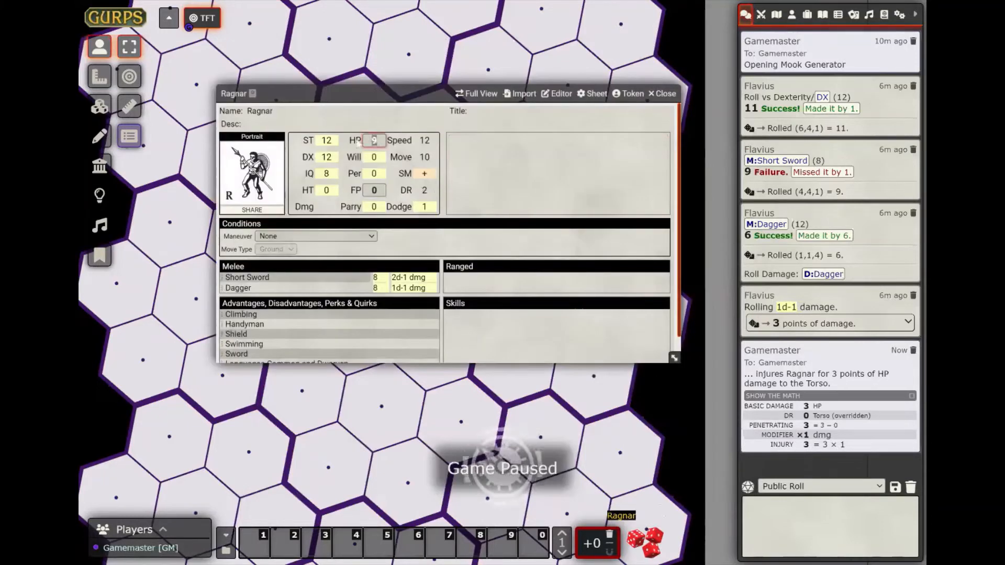
text(12)
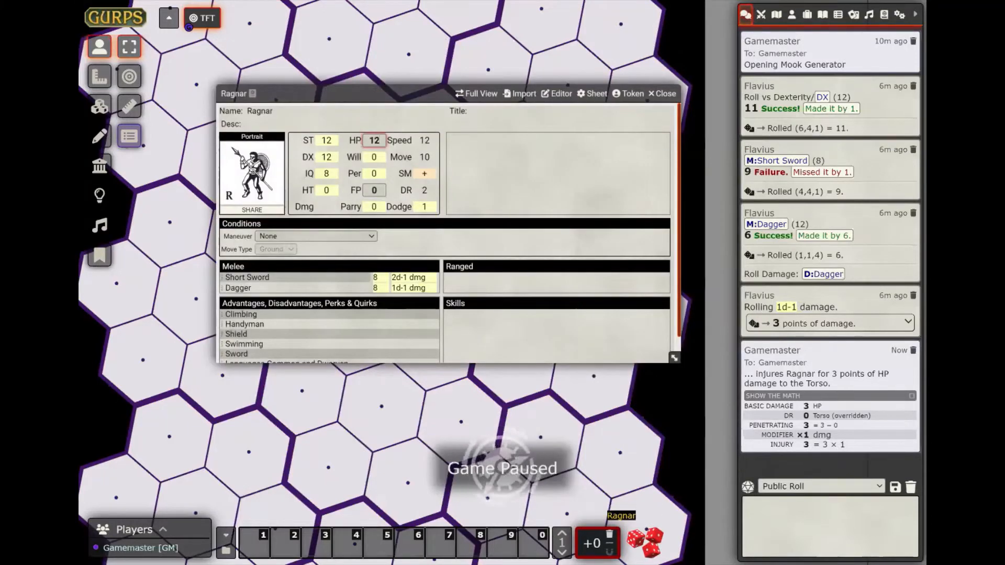
click(526, 126)
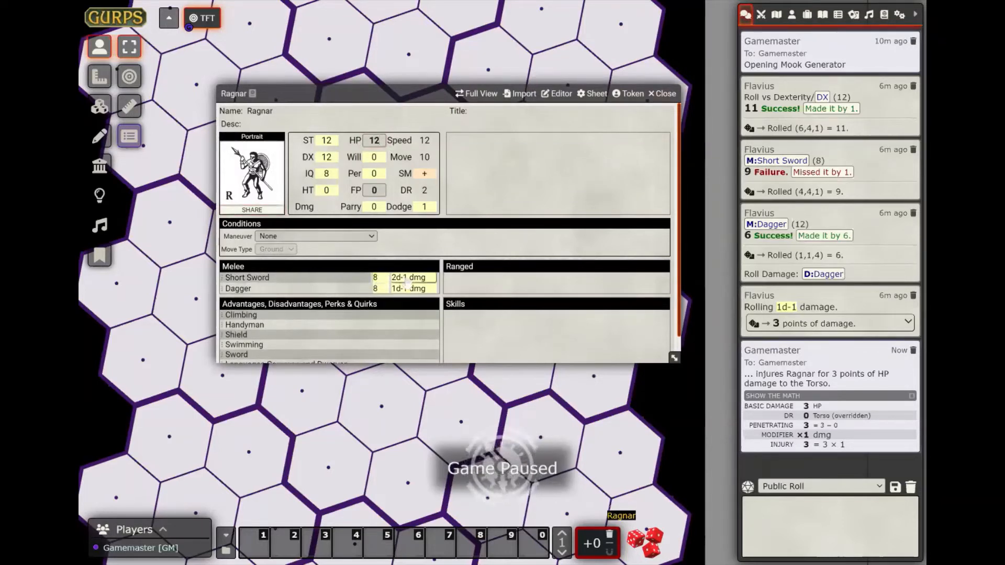
Roll Ragnar's Short Sword attack and its 2d-1 damage from his sheet, and close the sheet.
click(379, 281)
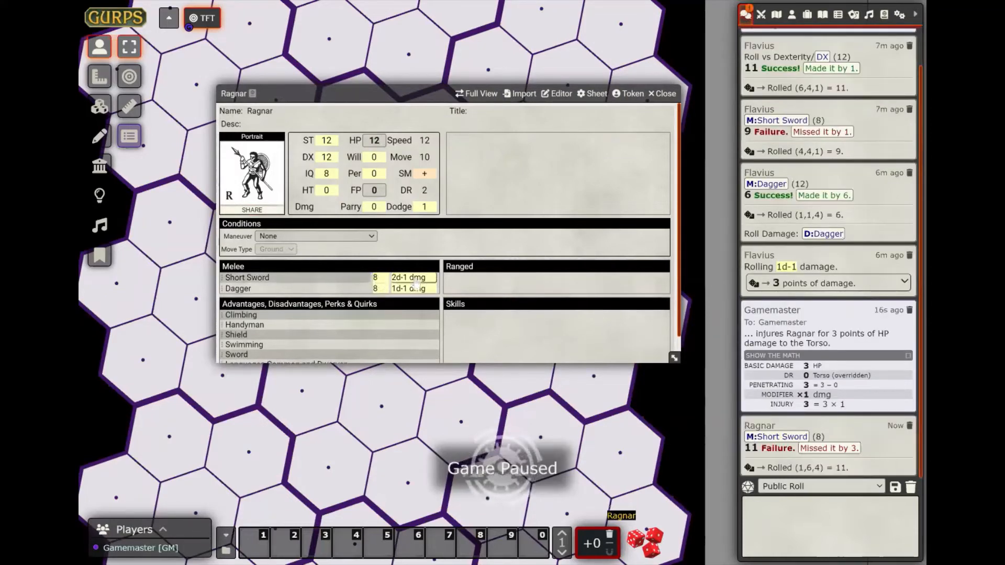
click(415, 279)
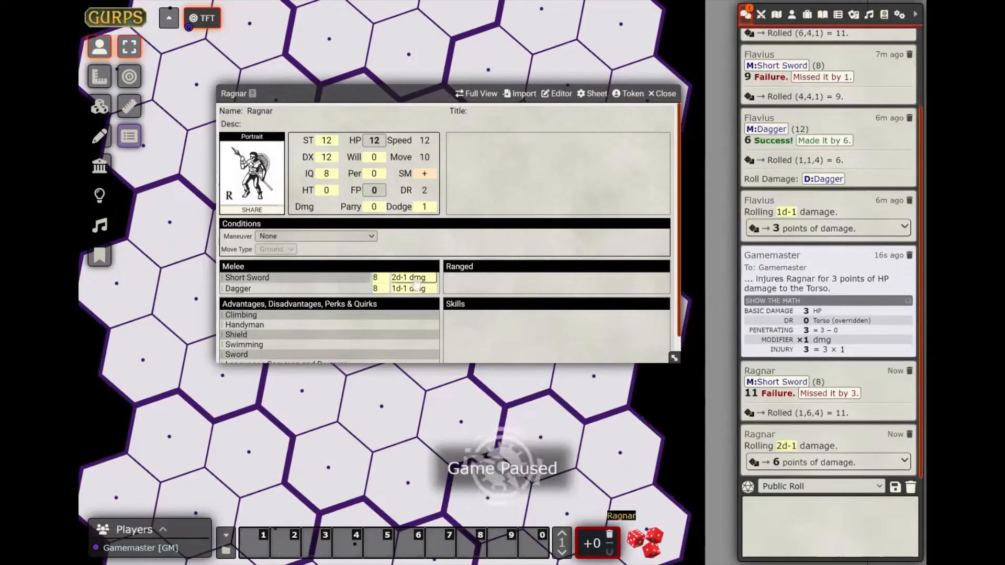
click(663, 93)
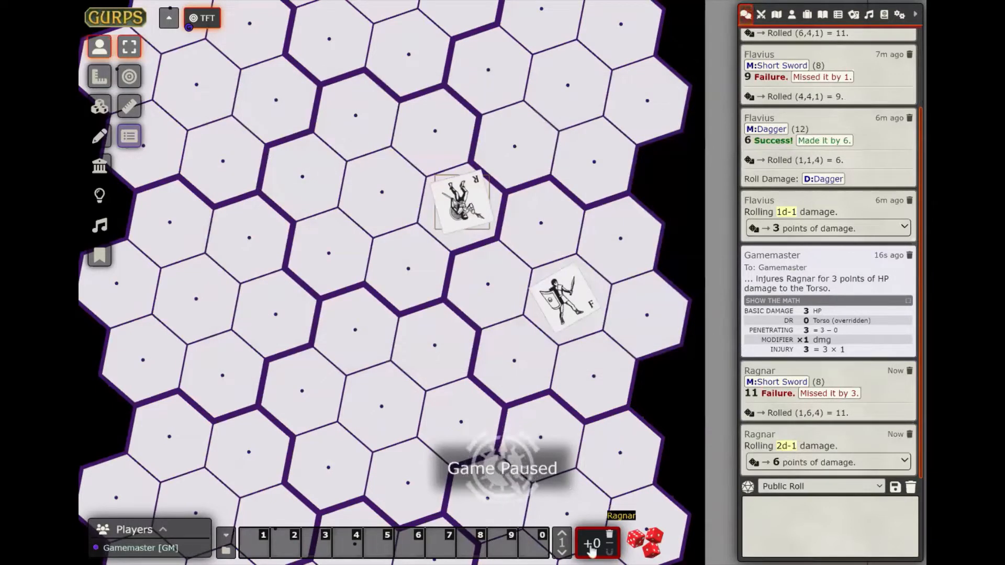
Add a −2 modifier to Ragnar's next roll, reroll his Short Sword attack from the chat log and roll its damage.
mouse_move(591, 550)
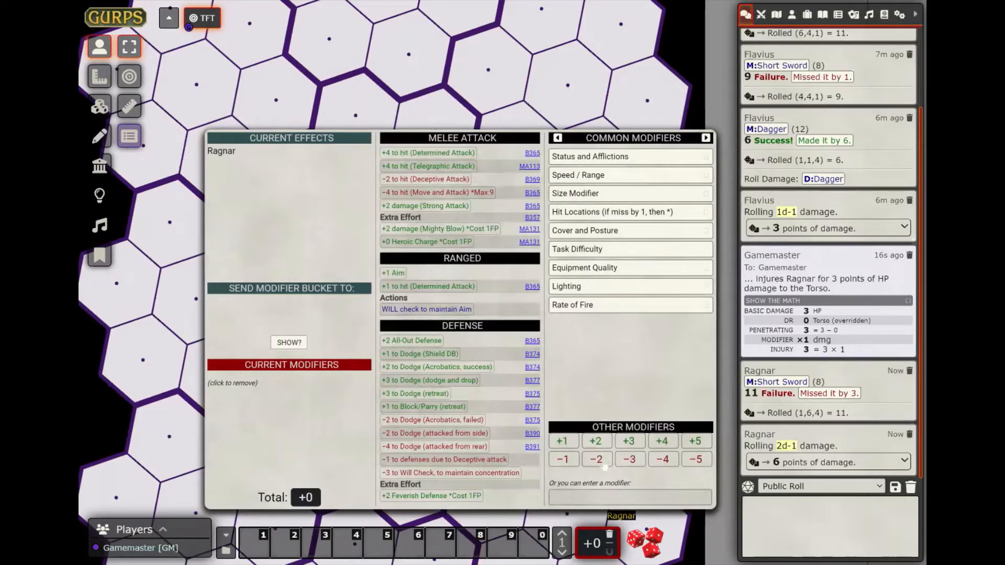
click(603, 463)
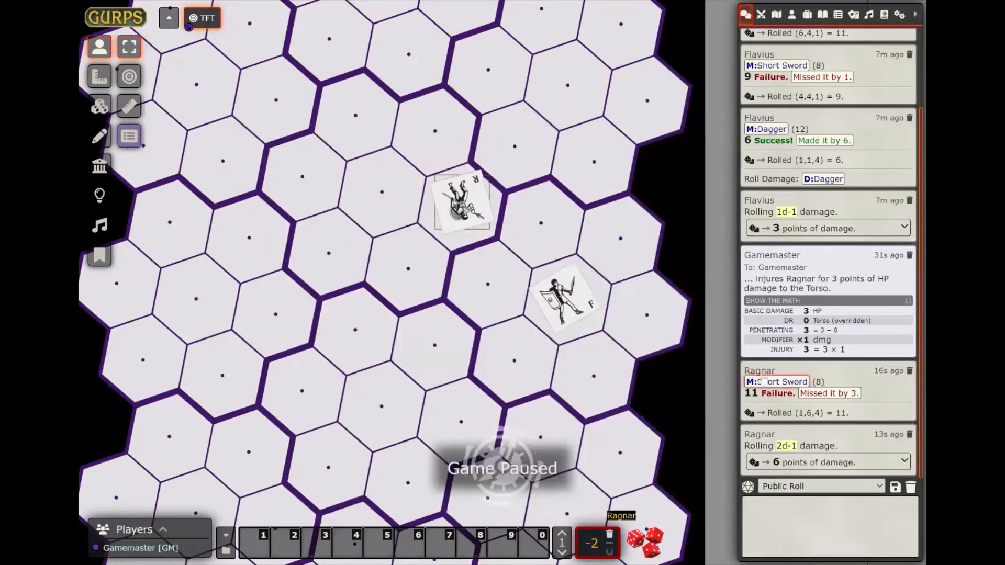
click(762, 381)
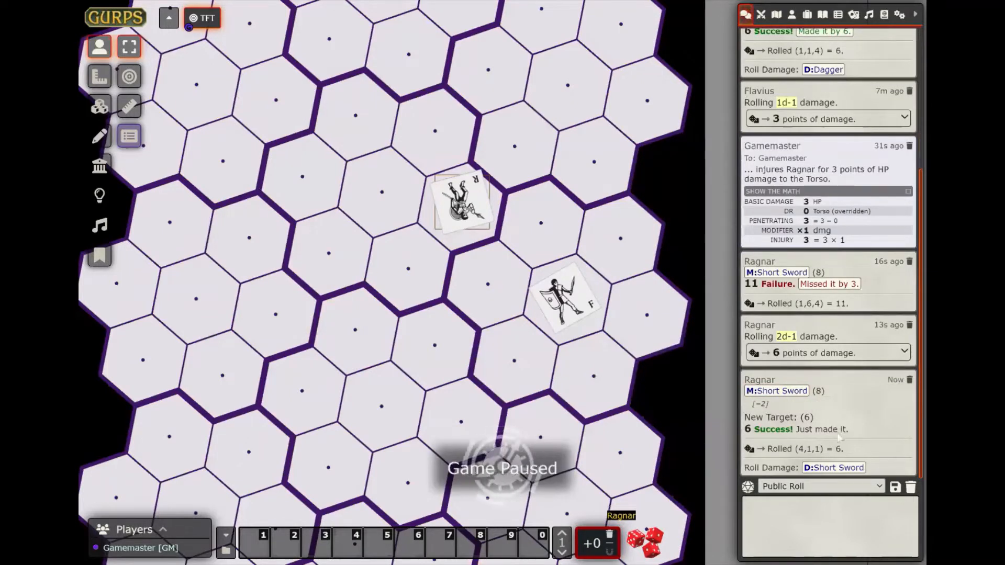
click(818, 469)
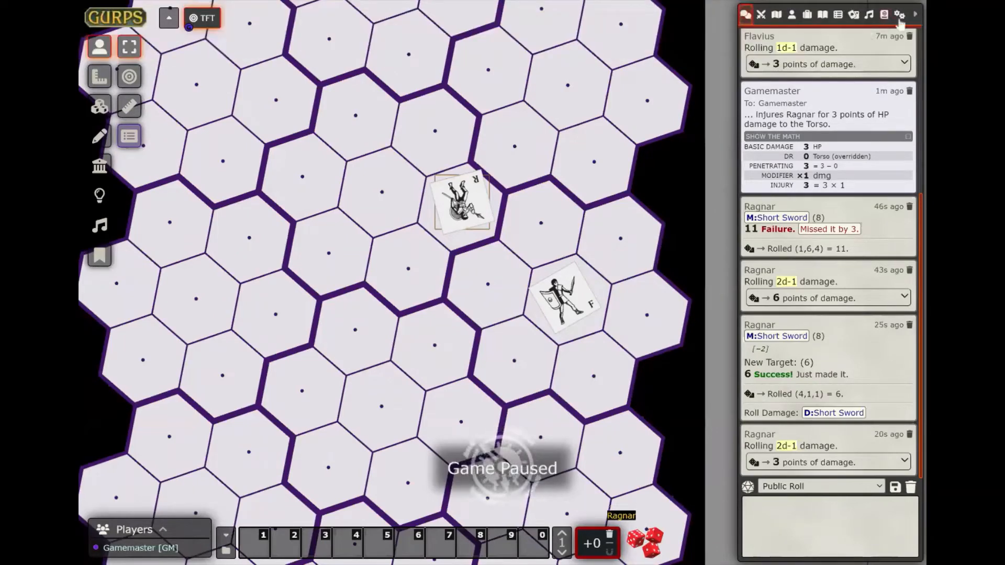
Activate the Dice So Nice!, Dice Tray and PDF Character Sheet modules, save the module settings and reload the world.
click(900, 15)
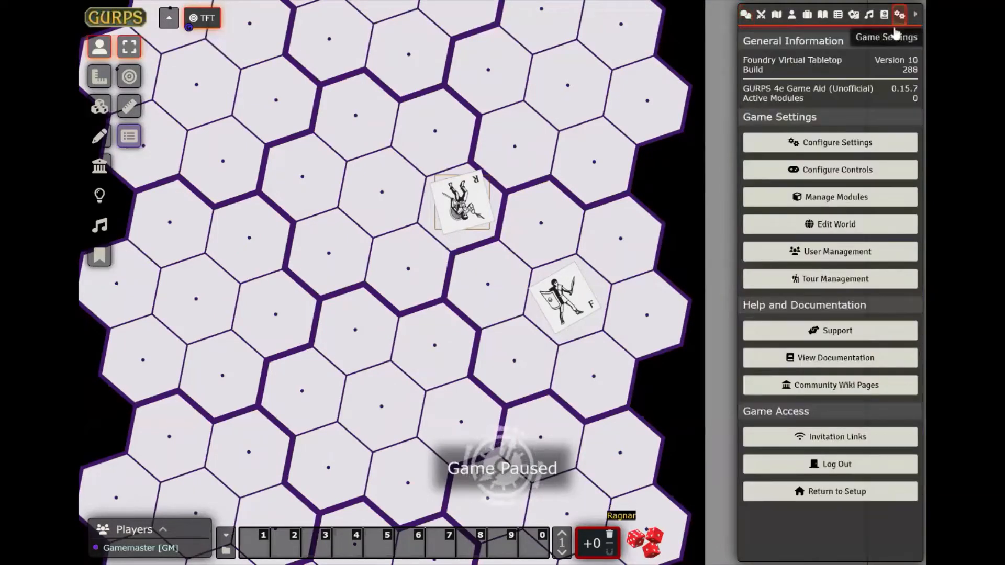
click(830, 201)
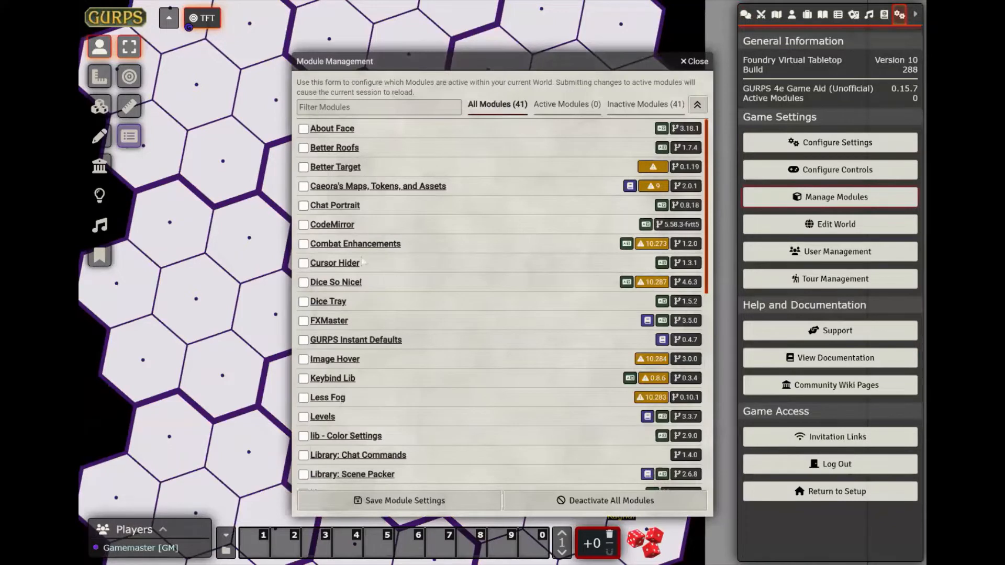
click(303, 283)
click(303, 302)
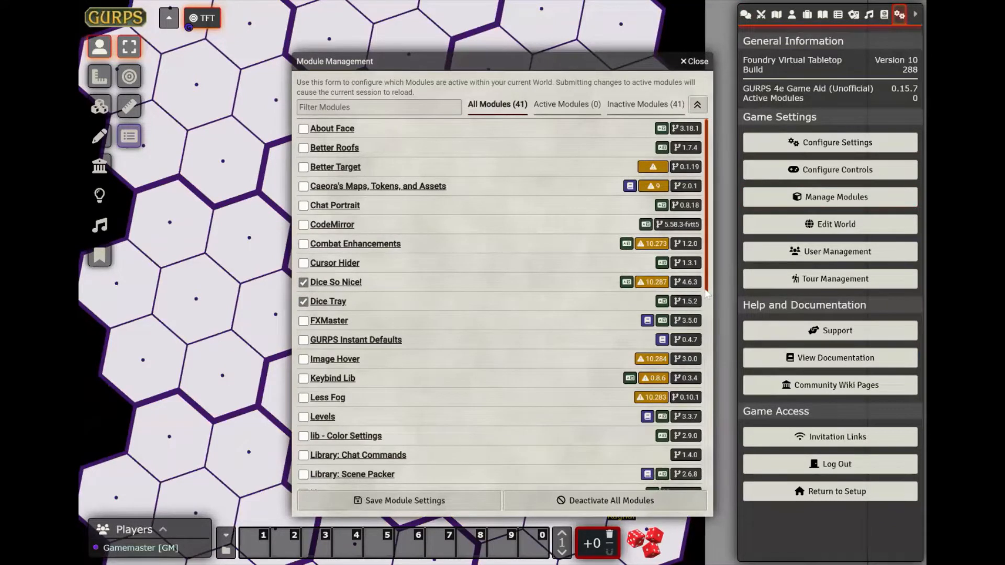
scroll(712, 313, down, 5)
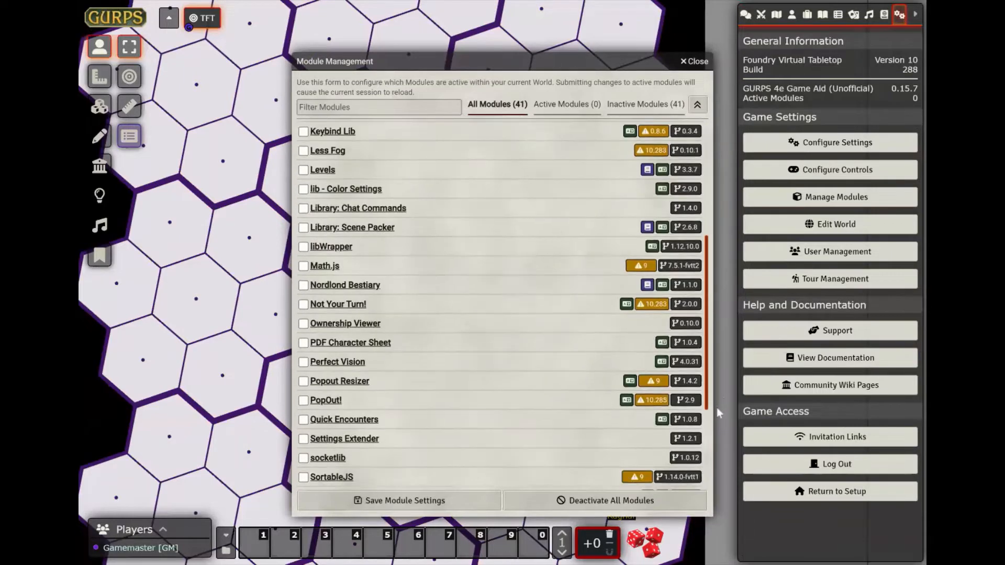
click(303, 336)
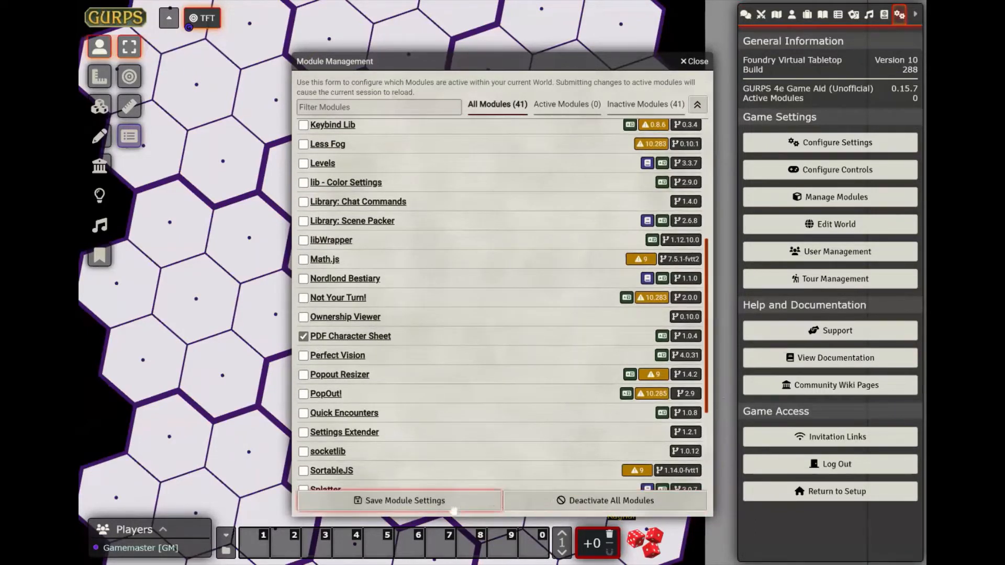
click(453, 509)
click(475, 308)
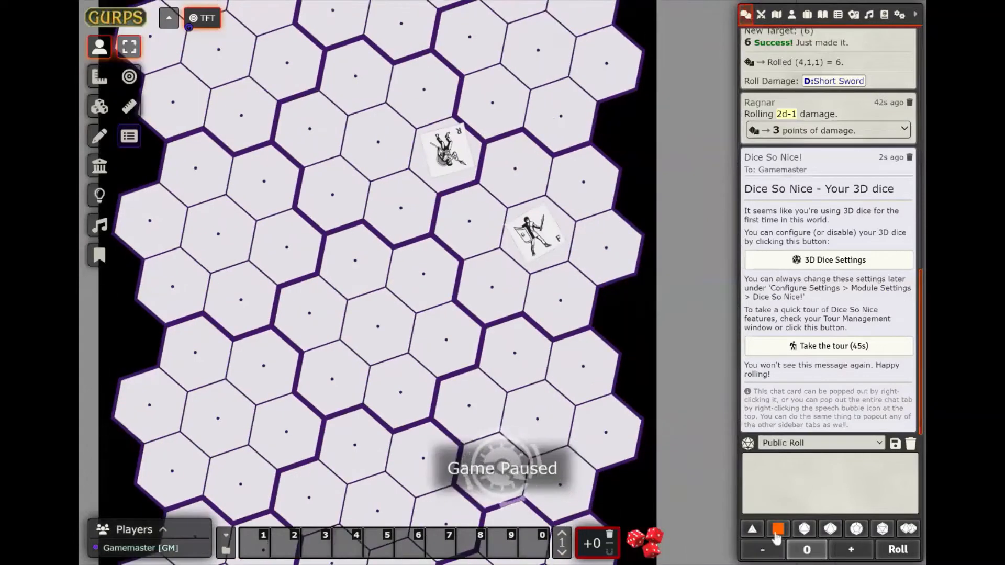
Make a public 4d6 roll and a separate 1d6 roll as Gamemaster with the dice tray.
click(777, 531)
click(777, 531)
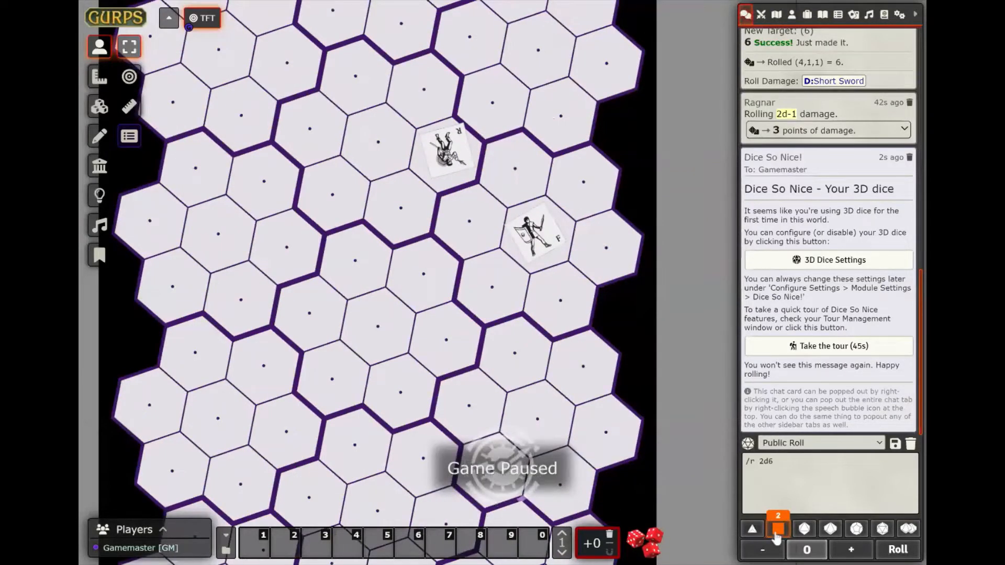
click(777, 531)
click(777, 531)
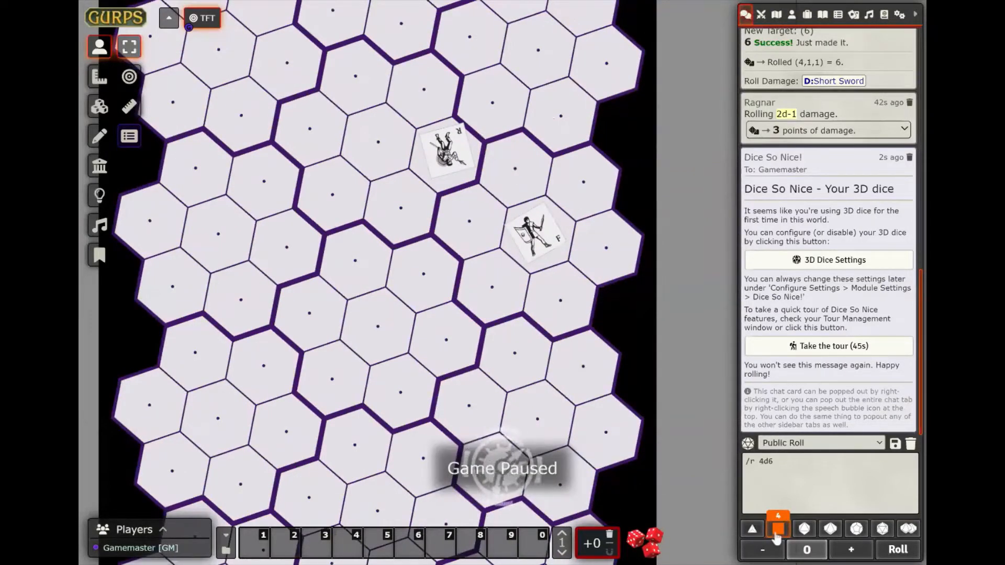
click(906, 555)
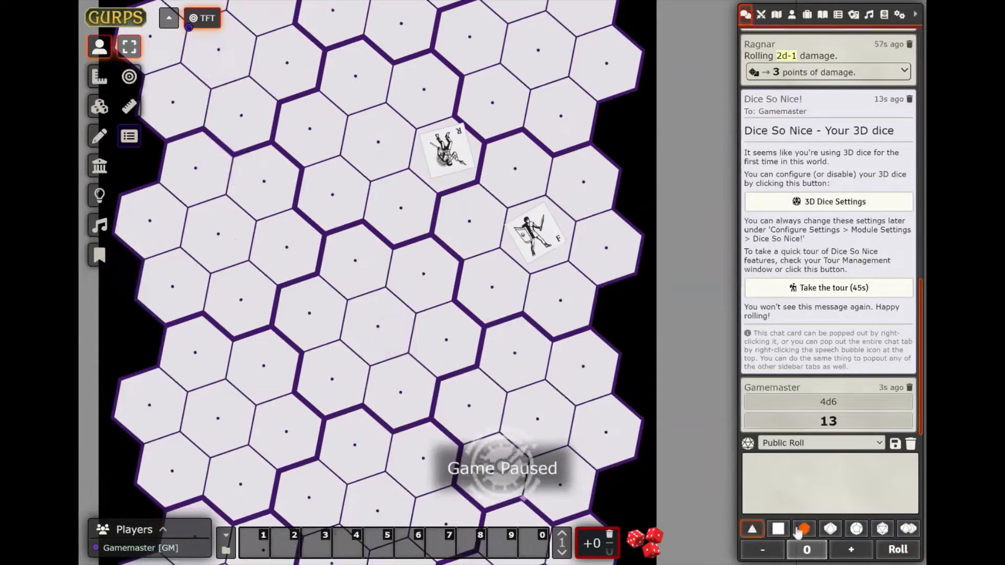
click(786, 530)
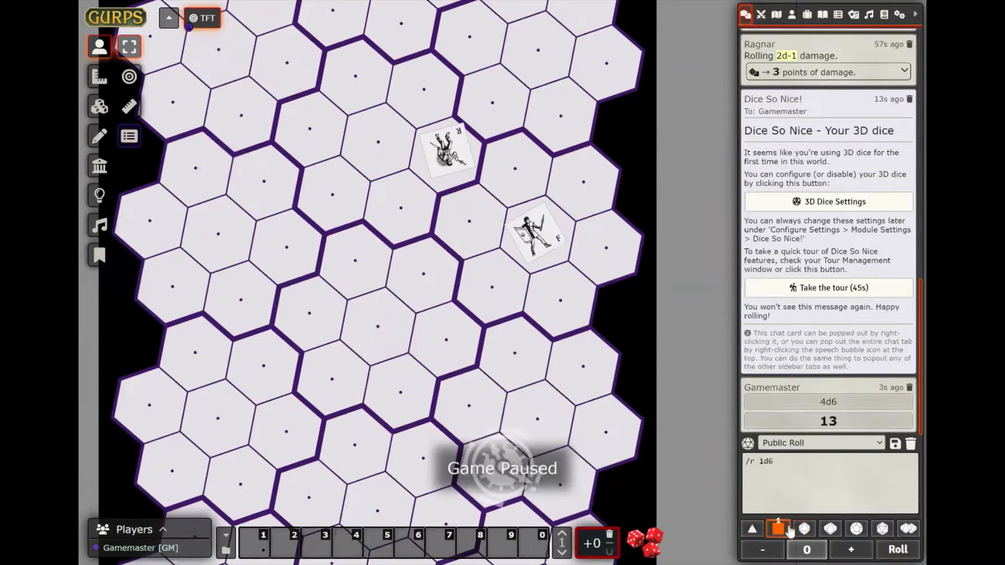
click(896, 550)
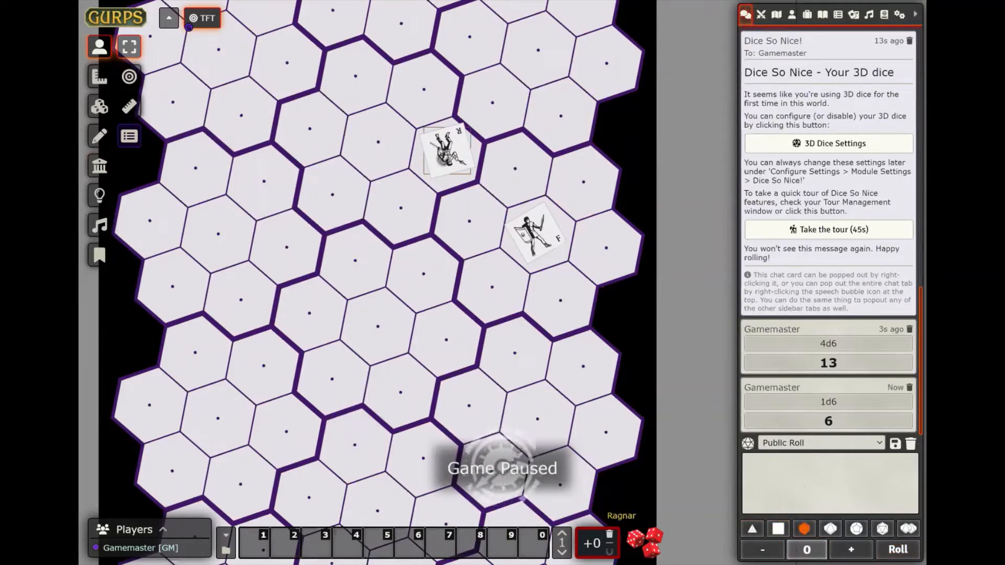
With Ragnar's token selected, roll 3d6 using the dice tray and once more using the GURPS dice roller.
triple_click(778, 529)
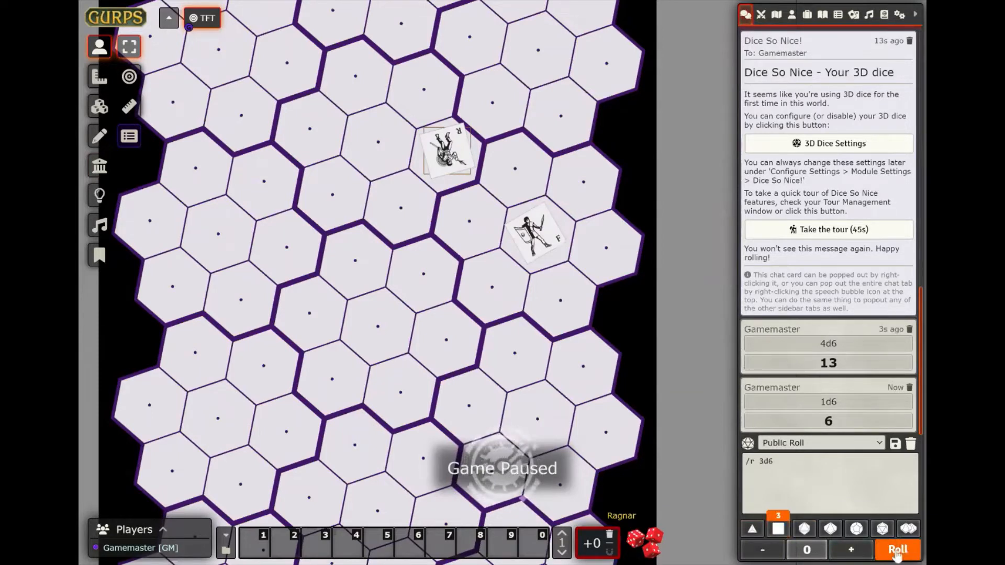
click(896, 552)
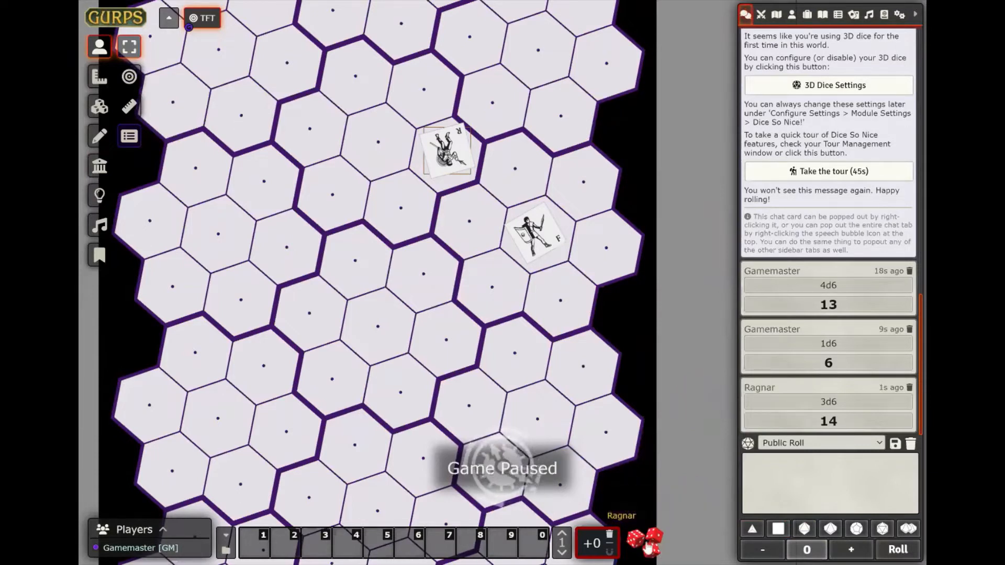
click(648, 548)
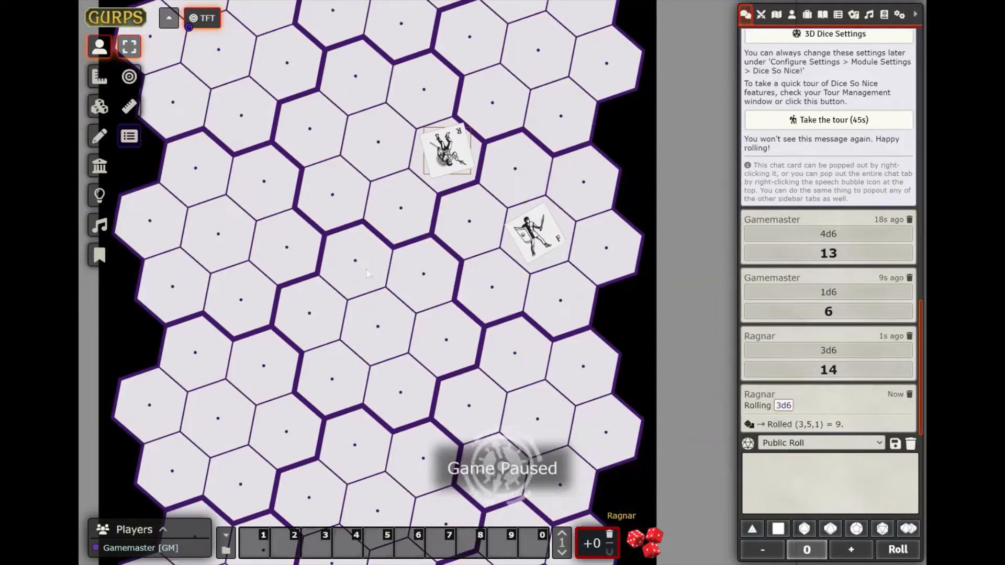
drag(366, 269, 470, 276)
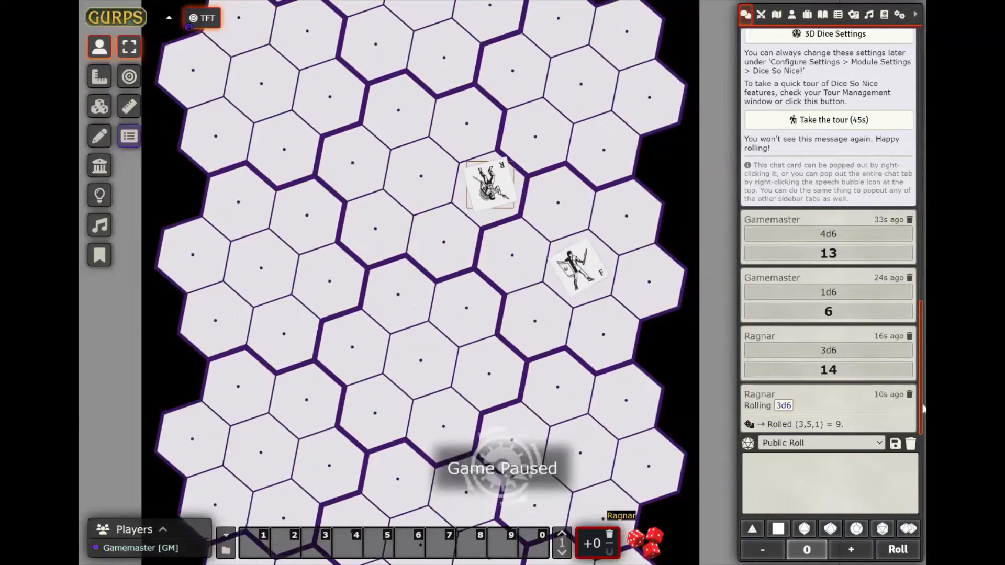
scroll(919, 366, up, 4)
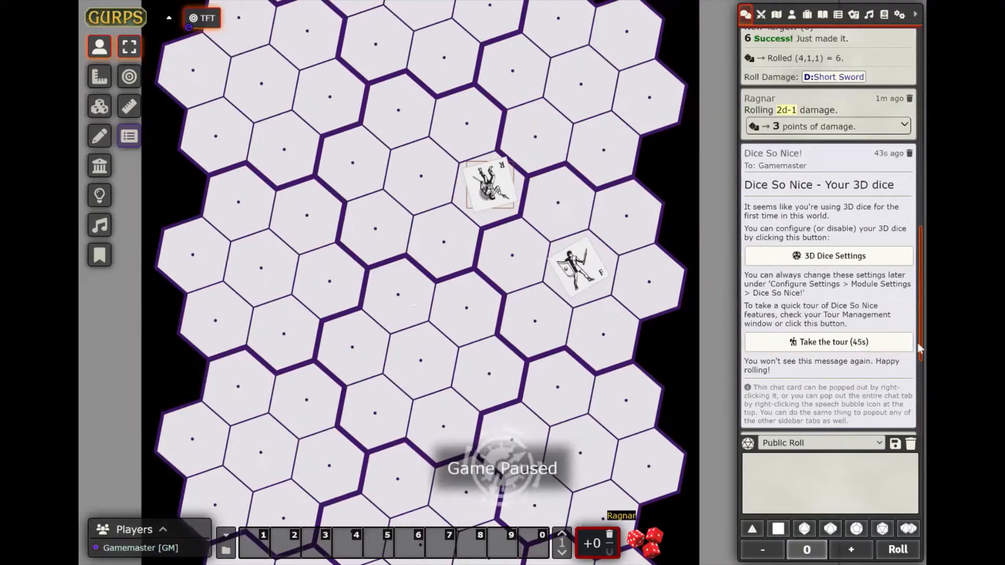
scroll(925, 404, down, 4)
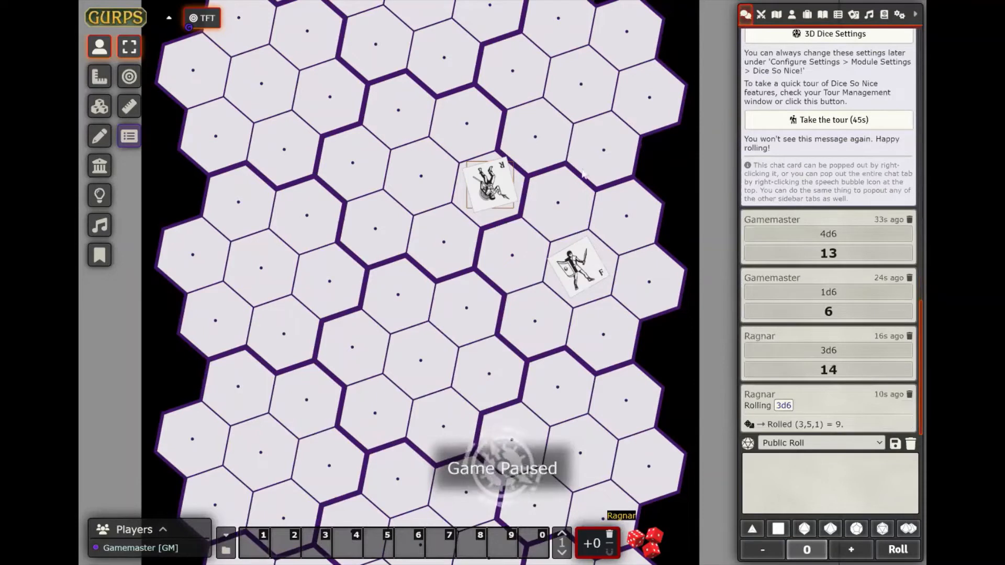
drag(568, 172, 552, 171)
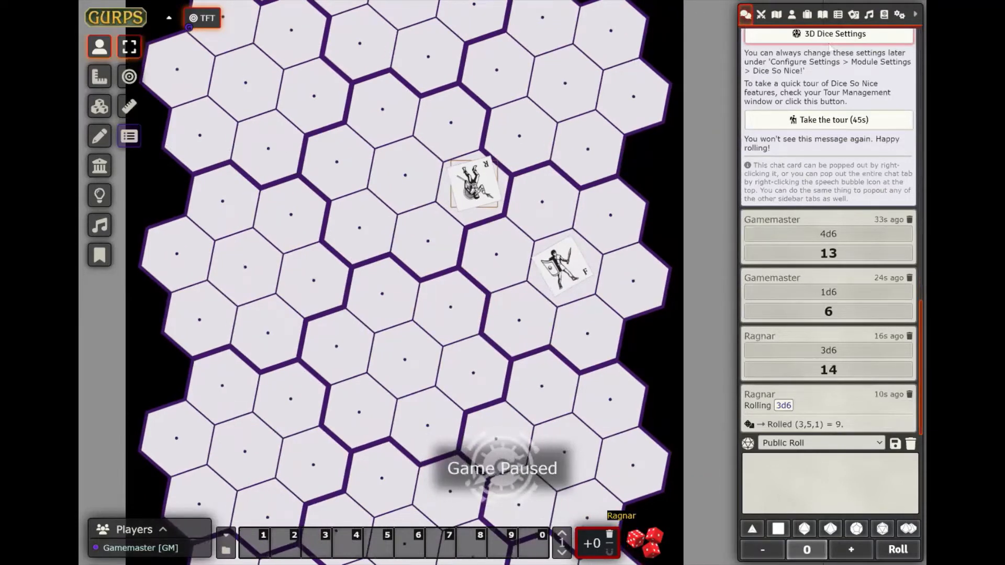
Review the sheet configuration on Flavius's character sheet, and close it and the sheet without changes.
click(560, 269)
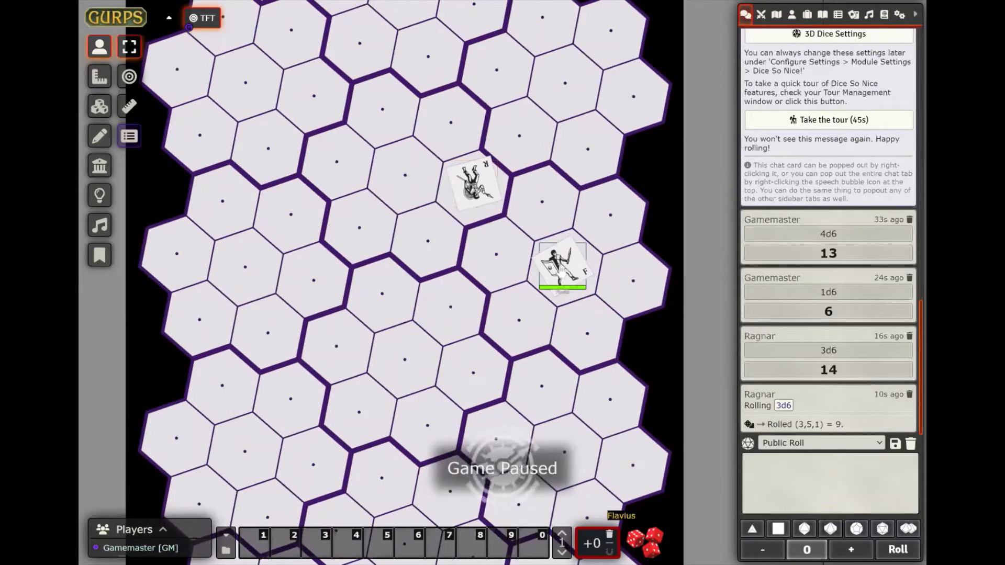
double_click(560, 274)
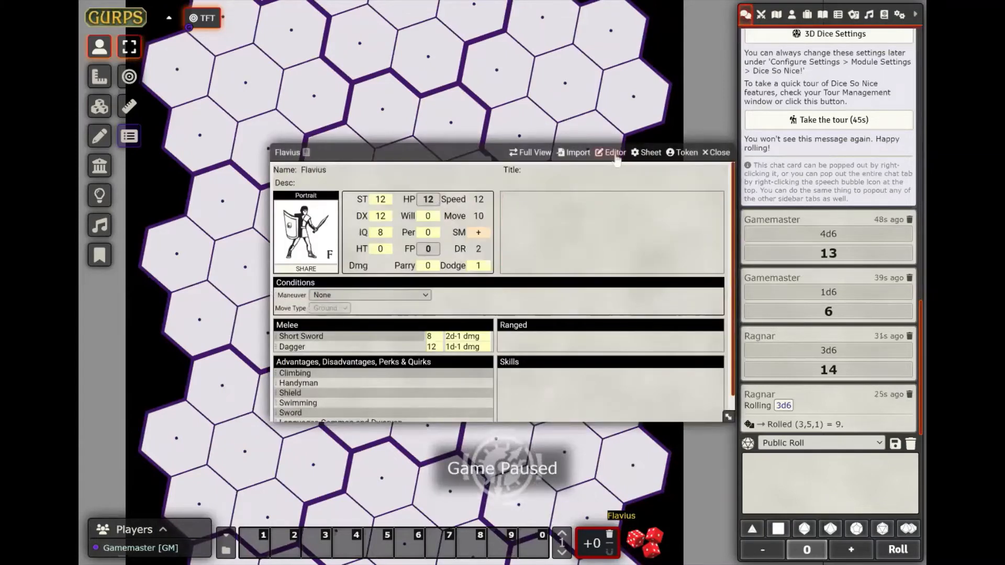
click(649, 153)
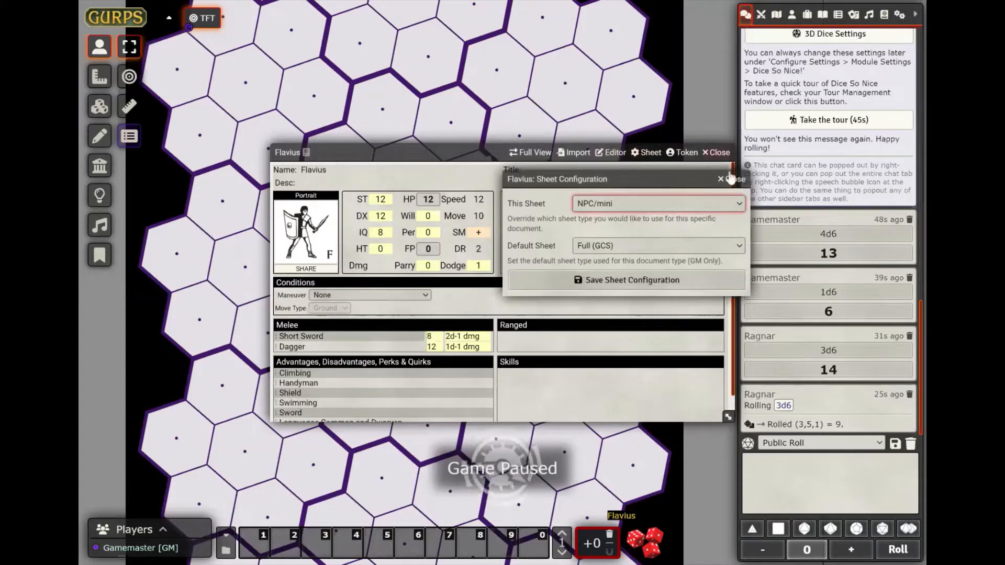
click(730, 180)
click(717, 153)
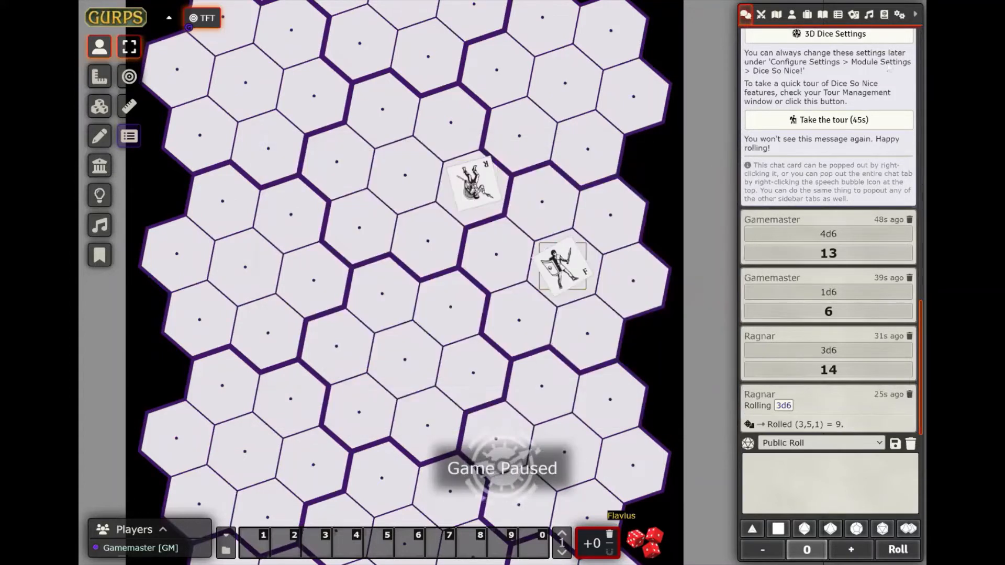
Create a PDF journal entry and name it Simple Fighter.
click(822, 16)
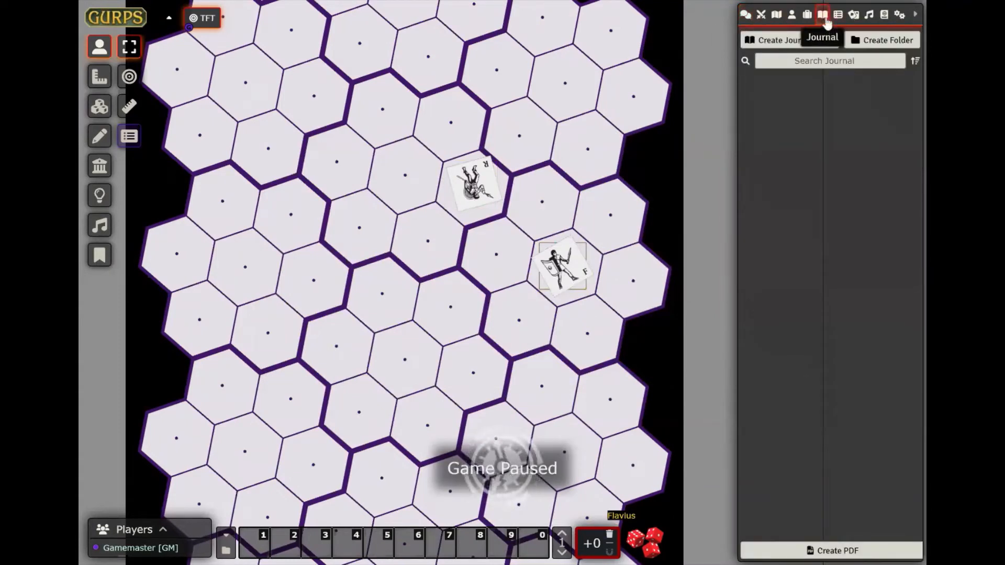
click(852, 557)
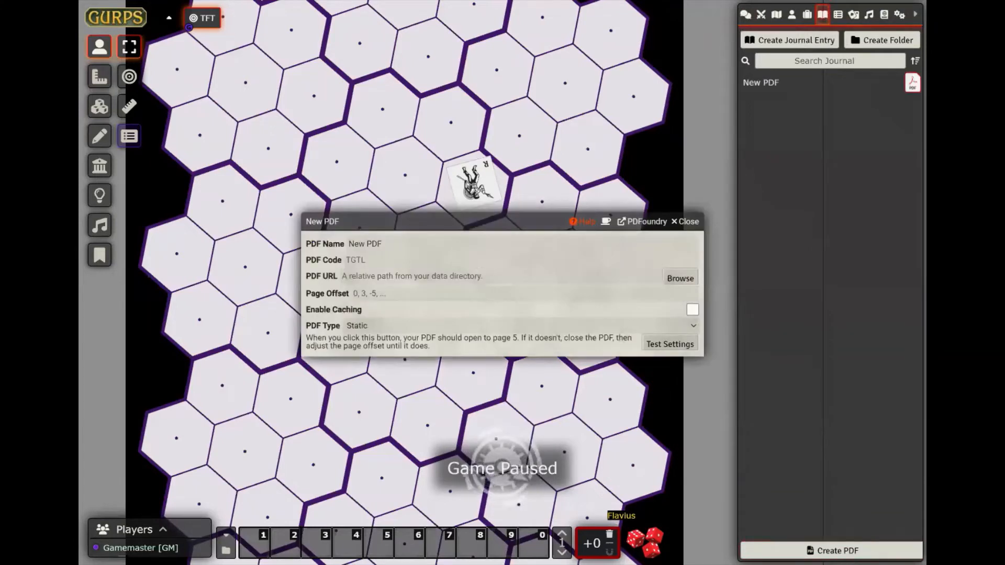
click(383, 244)
drag(383, 244, 256, 238)
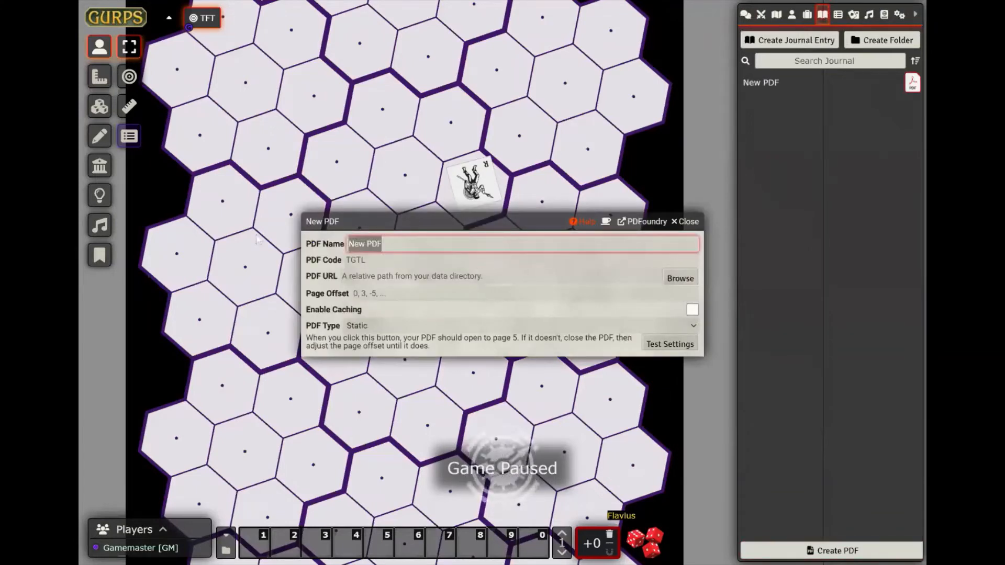
text(Simple F)
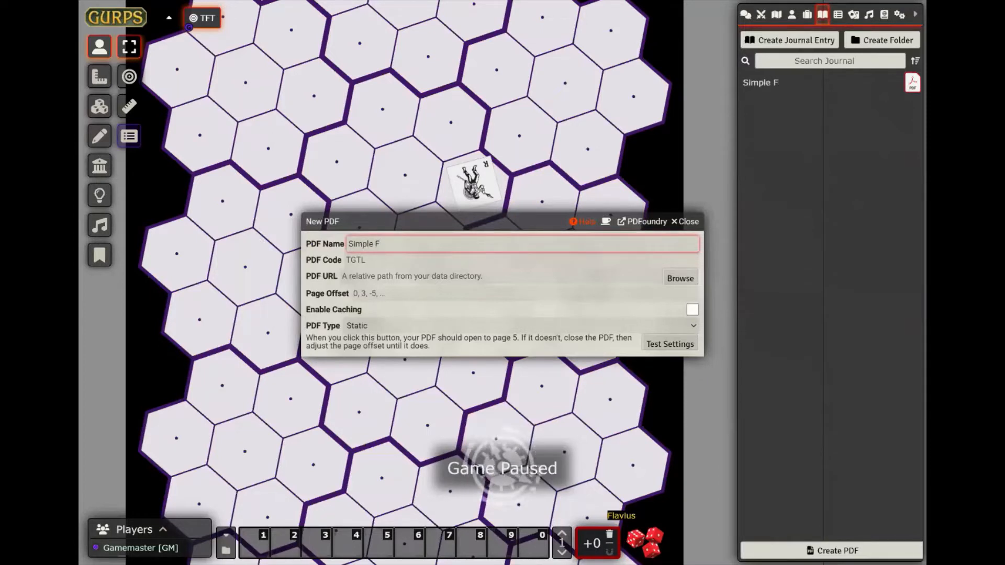
text(ighter)
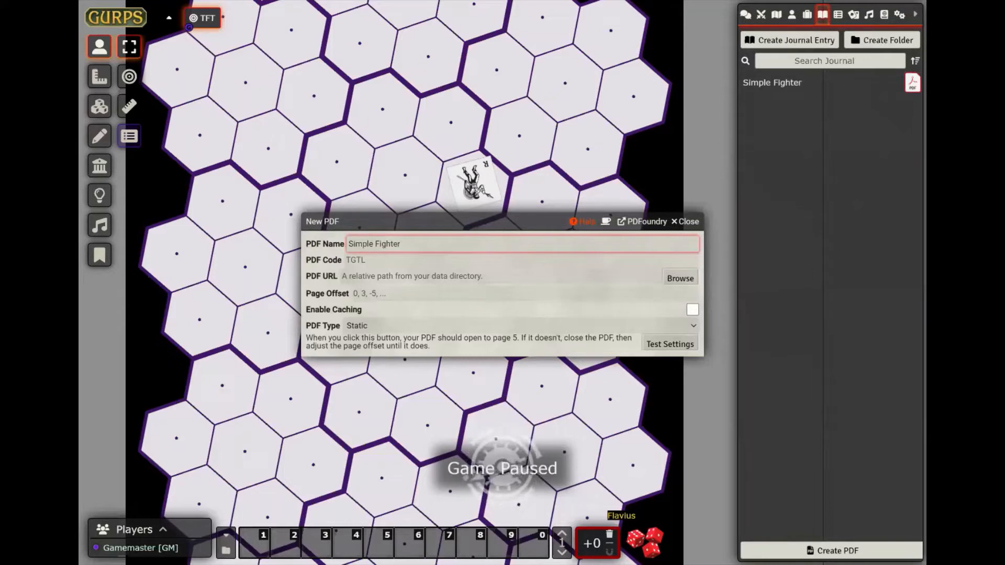
Link the entry to TFT_Improved_Simple_Sheet_Fighter_V2.pdf from the pdfs folder of the Amazon S3 storage.
click(680, 278)
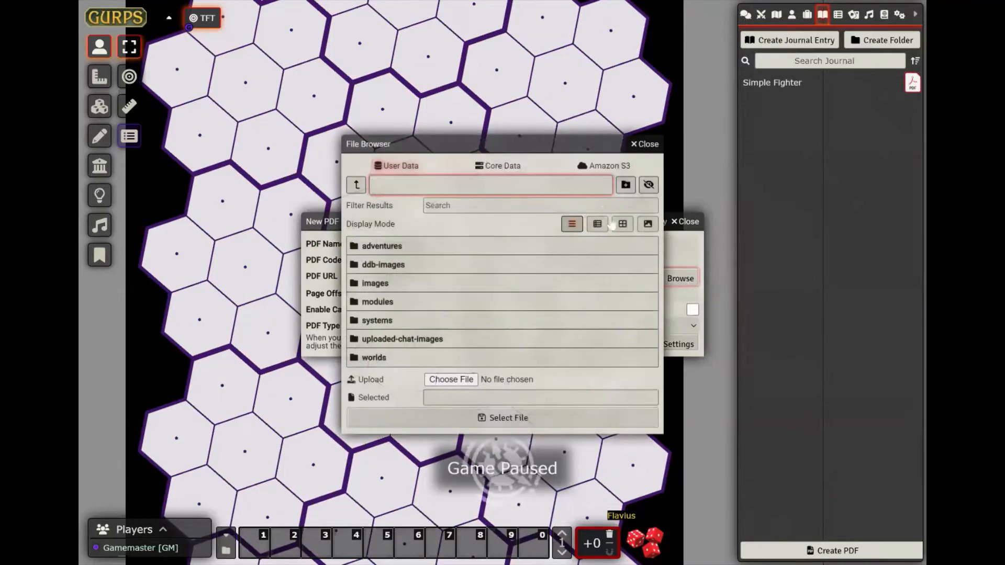
click(607, 171)
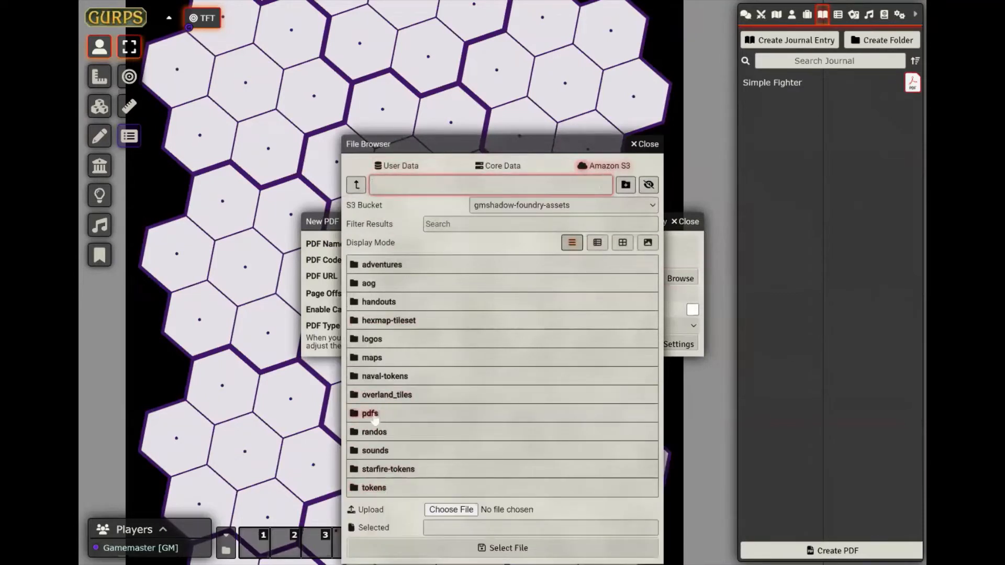
click(375, 414)
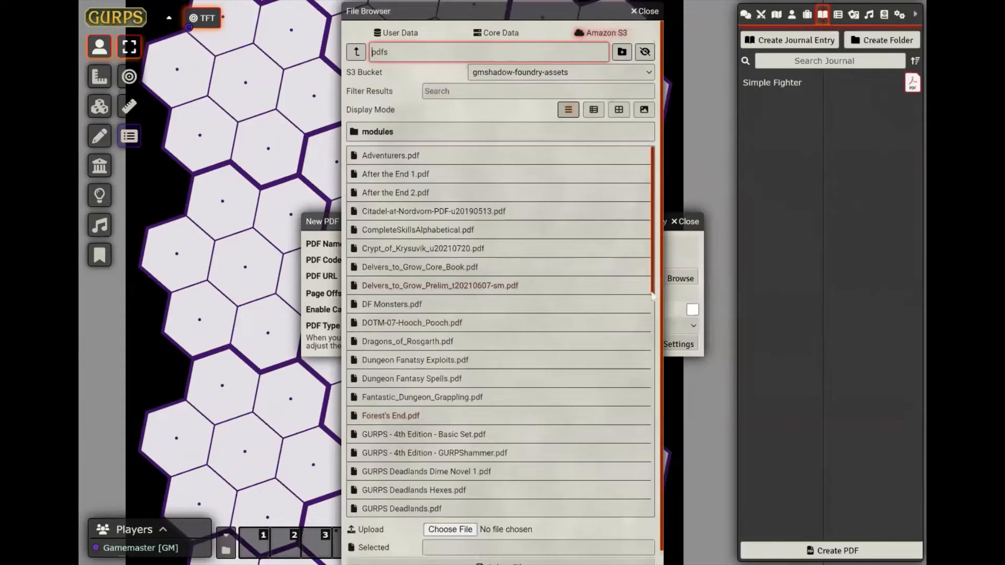
drag(654, 296, 654, 434)
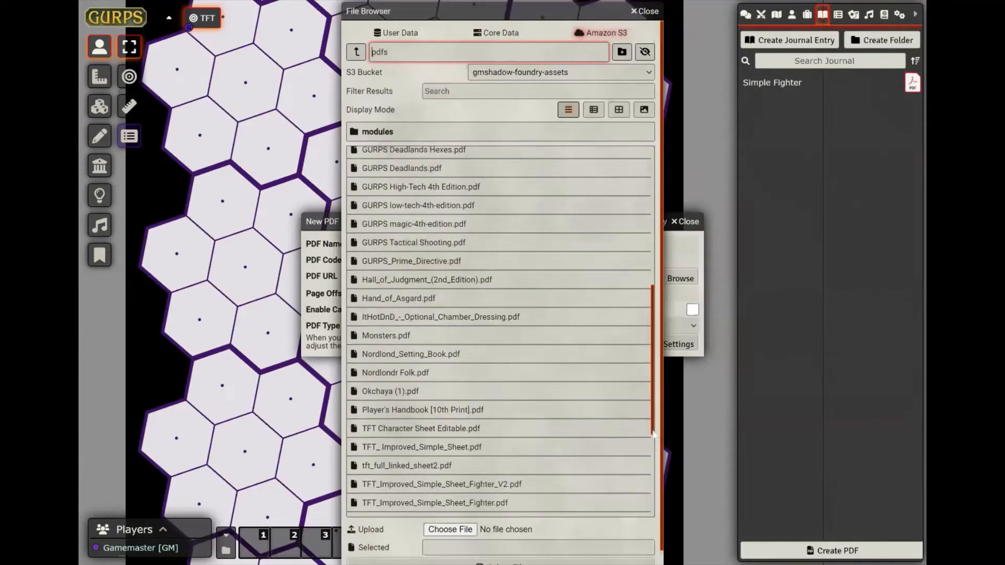
scroll(654, 447, down, 3)
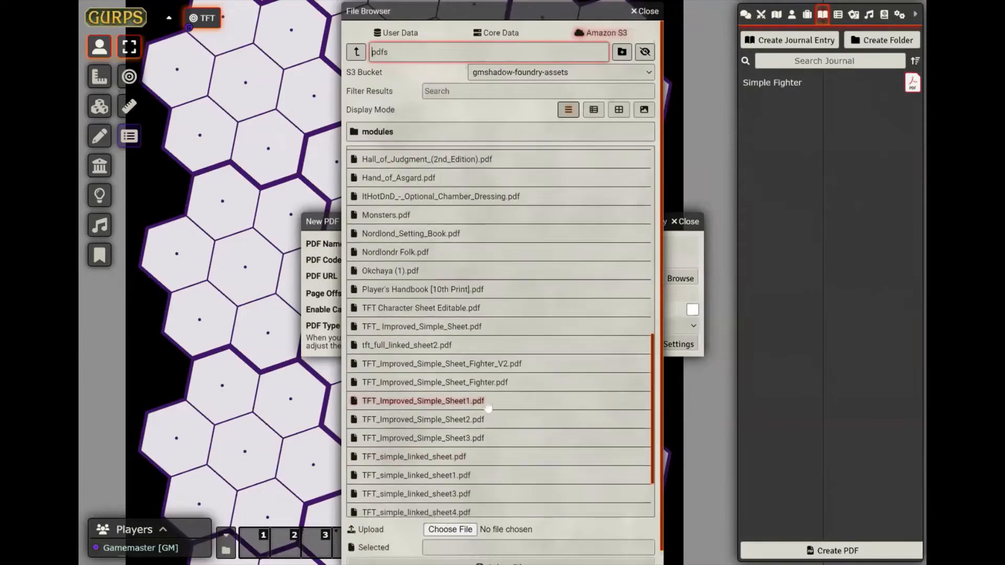
click(488, 368)
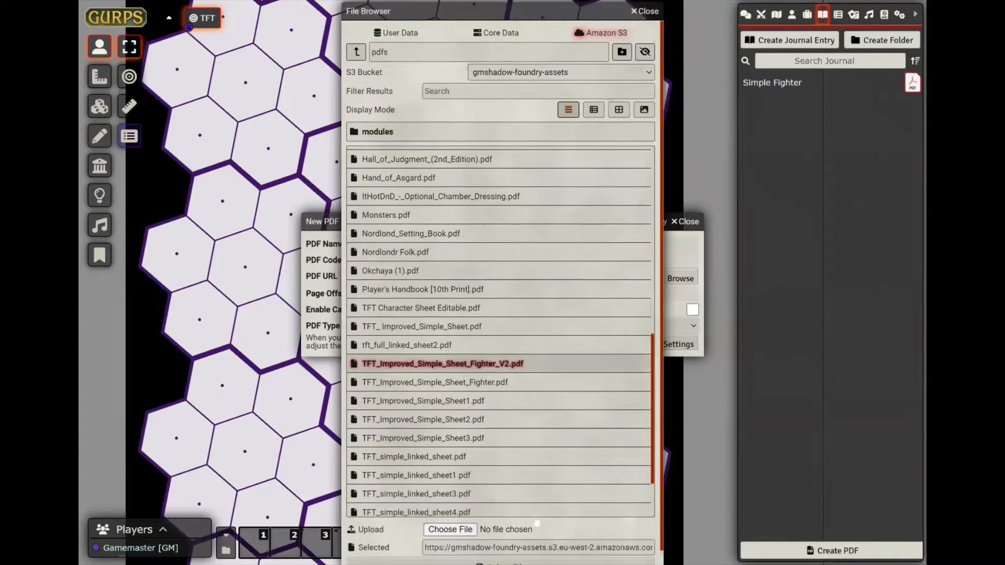
click(529, 563)
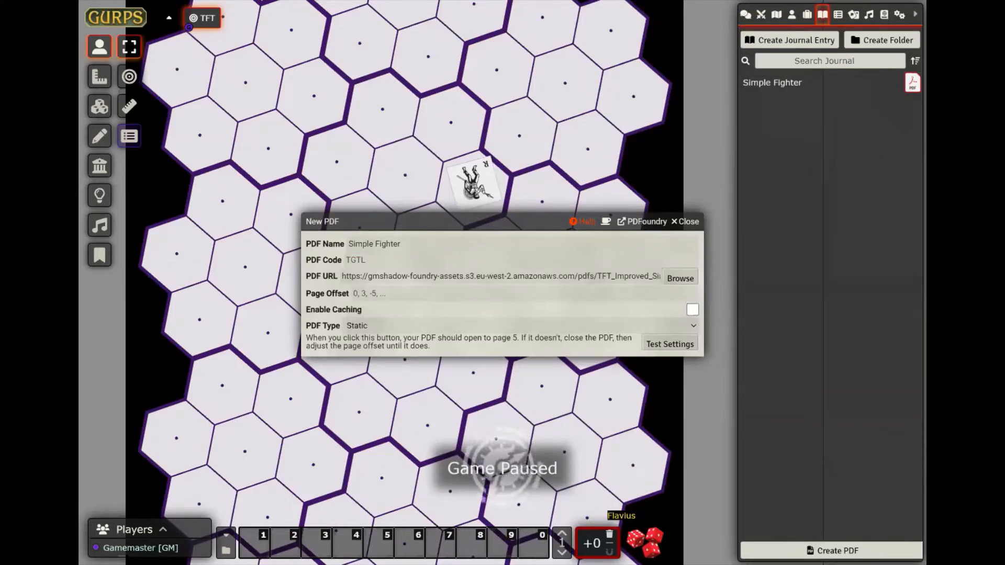
Enable caching for the PDF, set its type to Form Fillable (Actor Sheet), and close its settings.
click(692, 311)
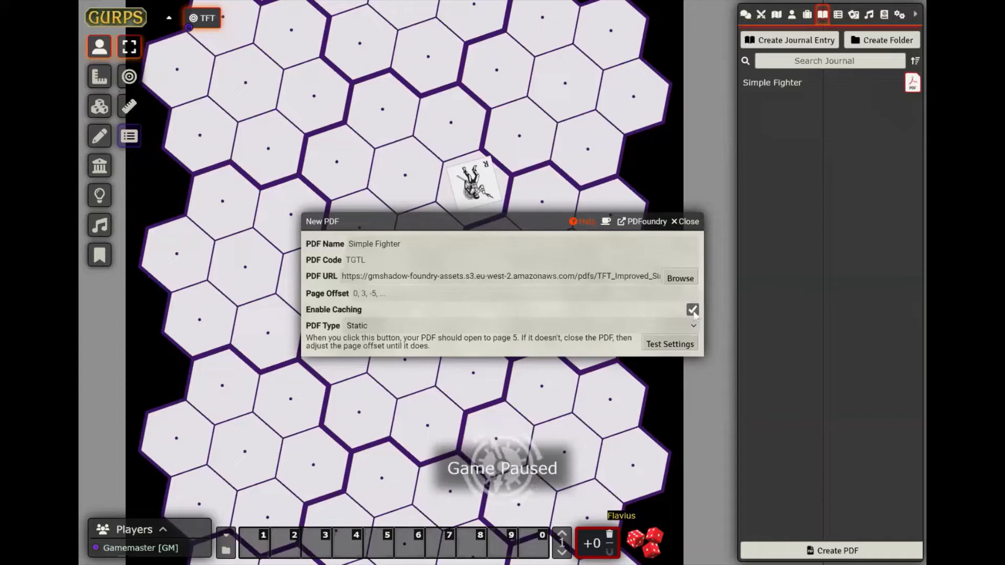
click(694, 329)
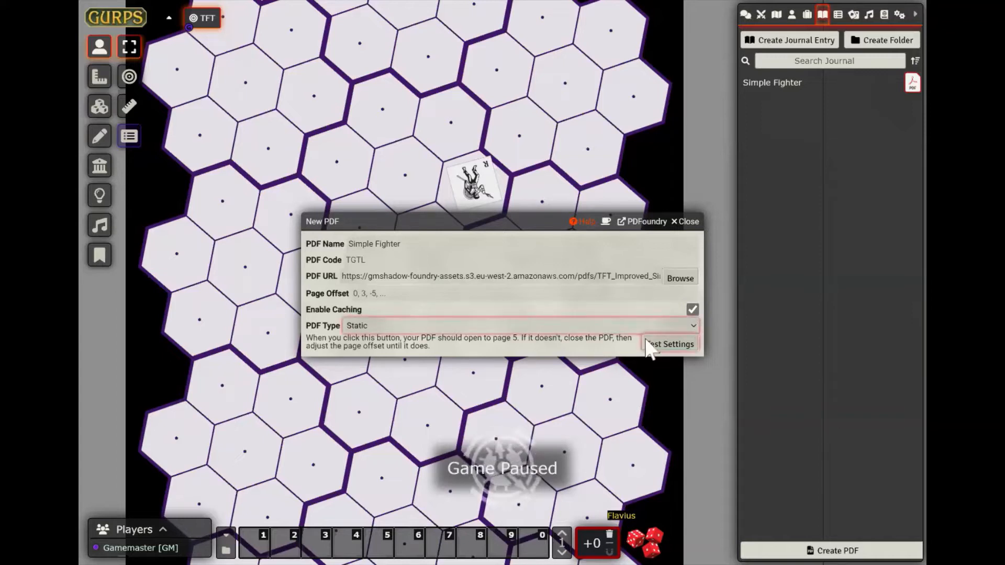
key(Down)
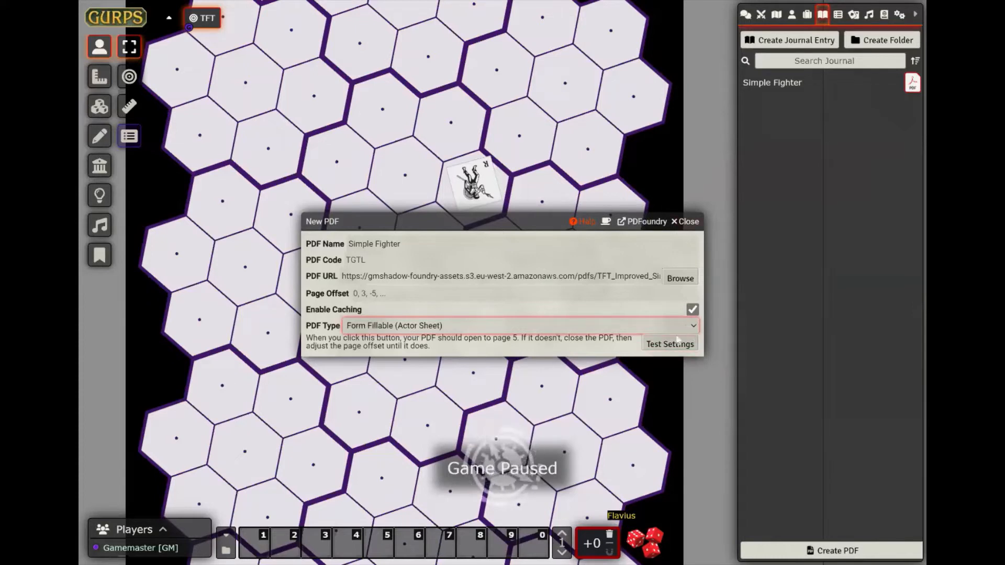
click(687, 222)
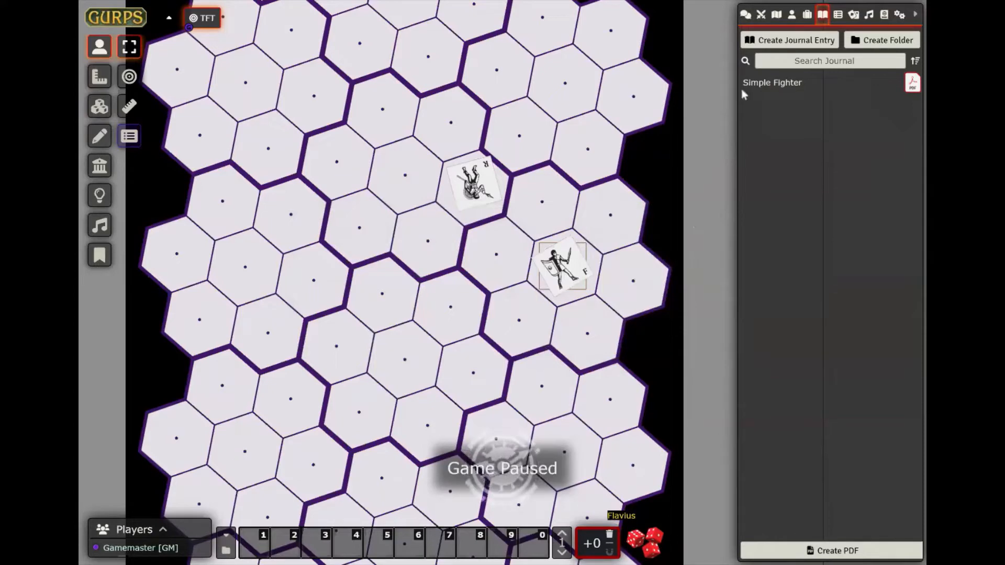
Switch the Flavius actor's own sheet to pdf-character-sheet.PDFActorSheetAdapter and save the sheet configuration.
click(791, 15)
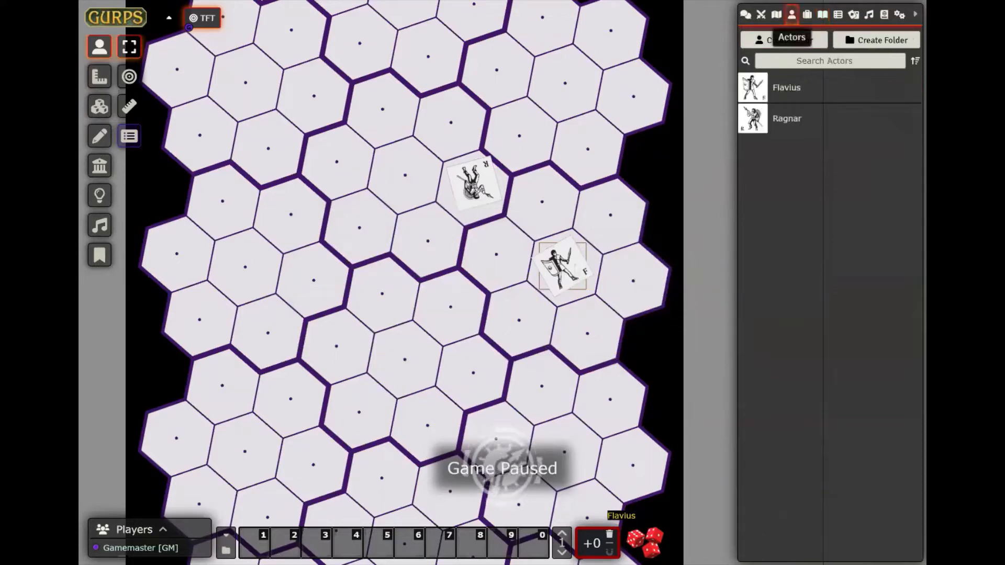
click(790, 100)
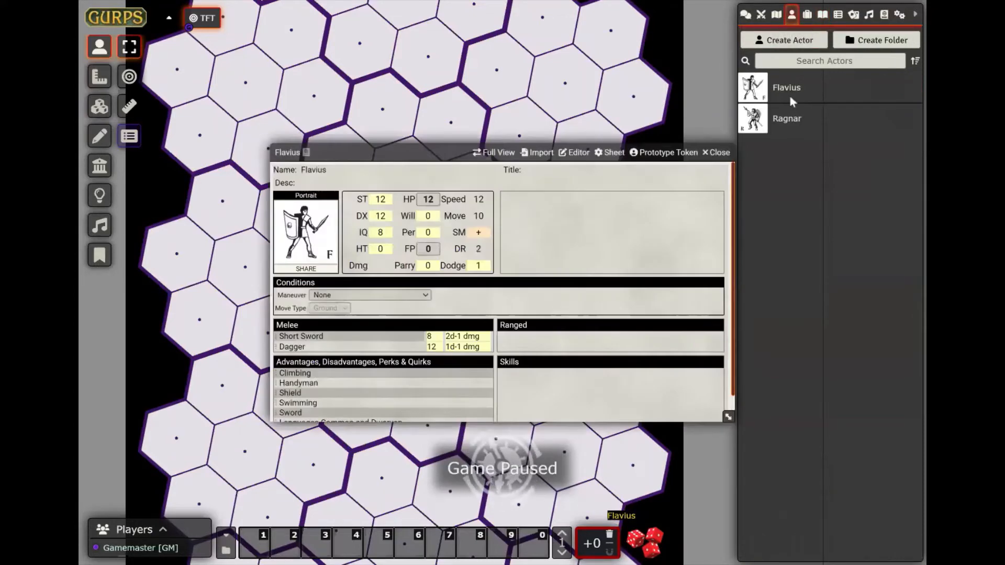
click(610, 152)
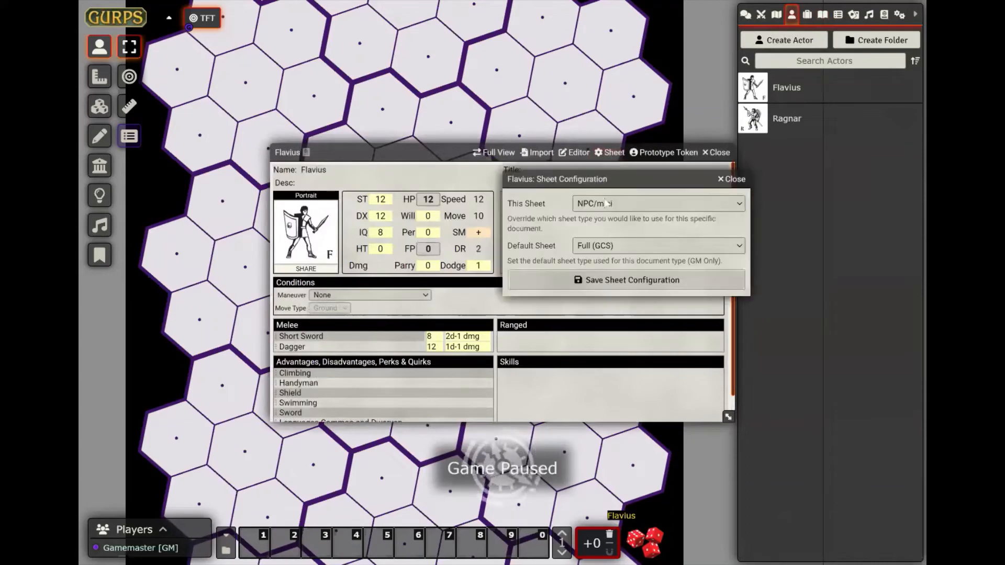
click(606, 233)
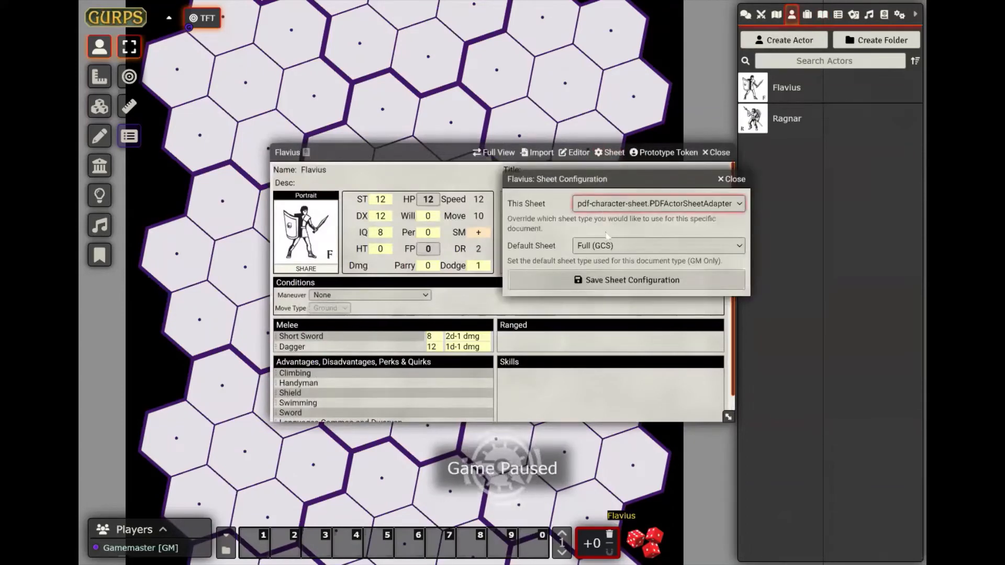
click(606, 282)
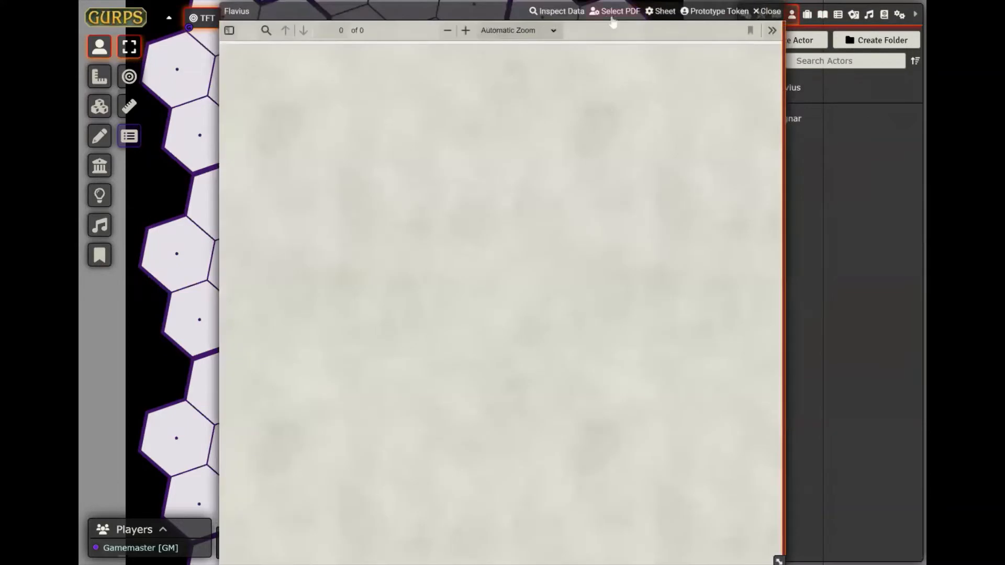
Assign the Simple Fighter PDF as Flavius's character sheet.
click(612, 16)
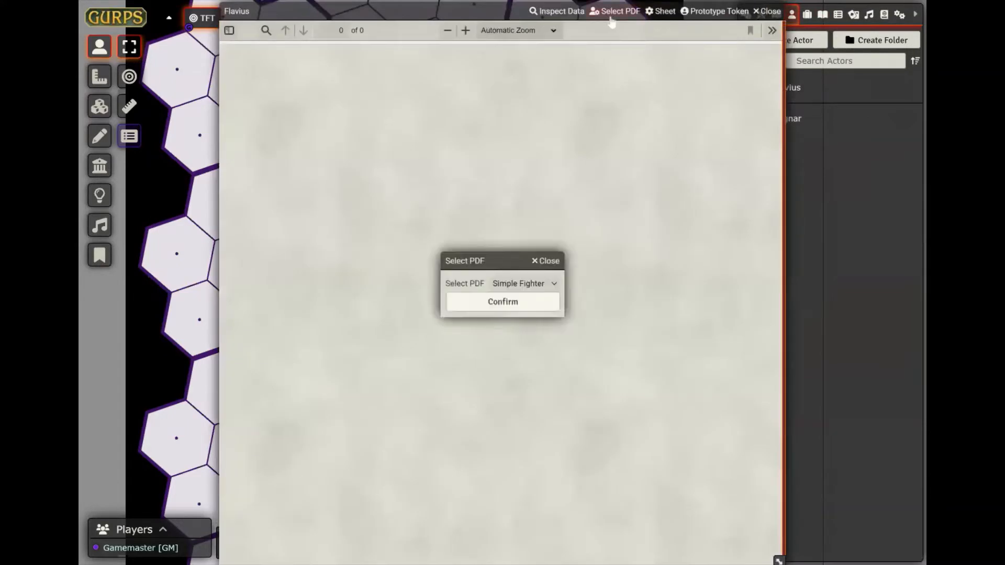
click(555, 284)
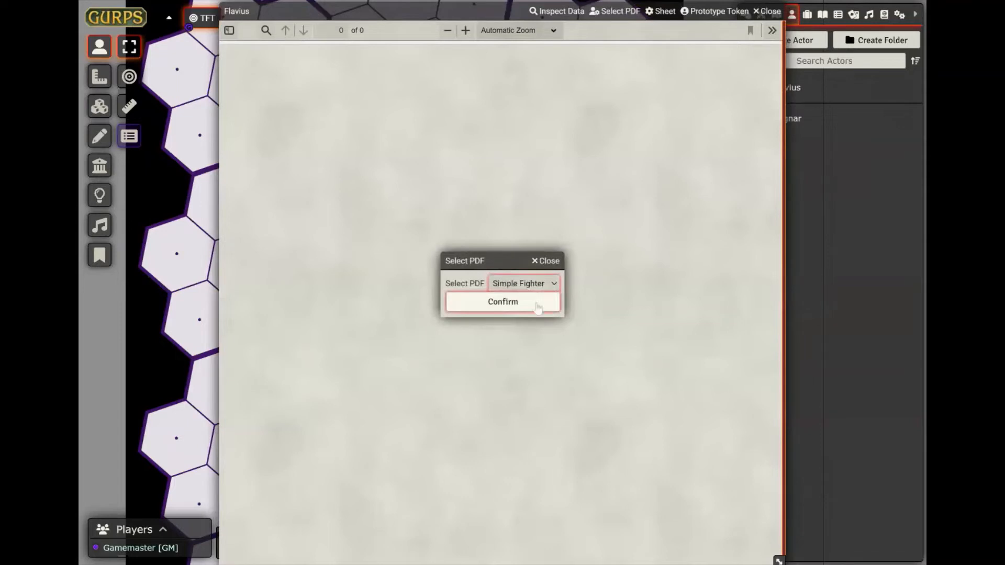
click(538, 307)
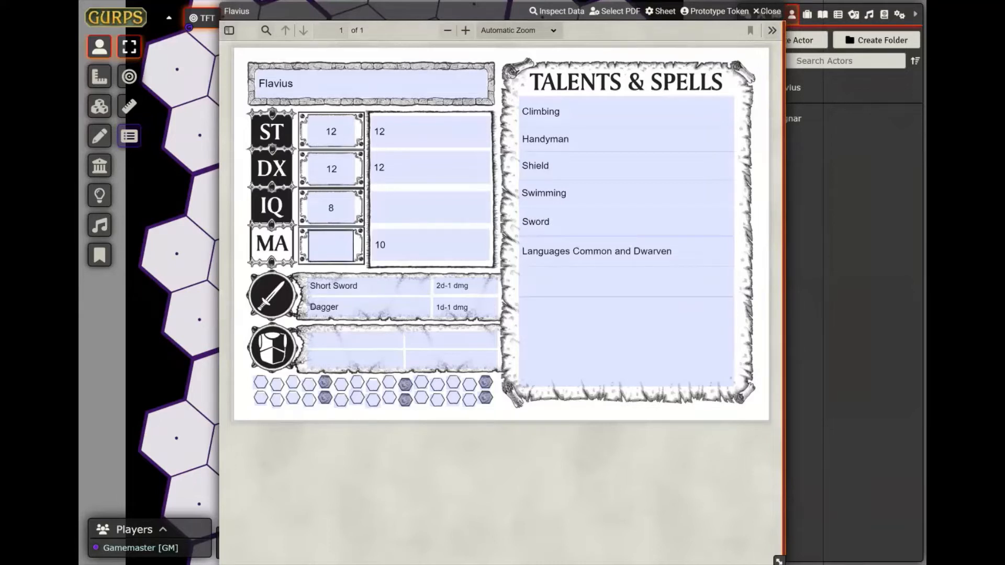
Enter 10 in the empty framed MA box on Flavius's sheet.
click(331, 245)
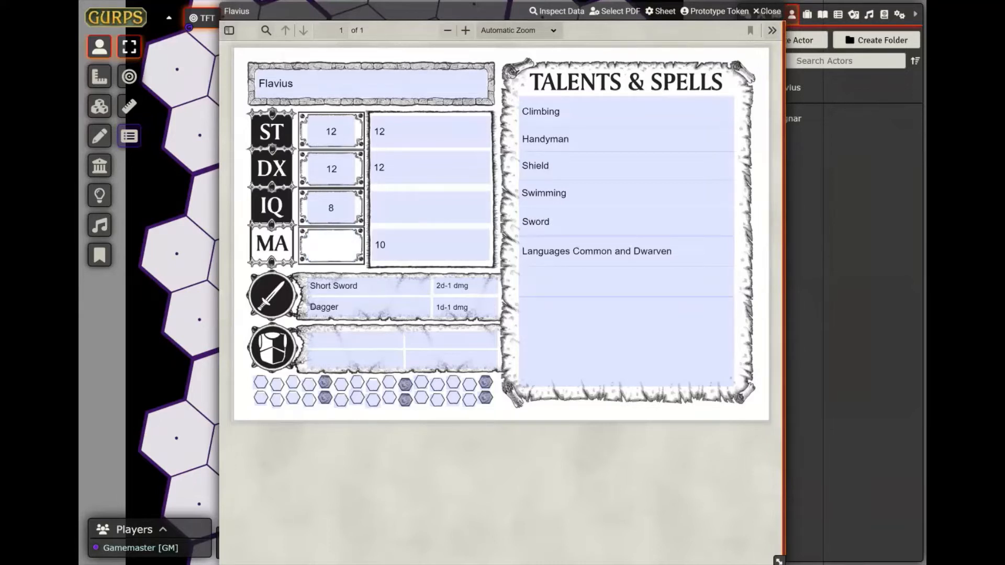
text(10)
click(418, 207)
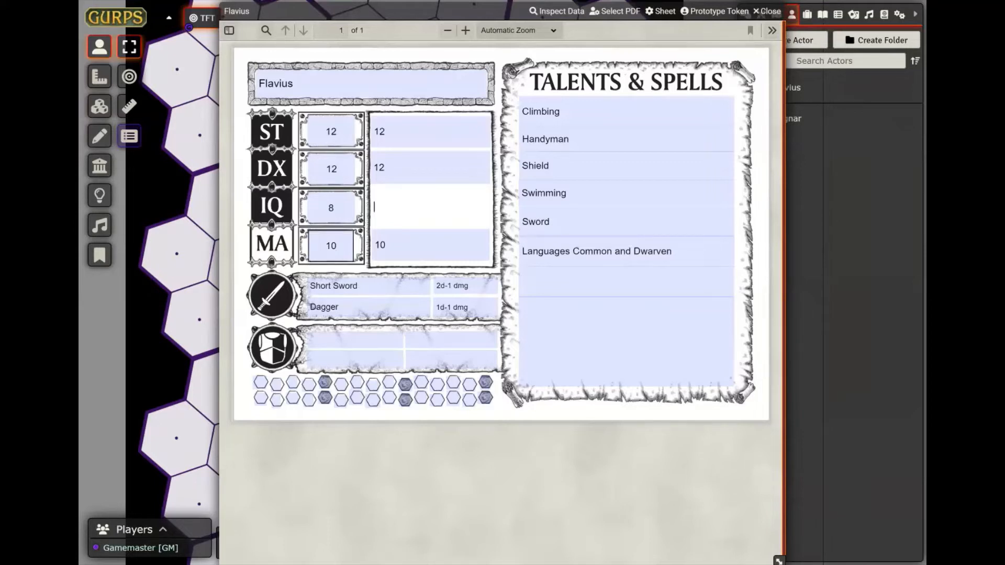
click(388, 249)
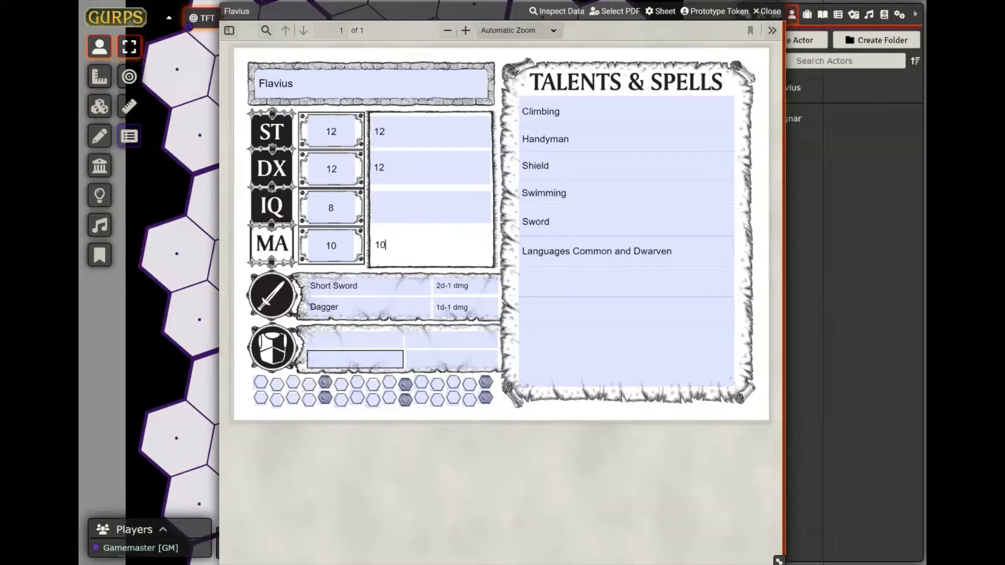
Fill the first armour row with Chainmail and the note "Stops 3 hits/attack".
click(354, 340)
text(Chain )
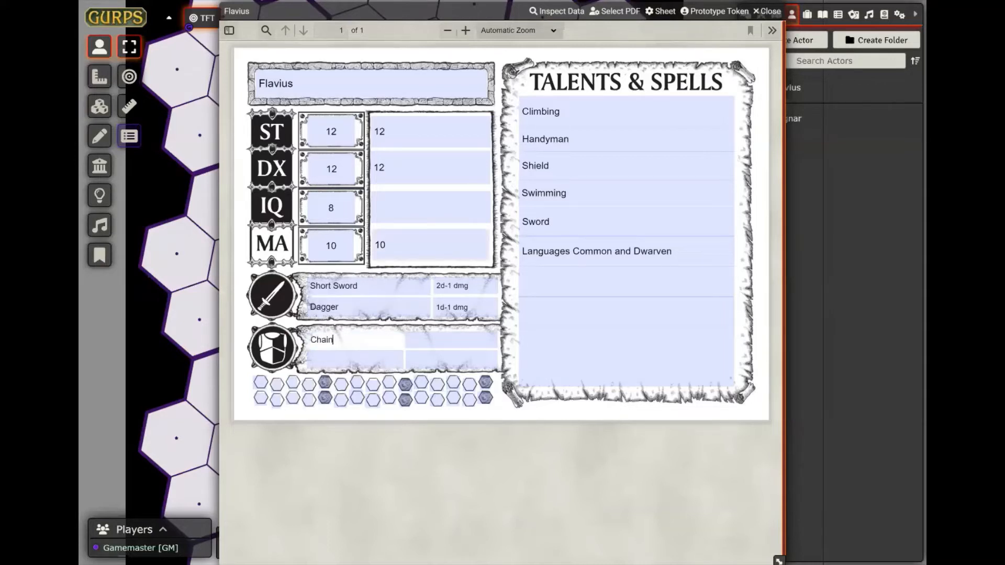
text(mail)
key(Tab)
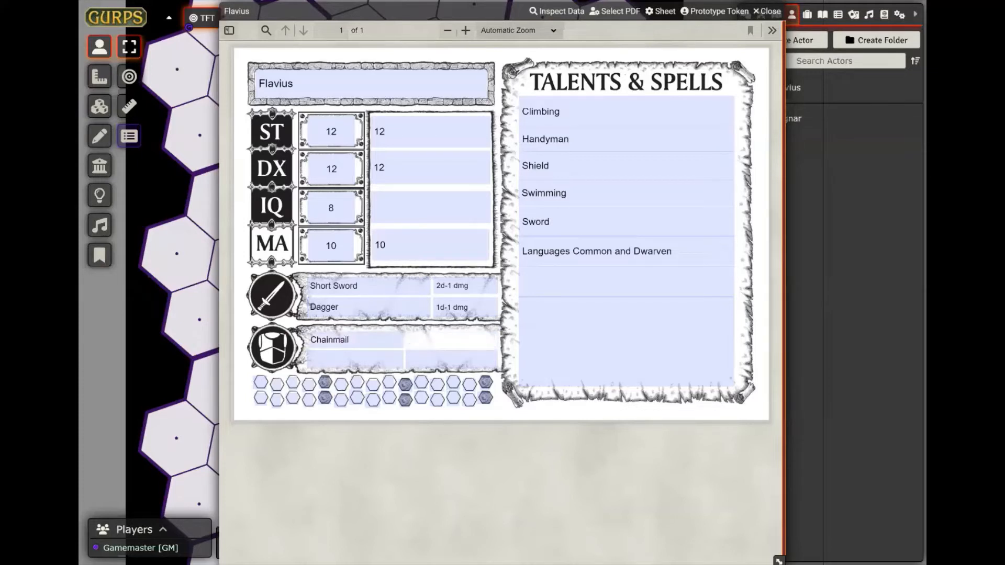
text(Stops 3 hits/attack)
Fill the second armour row with Lg Shield and the note "Stops 2 hits/attack whn ready".
click(349, 360)
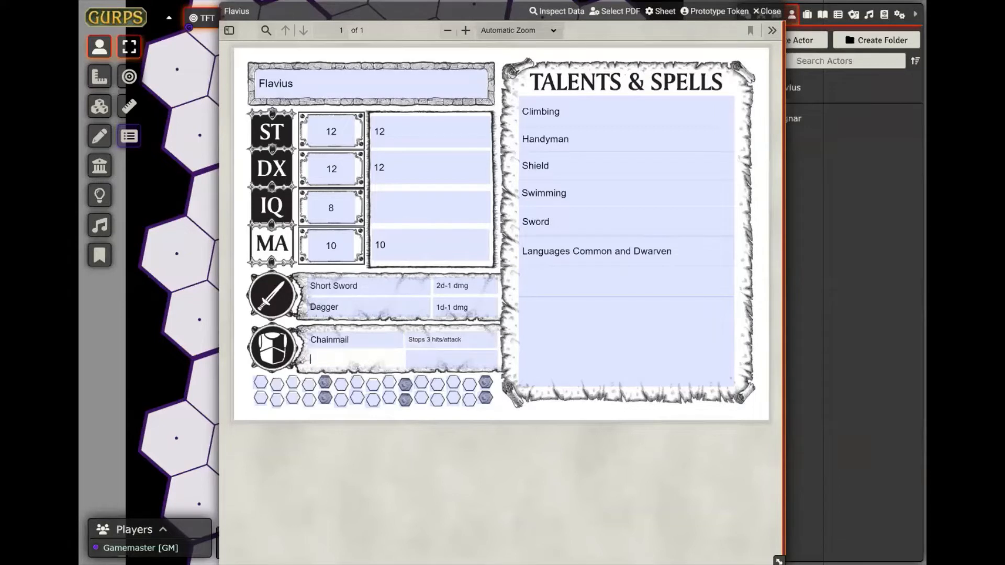
text(Lg Shield)
key(Tab)
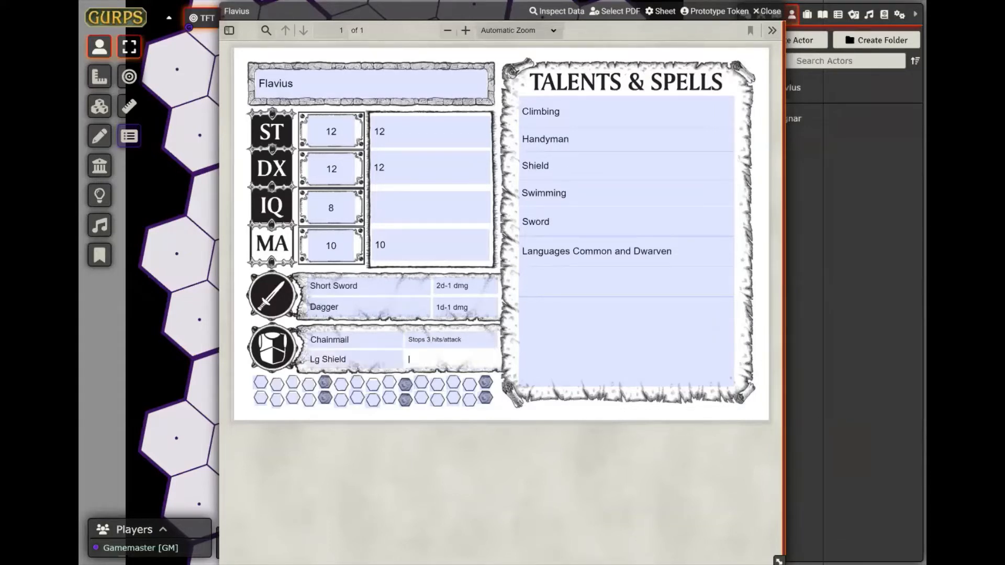
text(Stops 2 hits/attack whn ready)
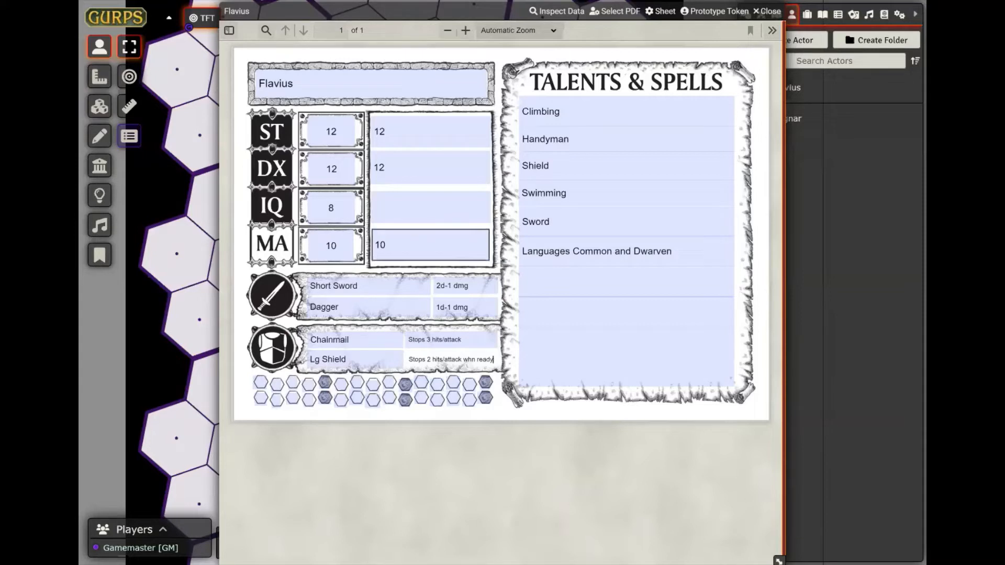
Set the adjusted DX value in the wide field beside the DX score to 8.
click(430, 208)
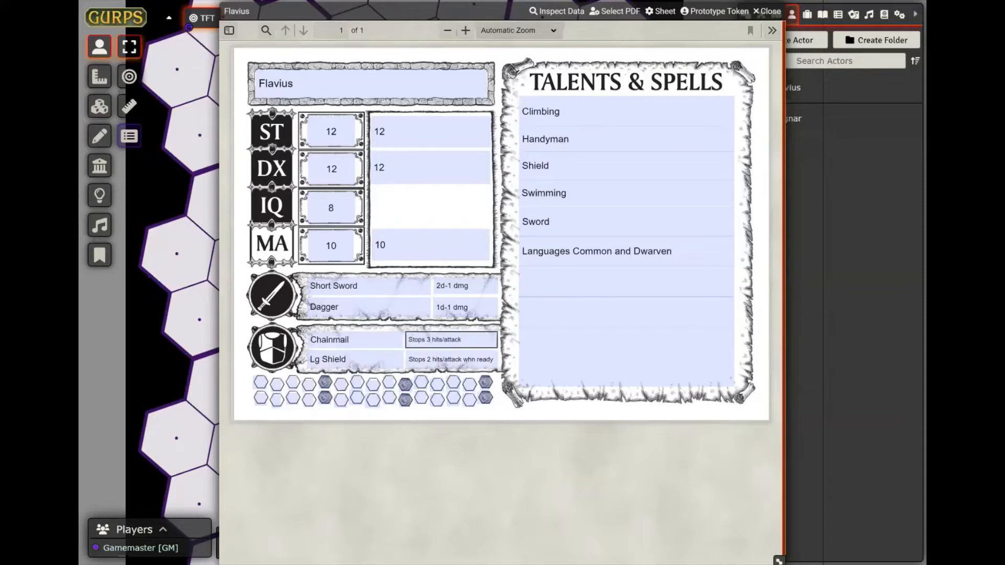
click(430, 167)
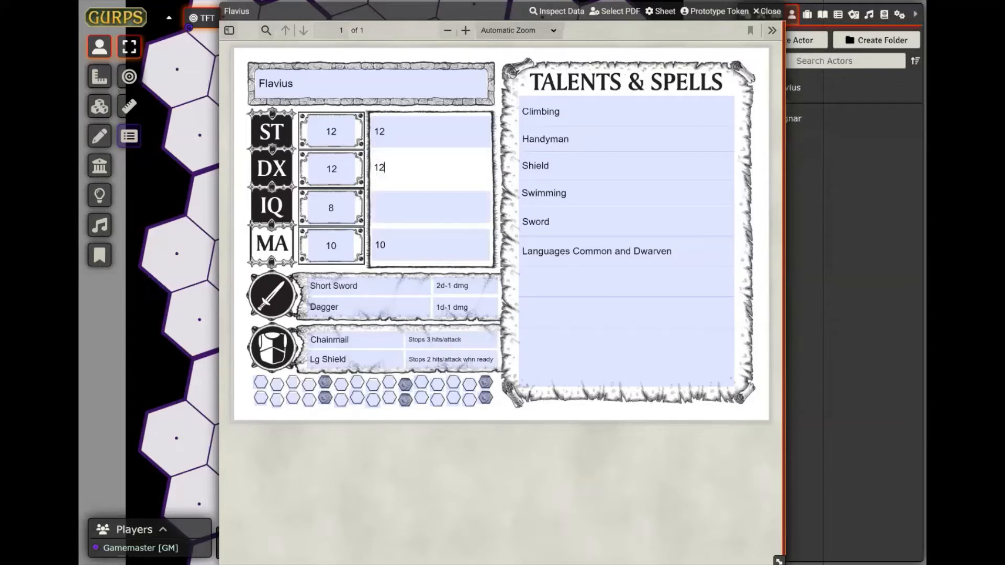
key(BackSpace)
key(BackSpace)
text(8)
click(430, 131)
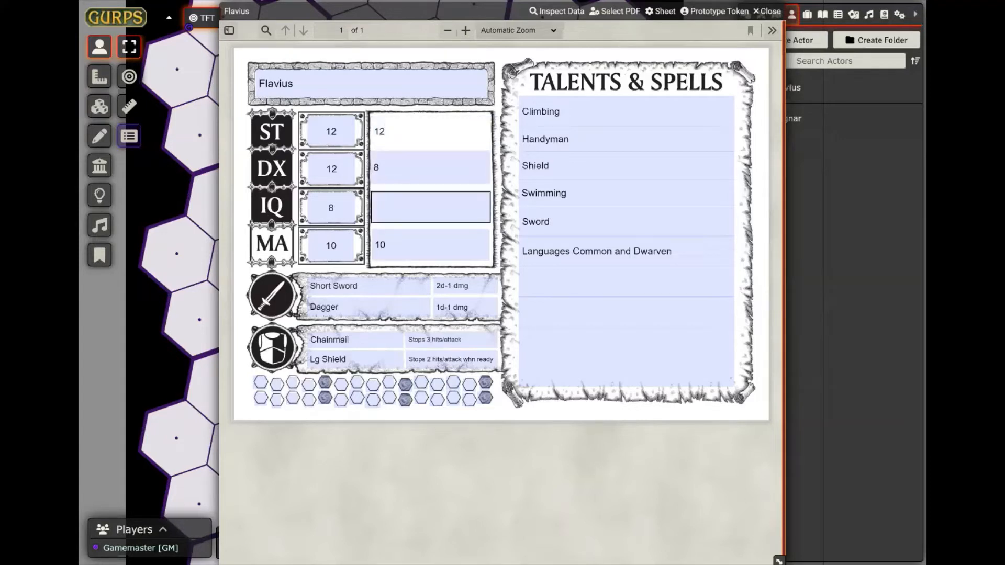
Set the adjusted MA value in the wide field beside the MA score to 6.
click(430, 245)
key(BackSpace)
key(BackSpace)
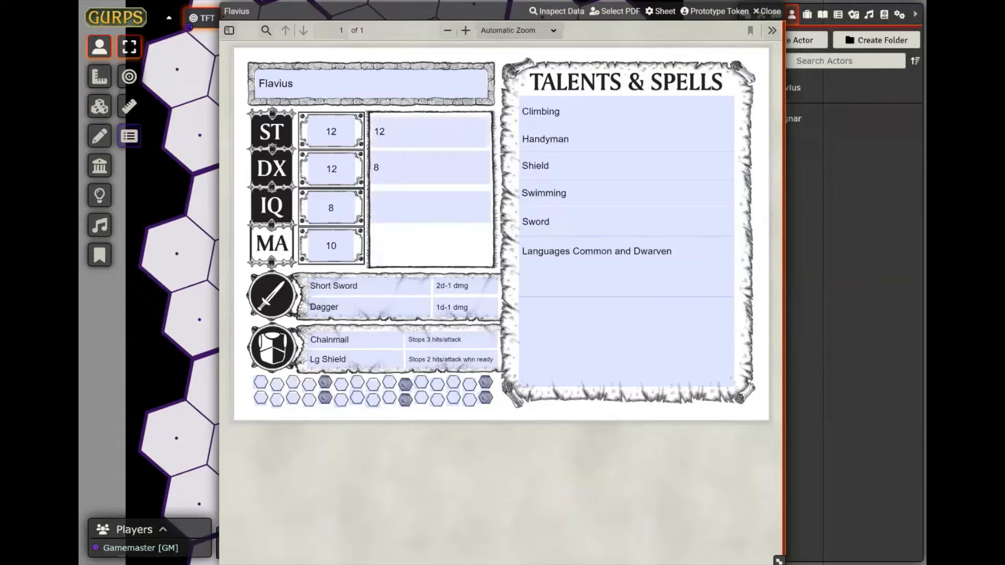
text(6)
click(430, 207)
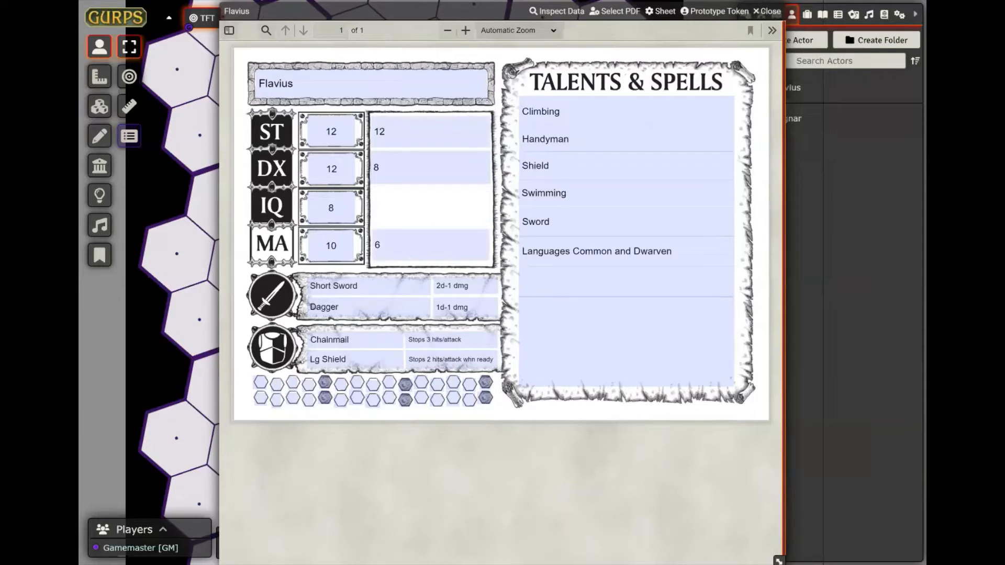
Change Flavius's sheet type to NPC/mini, save it, and review the attributes, weapons, traits and equipment on that sheet.
click(661, 11)
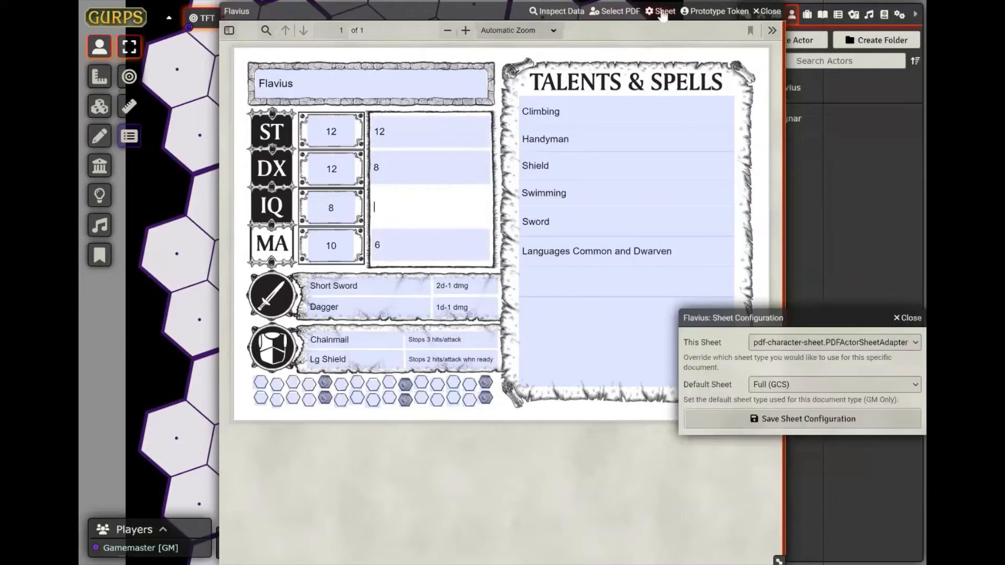
click(774, 342)
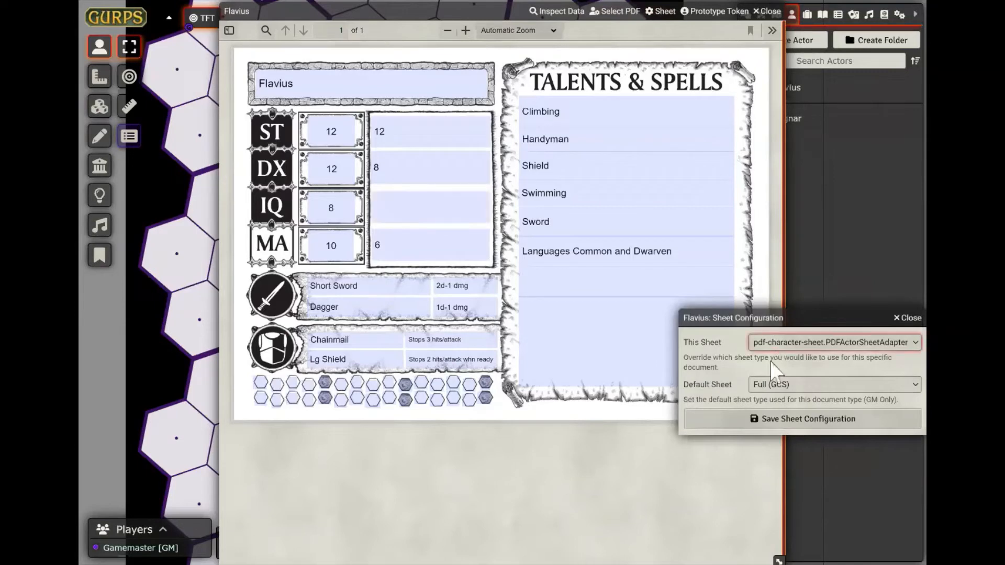
click(770, 360)
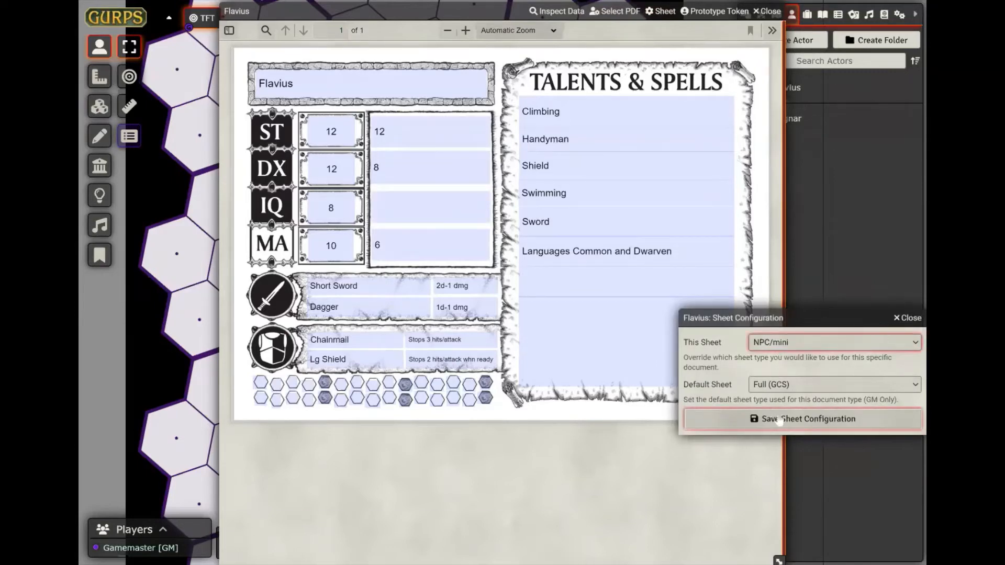
click(779, 420)
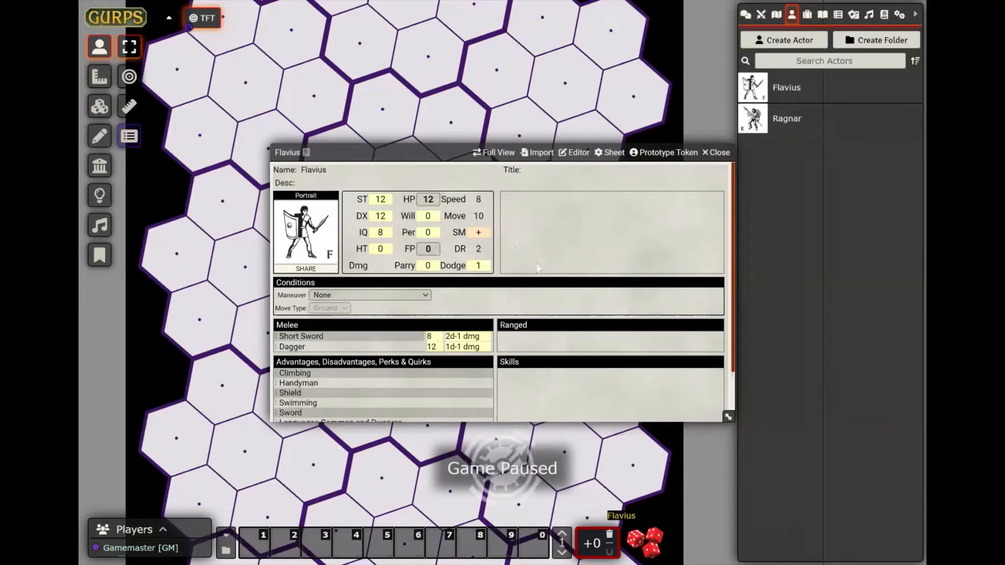
drag(732, 299, 744, 377)
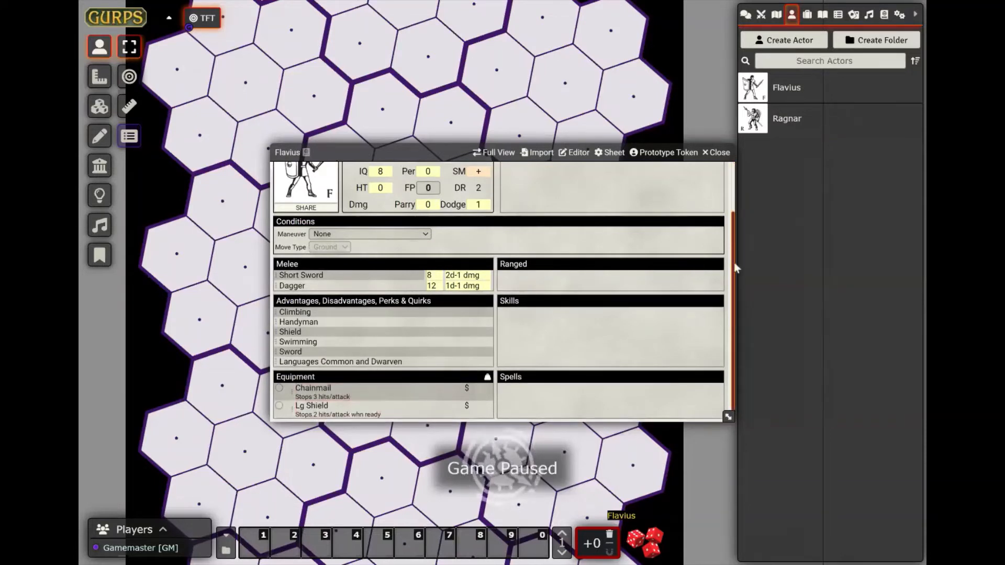
scroll(725, 187, up, 2)
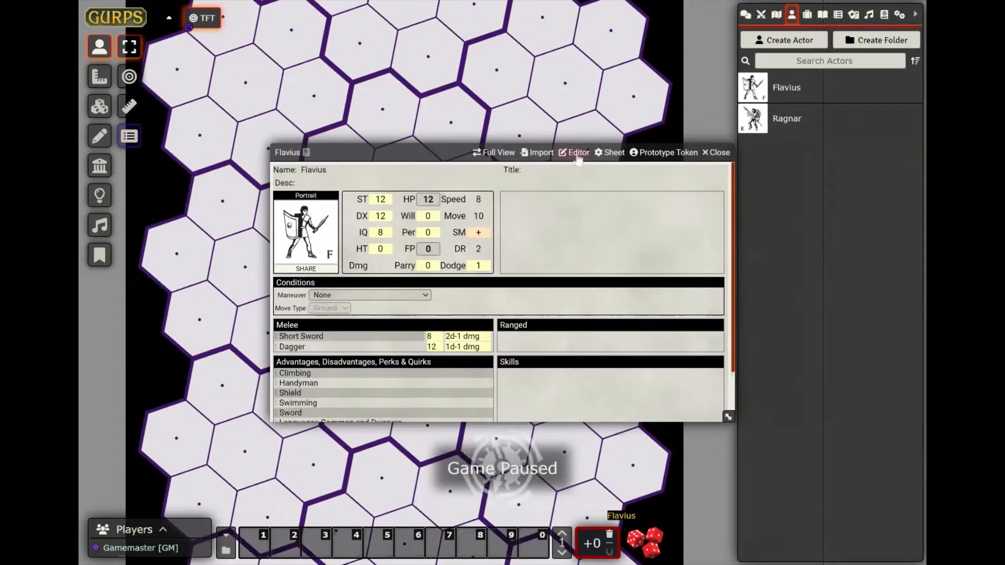
Open Flavius in the Editor sheet and set the Torso DR to 5.
click(576, 154)
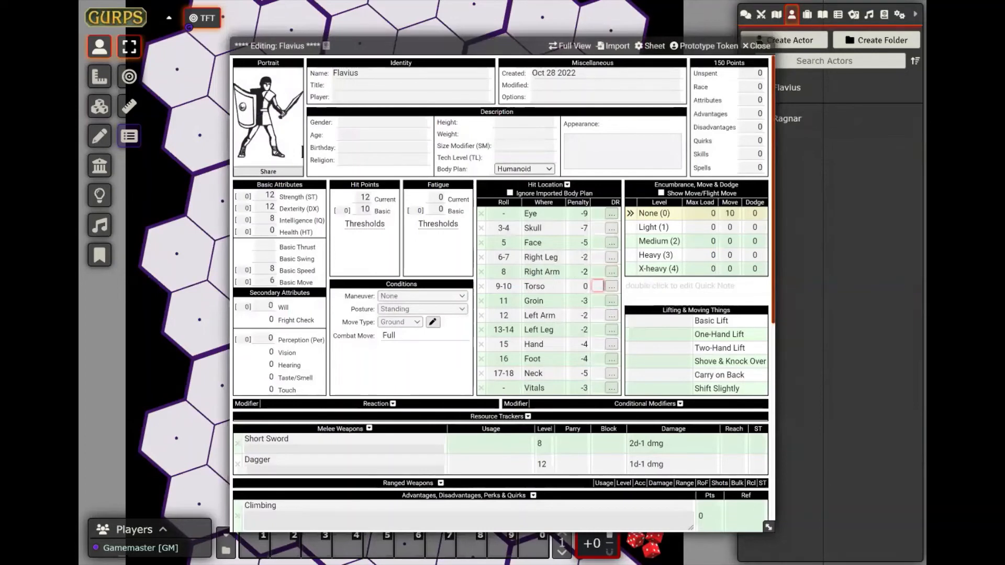
text(5)
click(622, 151)
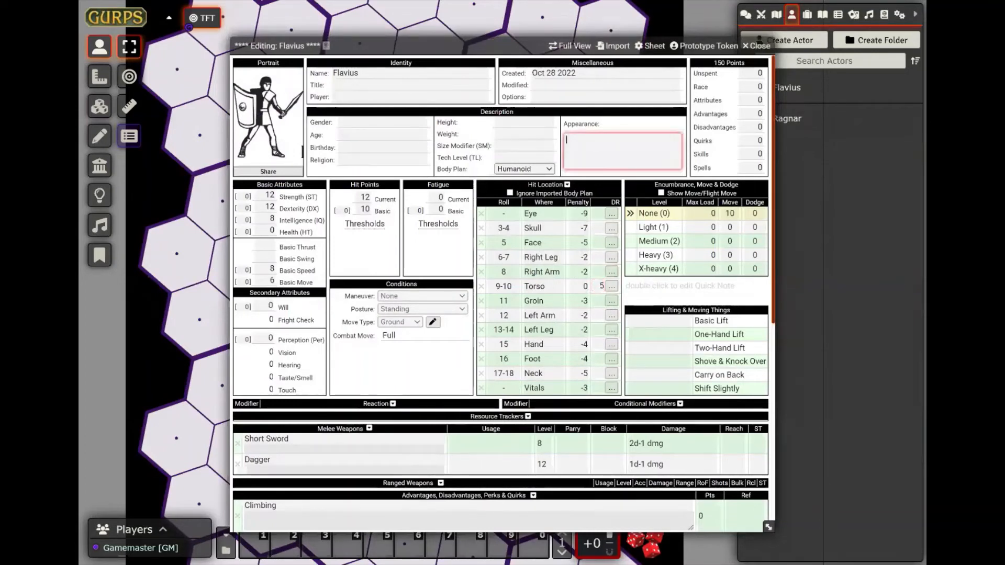
Restore Flavius's sheet type to pdf-character-sheet.PDFActorSheetAdapter, save it, and close the PDF sheet.
click(651, 46)
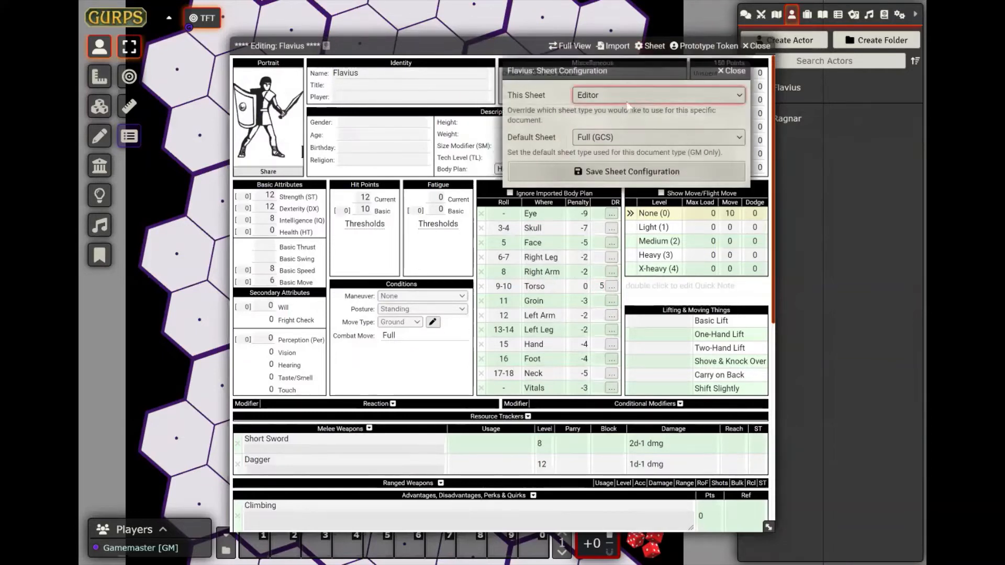
click(624, 108)
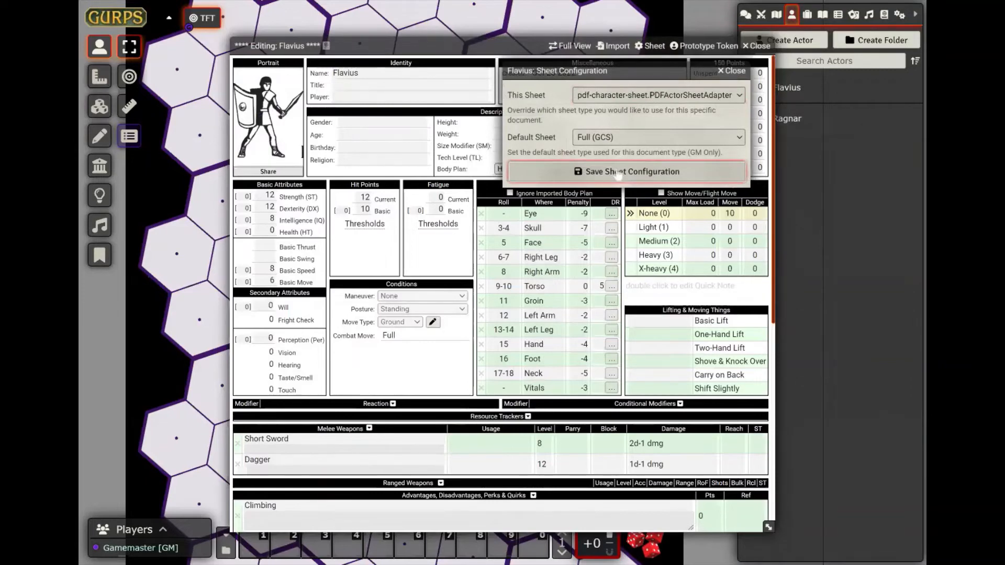
click(618, 174)
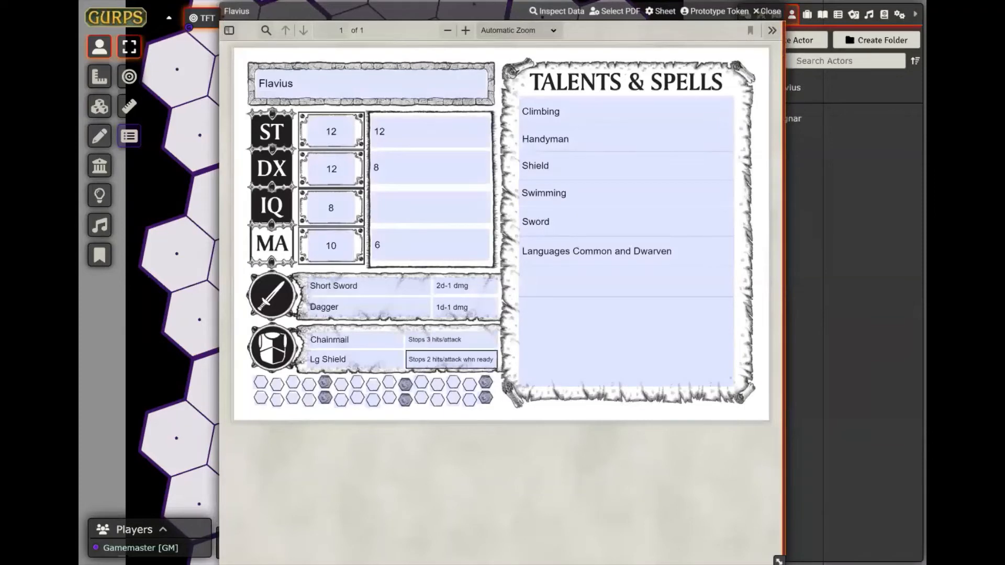
click(767, 12)
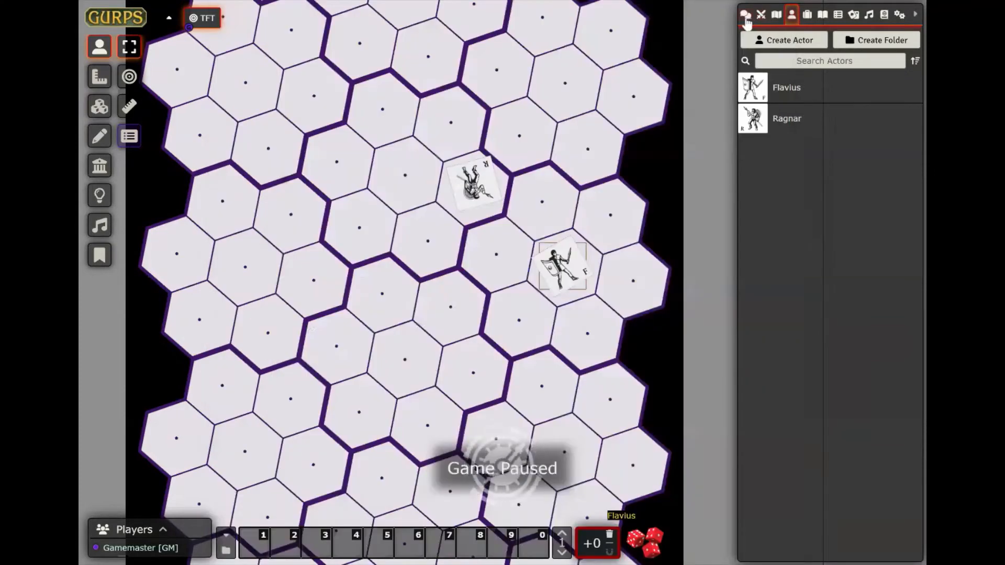
Show the chat messages and check that Flavius's PDF sheet opens from his map token.
click(745, 14)
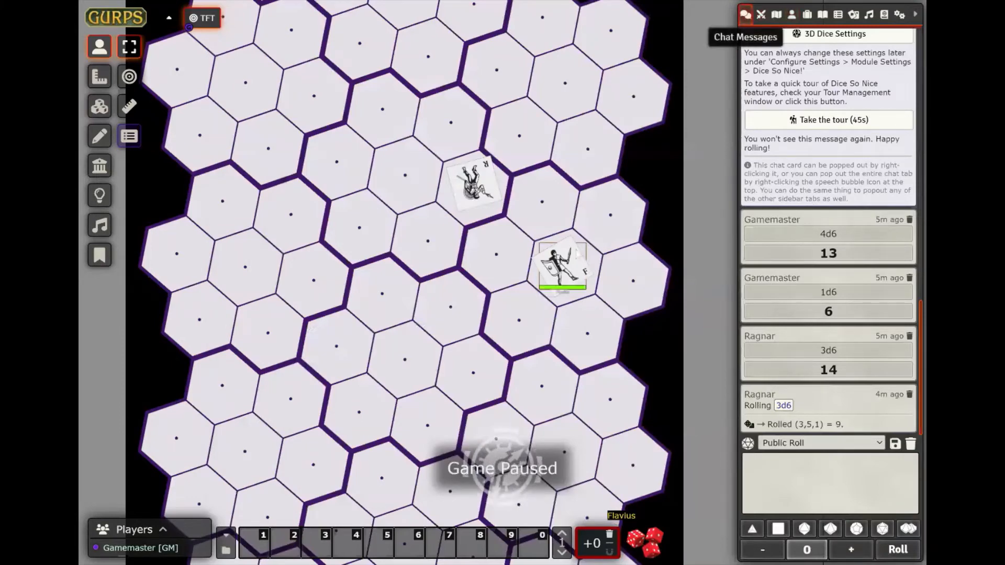
double_click(572, 262)
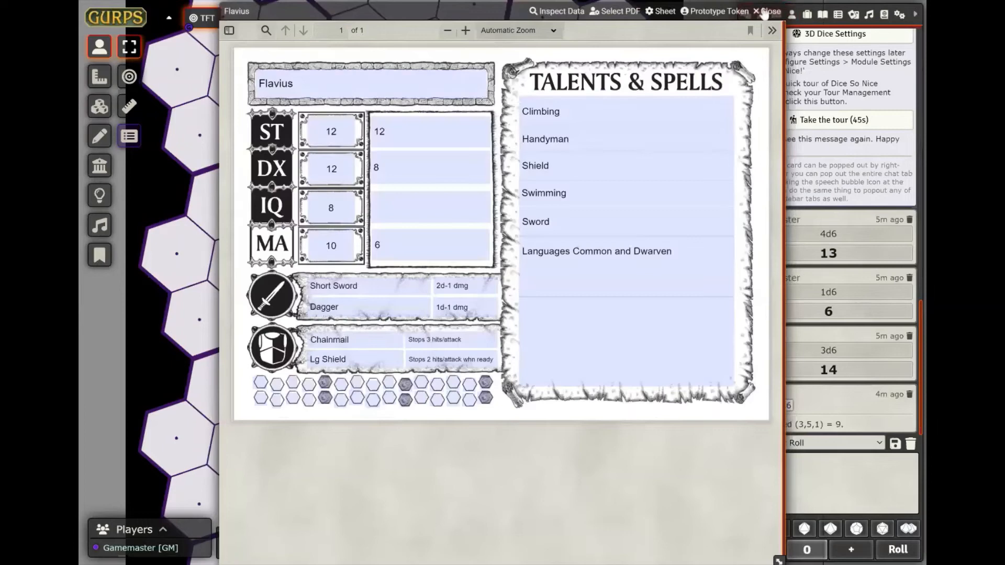
click(765, 12)
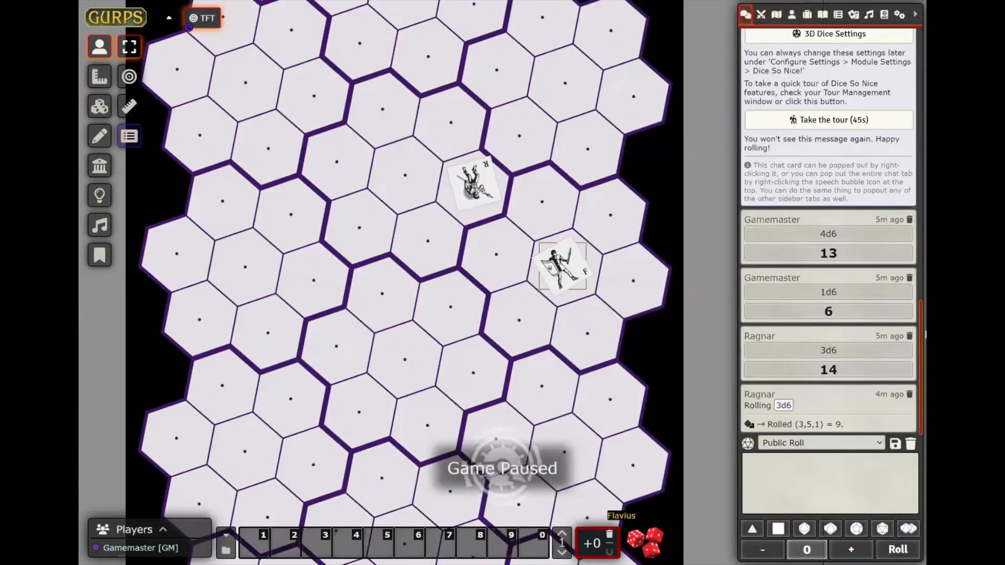
Drop Ragnar's 3-point damage result from the chat log onto Flavius's token and examine the damage calculation without applying it.
scroll(919, 249, up, 5)
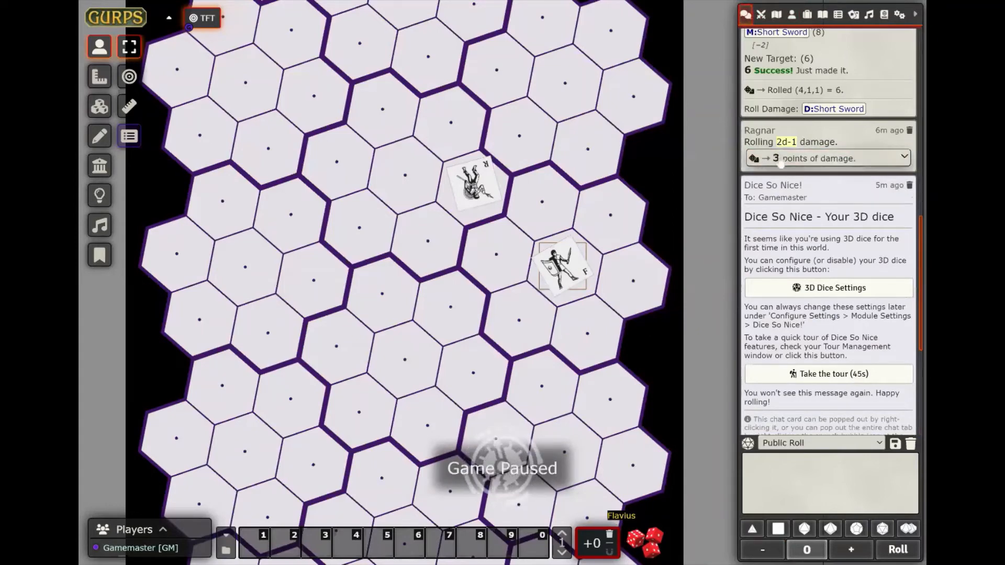
drag(782, 158, 562, 272)
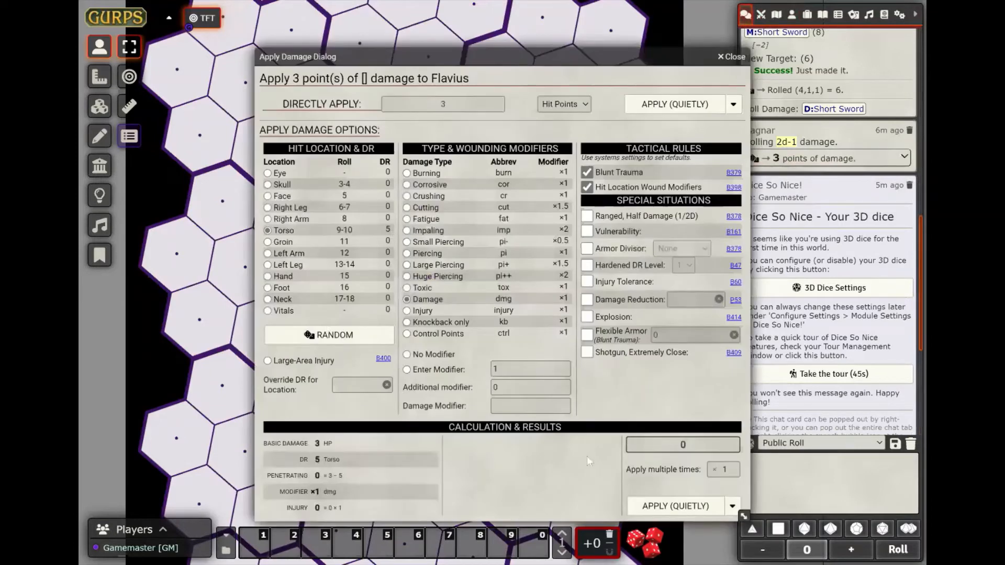
click(728, 57)
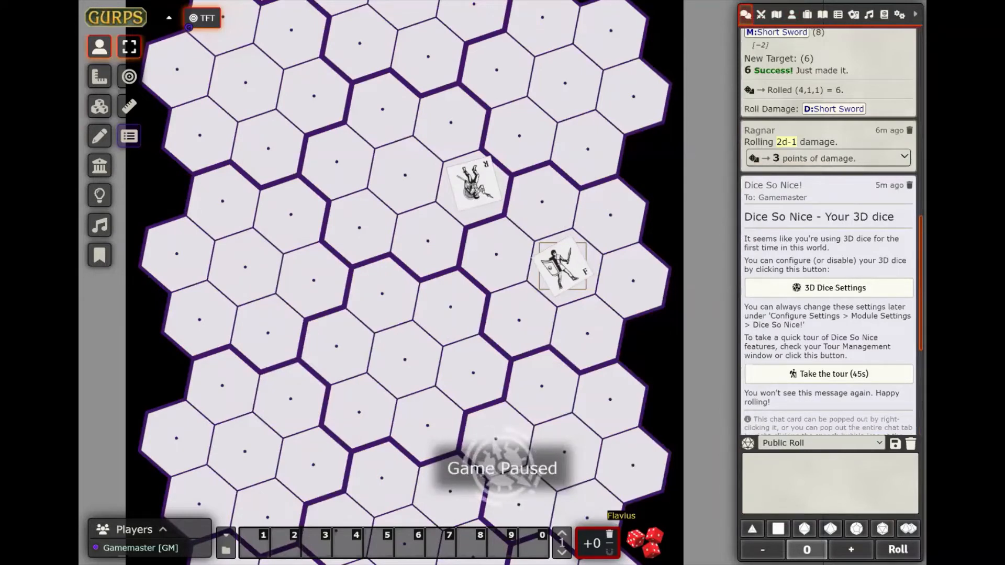
Reopen Ragnar's damage result on Flavius, override the location DR with 3, and dismiss the damage dialog without applying it.
drag(831, 159, 556, 279)
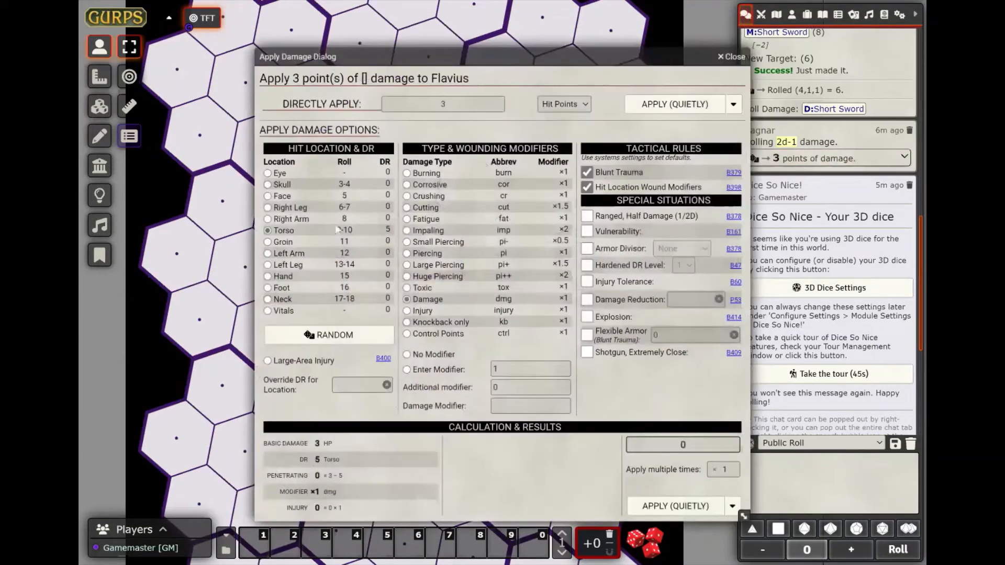
click(358, 385)
text(3)
click(352, 406)
click(722, 57)
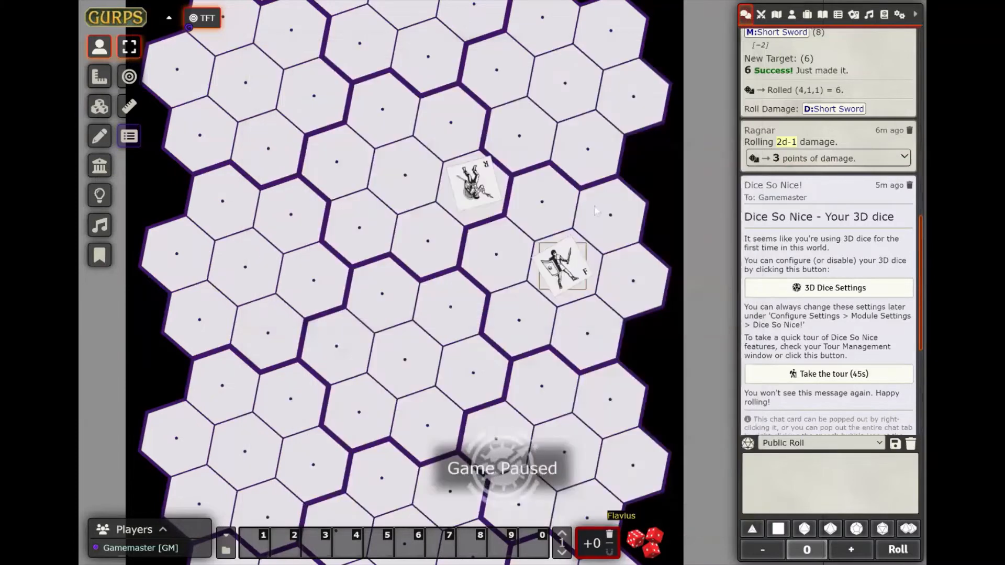
Open Flavius's PDF sheet from his token and shrink its window to uncover the map's lower part and the chat log.
double_click(553, 269)
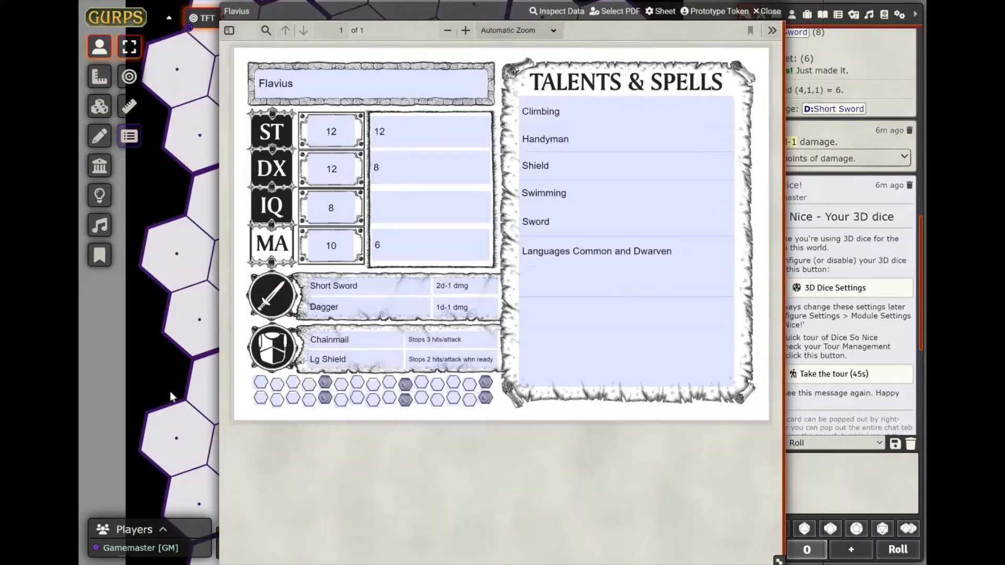
drag(778, 561, 683, 375)
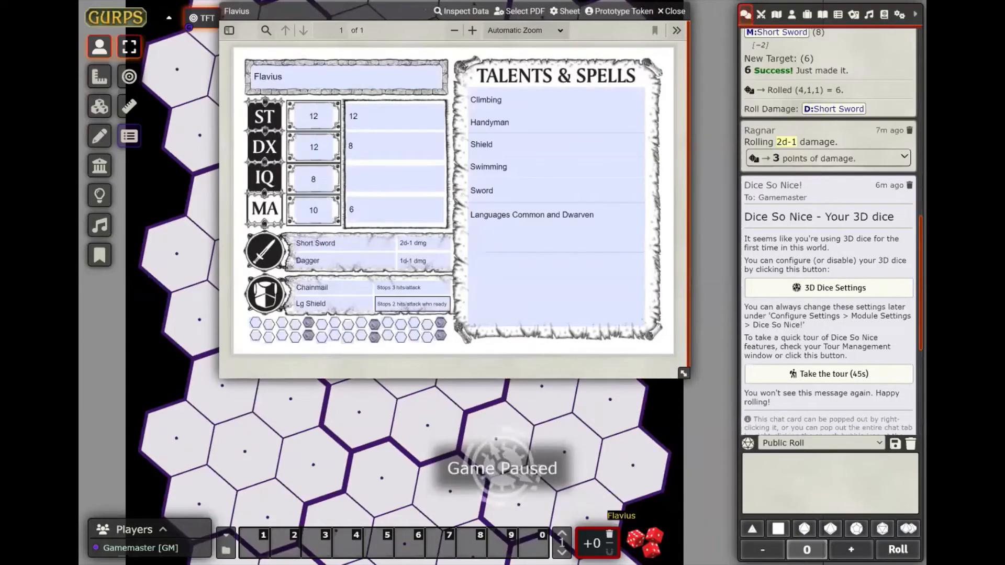
Roll 3d6, 2d6 and 2d6-1 publicly for Flavius with the built-in dice controls.
click(634, 539)
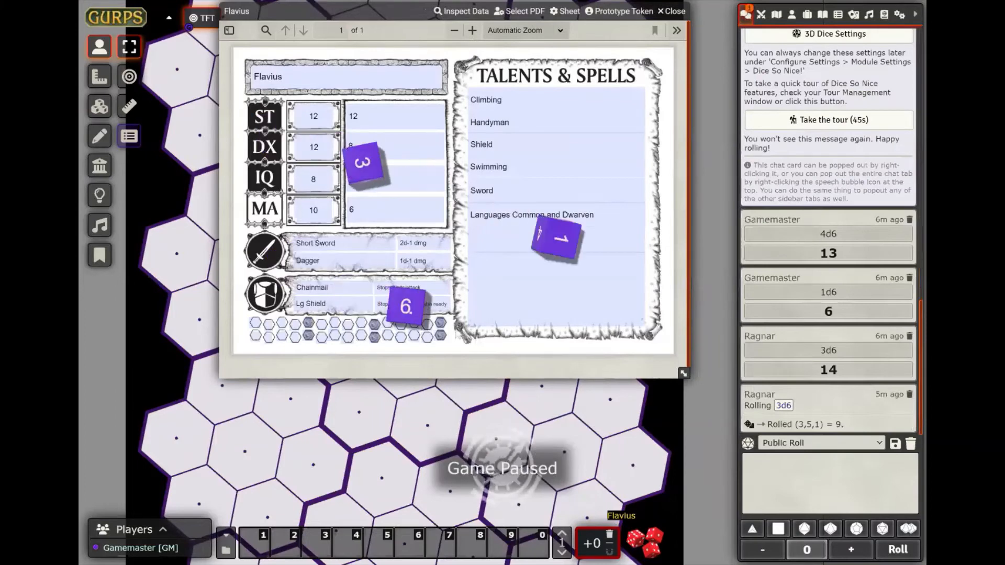
click(778, 532)
click(905, 553)
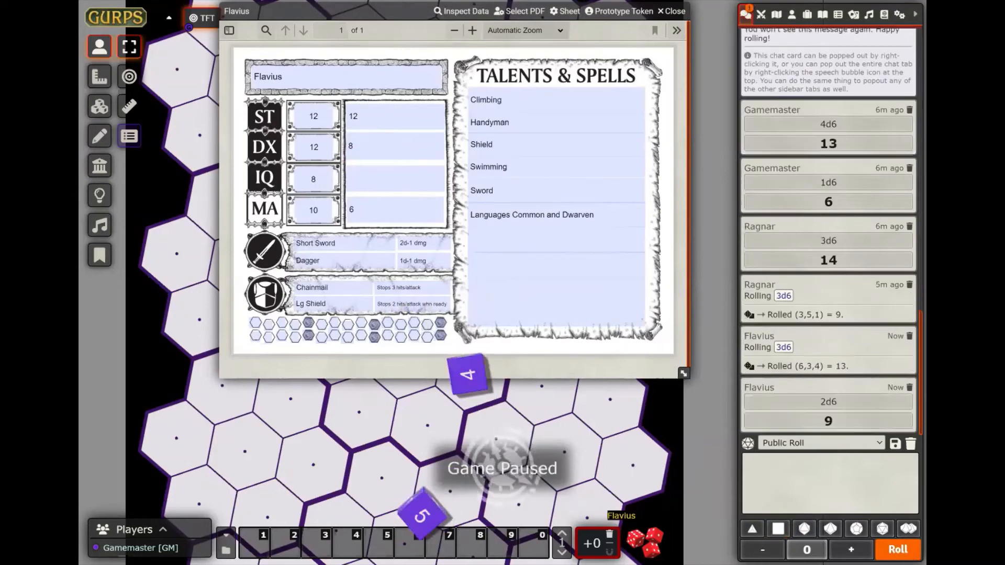
click(762, 549)
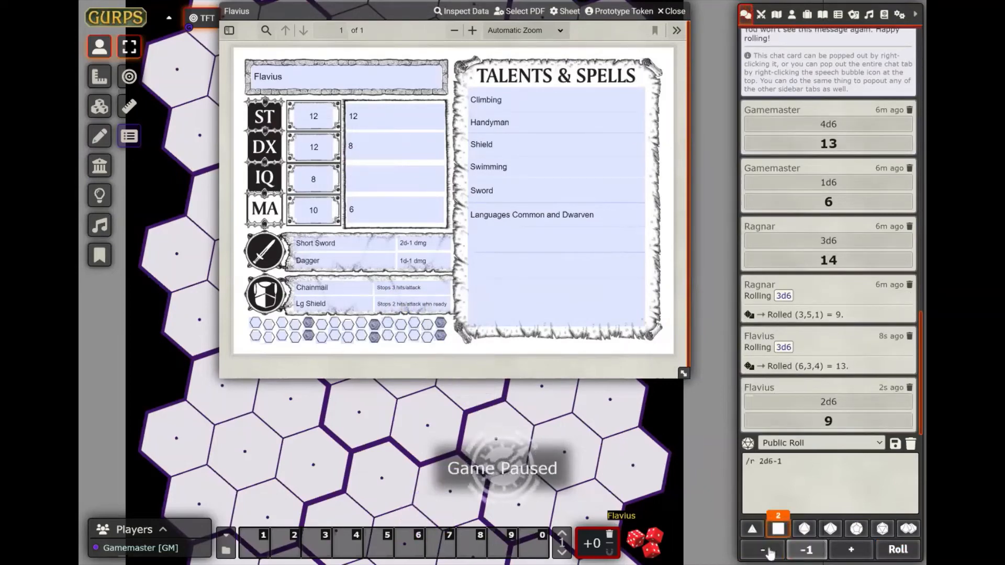
click(897, 549)
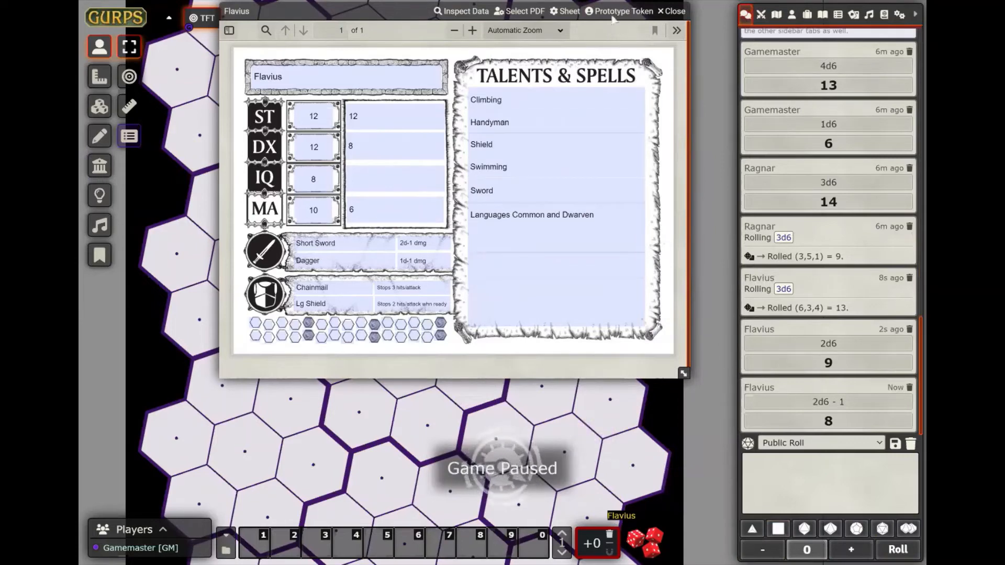
Change Flavius's sheet type from the PDF adapter to NPC/mini and save the configuration.
click(566, 11)
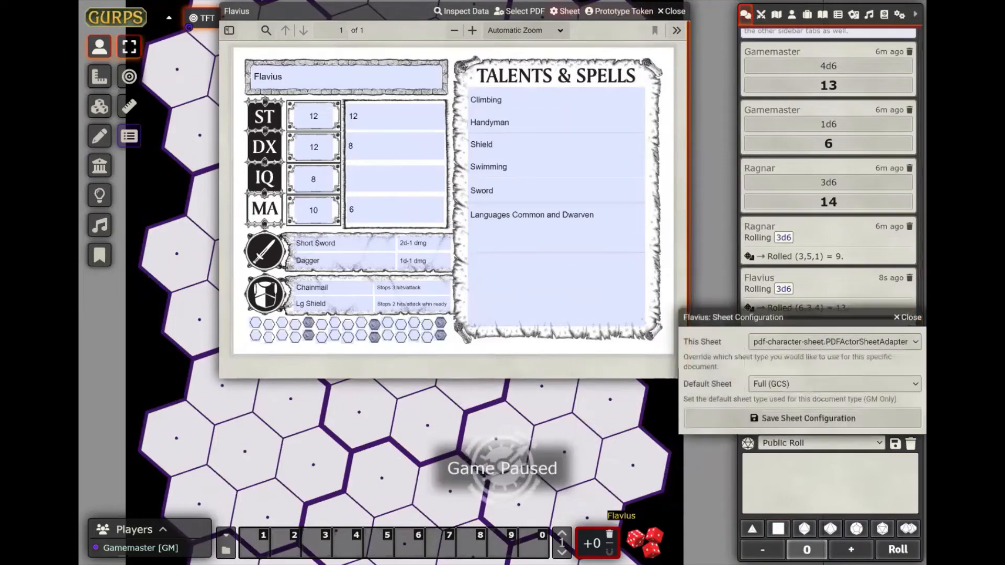
click(771, 348)
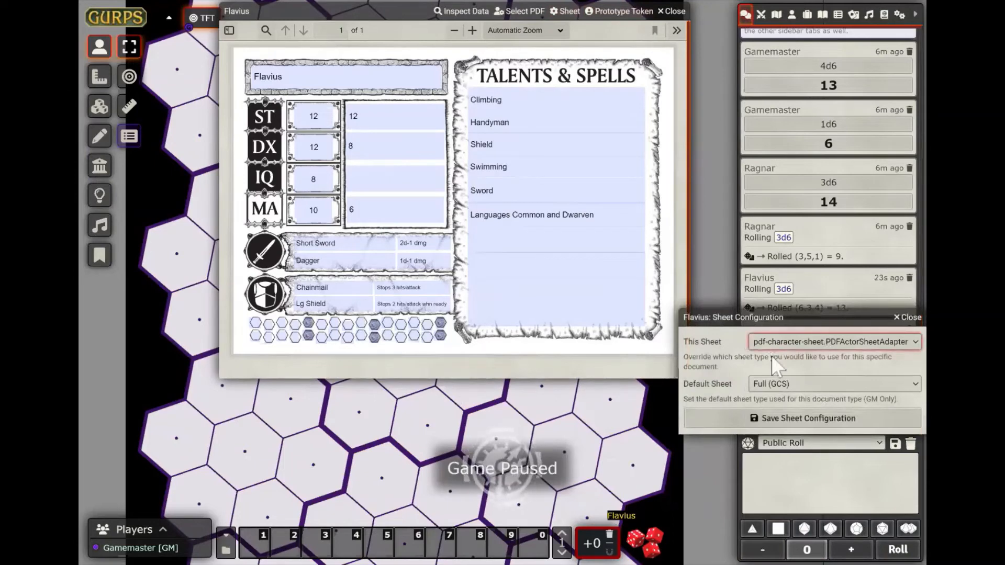
click(778, 366)
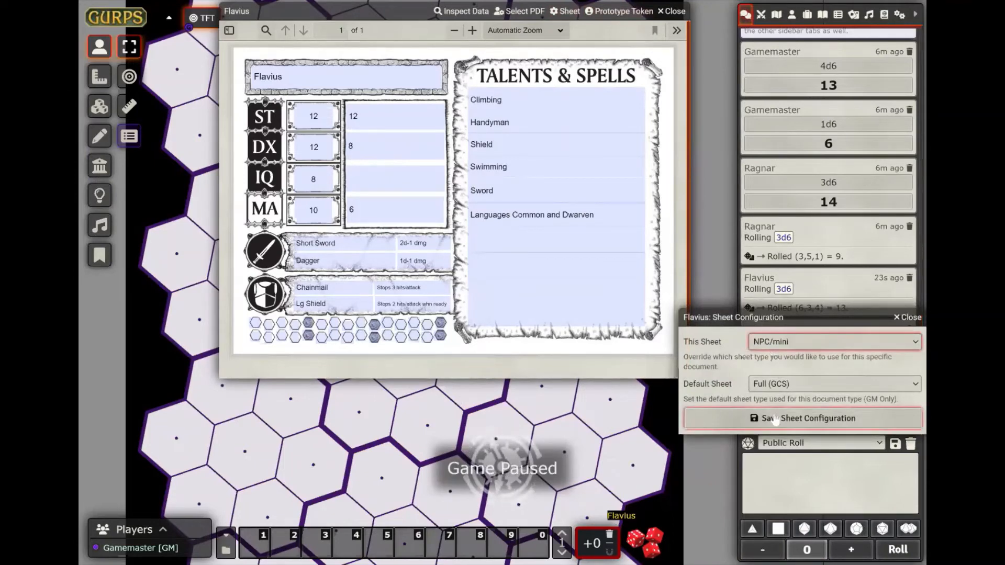
click(778, 418)
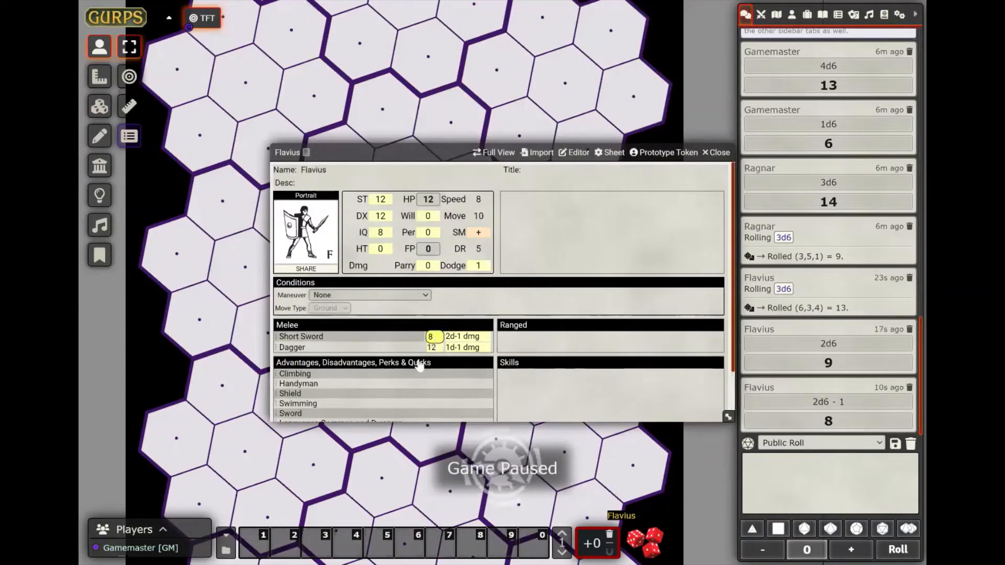
Add Flavius's Short Sword attack at level 8 to macro slot 1 and its 2d-1 dmg roll to slot 2.
drag(367, 428, 254, 542)
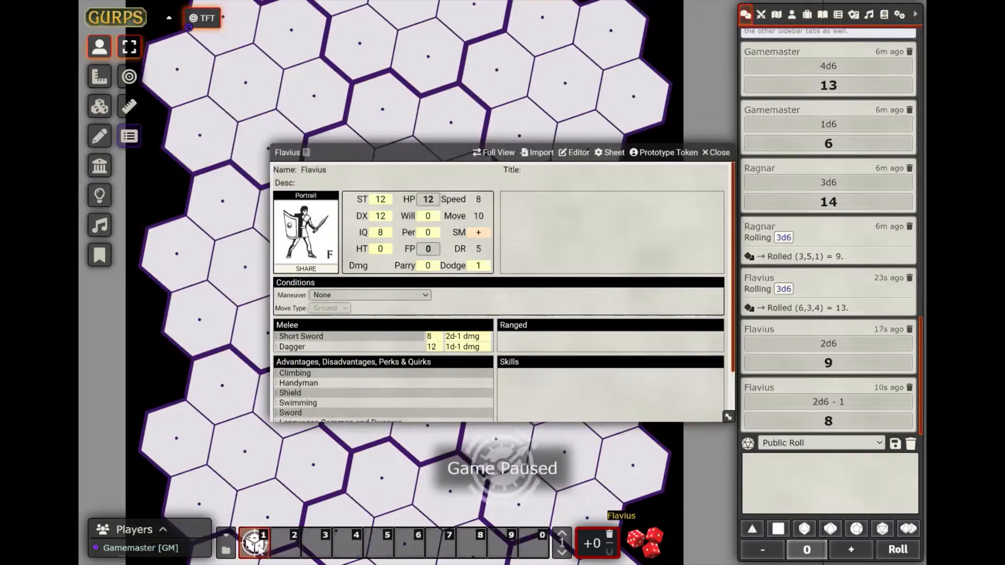
drag(471, 349, 283, 547)
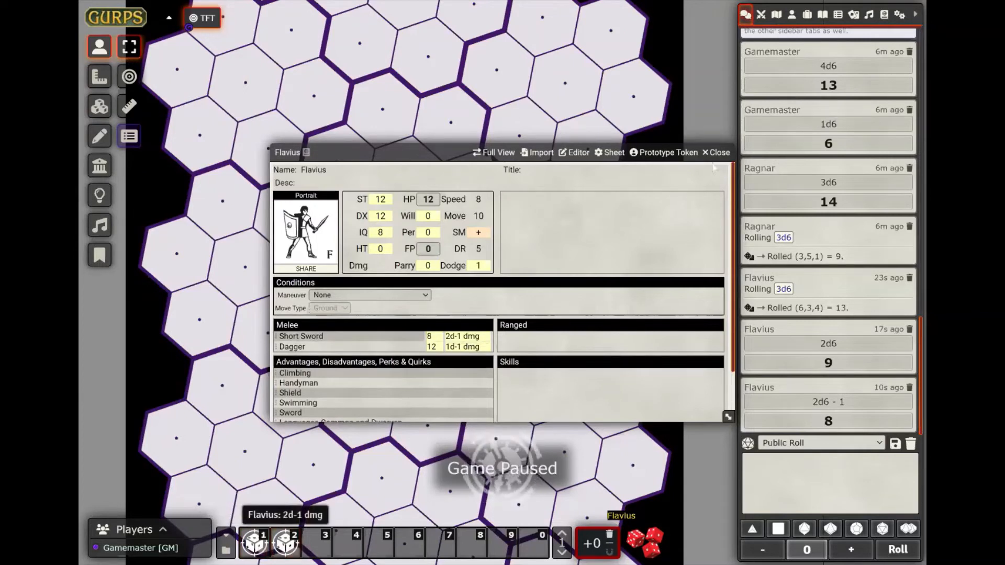
Switch Flavius's sheet type back to the PDF adapter and shrink the sheet window to uncover the map, chat log and macro slots.
click(616, 153)
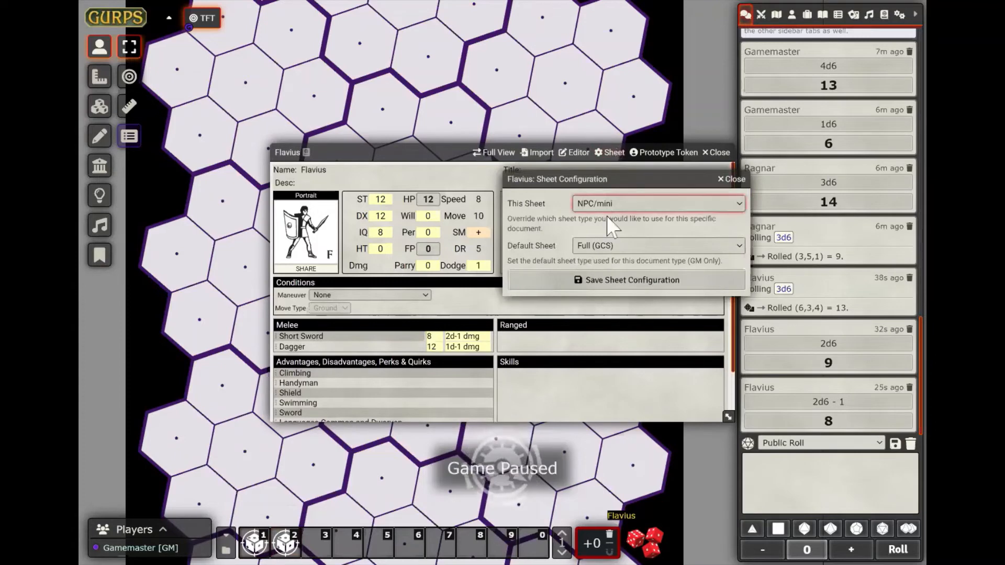
click(610, 254)
click(651, 282)
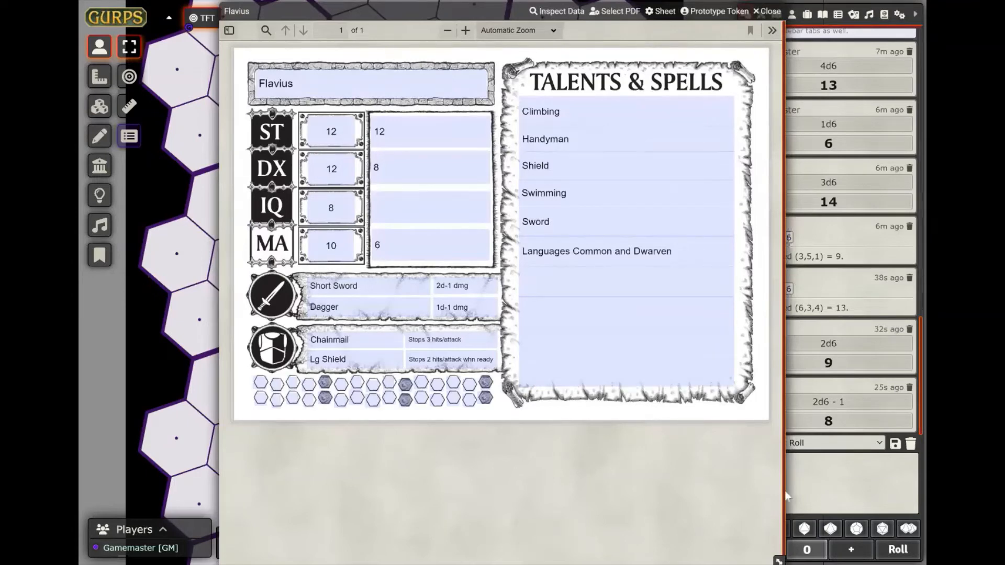
drag(785, 491, 782, 559)
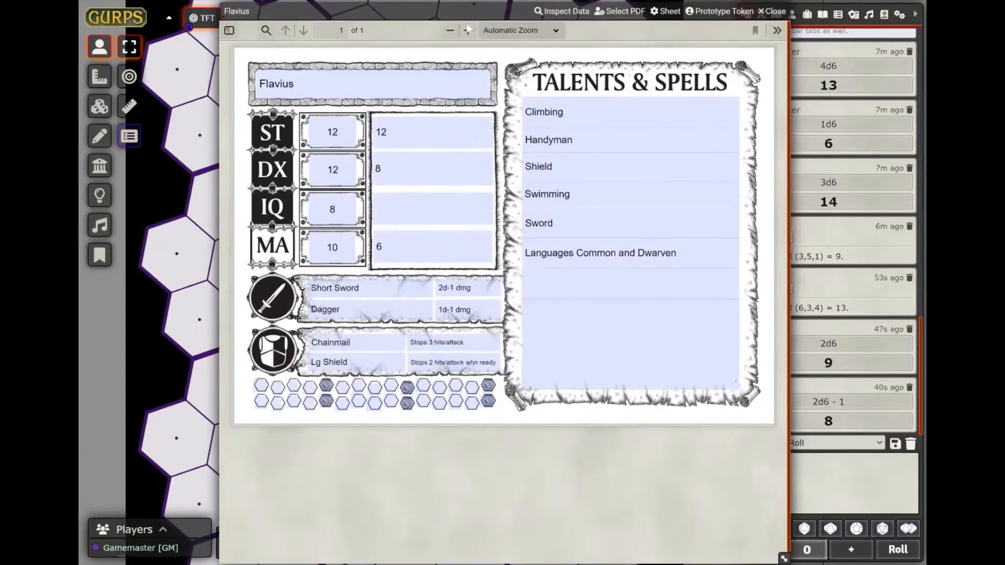
drag(783, 559, 565, 189)
drag(629, 288, 635, 306)
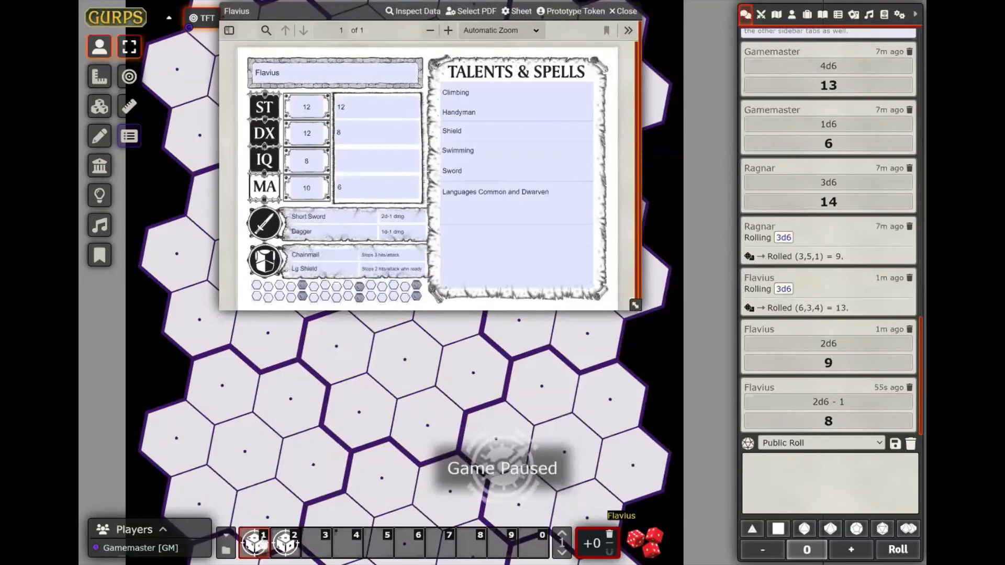
Test the Short Sword macro in slot 1, correct its roll line to /r [M:"Short Sword"] without the leading space, and save it.
click(255, 543)
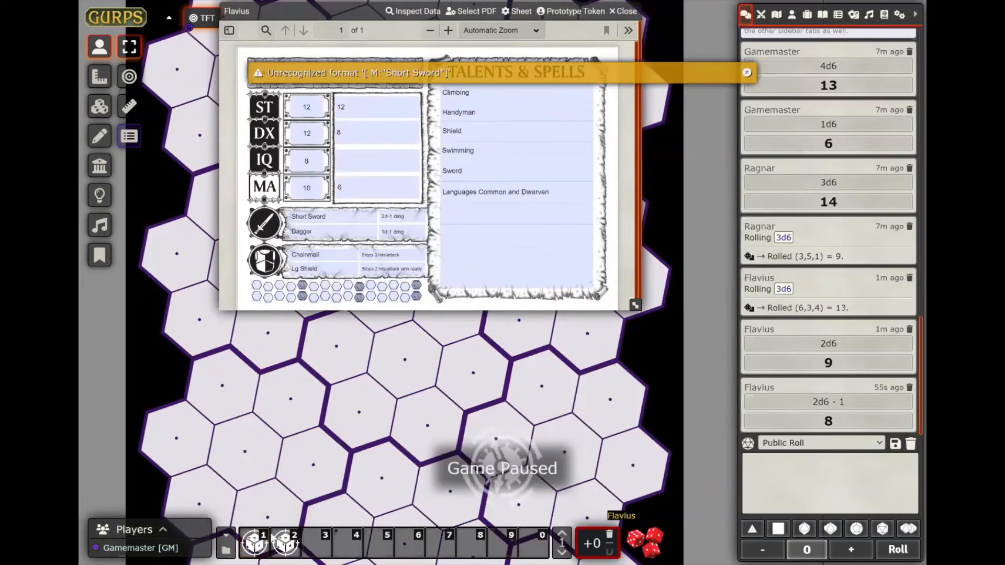
right_click(255, 543)
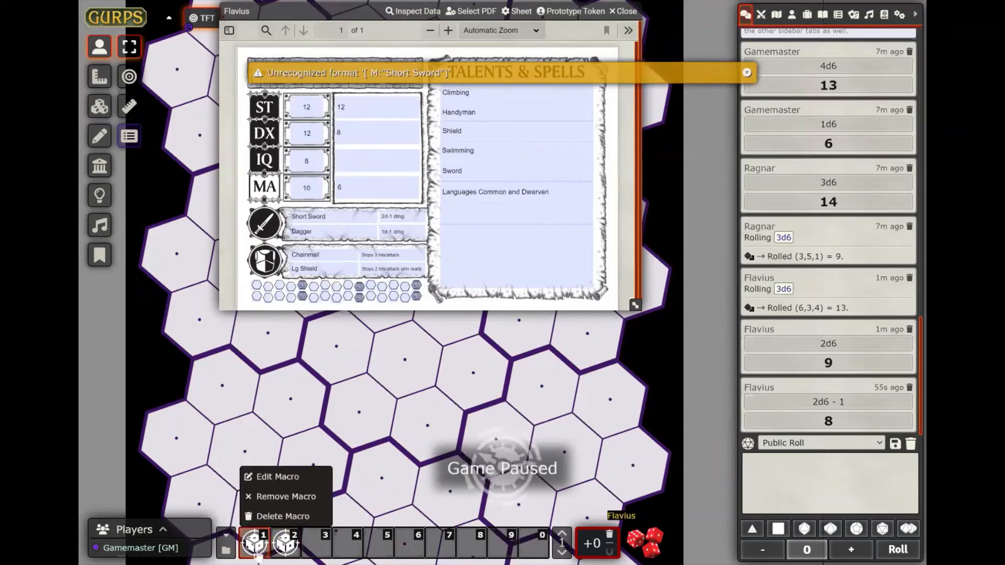
click(292, 476)
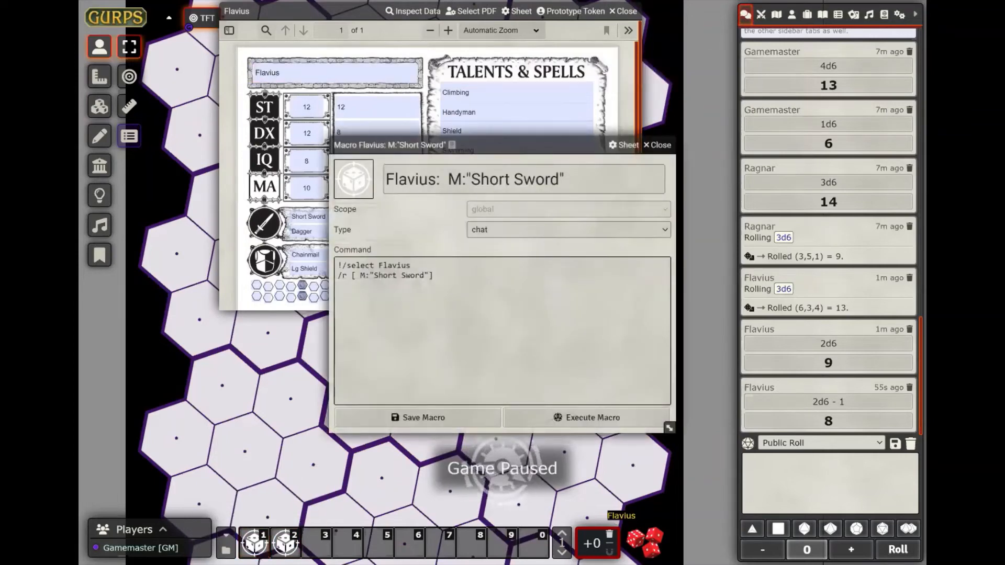
click(360, 275)
key(BackSpace)
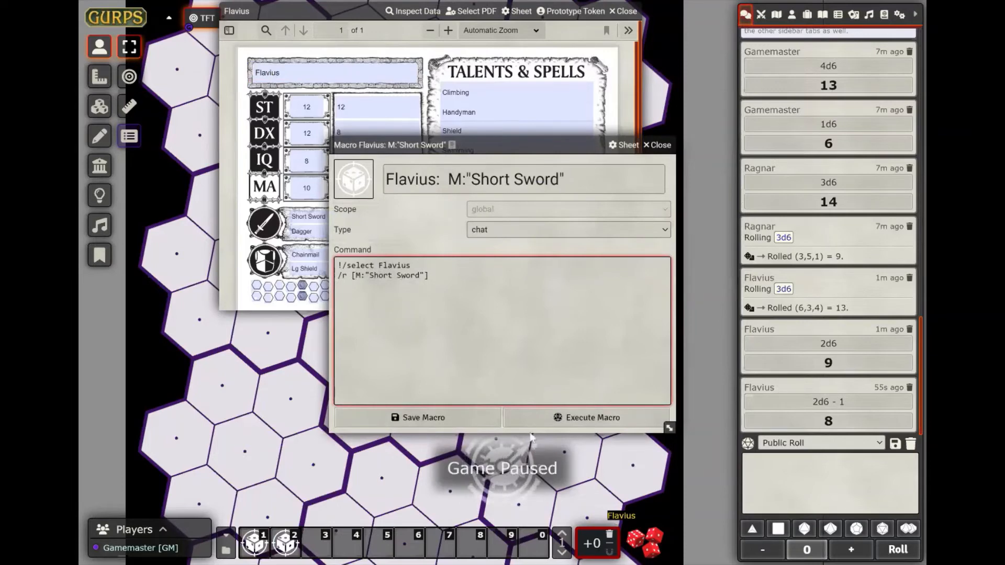
click(421, 417)
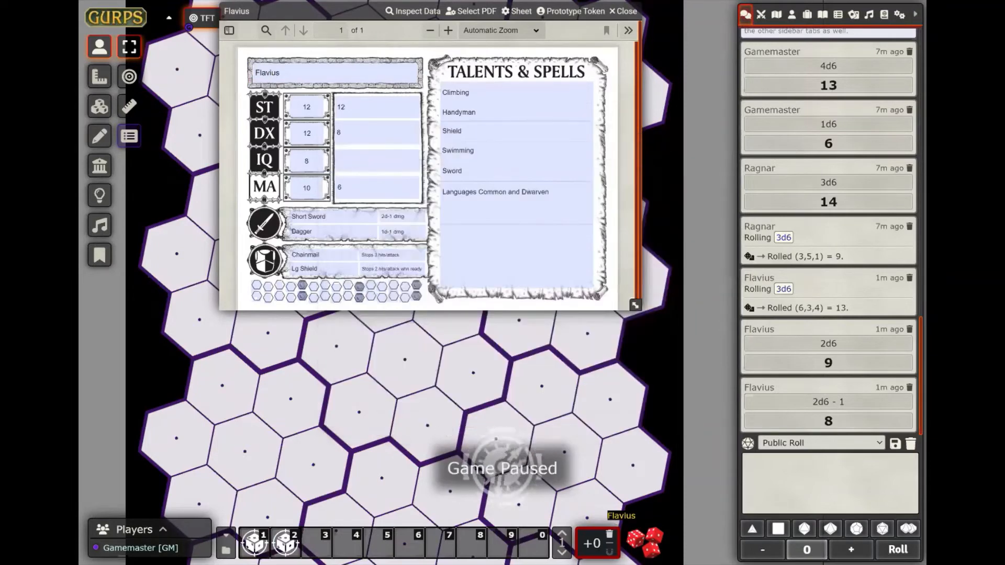
Run Flavius's Short Sword attack macro and the 2d-1 damage macro twice each.
click(254, 557)
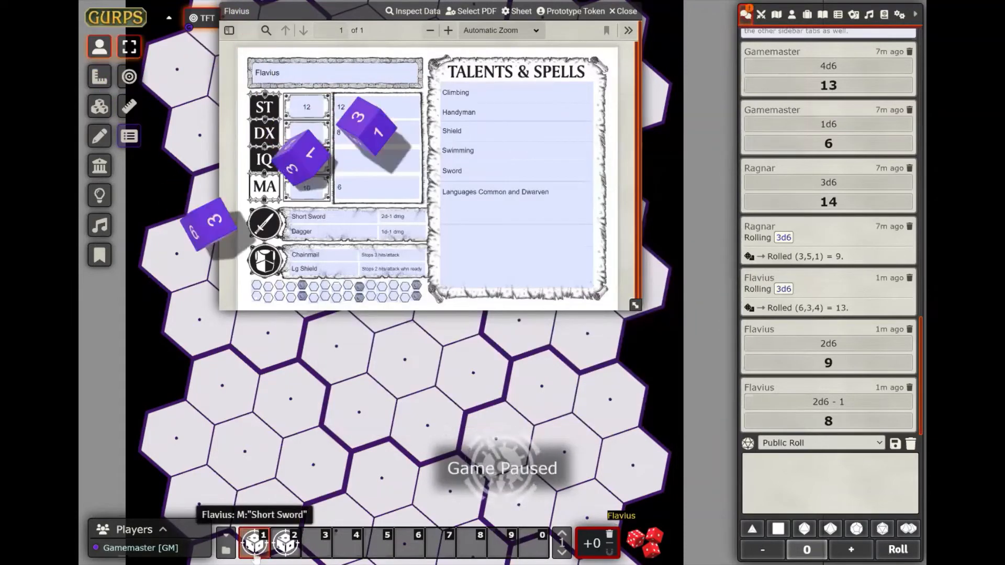
click(285, 554)
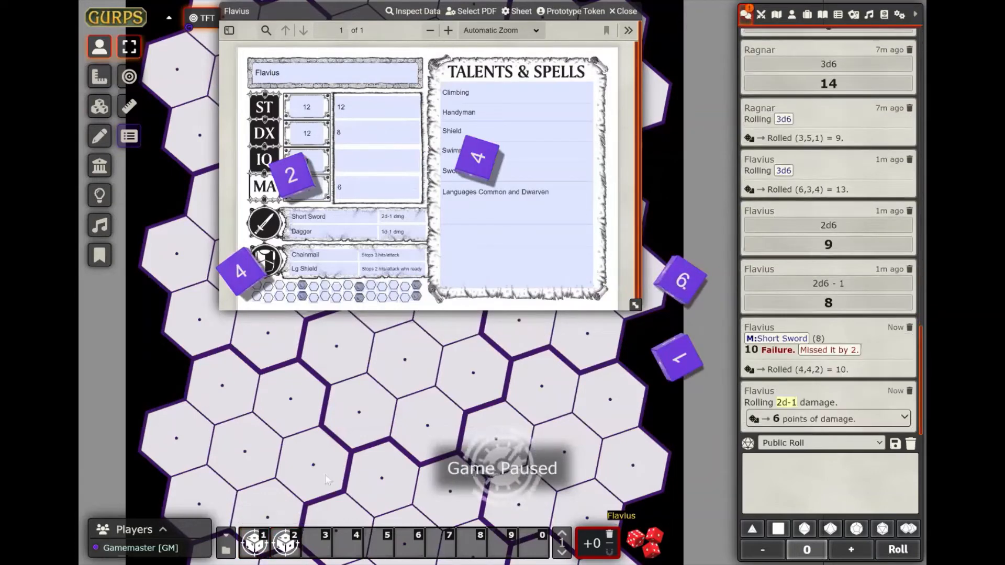
key(1)
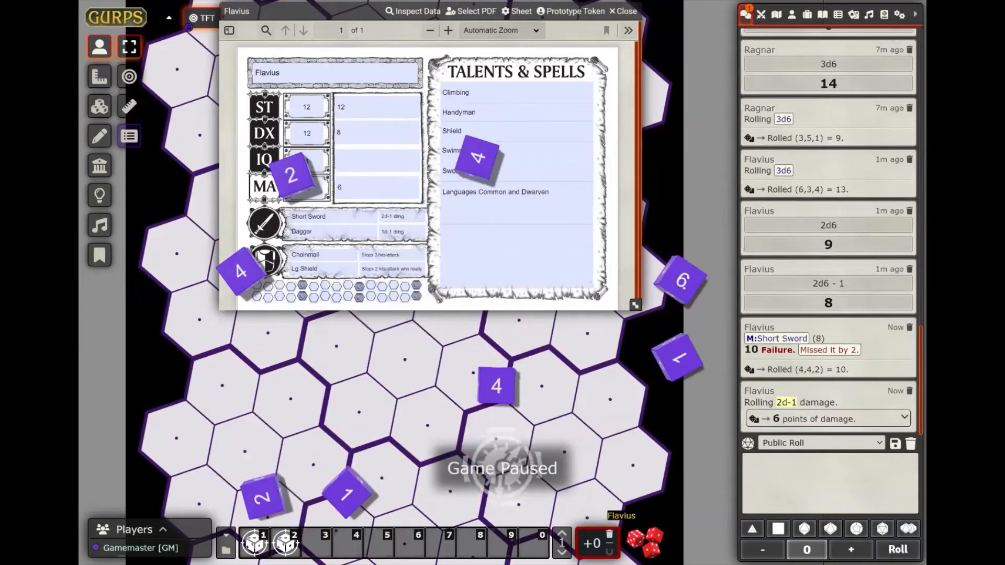
key(2)
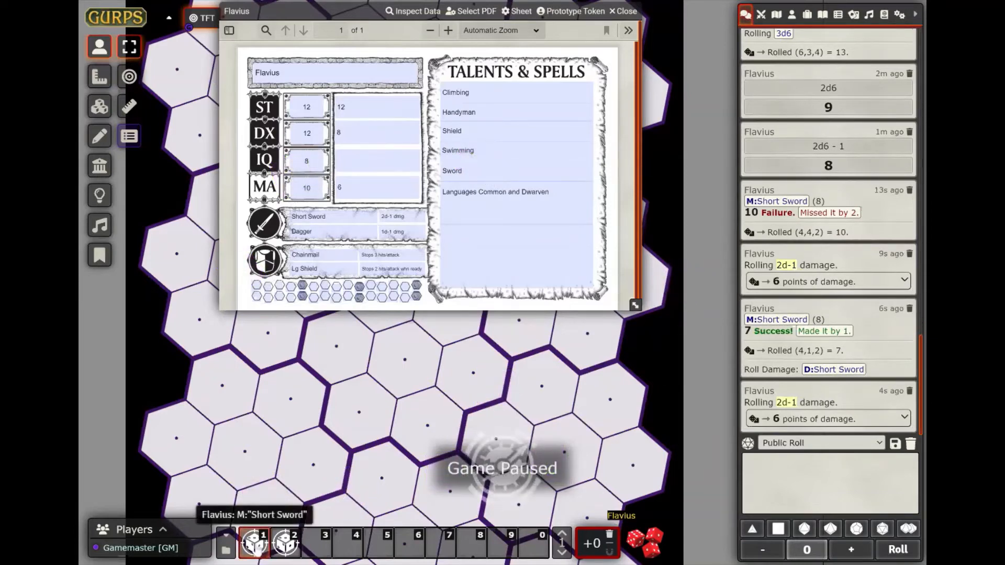
Set the icon of the Short Sword attack macro in slot 1 to icons/svg/sword.svg and close its editor.
click(254, 544)
right_click(254, 544)
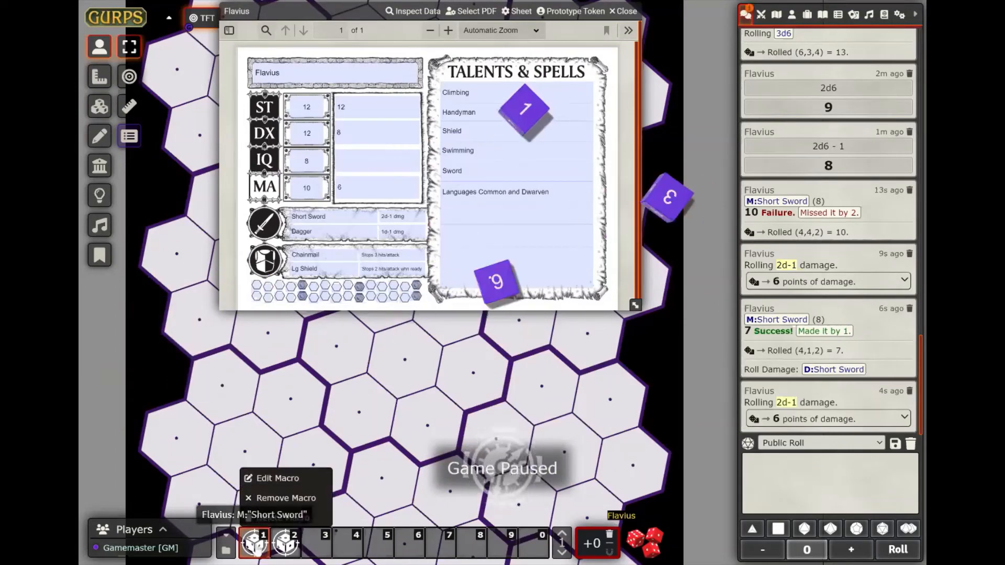
click(278, 476)
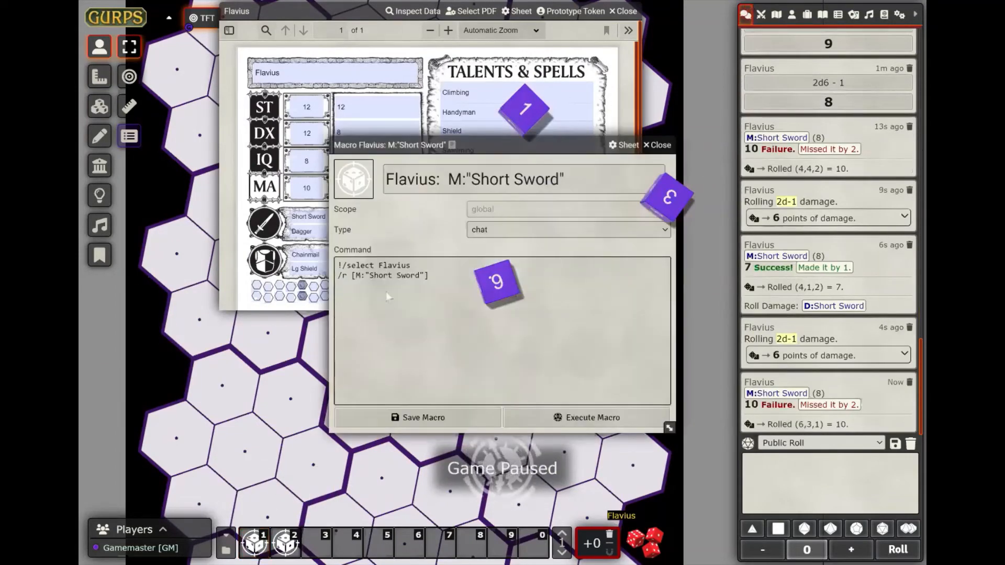
click(359, 189)
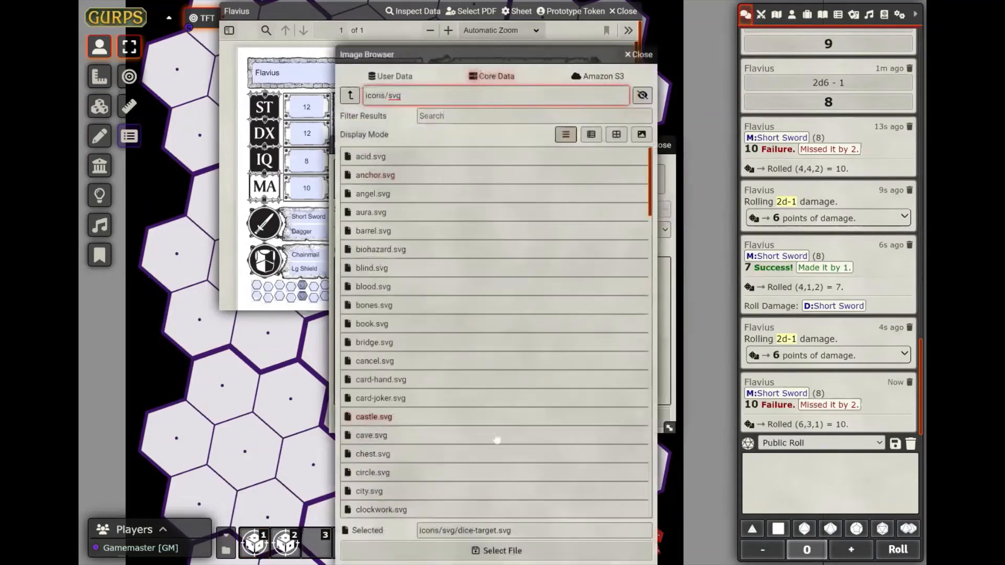
drag(650, 212, 675, 465)
click(414, 466)
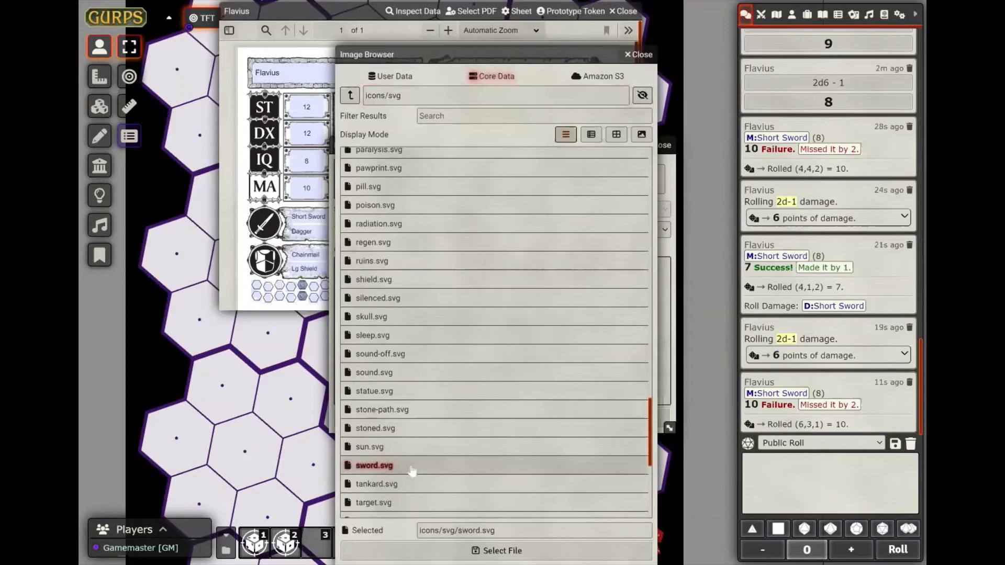
click(476, 551)
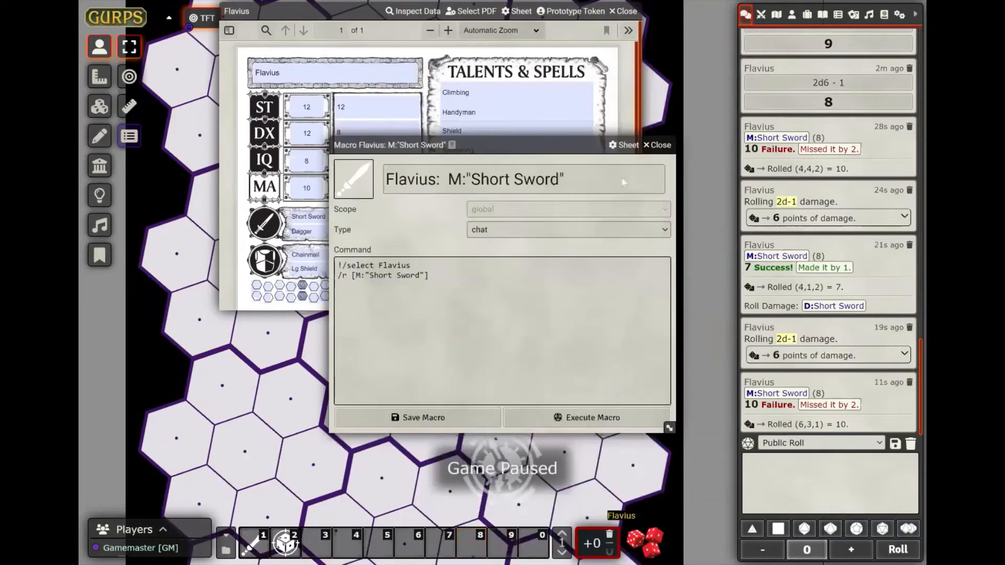
click(657, 145)
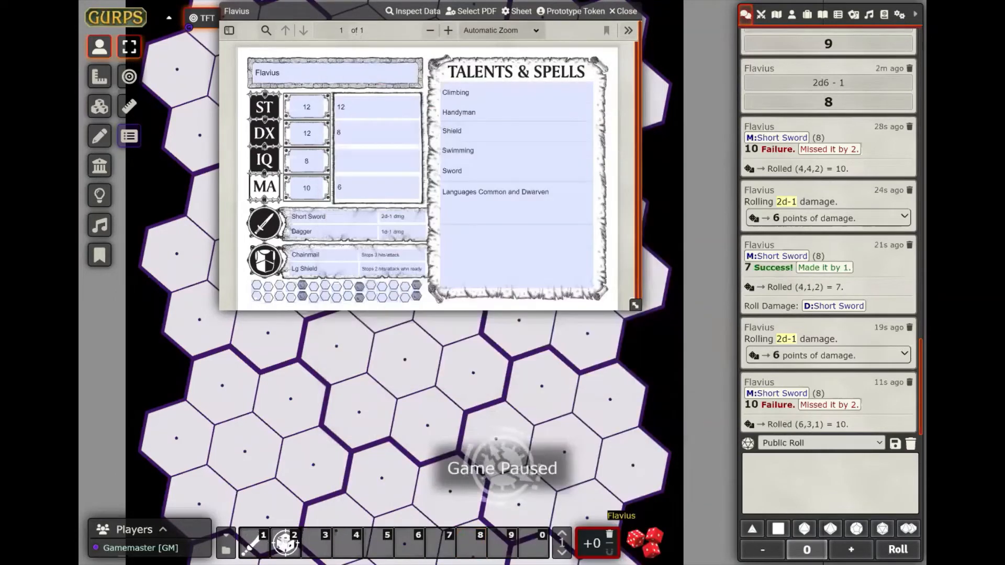
Set the icon of the 2d-1 dmg macro in slot 2 to icons/svg/blood.svg and close its editor.
click(285, 543)
right_click(286, 543)
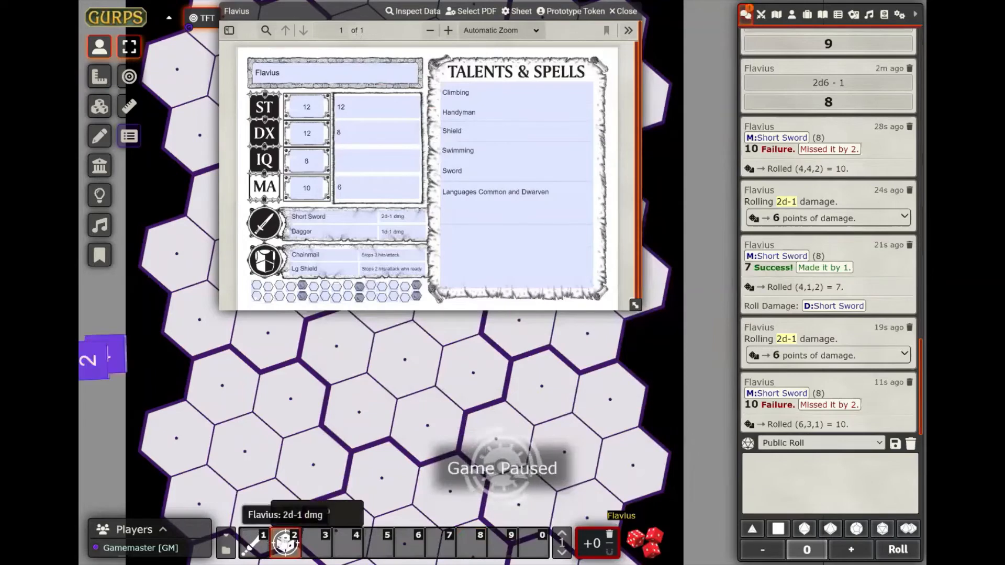
click(306, 489)
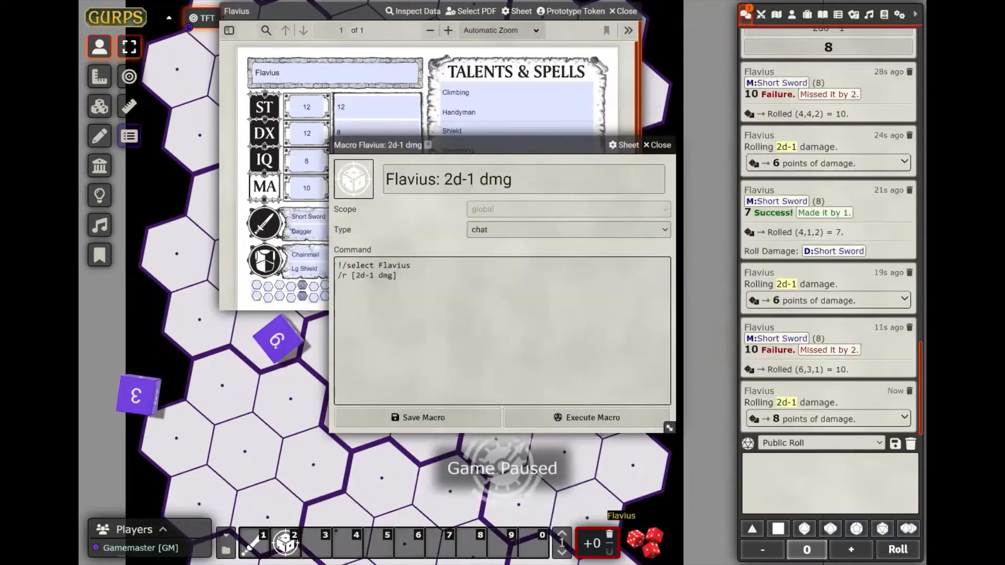
click(354, 179)
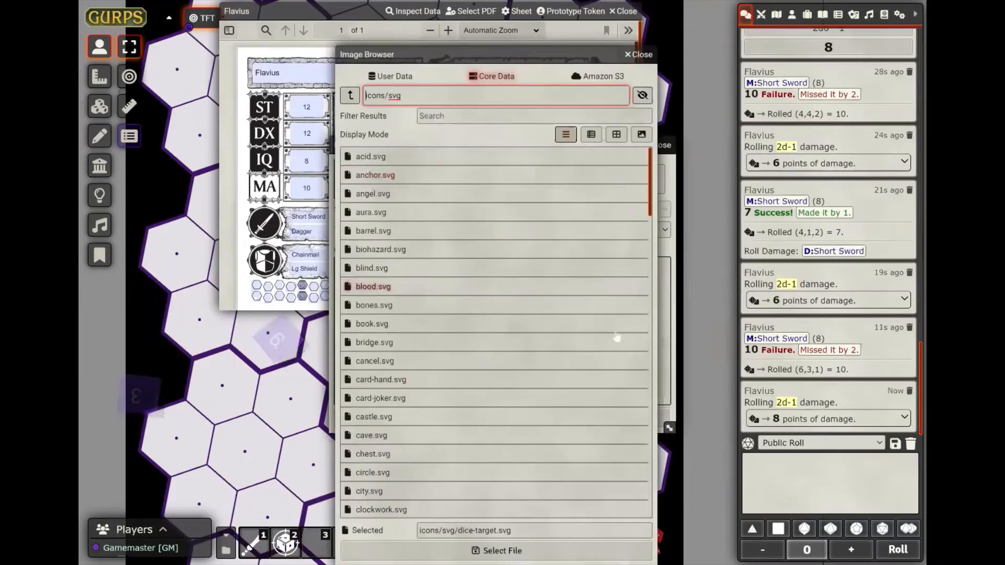
click(381, 293)
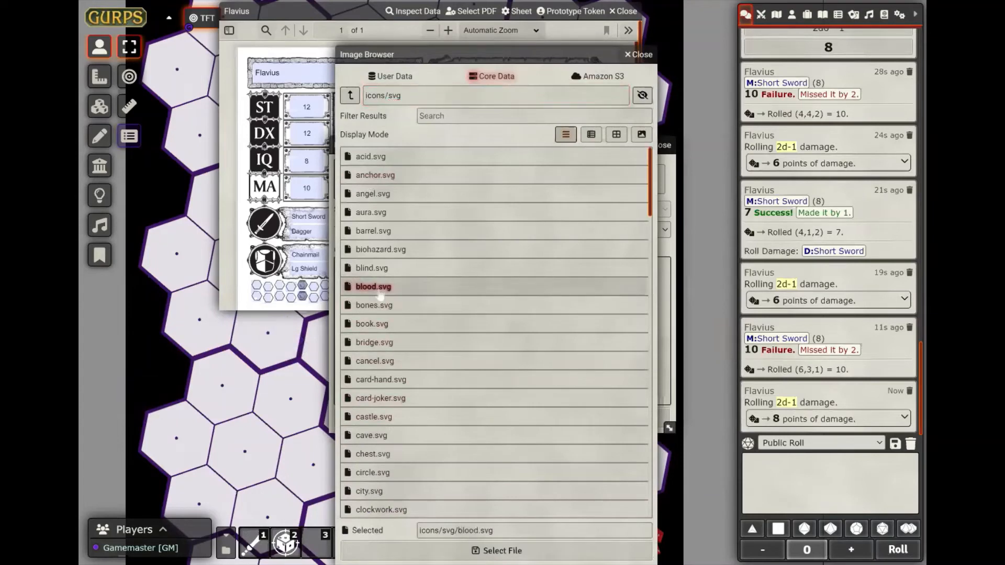
click(503, 559)
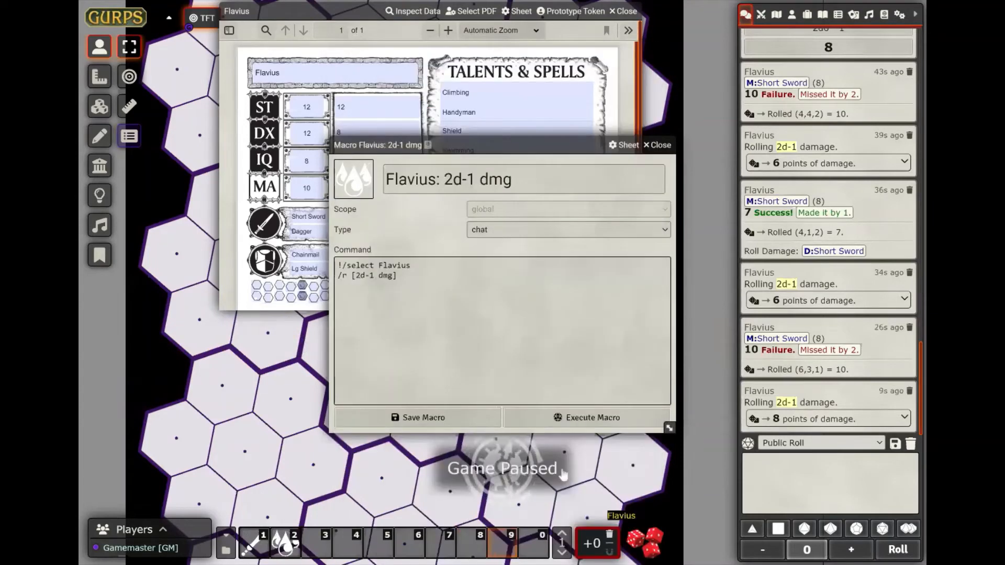
click(663, 146)
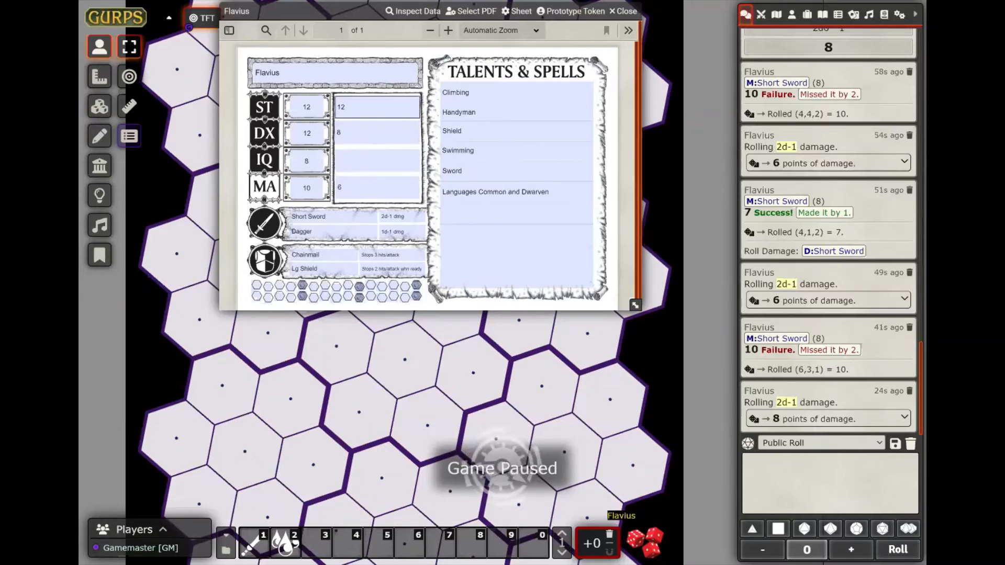
Try setting the current-value field beside ST on Flavius's PDF sheet to 8 and restore it to 12.
click(361, 108)
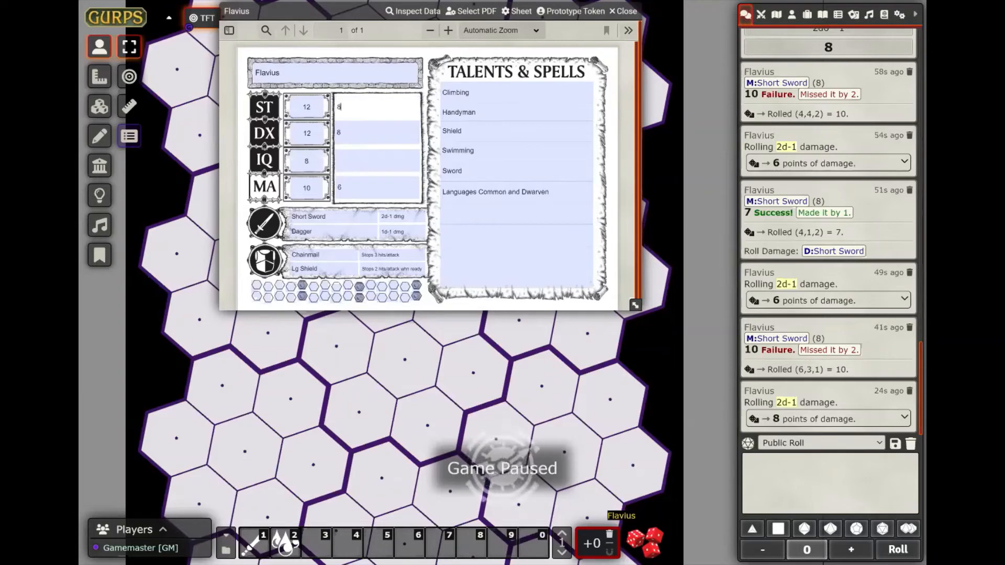
click(361, 132)
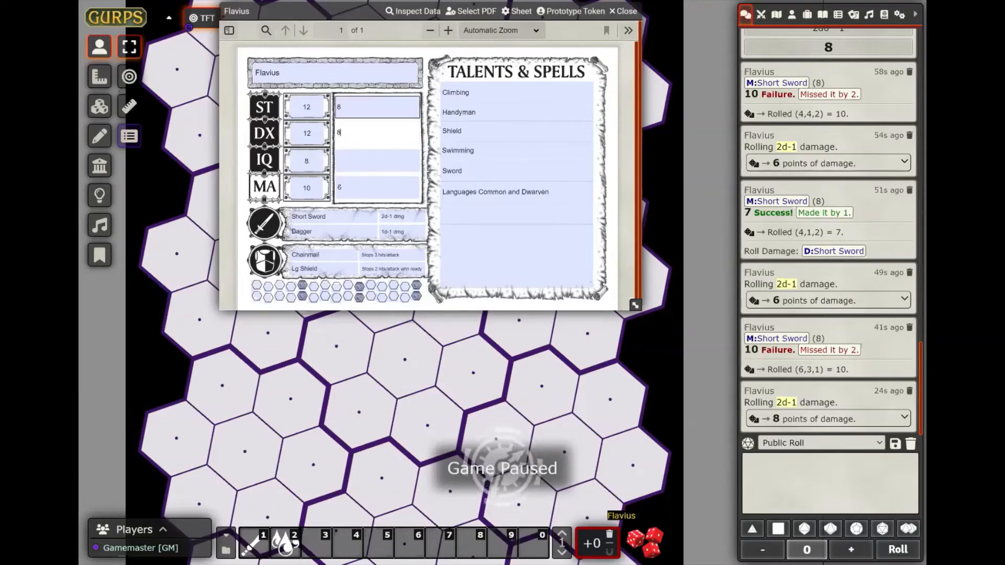
click(367, 107)
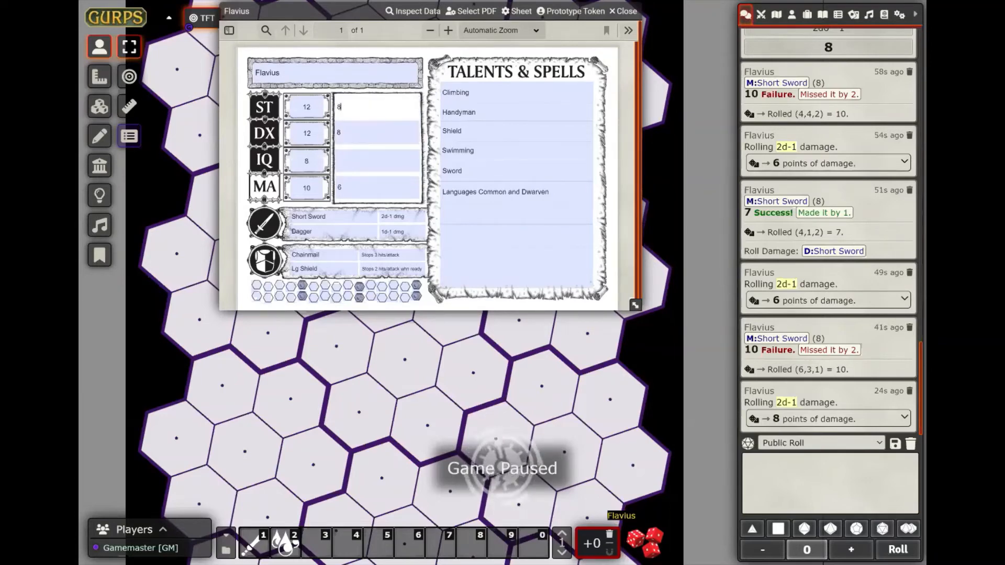
click(367, 158)
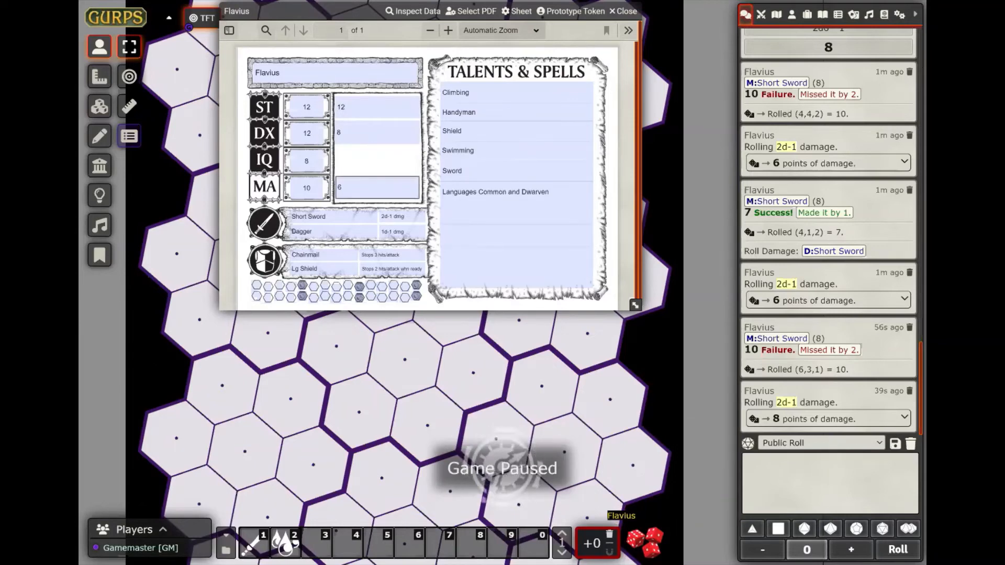
click(377, 133)
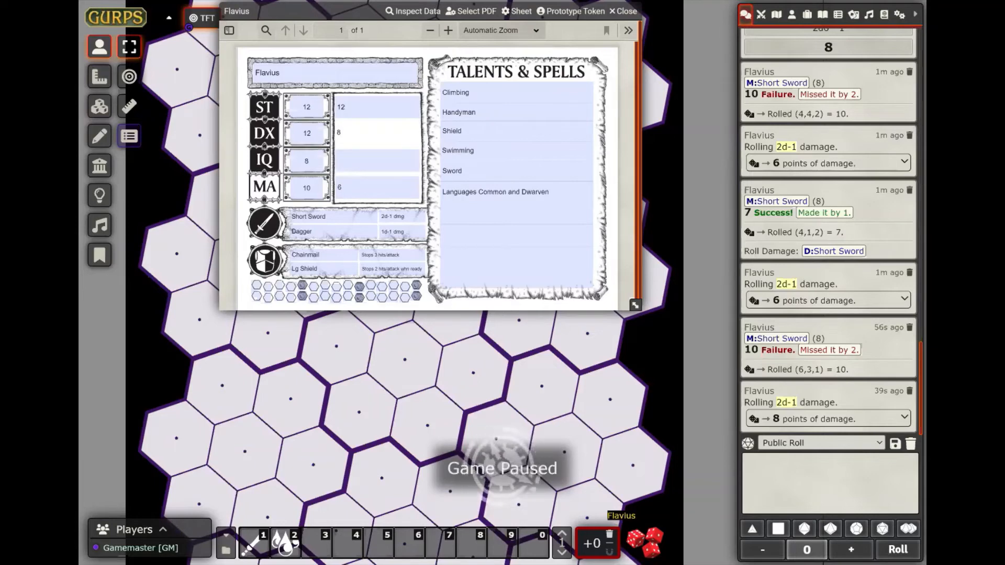
click(376, 161)
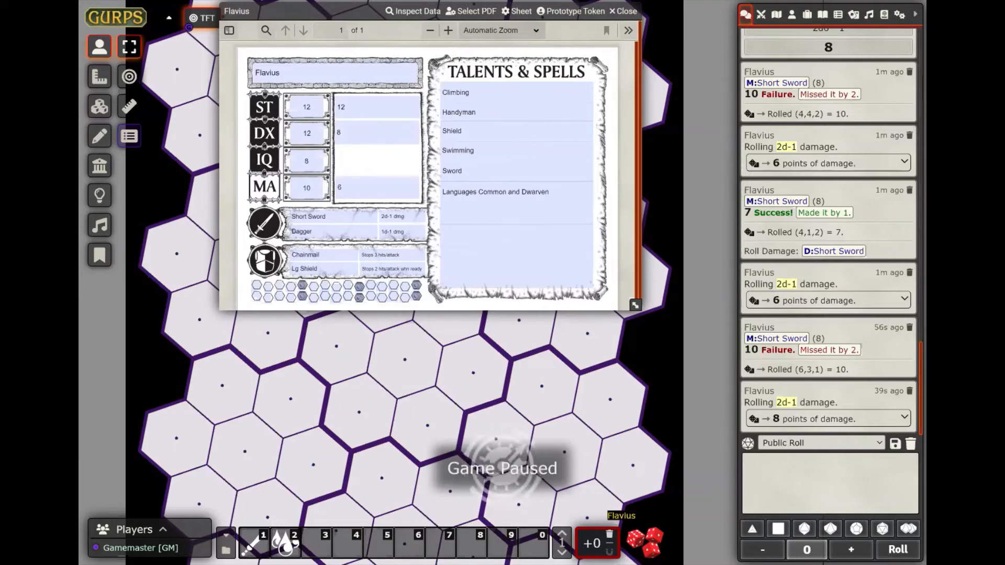
click(343, 187)
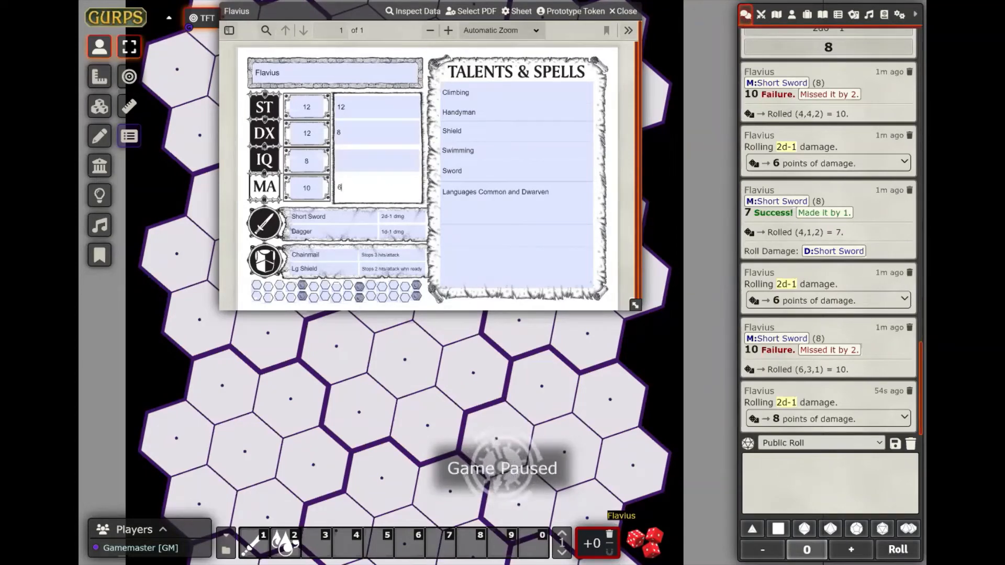
click(355, 160)
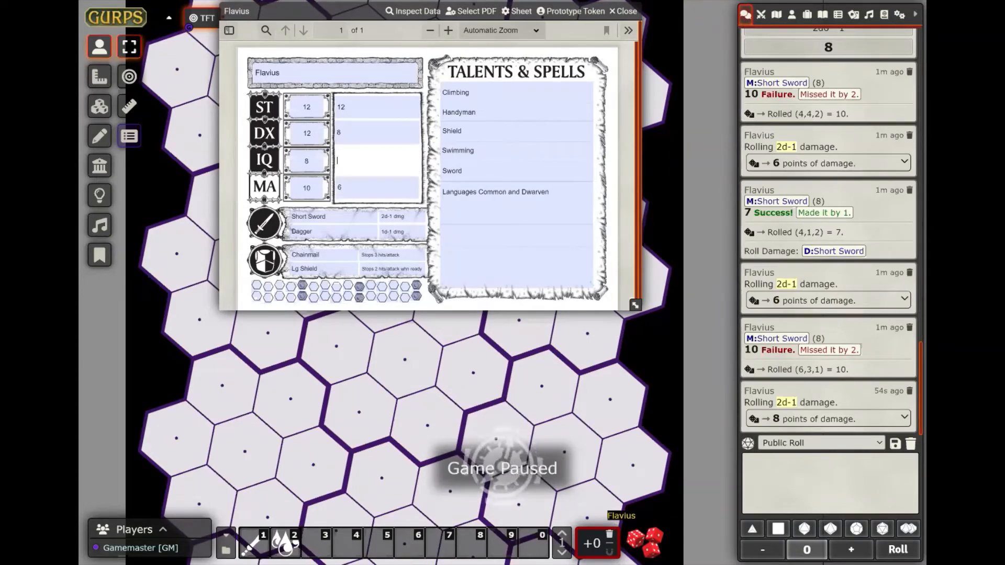
Change Flavius's sheet type from the PDF adapter to NPC/mini and save the sheet configuration.
click(517, 12)
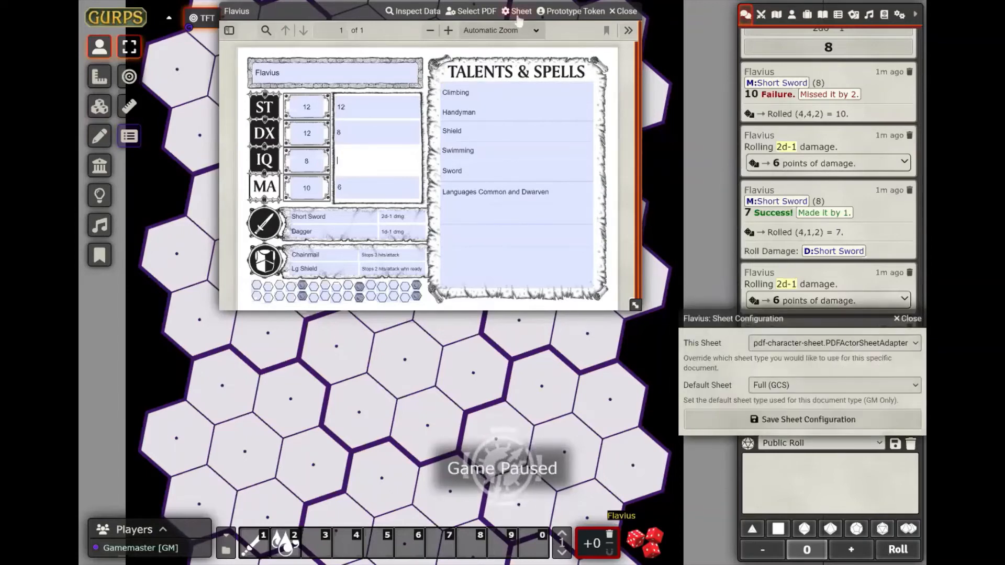
click(794, 347)
click(793, 356)
click(802, 419)
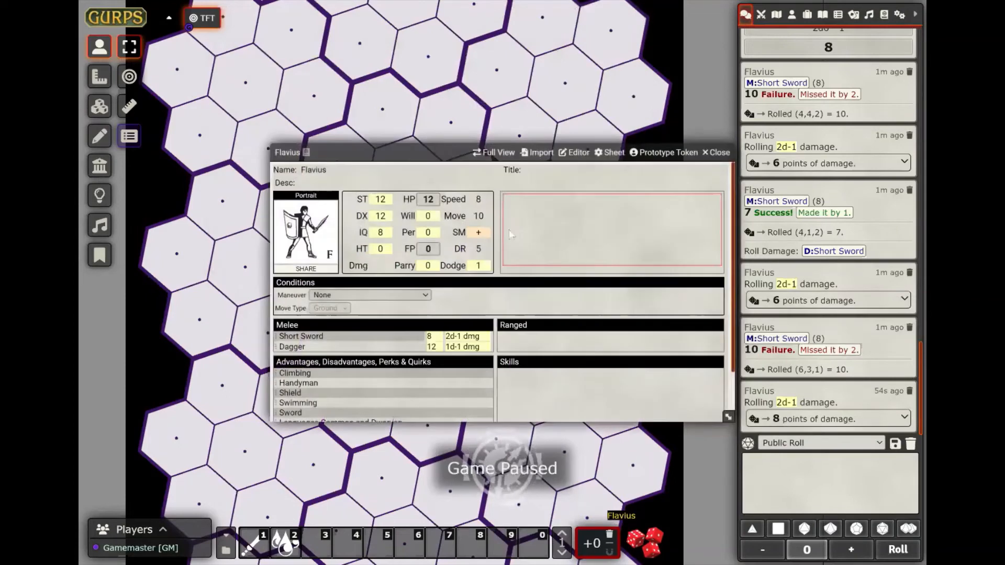
Try setting the Move value for encumbrance level None to 6 in Flavius's editor sheet and restore it to 10.
key(Escape)
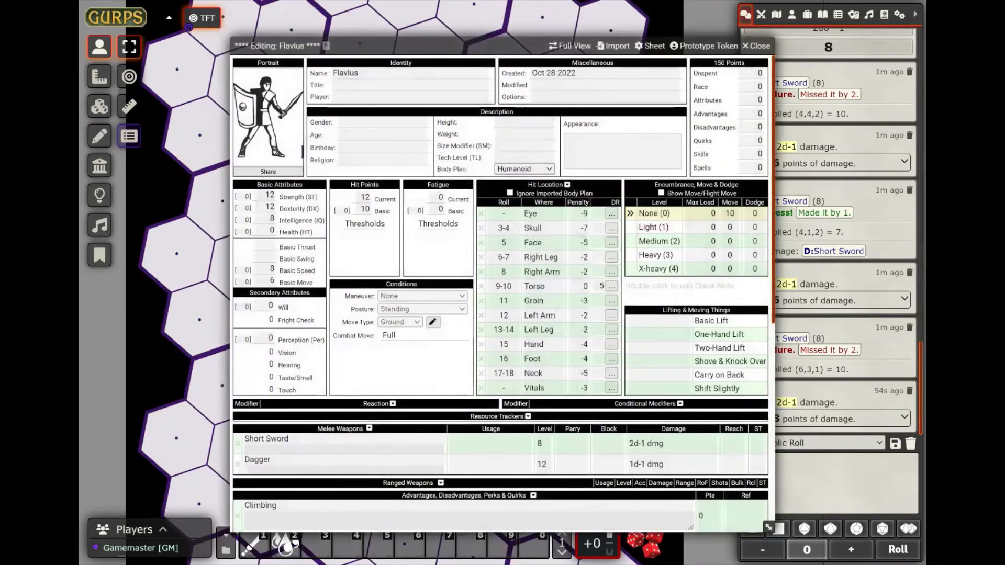
click(732, 214)
key(BackSpace)
key(BackSpace)
text(6)
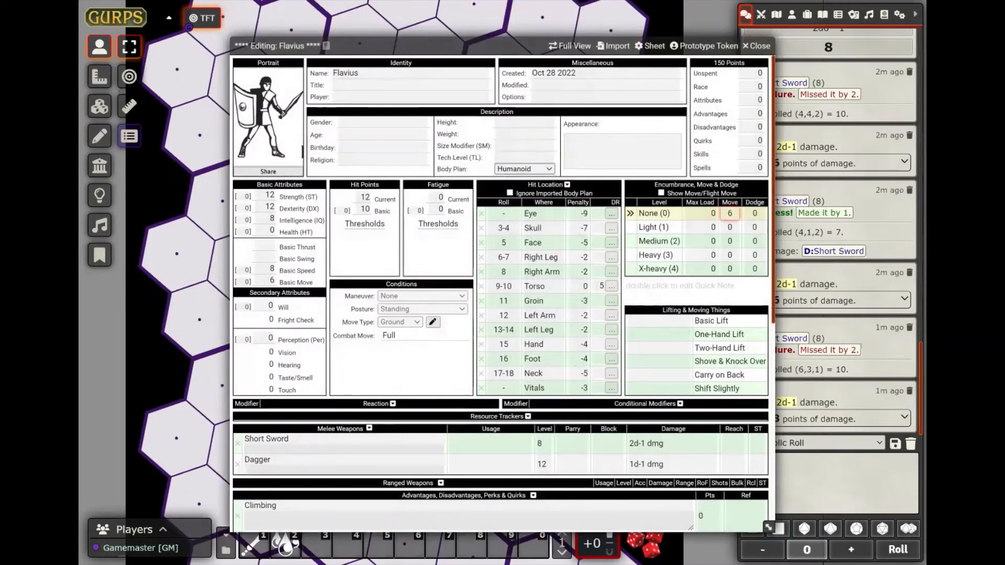
click(753, 227)
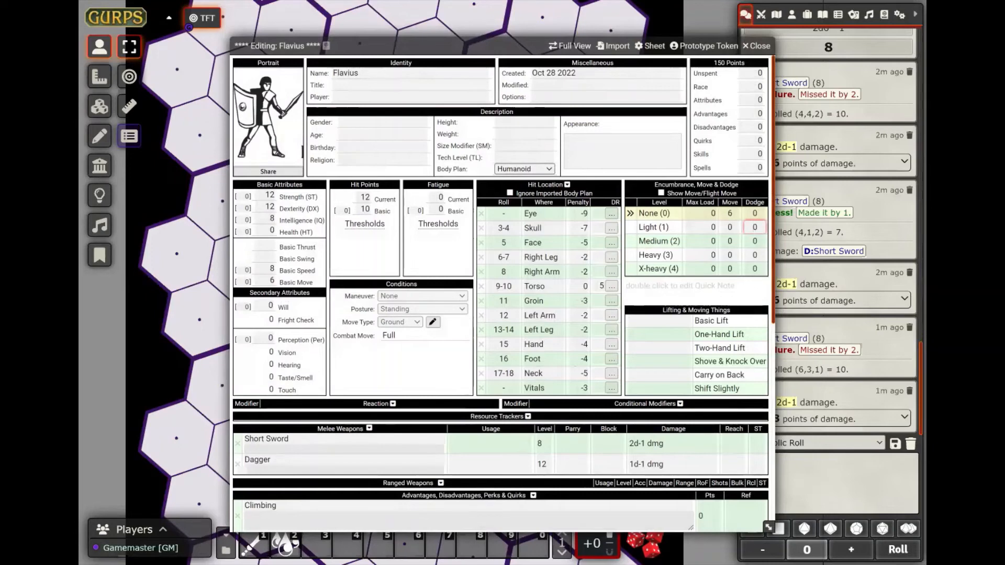
click(732, 214)
text(10)
click(728, 241)
Switch Flavius's sheet type back to the PDF adapter, save the sheet configuration and close the character sheet.
click(651, 45)
click(657, 99)
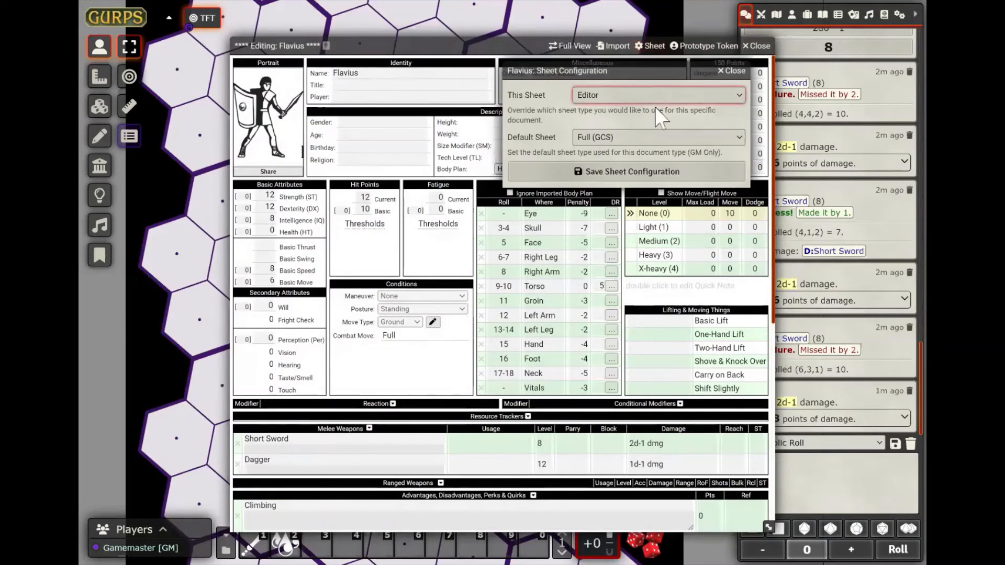
click(658, 158)
click(659, 173)
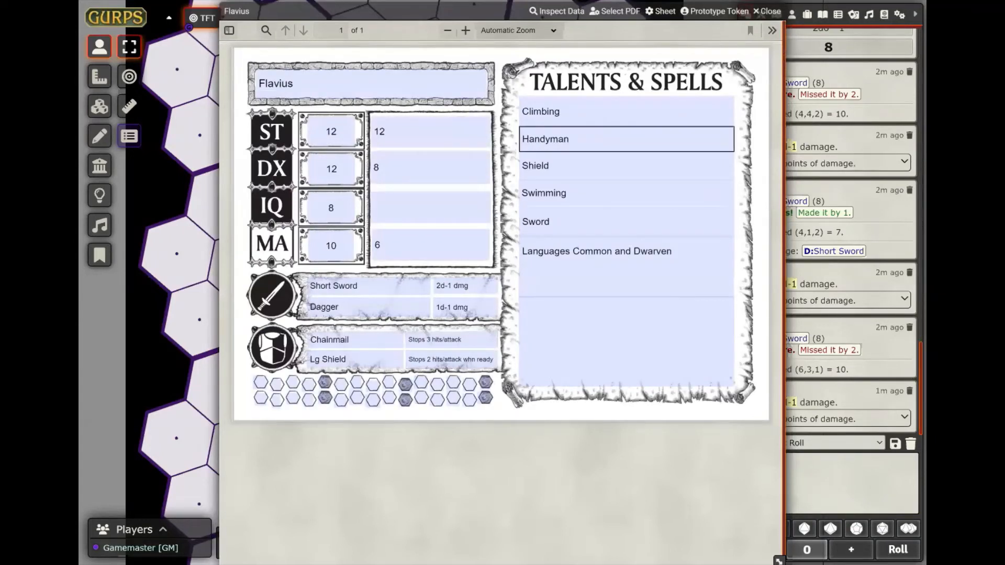
click(766, 13)
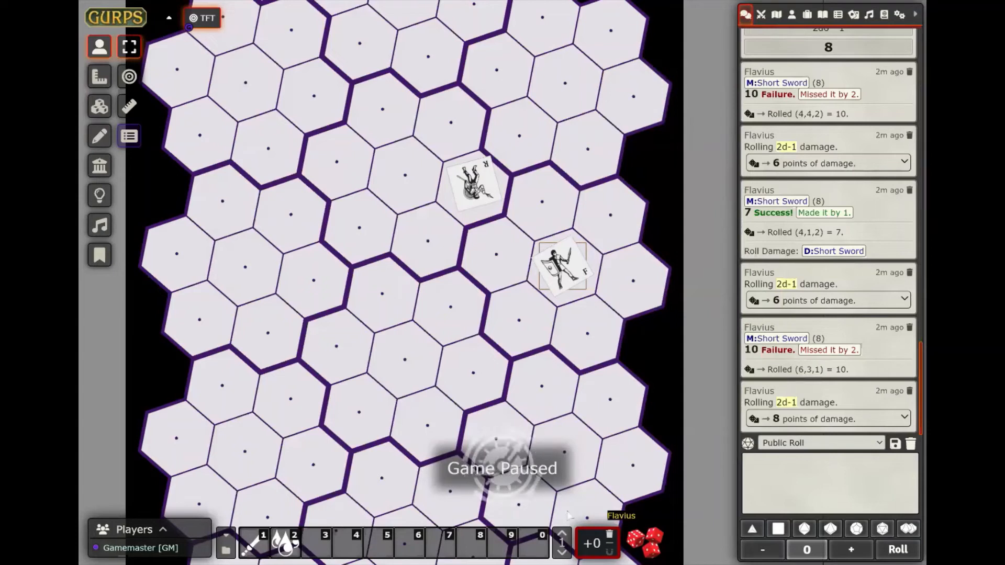
Create a chat macro named 1D6 with the command /r 1d6 in slot 1 of hotbar page 2, save it and test it.
click(562, 535)
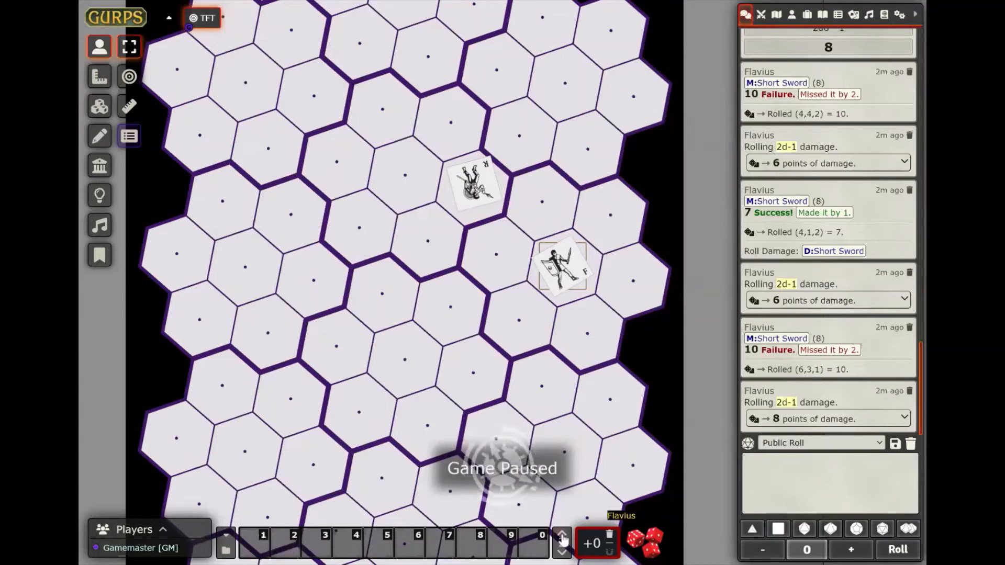
click(263, 550)
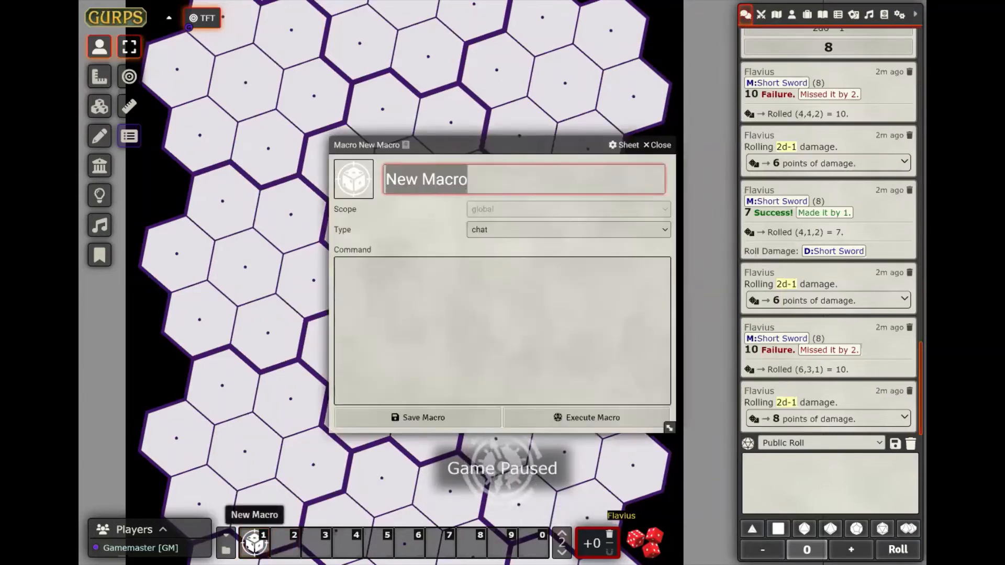
text(1D)
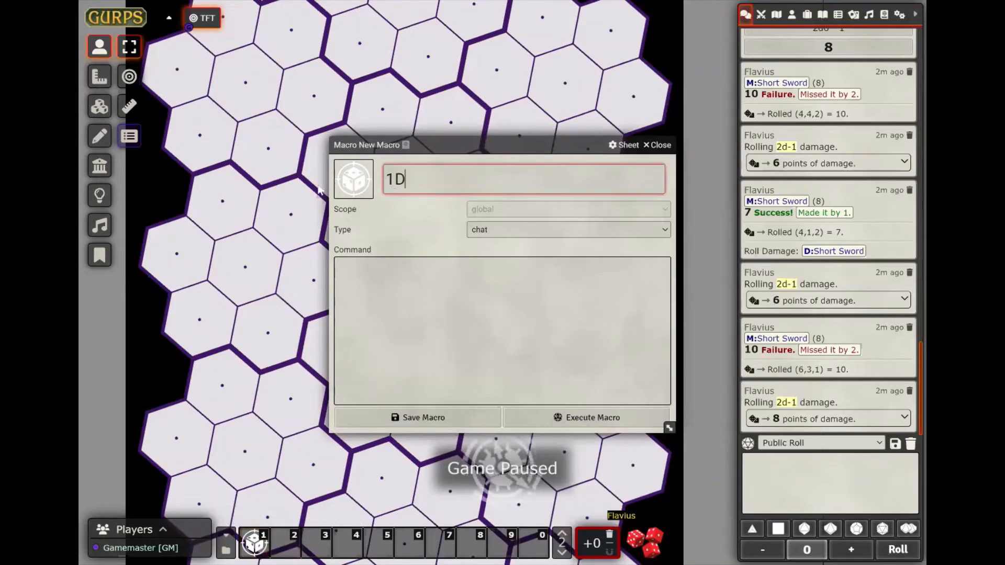
text(6)
click(460, 290)
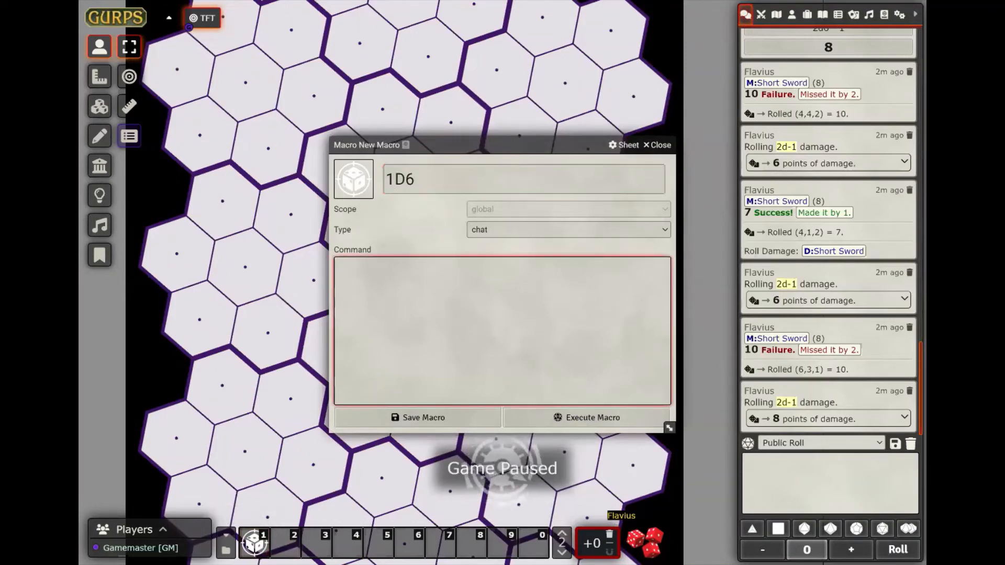
text(/r )
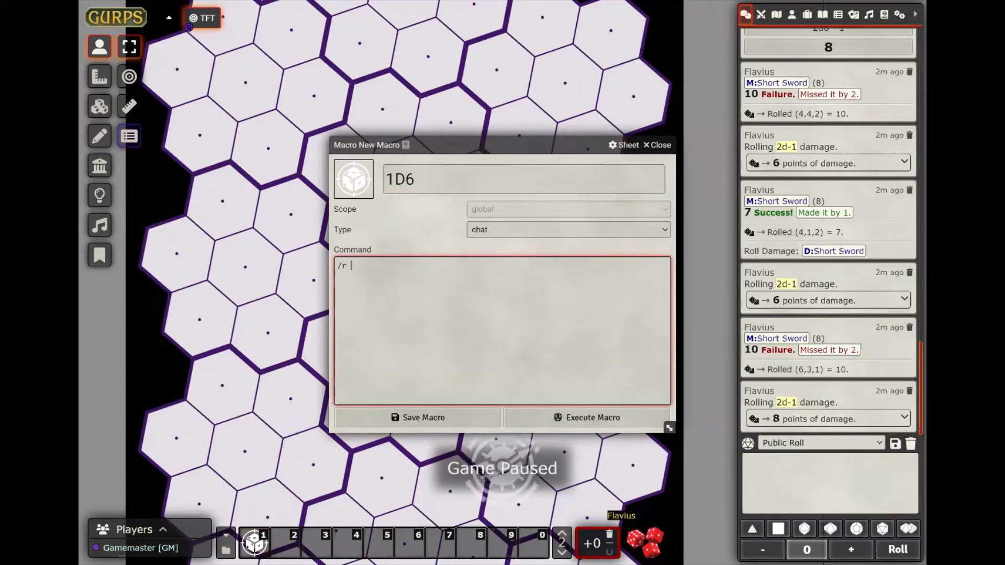
text(1d6)
click(432, 416)
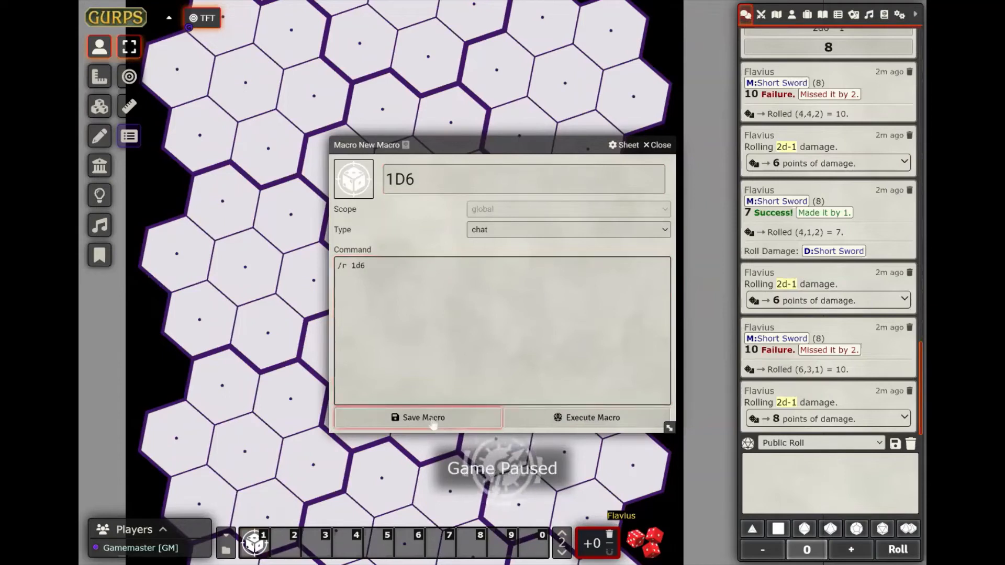
click(256, 547)
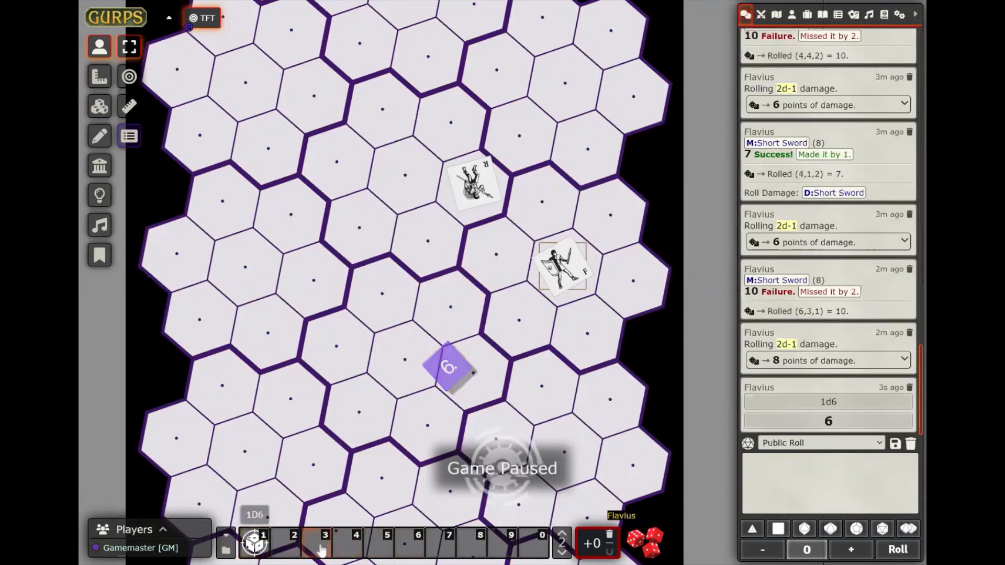
Create a chat macro named 3d6 with the command /r 3d6 in slot 3 and save it.
click(321, 548)
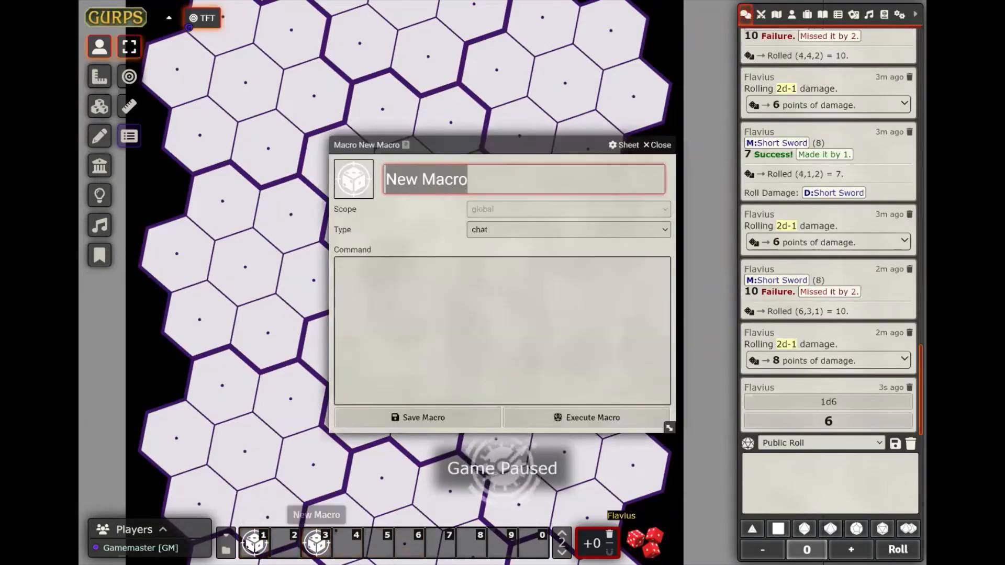
text(3d6)
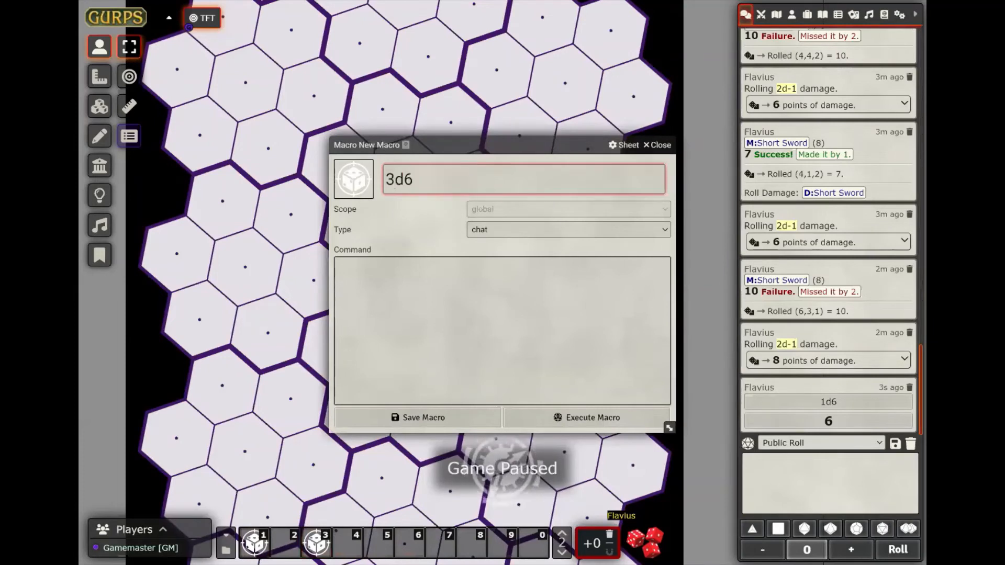
click(380, 268)
text(/r 3d6)
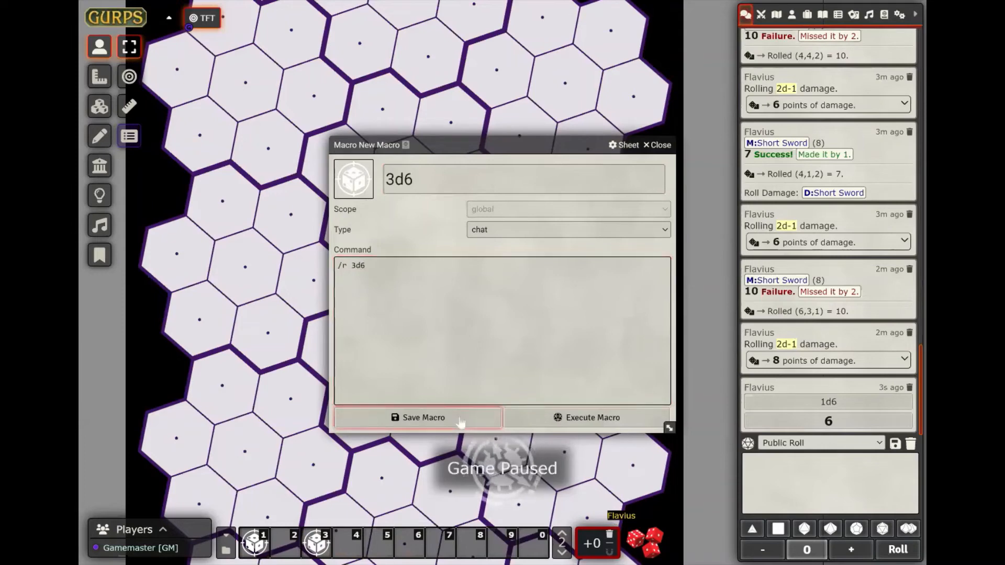
click(417, 418)
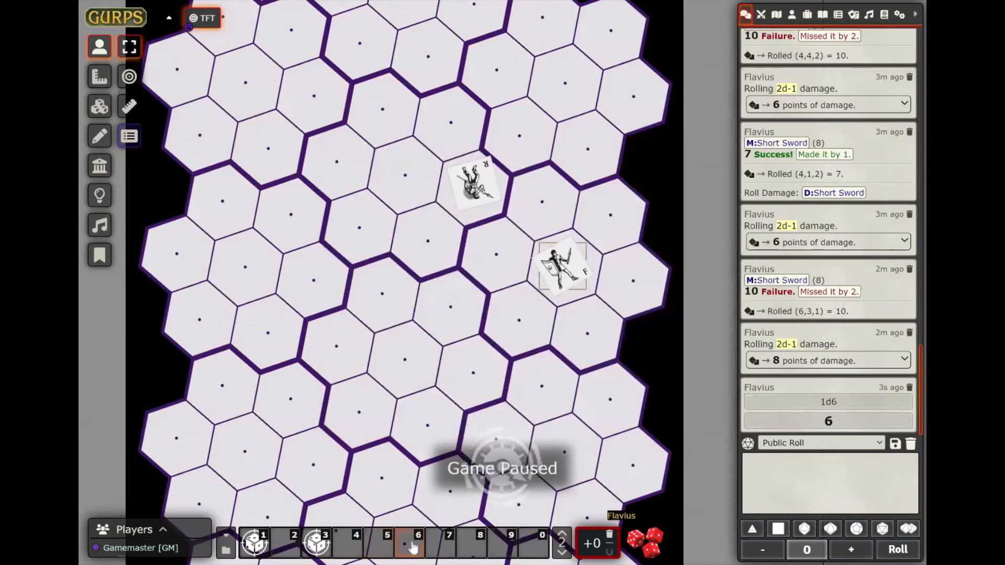
Create a chat macro named 6d6 with the command /r 6d6 in slot 6 and save it.
click(412, 547)
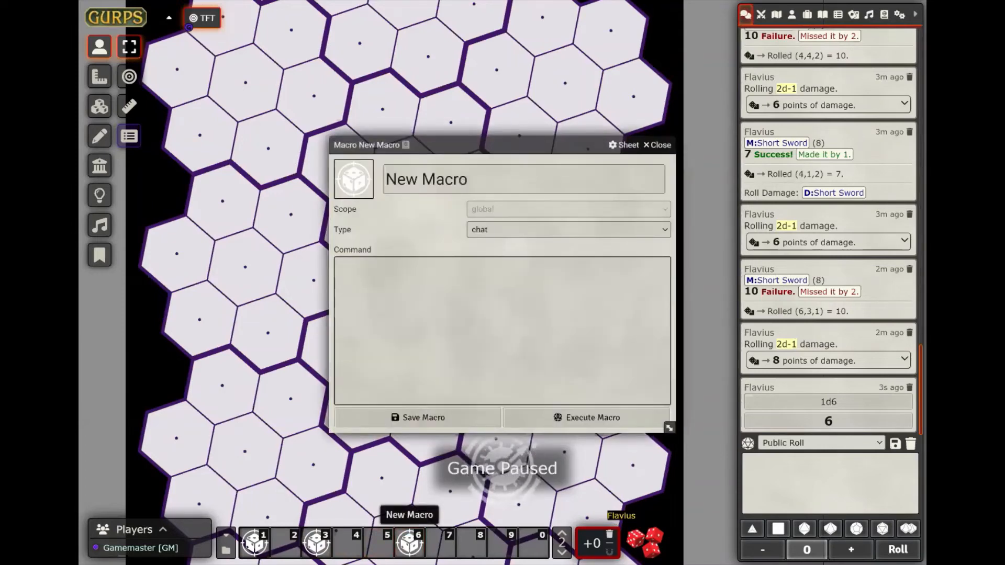
text(6d6)
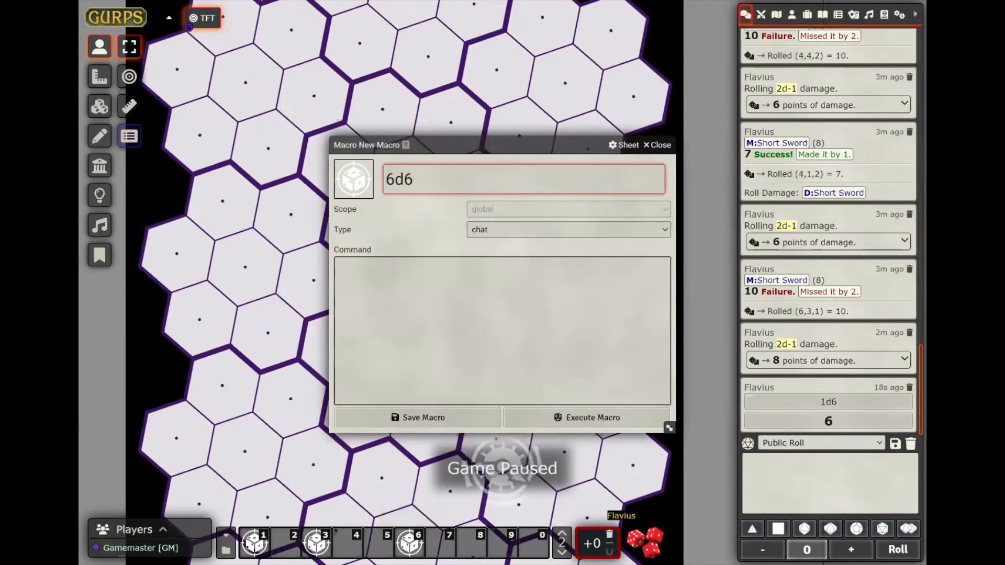
click(338, 265)
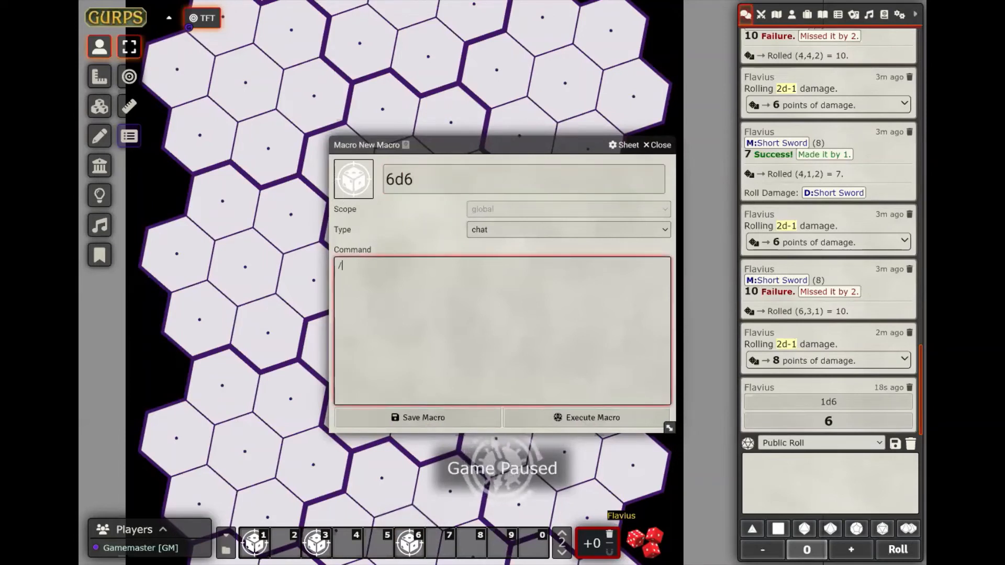
text(/r 6d6)
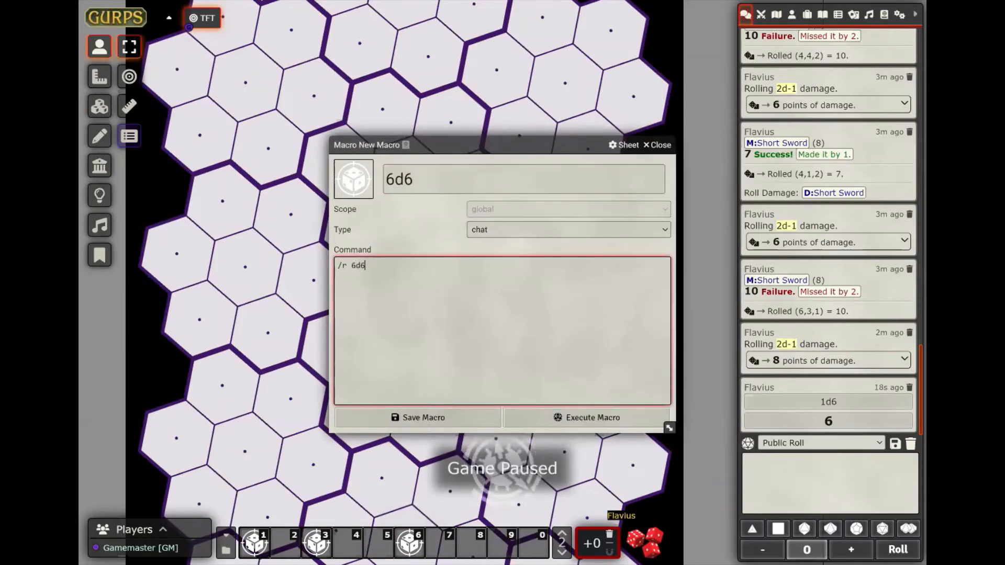
click(414, 424)
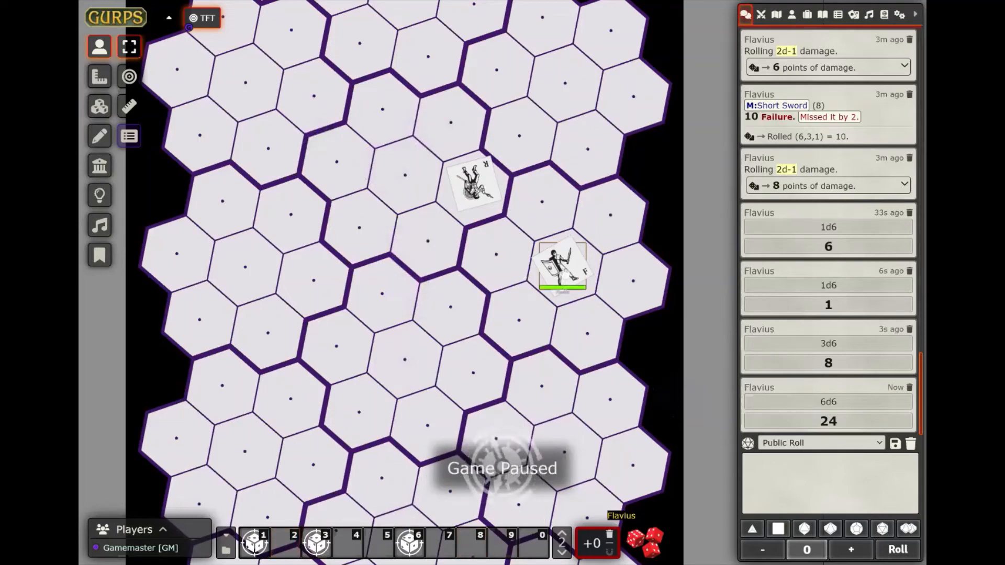
Review Flavius's PDF character sheet and the directory of saved macros, closing each window after viewing.
double_click(563, 274)
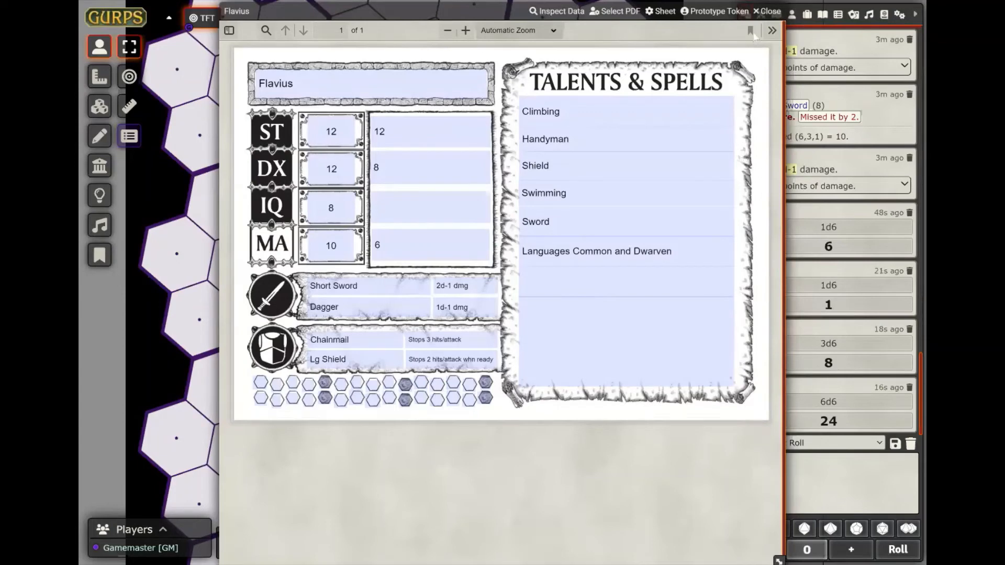
click(757, 13)
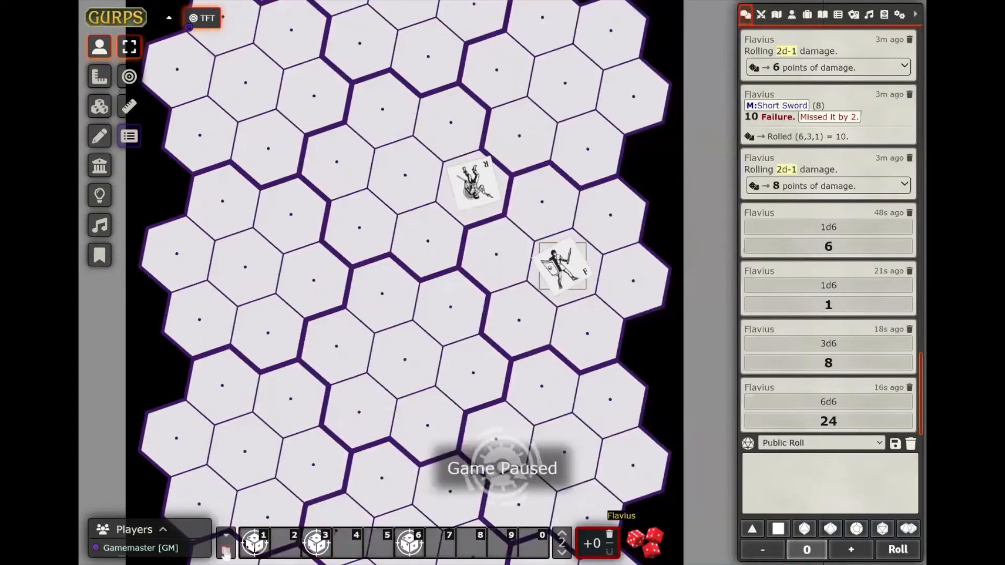
click(225, 550)
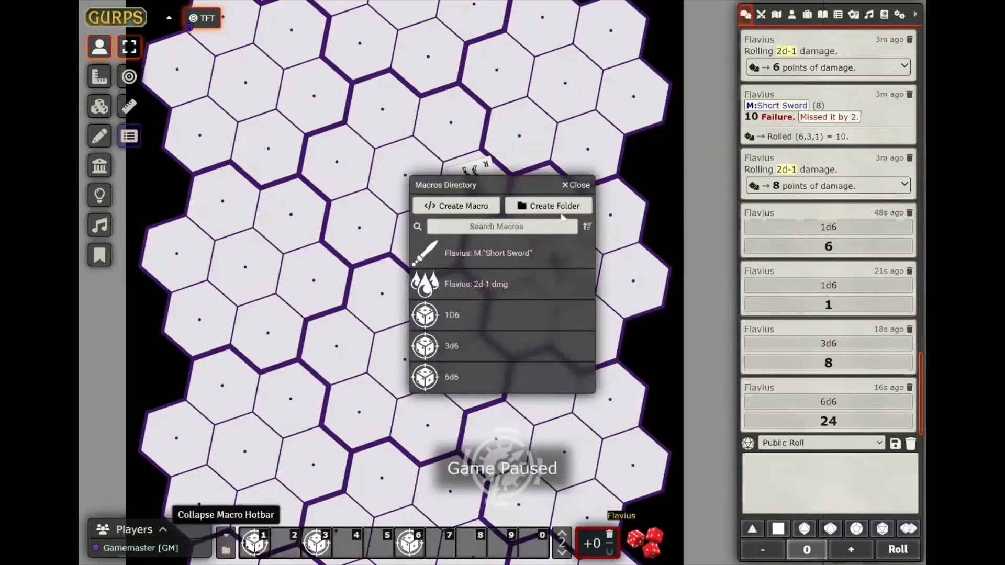
click(578, 185)
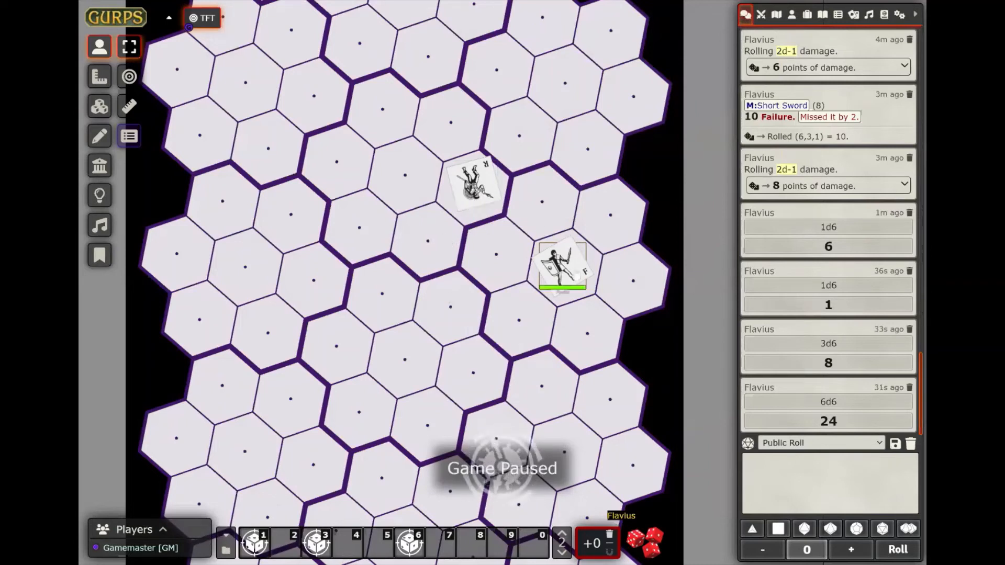
double_click(572, 269)
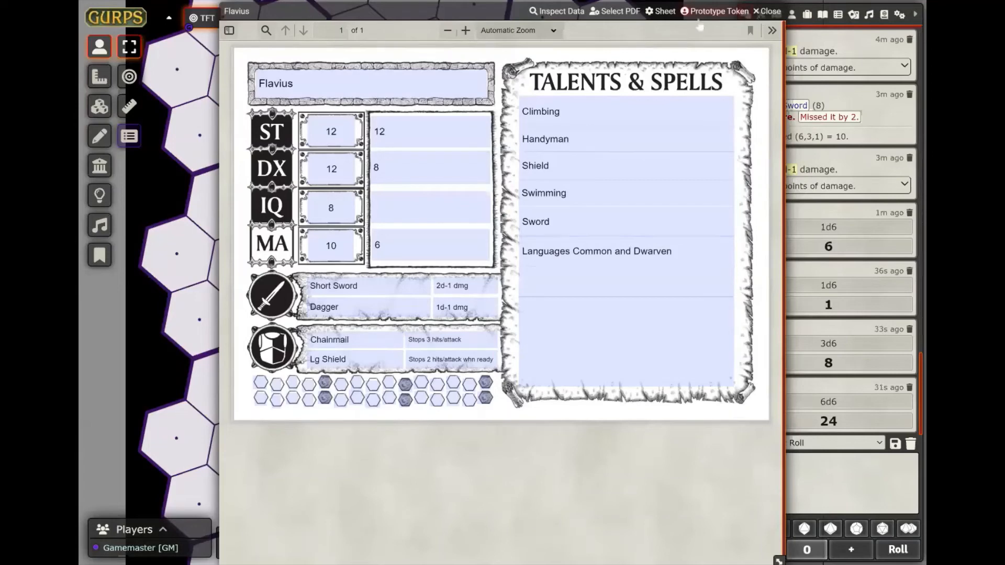
click(766, 14)
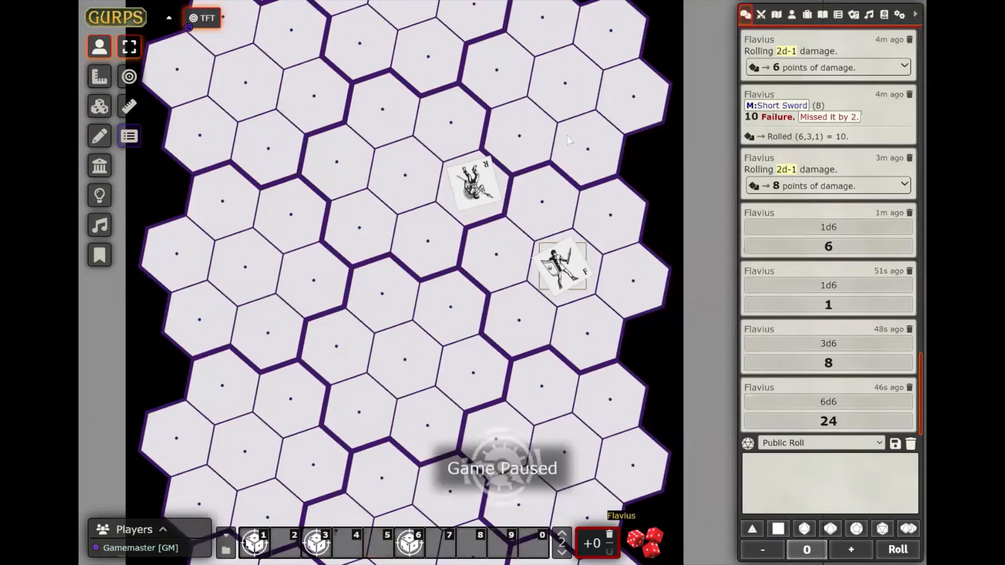
Unpause the game and add the Flavius and Ragnar tokens together to a combat encounter.
key(space)
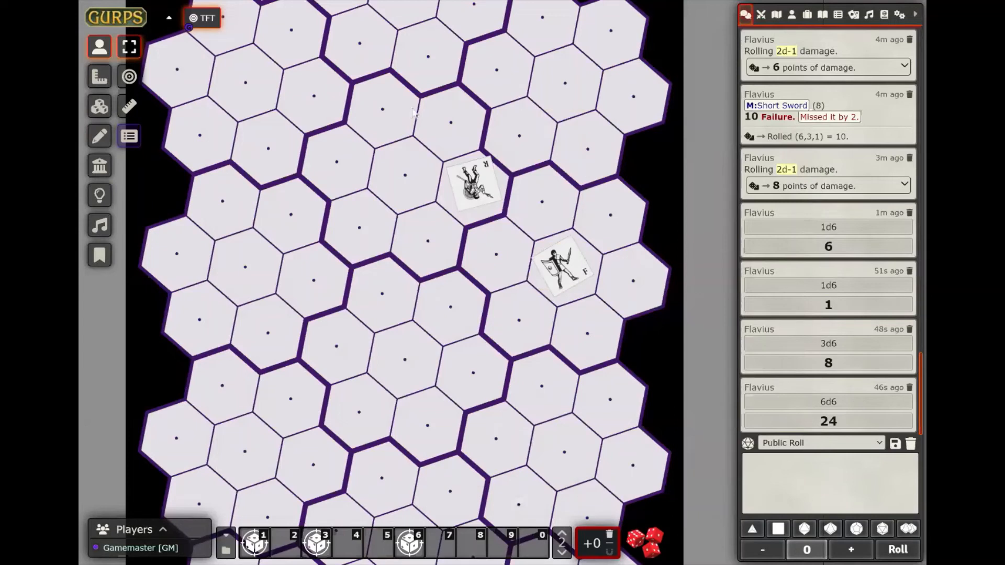
drag(412, 109, 618, 341)
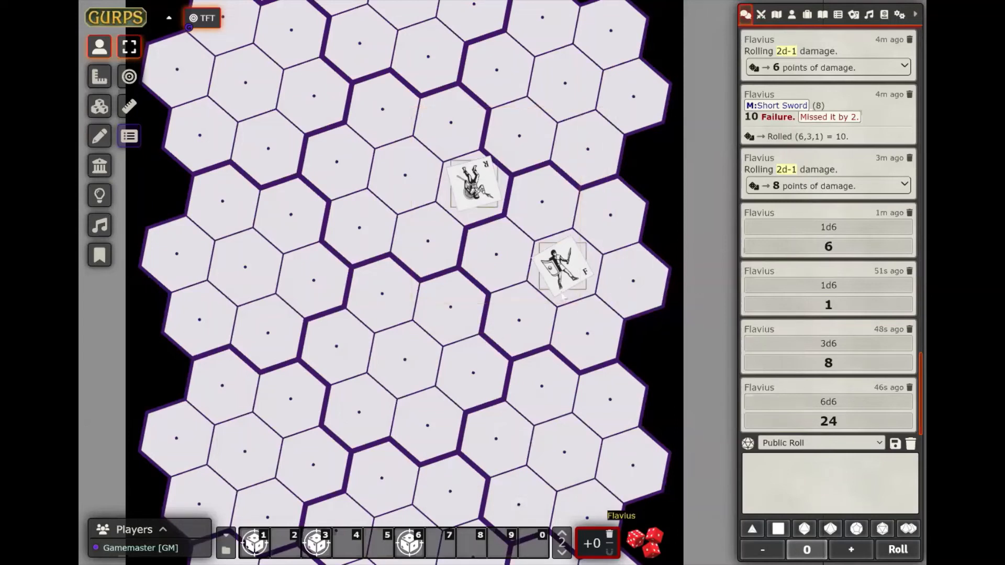
right_click(560, 267)
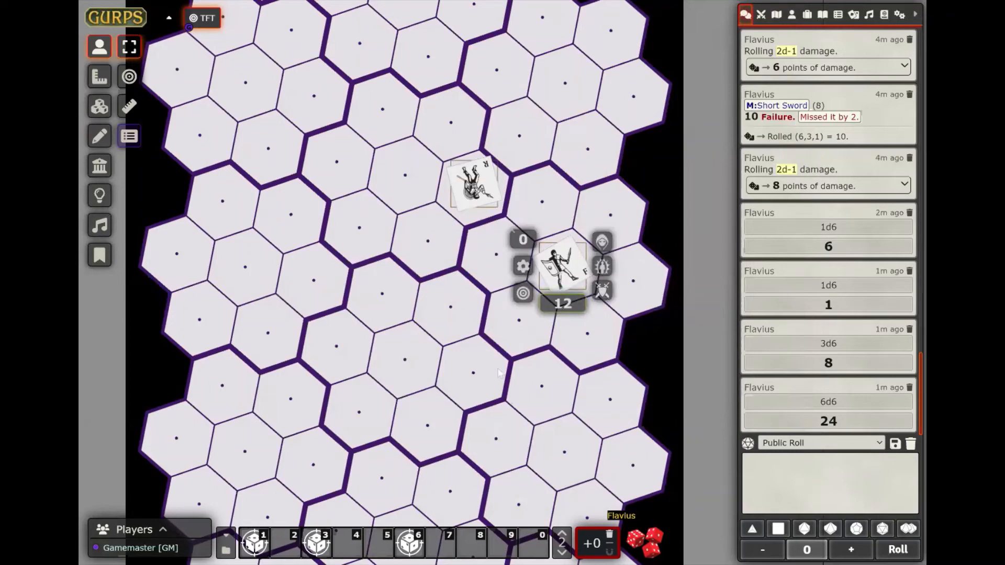
click(603, 290)
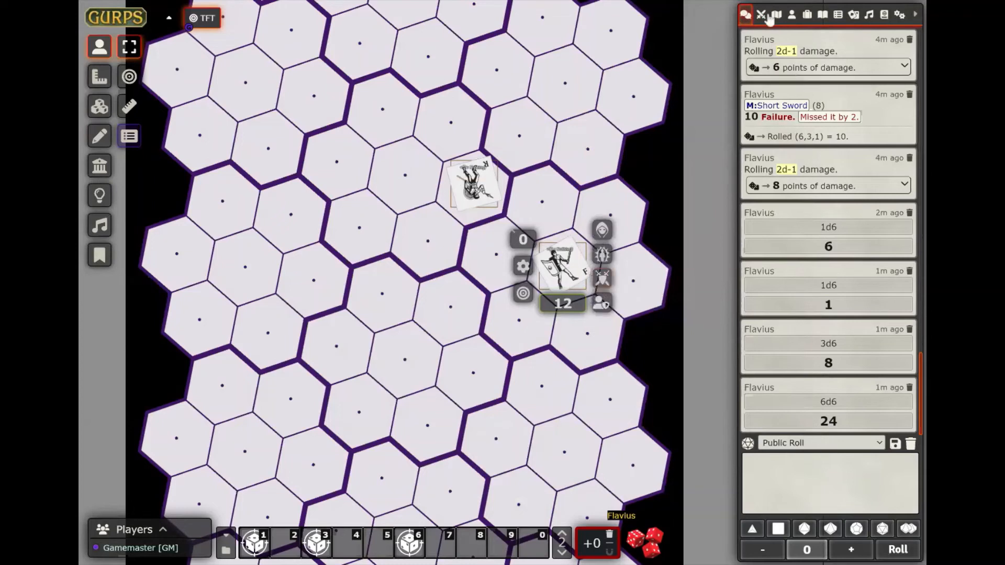
Roll initiative for the combatants in the current encounter, then delete the encounter and empty its turn tracker.
click(763, 16)
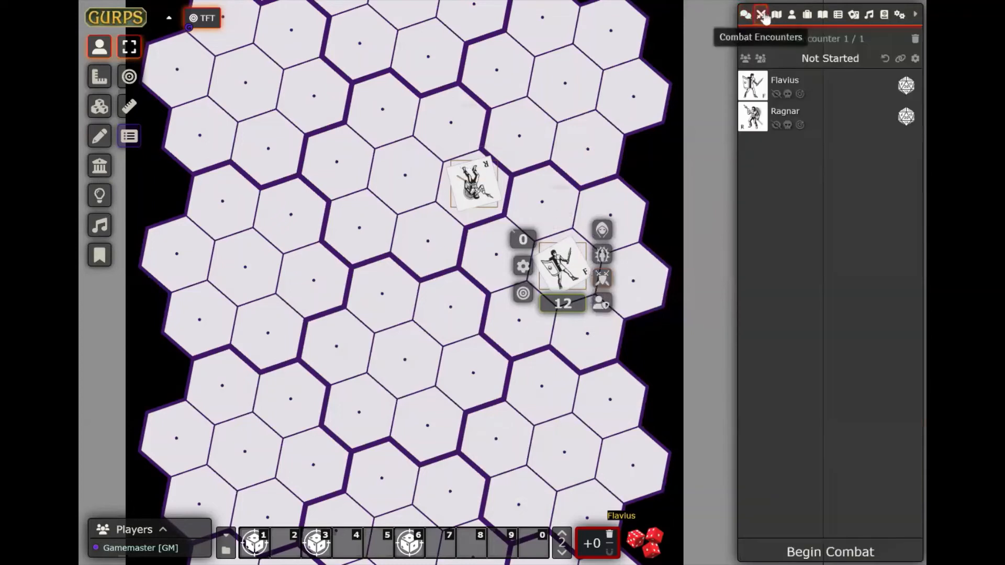
click(760, 58)
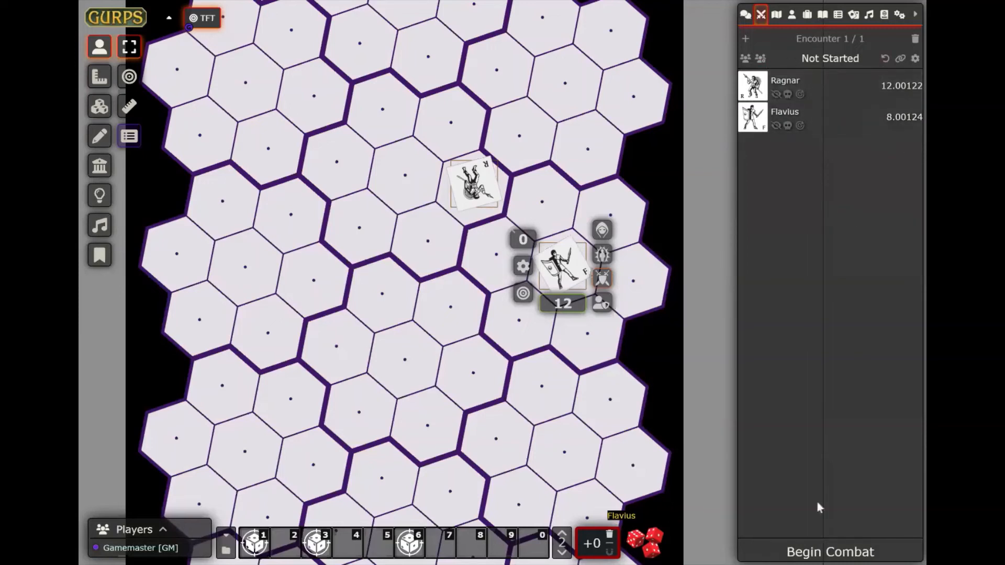
click(914, 39)
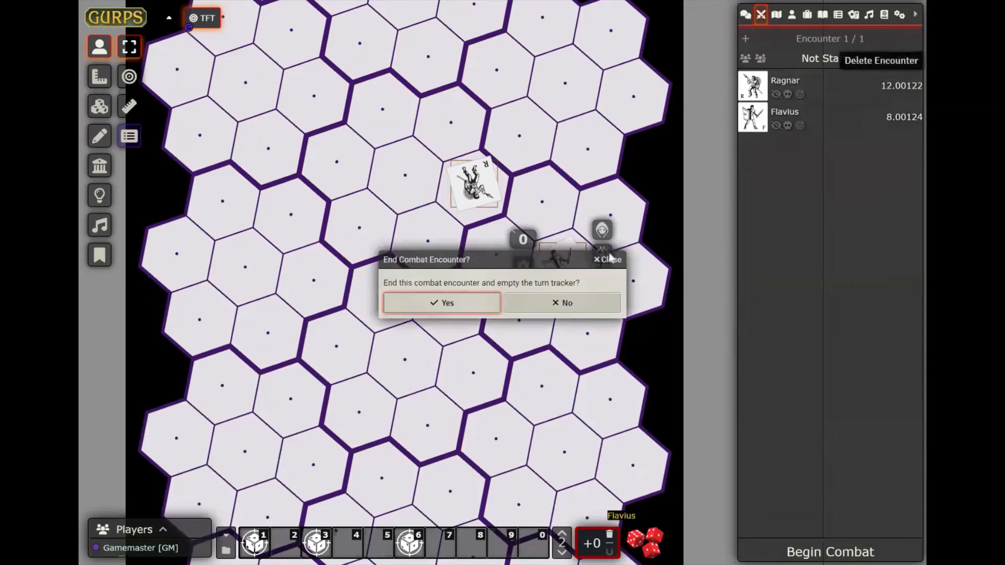
click(447, 304)
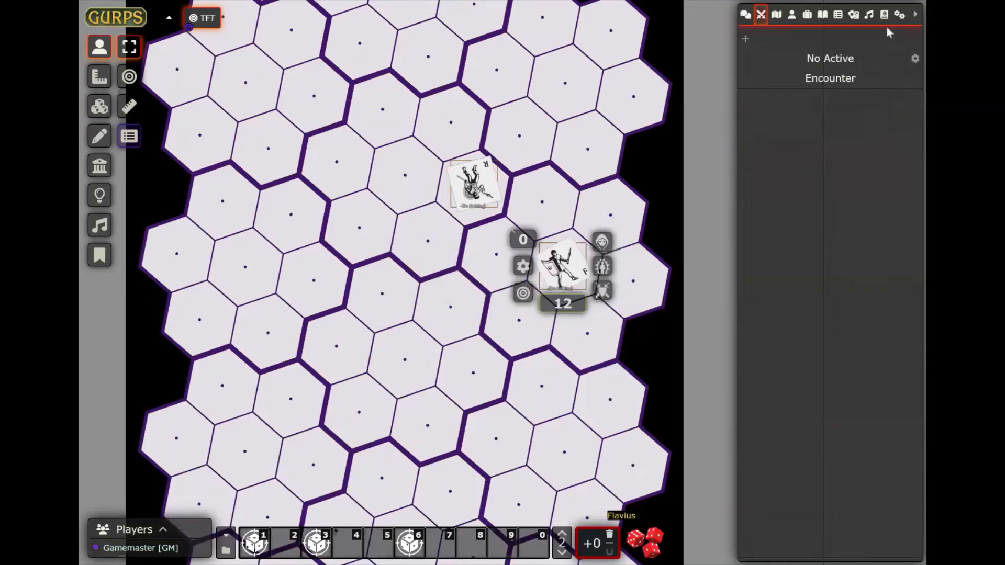
click(899, 17)
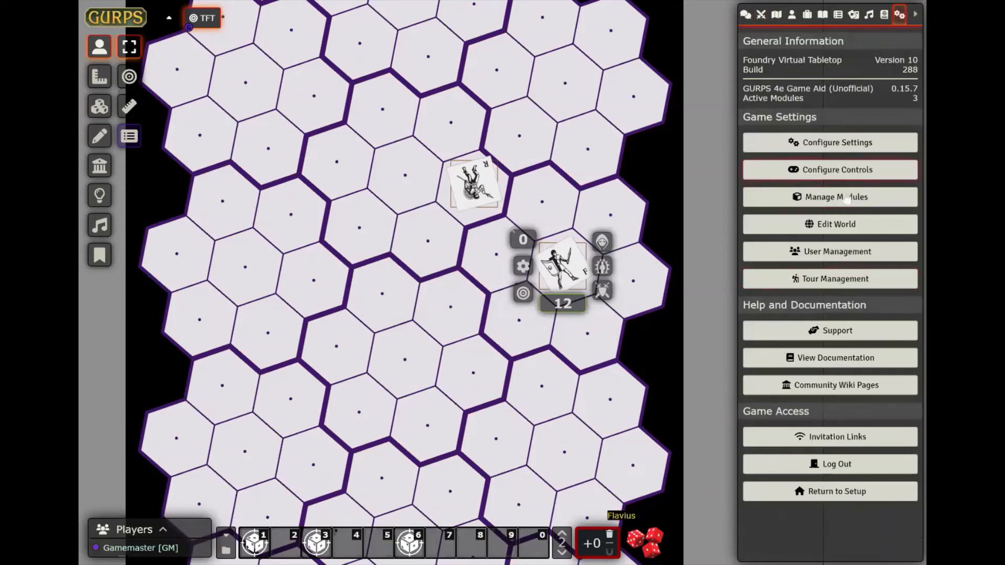
click(842, 145)
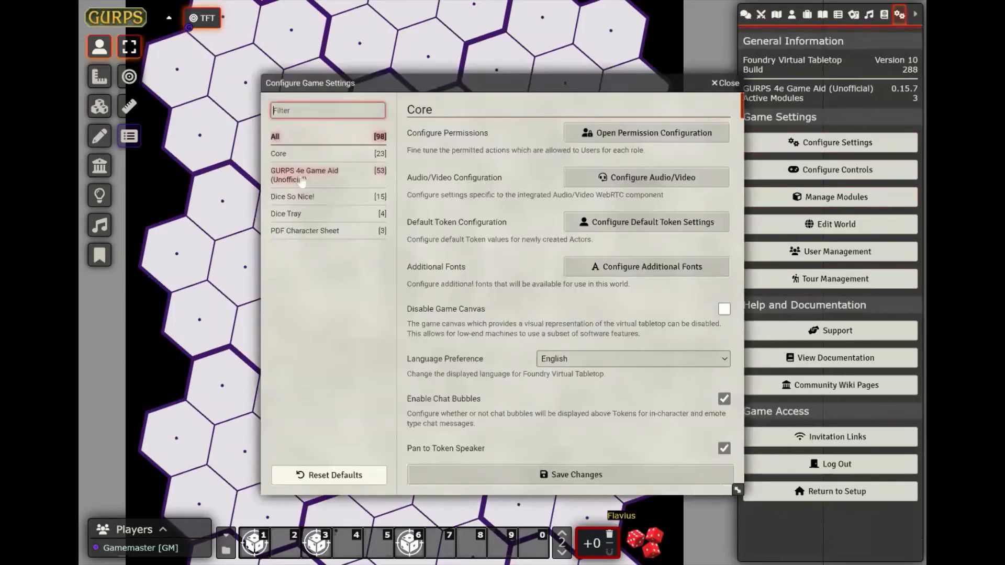
click(354, 182)
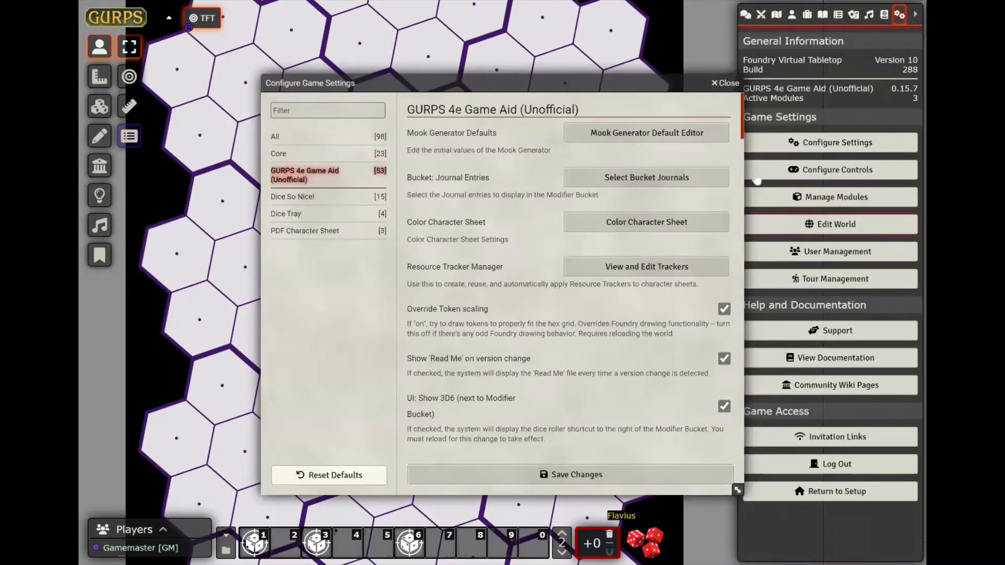
drag(743, 137, 748, 324)
click(704, 290)
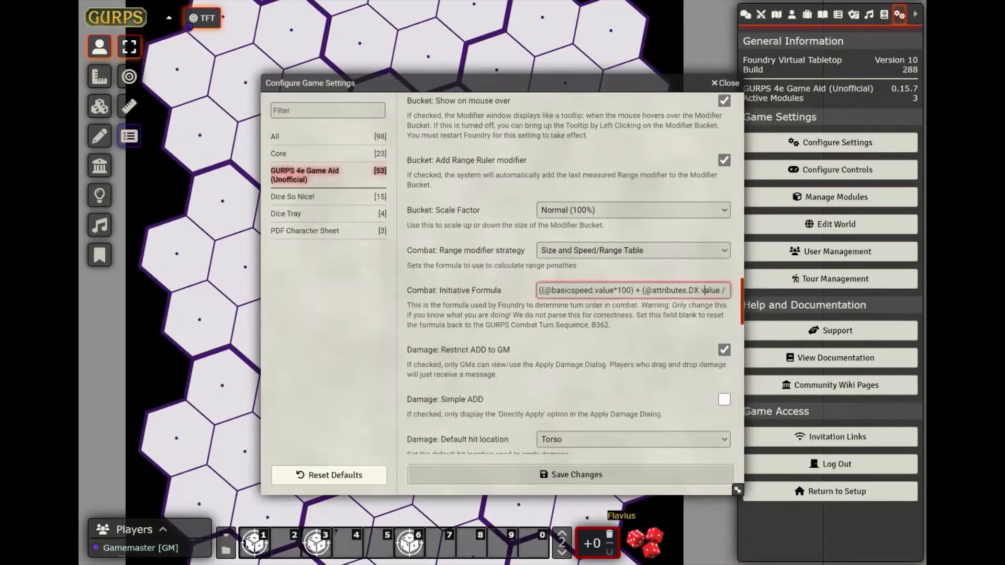
key(Right)
key(Right)
key(Right)
key(Right)
key(Right)
key(Right)
key(Right)
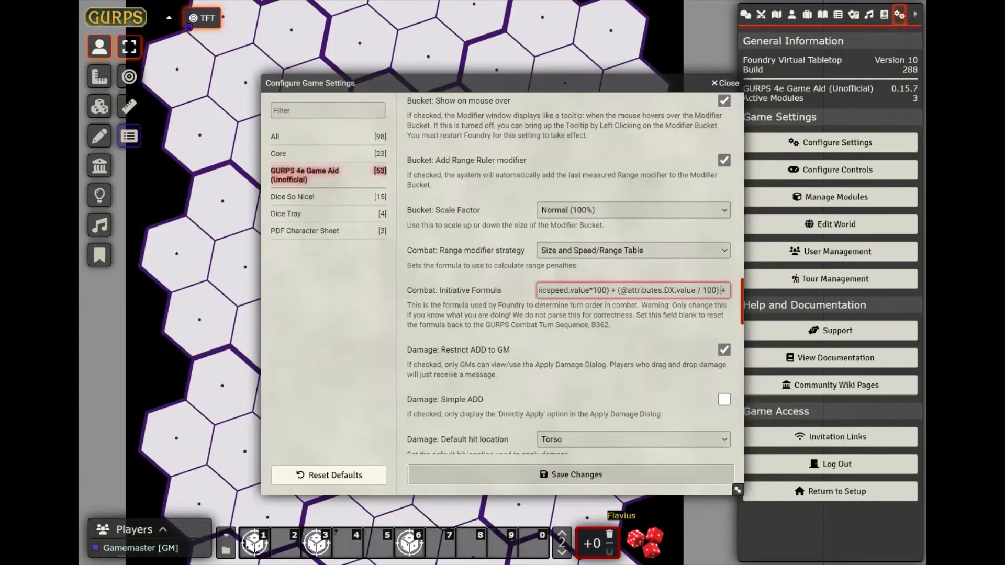
key(BackSpace)
key(BackSpace)
key(BackSpace)
key(BackSpace)
key(BackSpace)
key(BackSpace)
key(BackSpace)
key(BackSpace)
key(BackSpace)
key(BackSpace)
key(BackSpace)
key(BackSpace)
key(BackSpace)
key(BackSpace)
key(BackSpace)
key(BackSpace)
key(BackSpace)
key(BackSpace)
key(BackSpace)
key(BackSpace)
key(BackSpace)
key(BackSpace)
key(BackSpace)
key(BackSpace)
key(BackSpace)
key(BackSpace)
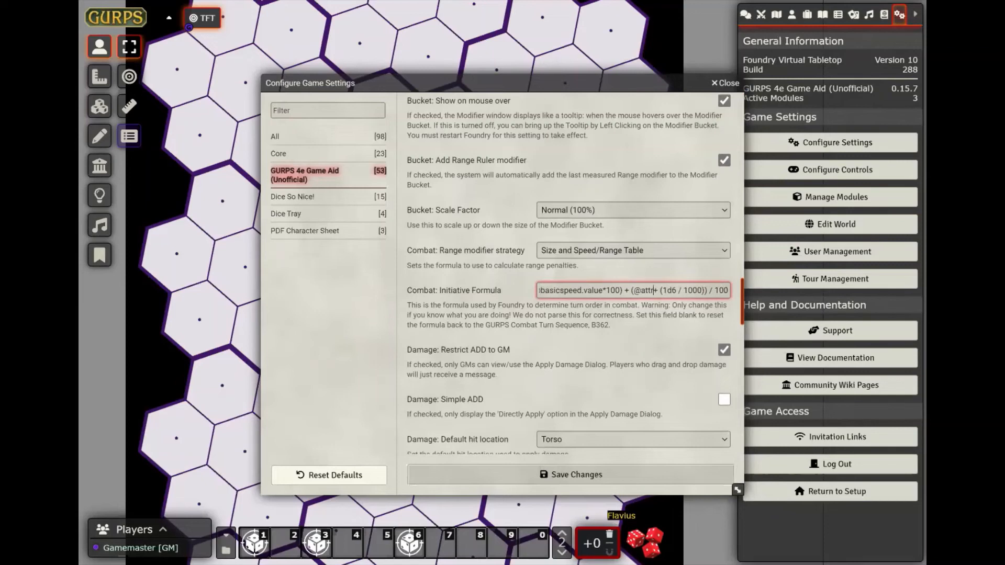
key(BackSpace)
key(BackSpace)
key(BackSpace)
key(BackSpace)
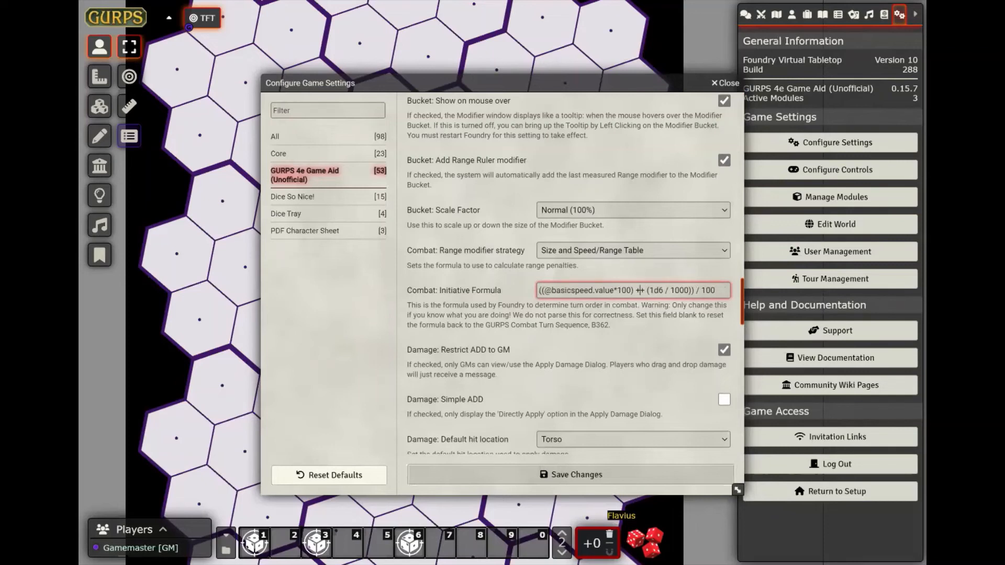
key(BackSpace)
click(600, 475)
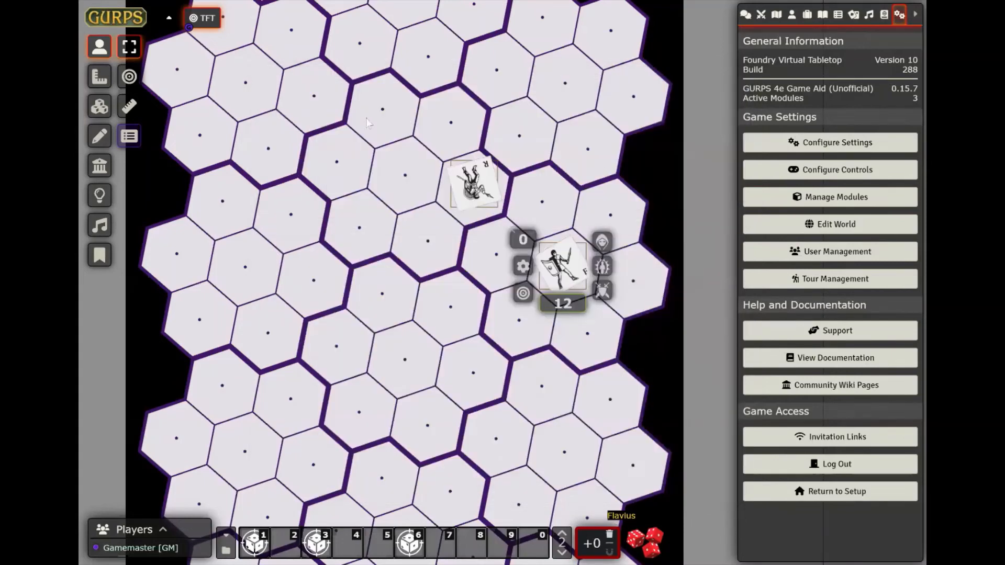
Add the Flavius and Ragnar tokens to a new combat encounter and roll their initiative.
drag(366, 120, 619, 335)
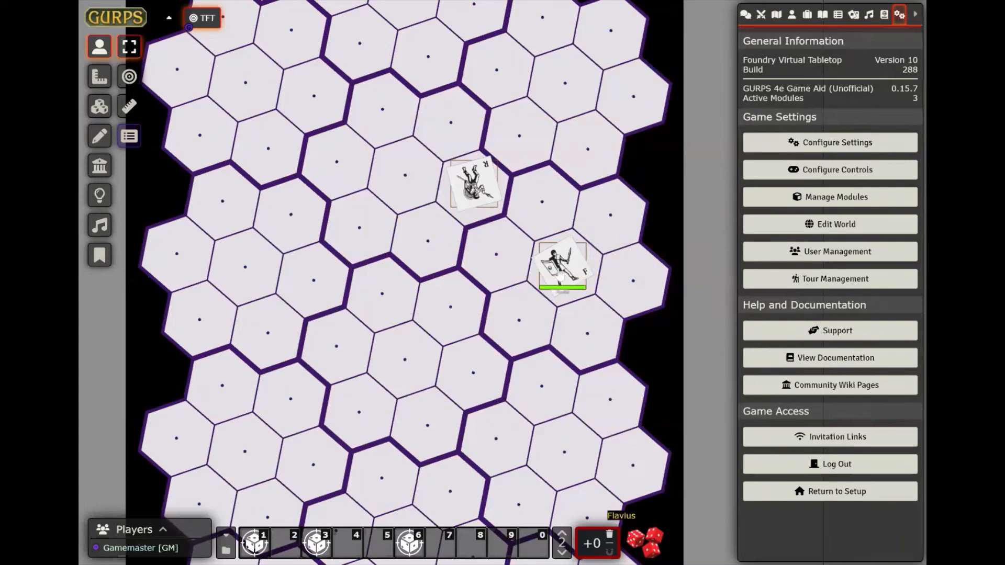
right_click(559, 275)
click(602, 290)
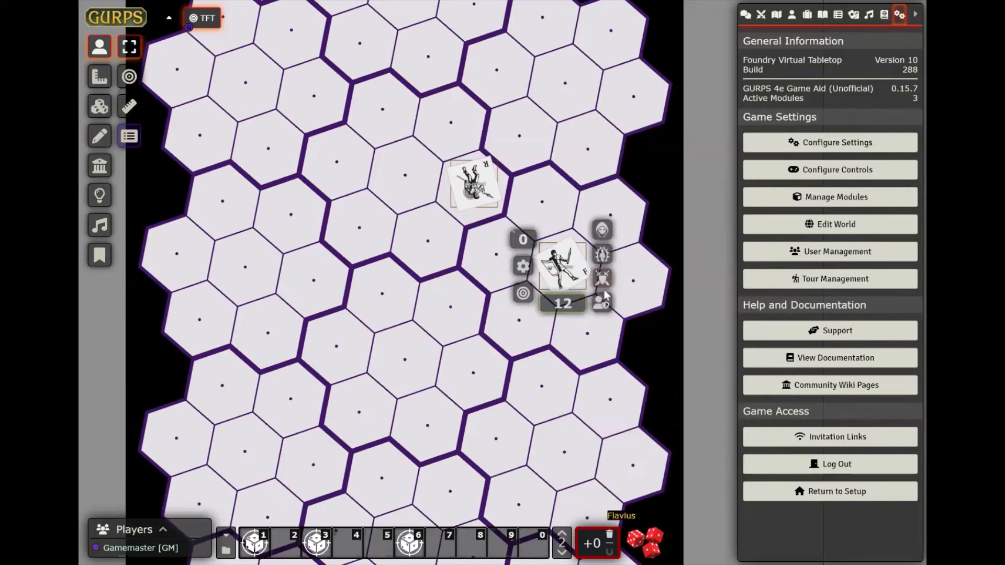
click(761, 15)
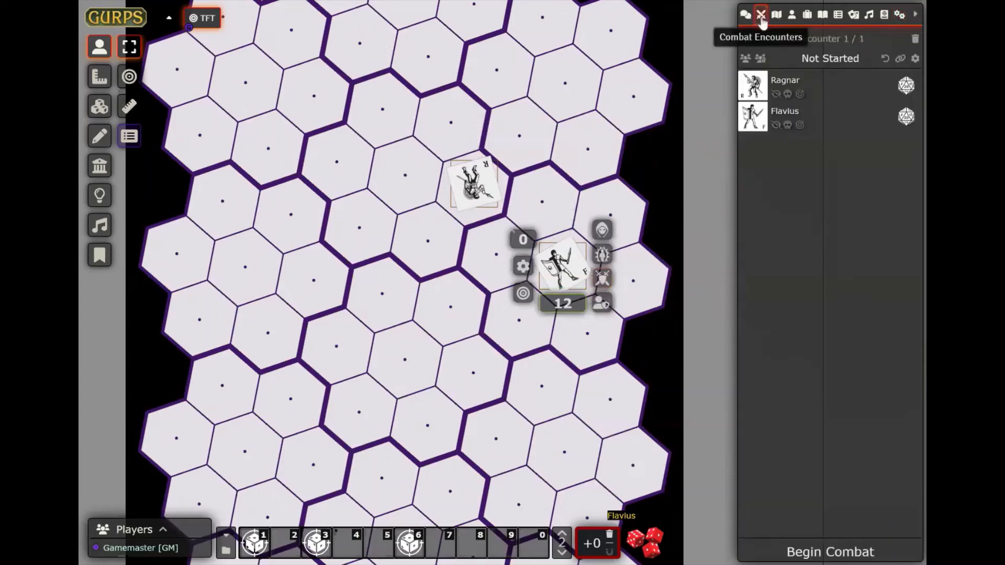
click(762, 58)
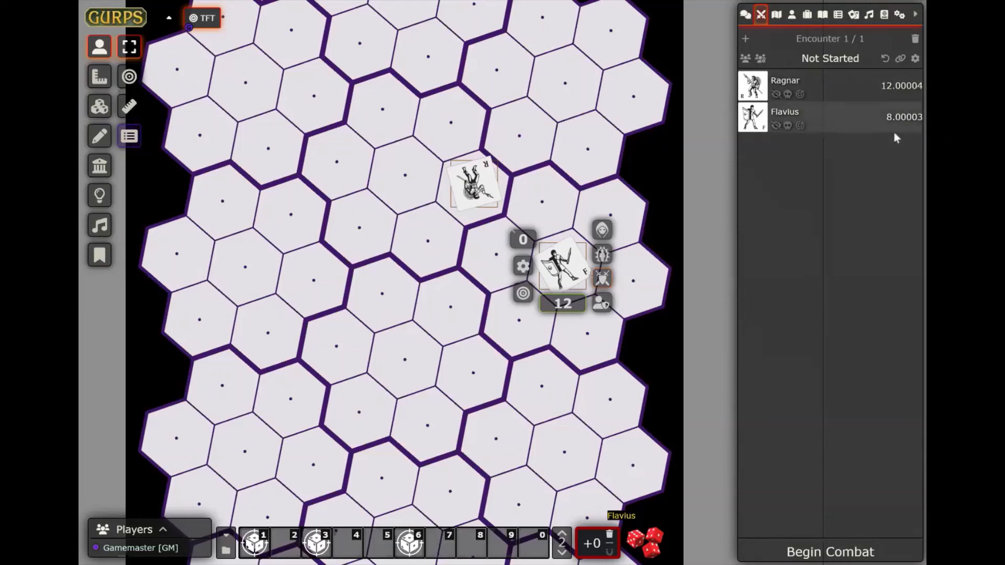
Begin the combat and step through the turns forward and back, advancing the encounter to round 3.
click(830, 552)
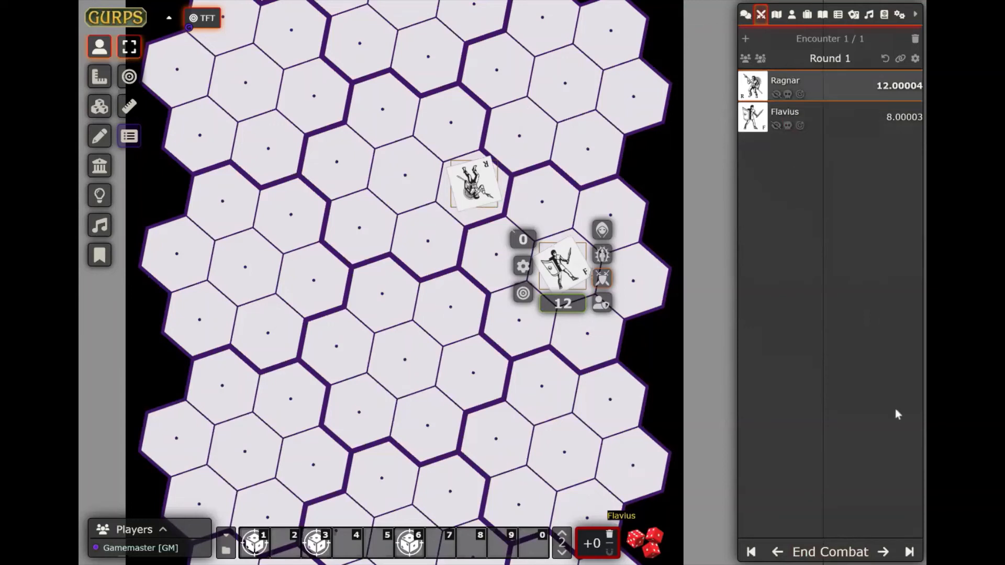
click(884, 553)
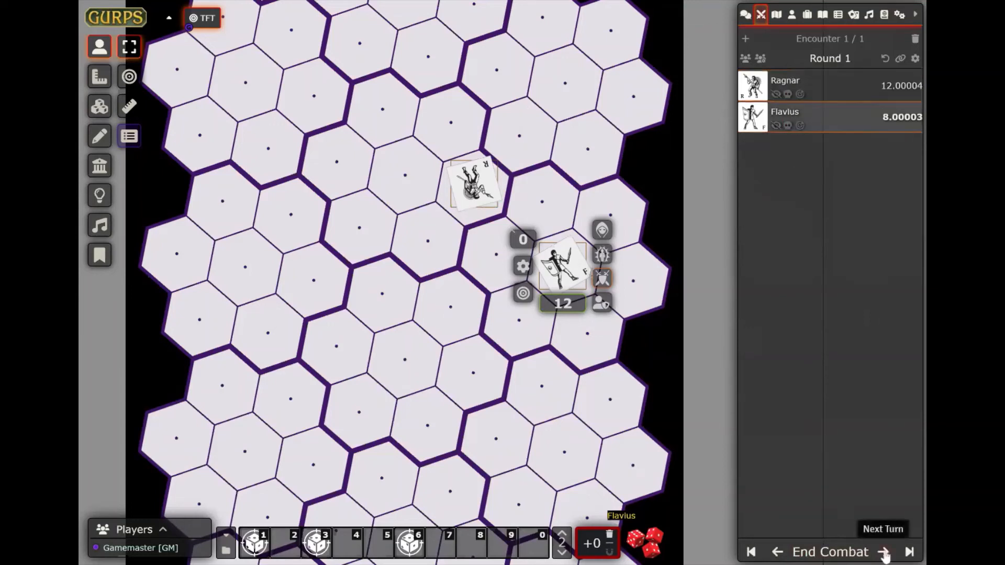
click(776, 554)
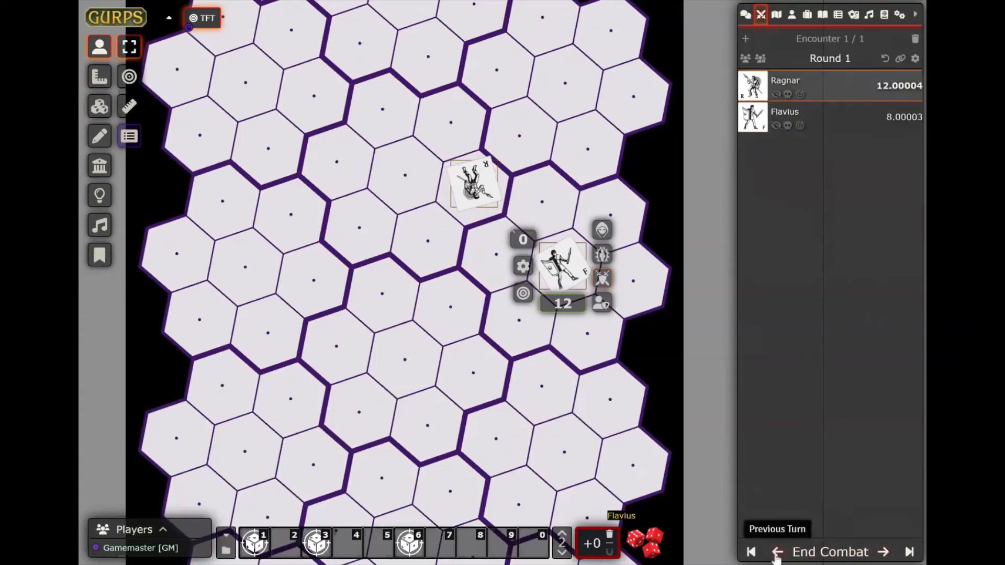
click(882, 553)
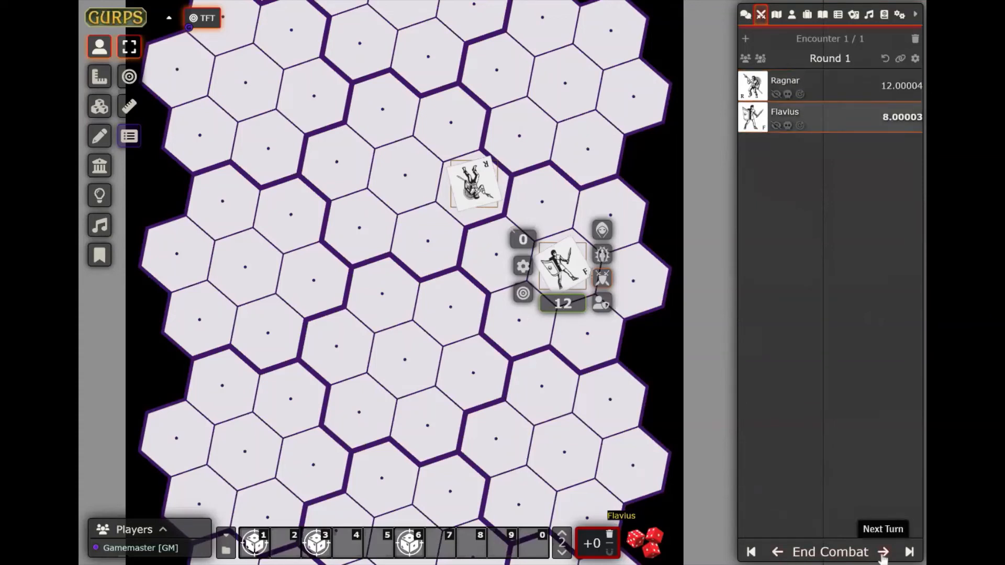
click(883, 554)
click(883, 554)
click(882, 554)
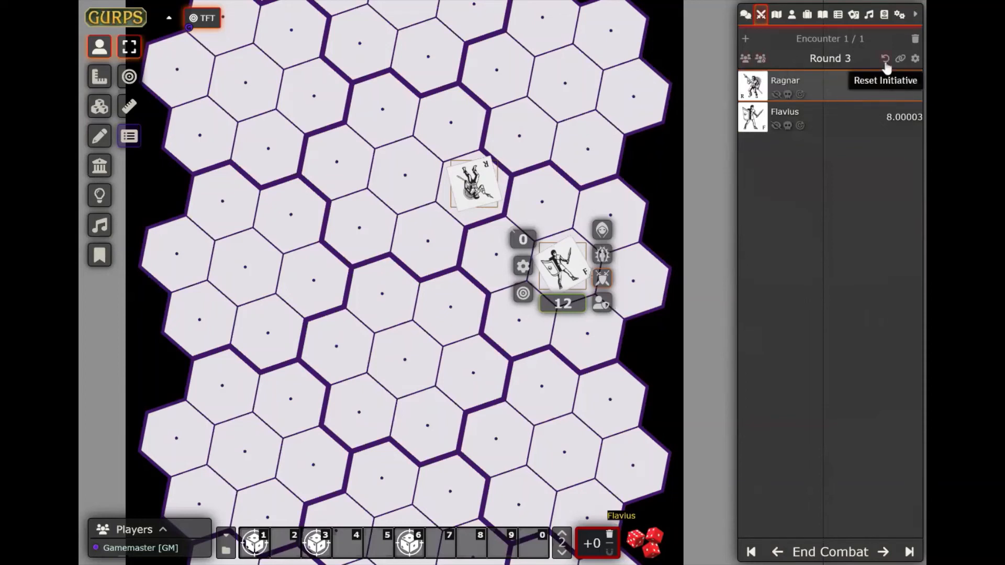
Reset the round 3 initiative values and reroll initiative for all combatants.
click(884, 59)
click(760, 59)
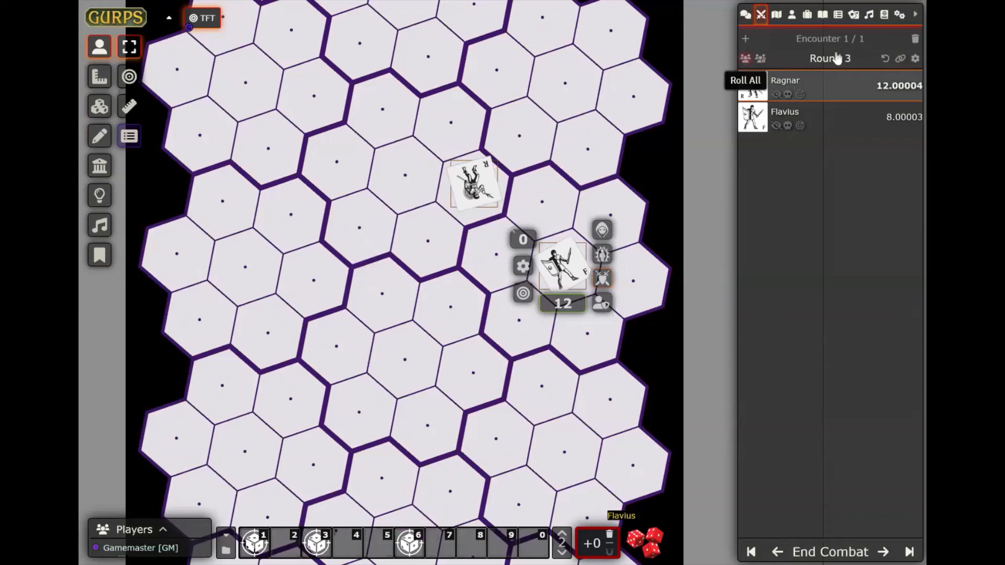
click(884, 58)
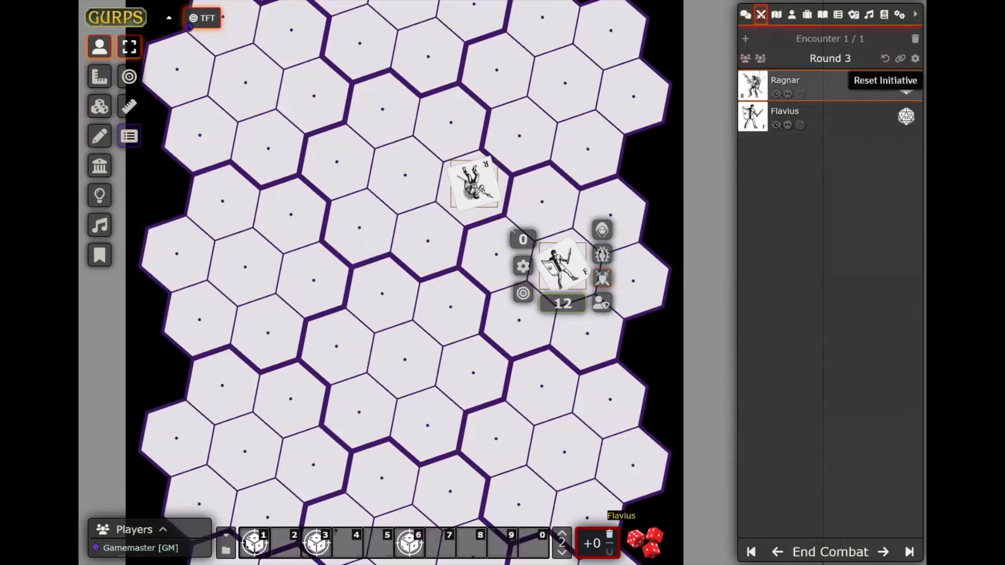
click(745, 58)
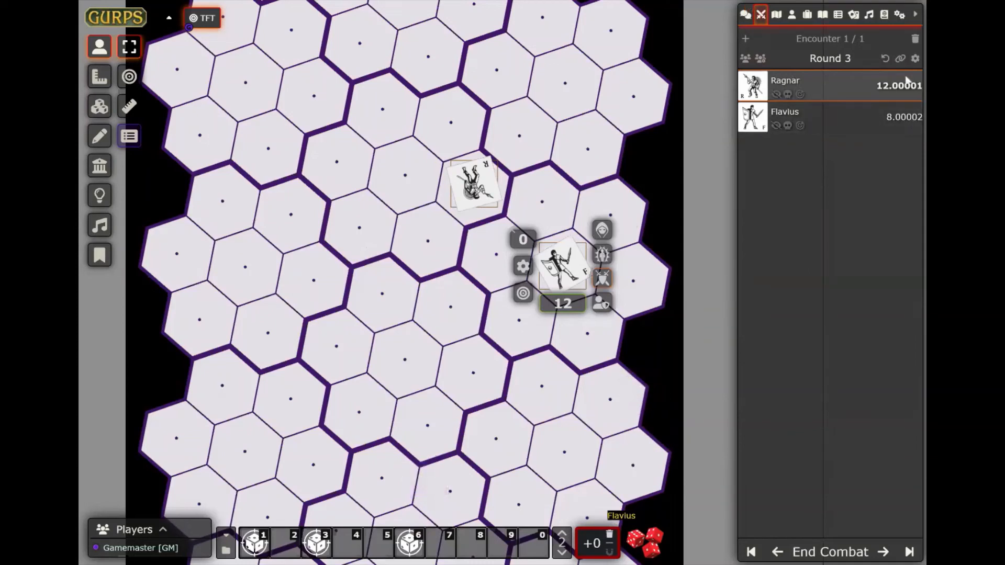
Remove the division by 1000 from the 1d6 term of the combat initiative formula and save the settings.
click(899, 14)
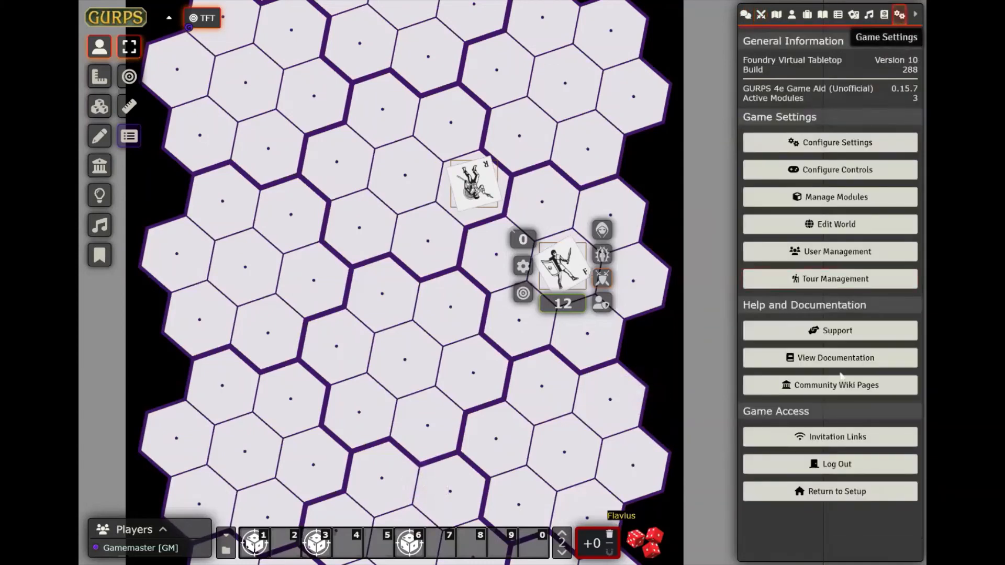
click(843, 152)
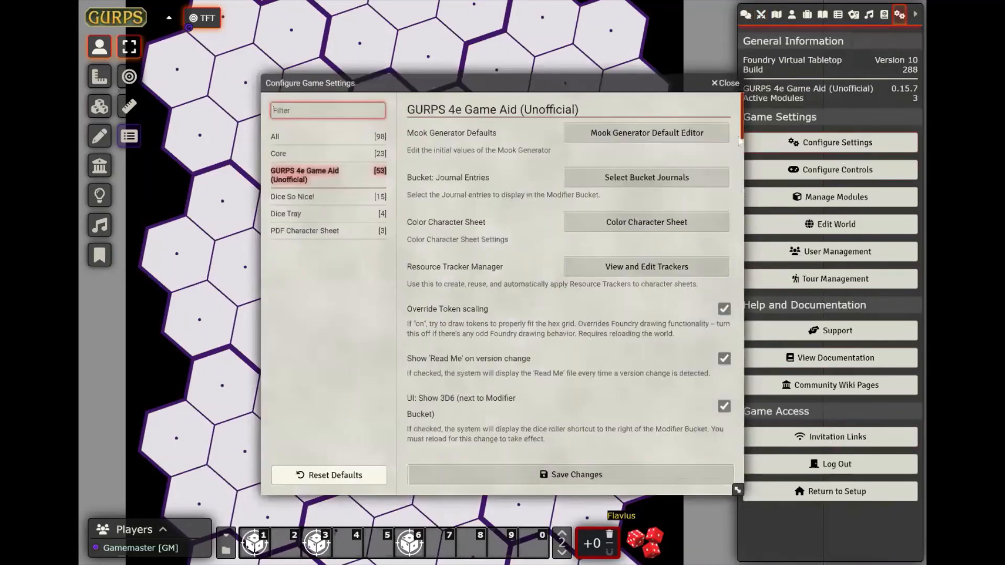
drag(744, 139, 765, 335)
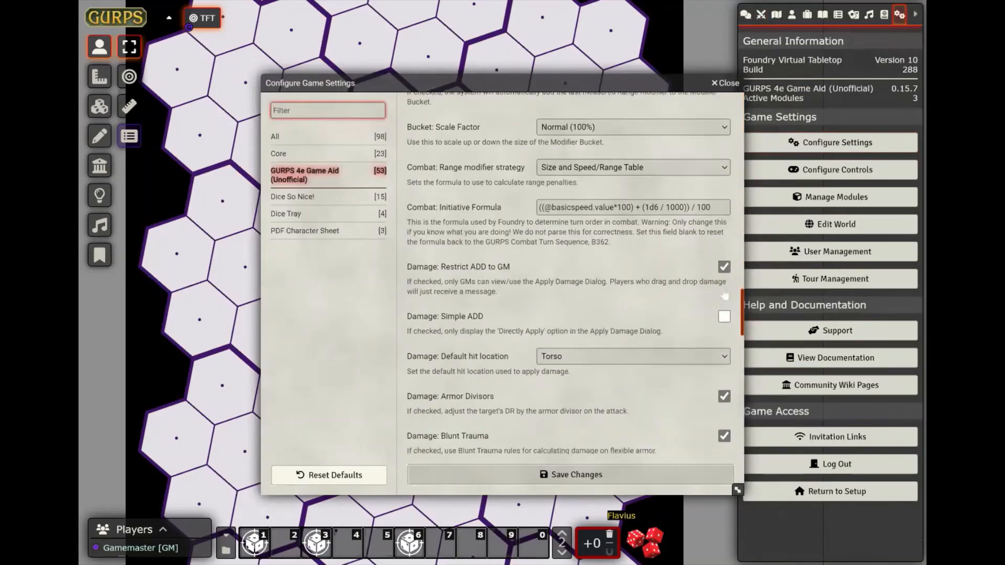
click(684, 208)
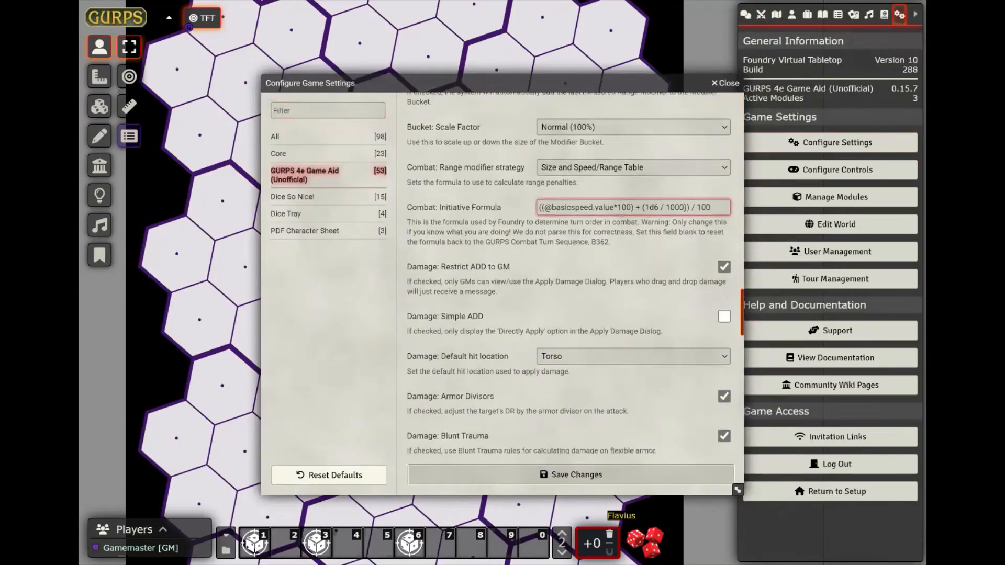
key(BackSpace)
key(BackSpace)
key(BackSpace)
key(BackSpace)
key(BackSpace)
key(BackSpace)
key(BackSpace)
click(605, 477)
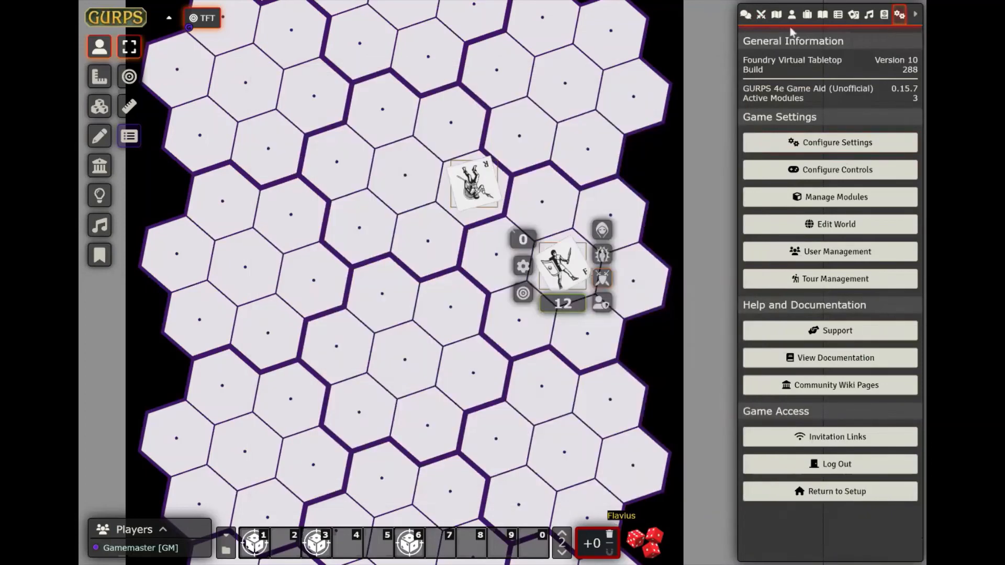
Clear the encounter's initiative and roll it again for everyone with the revised formula.
click(762, 16)
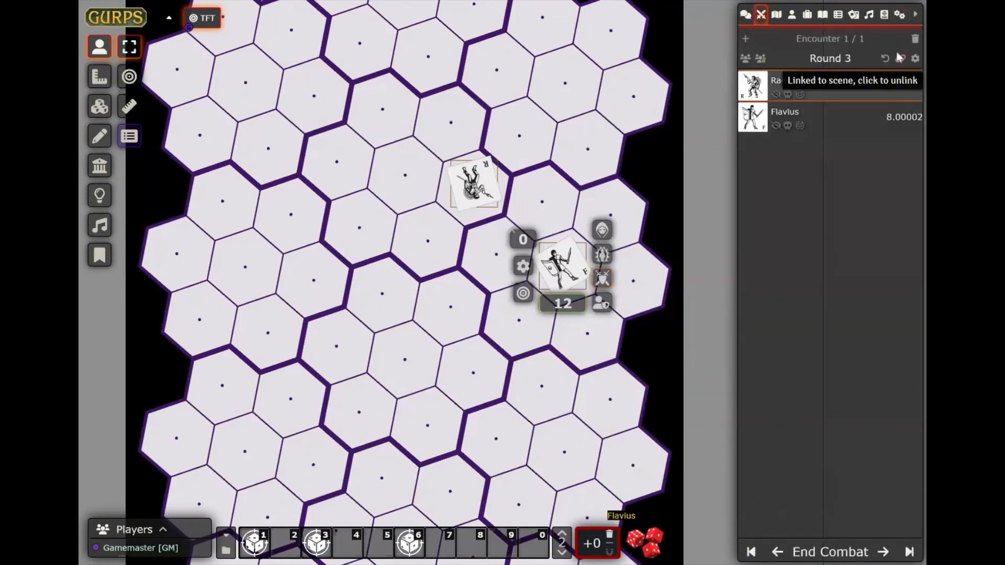
click(884, 59)
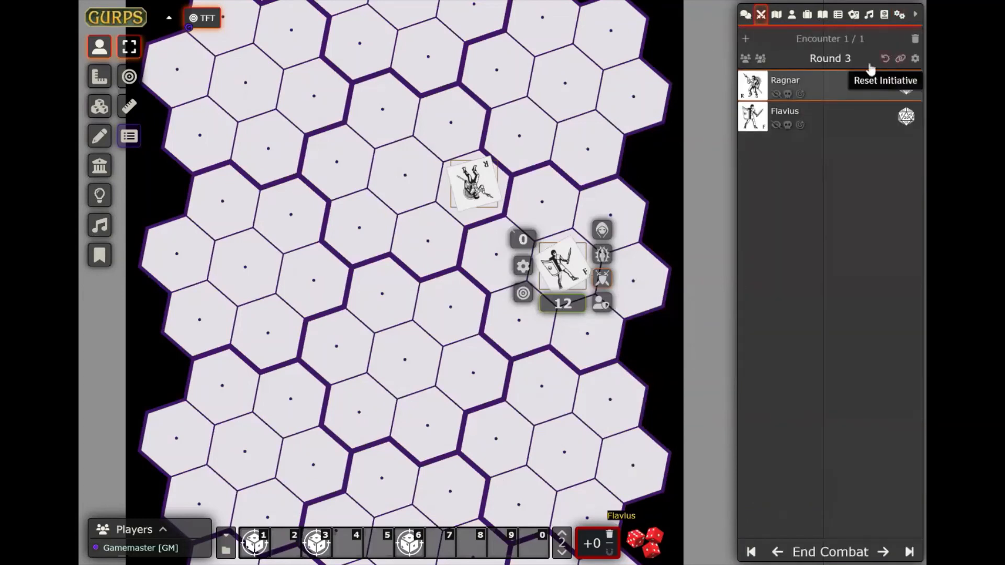
click(745, 58)
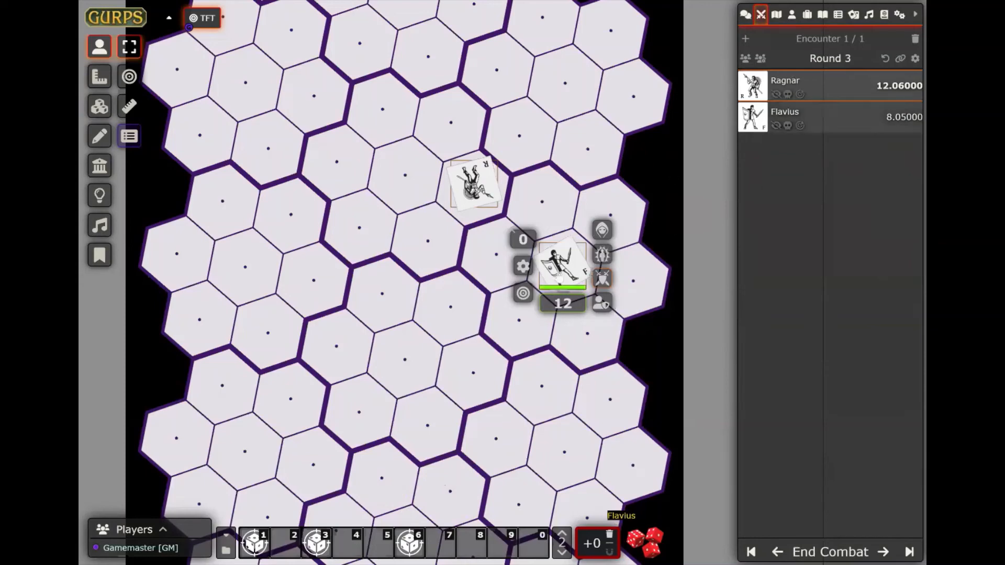
click(559, 281)
double_click(558, 282)
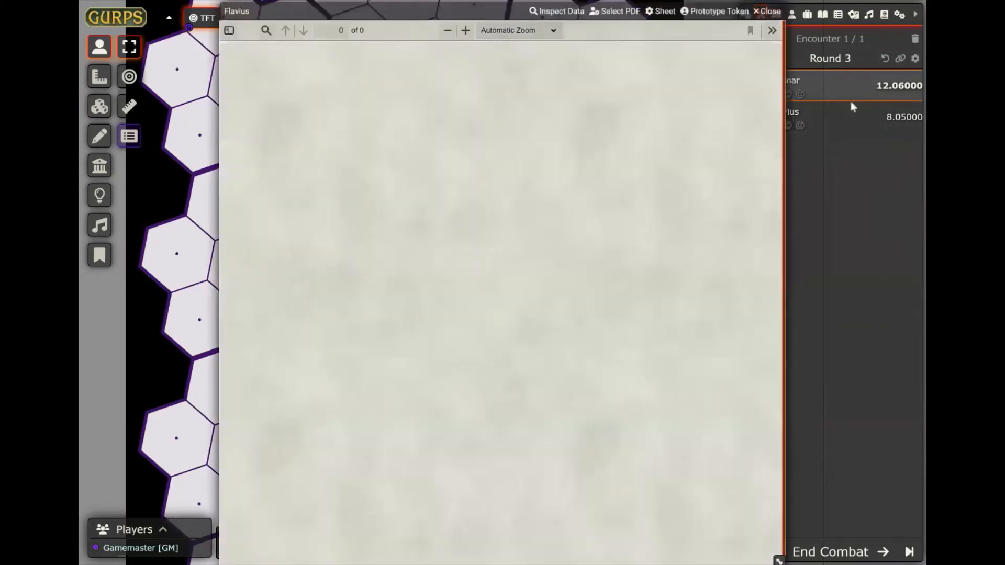
key(Escape)
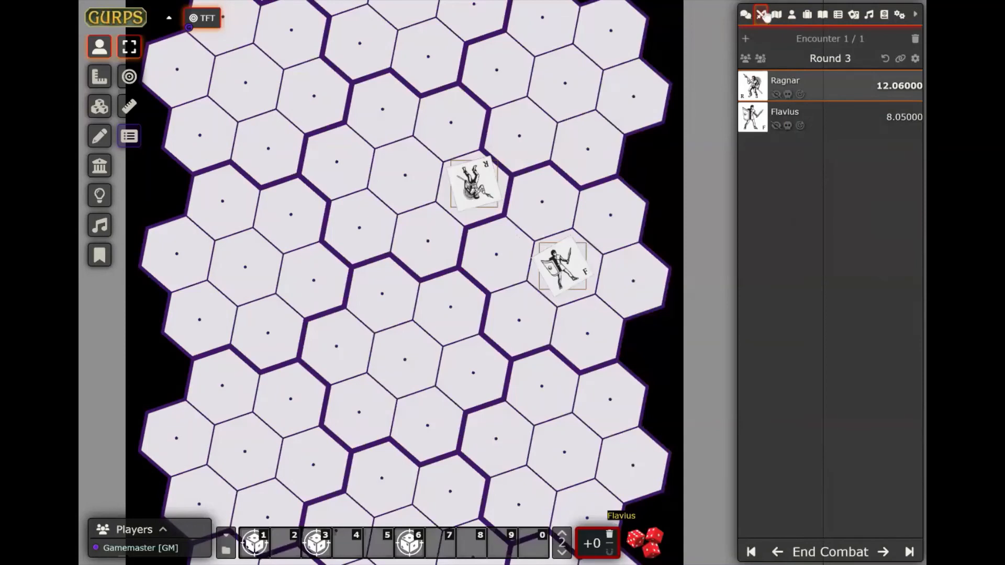
right_click(841, 120)
click(793, 150)
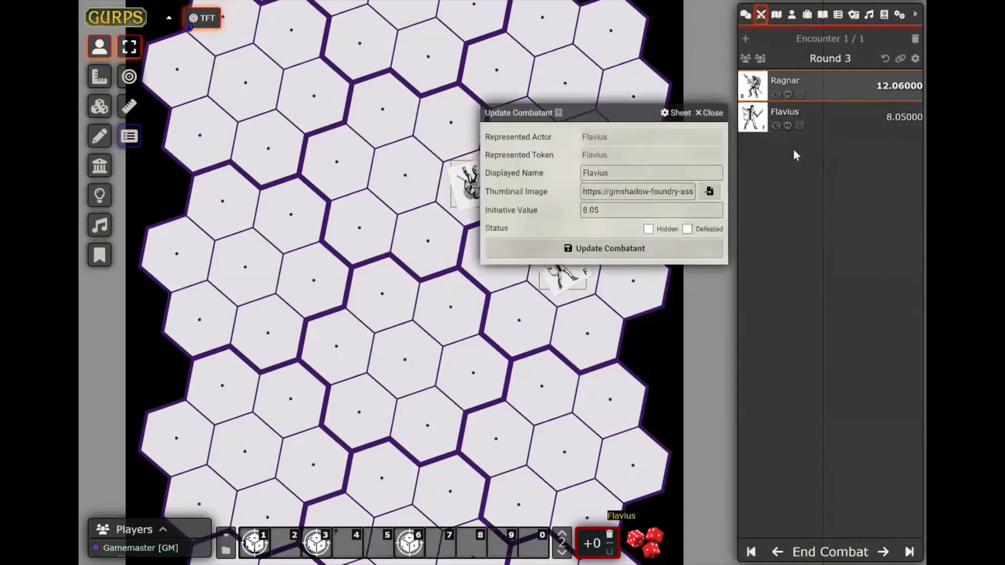
click(726, 111)
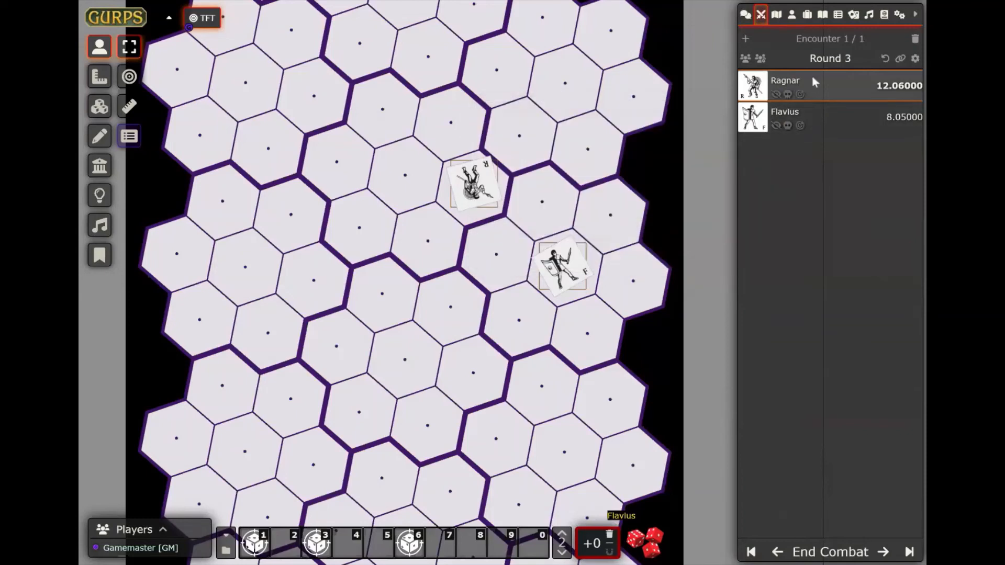
Update the combatant Ragnar with an initiative value of 7.06.
right_click(814, 79)
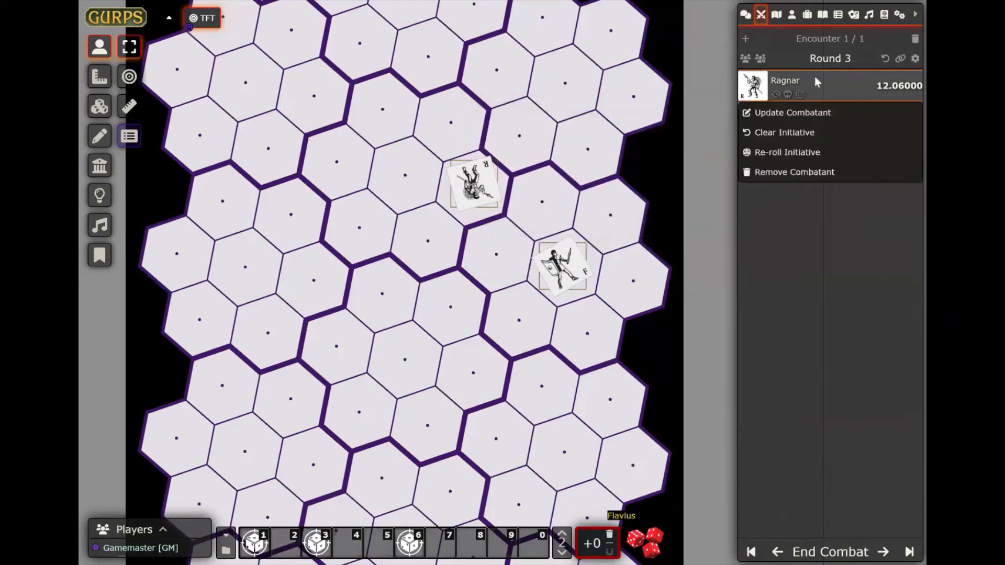
click(792, 113)
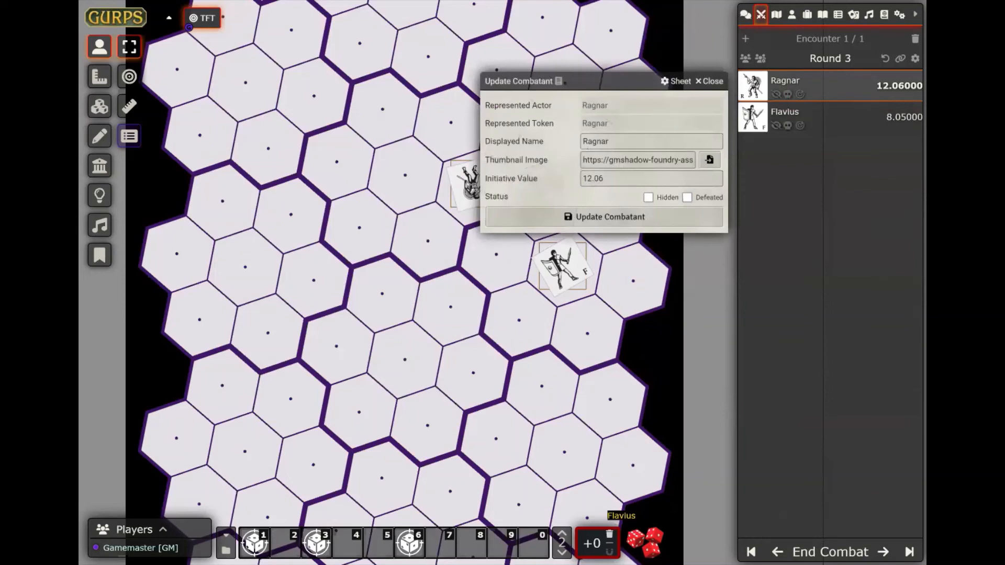
drag(593, 179, 565, 189)
text(7)
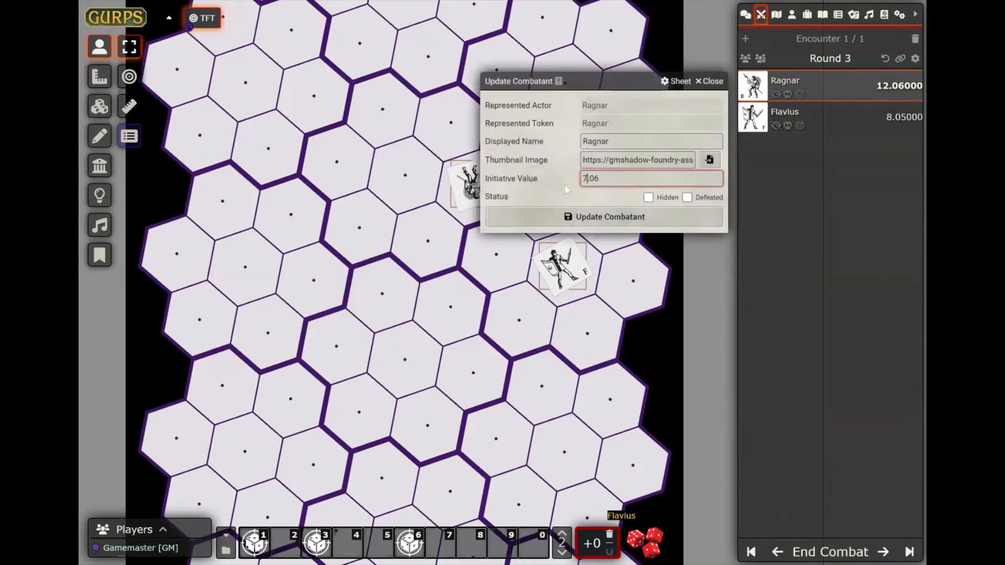
click(597, 220)
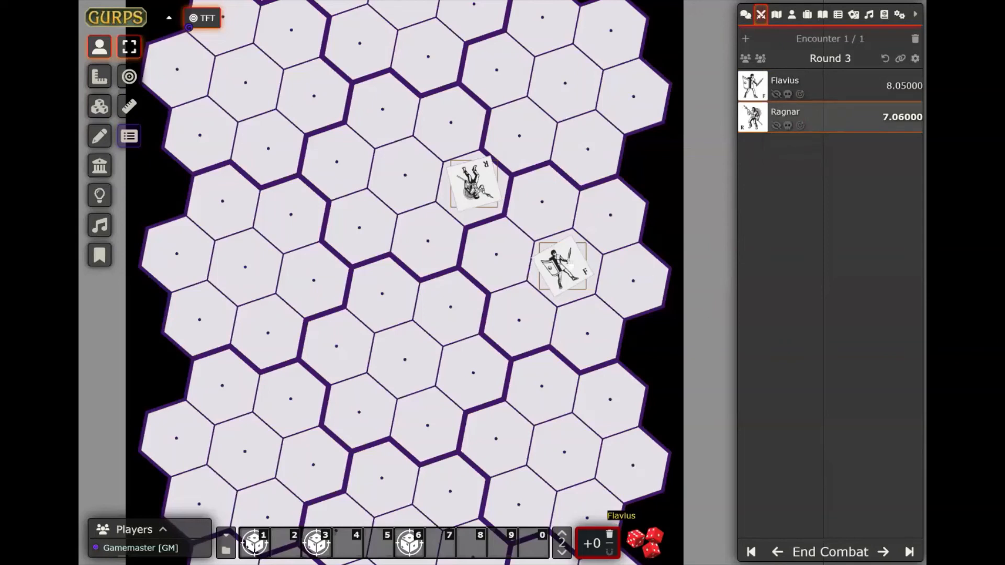
End the combat encounter and empty the turn tracker.
right_click(567, 264)
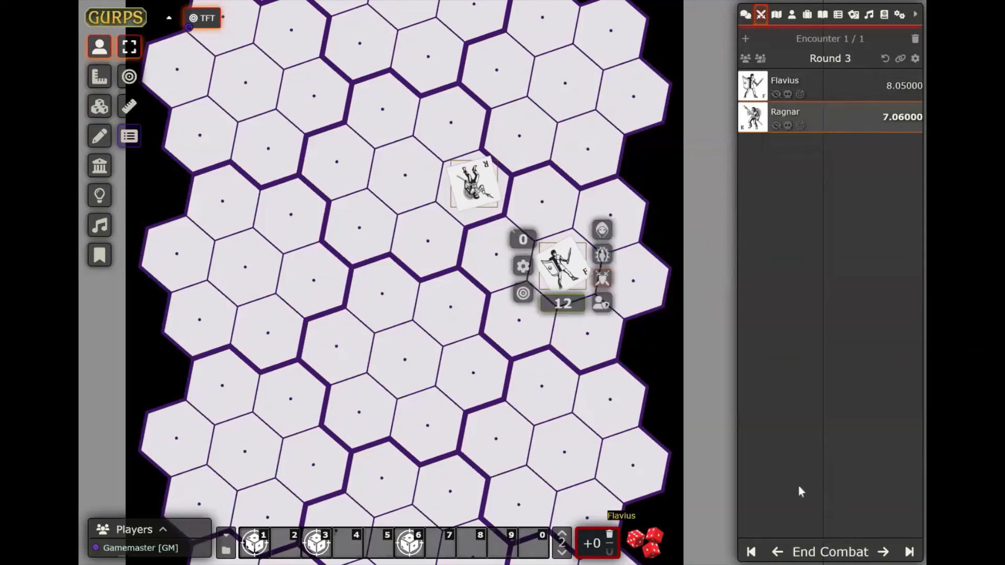
click(819, 550)
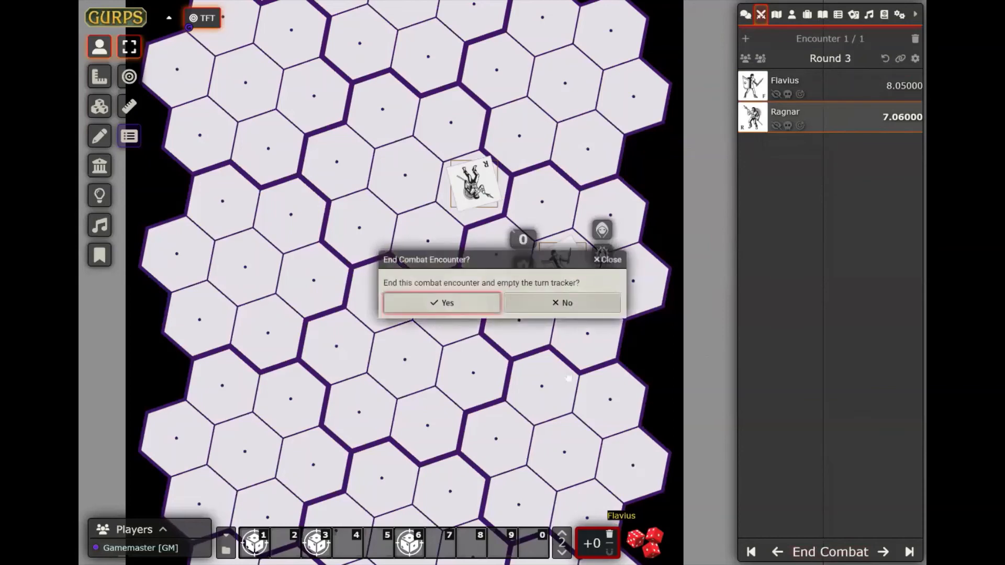
click(446, 302)
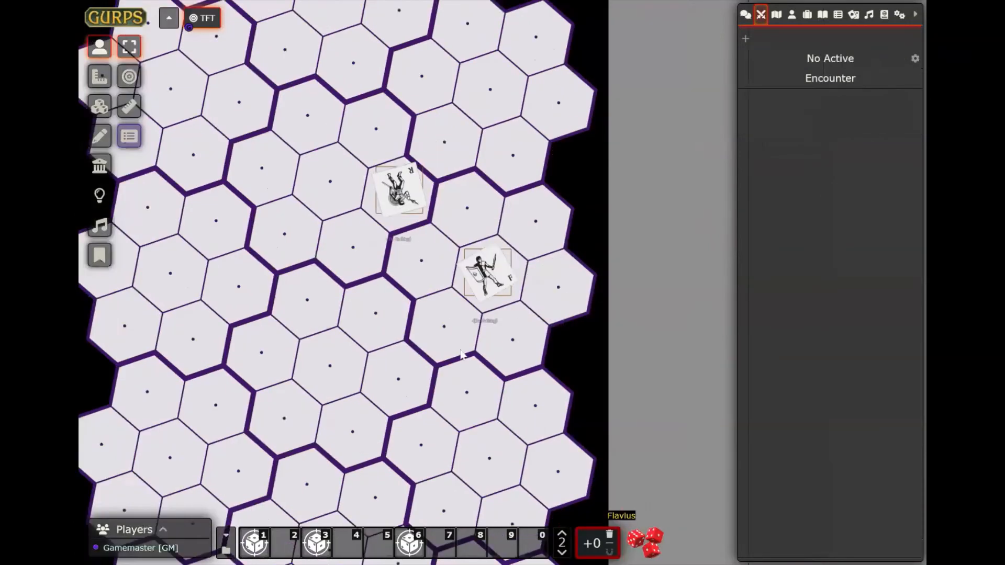
Review the PDF character sheet of the Flavius token on the map, closing it when done.
drag(461, 355, 561, 350)
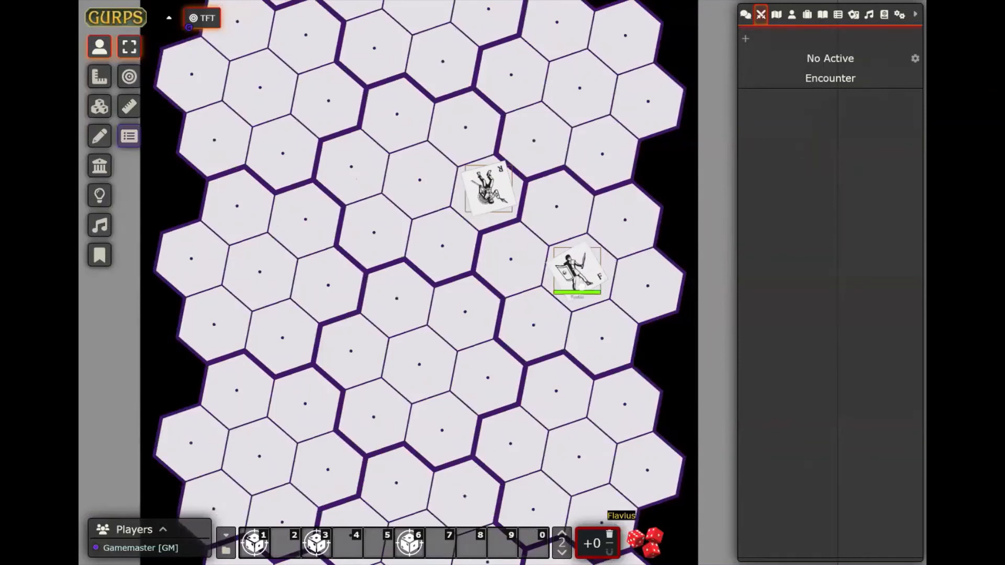
double_click(581, 285)
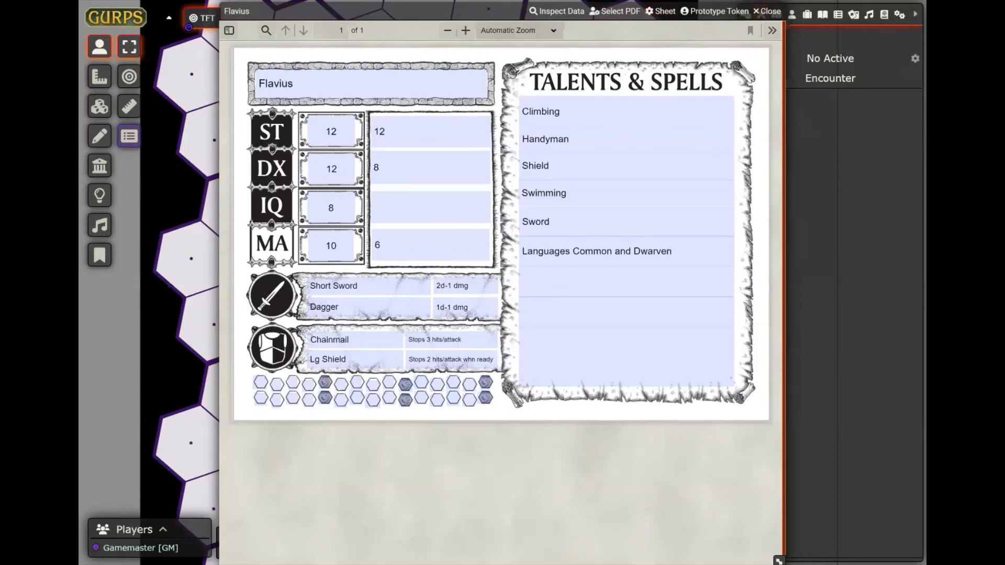
click(762, 16)
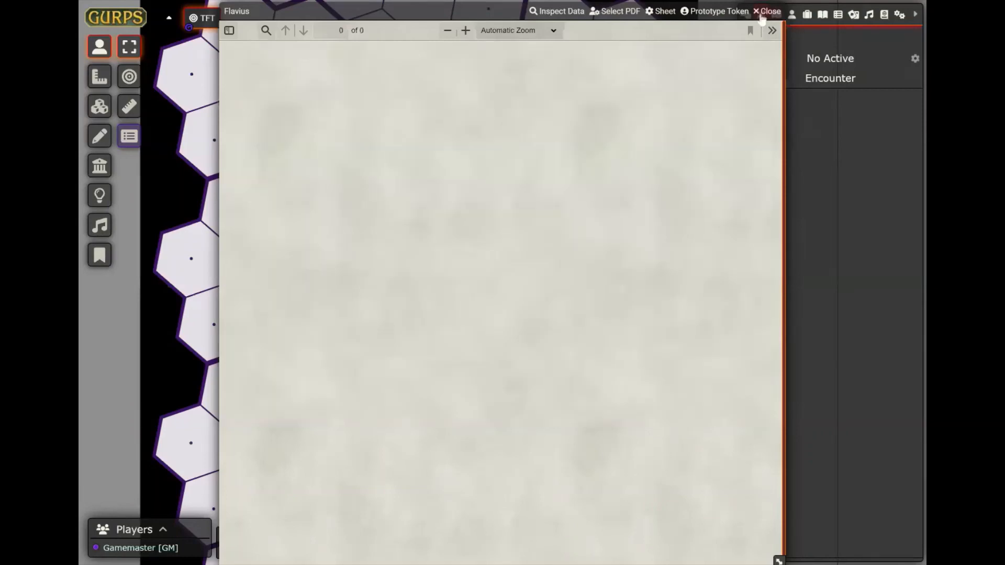
Create a new journal entry named Rule.
click(838, 17)
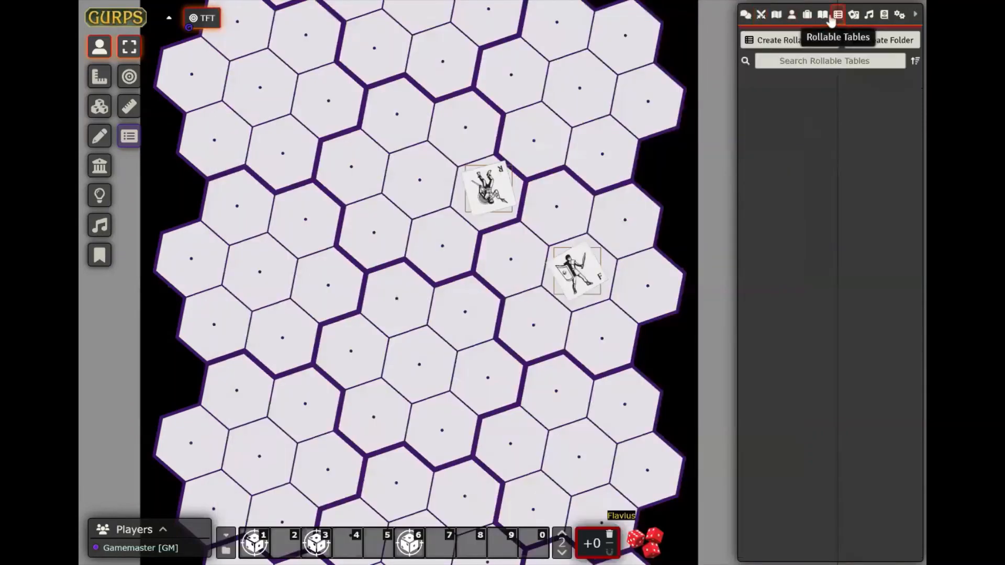
click(823, 15)
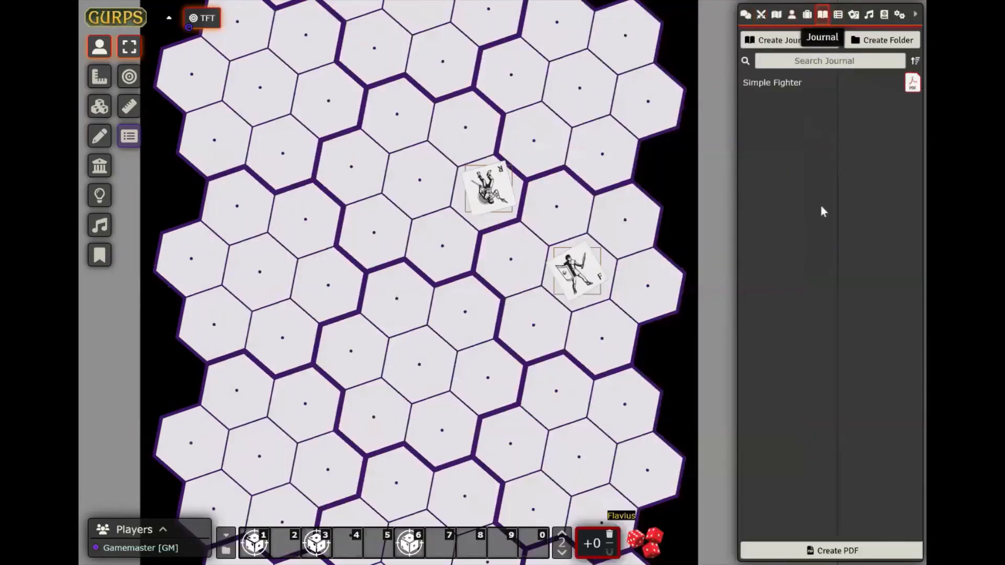
click(787, 46)
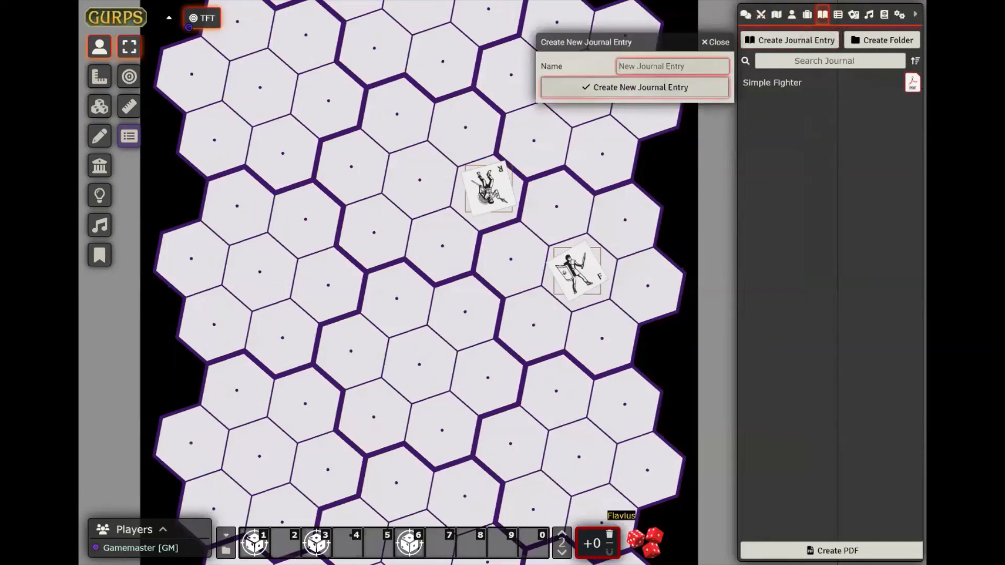
text(Rule)
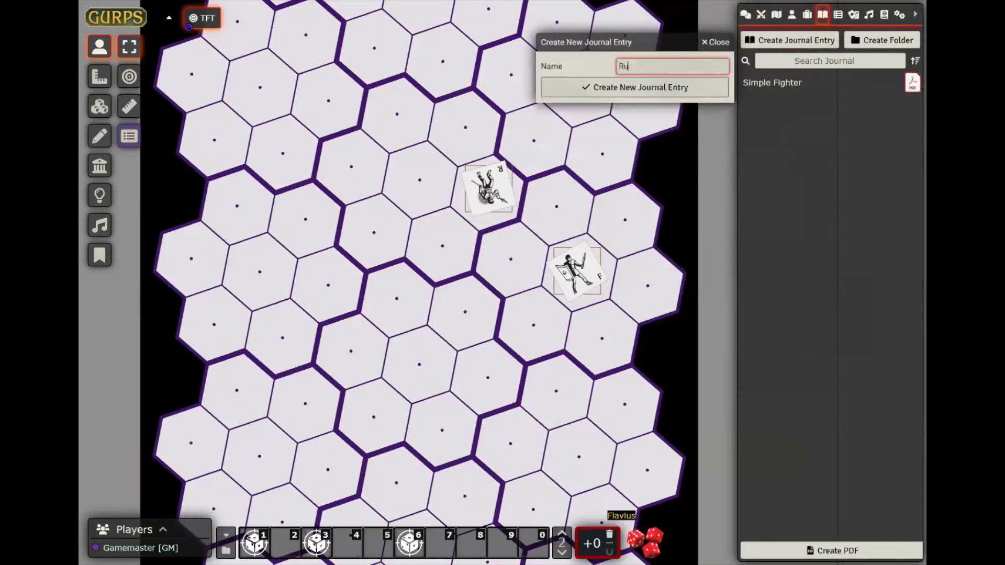
click(633, 93)
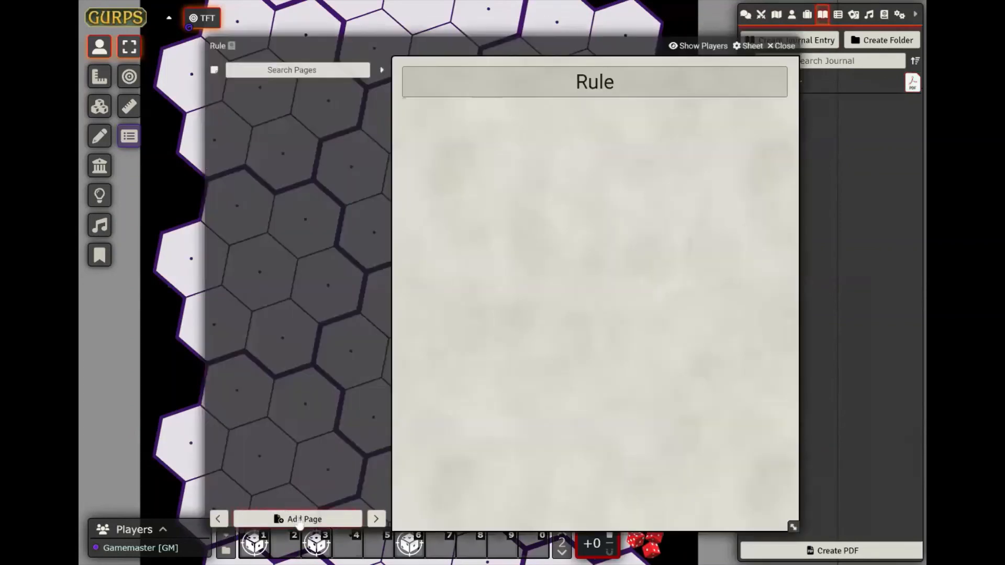
Add a page of type PDF named ITL to the Rule journal entry.
click(299, 520)
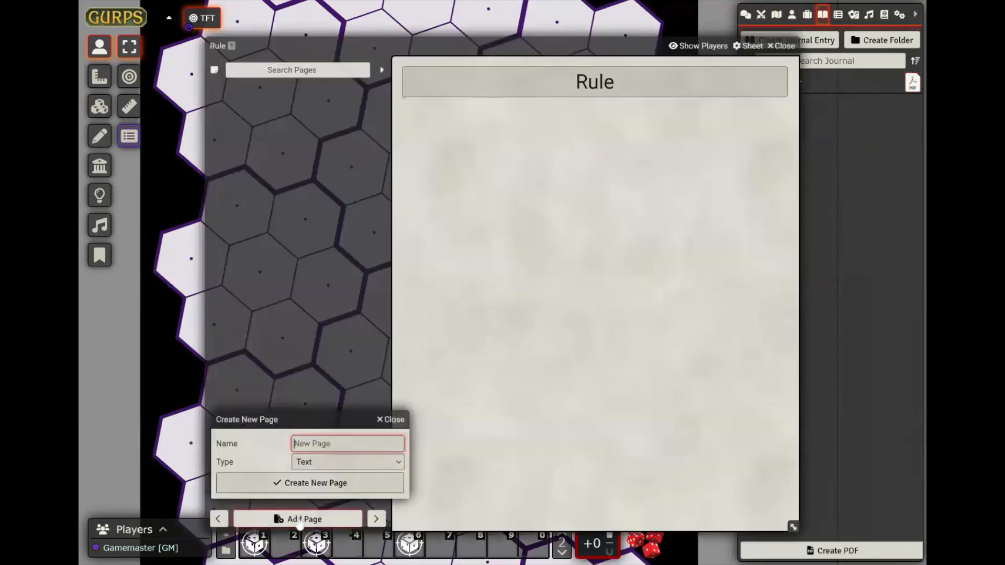
click(342, 464)
click(336, 474)
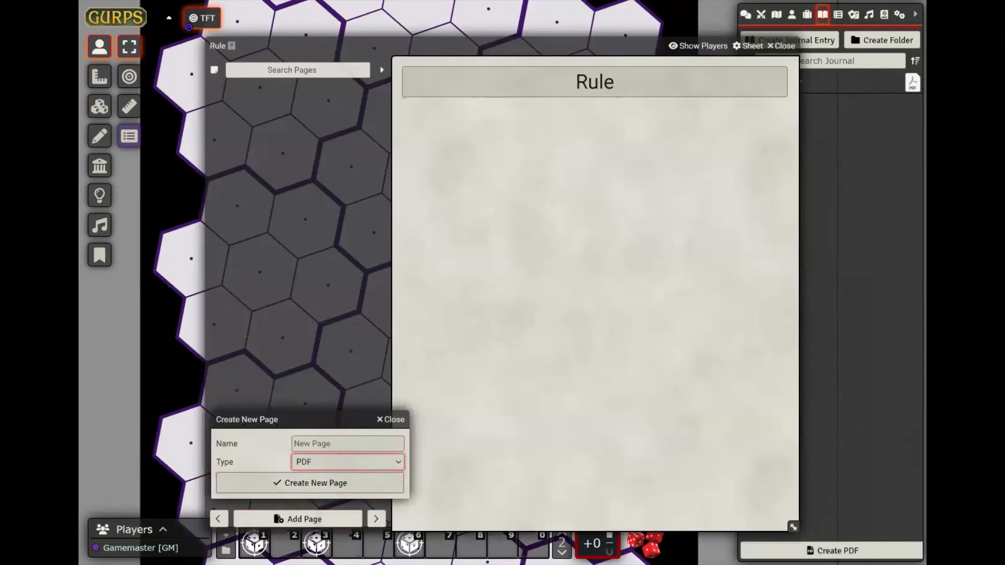
click(347, 444)
text(IT)
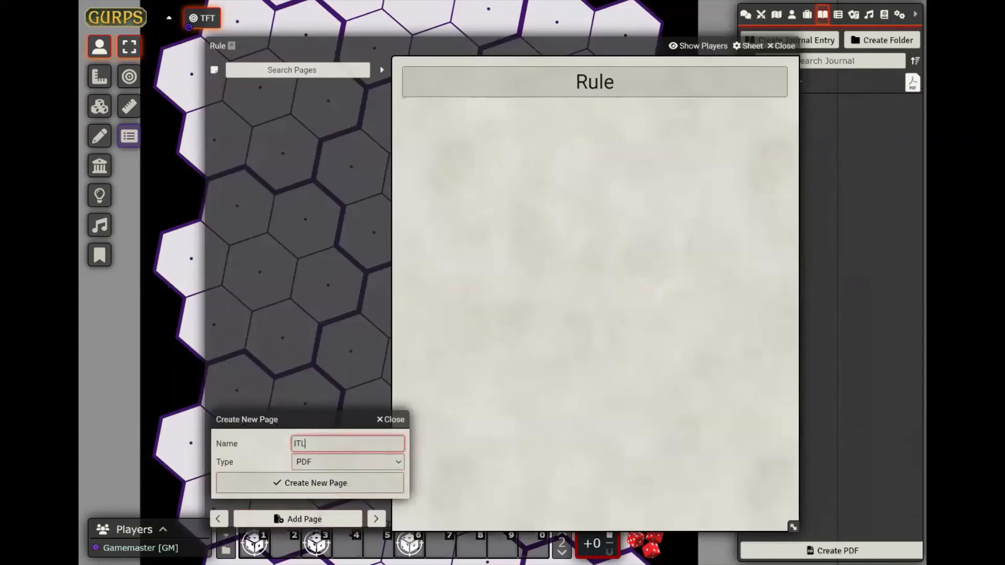
text(L)
click(325, 487)
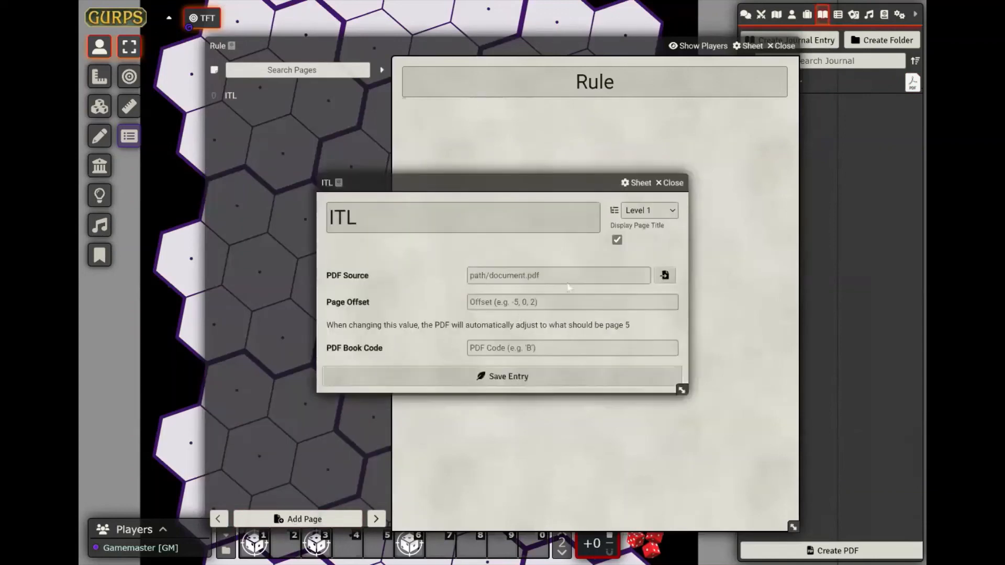
Choose The Fantasy Trip In The Labyrinth.pdf from the pdfs folder on Amazon S3 as the ITL page's PDF source.
click(664, 276)
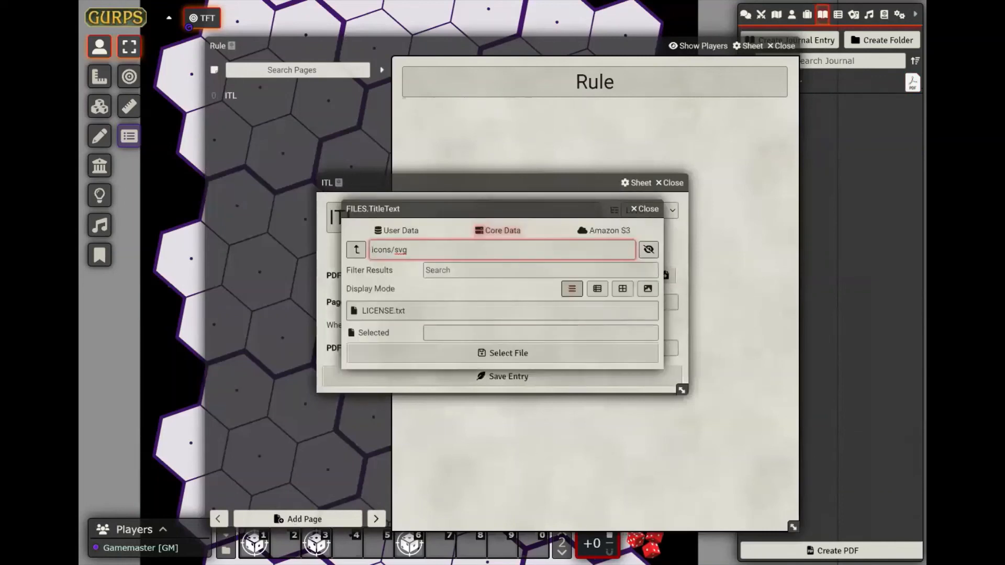
click(602, 231)
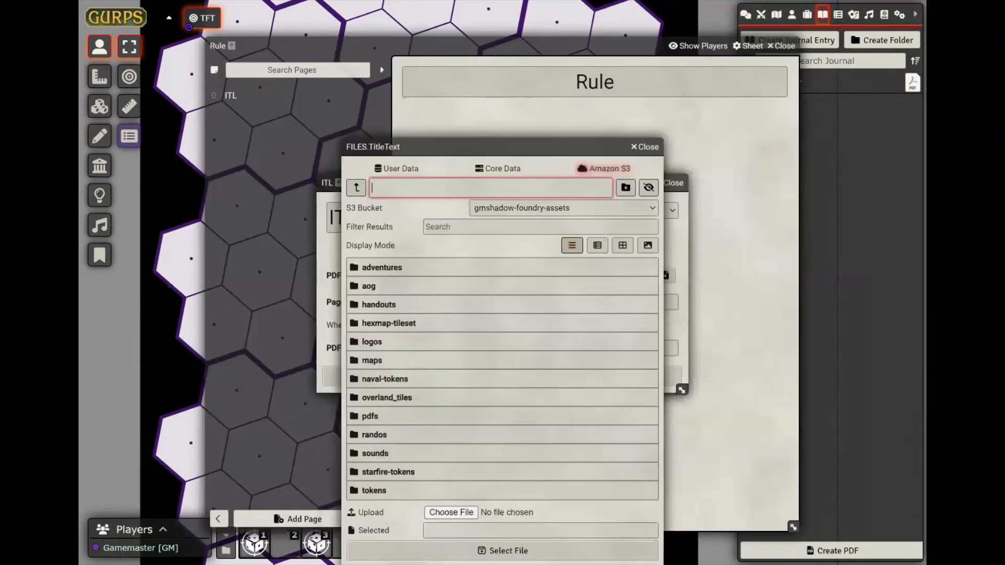
click(400, 417)
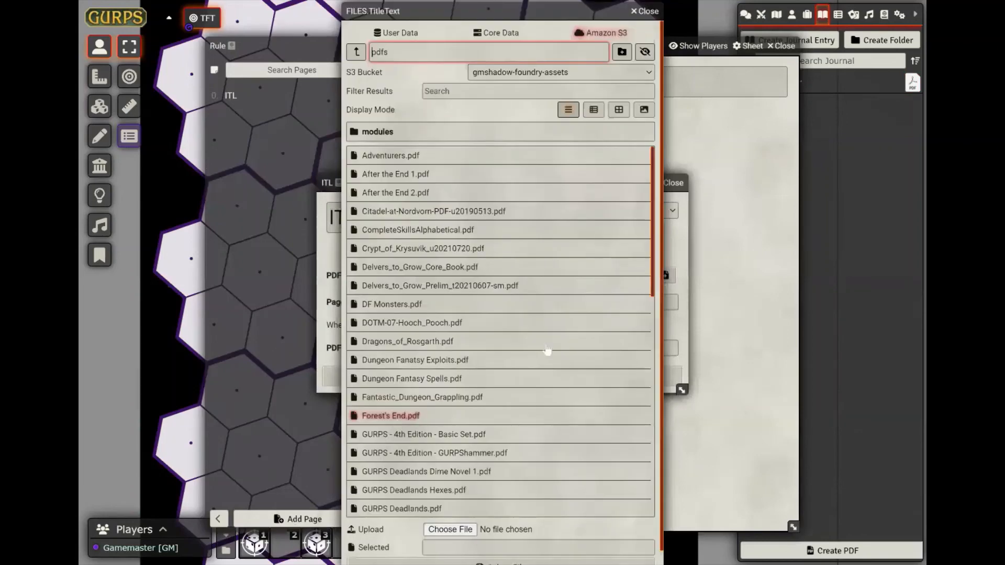
drag(653, 283, 679, 532)
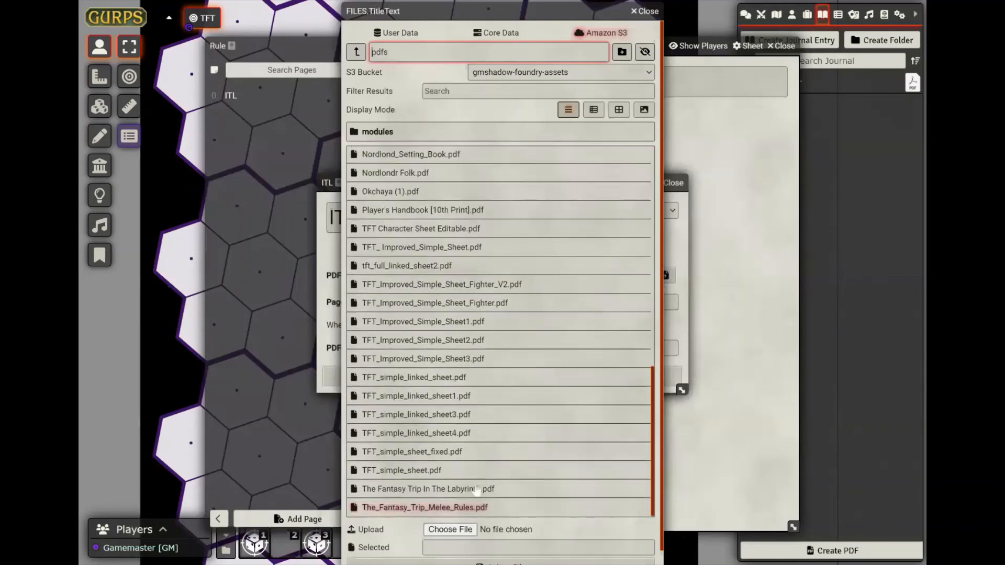
click(461, 489)
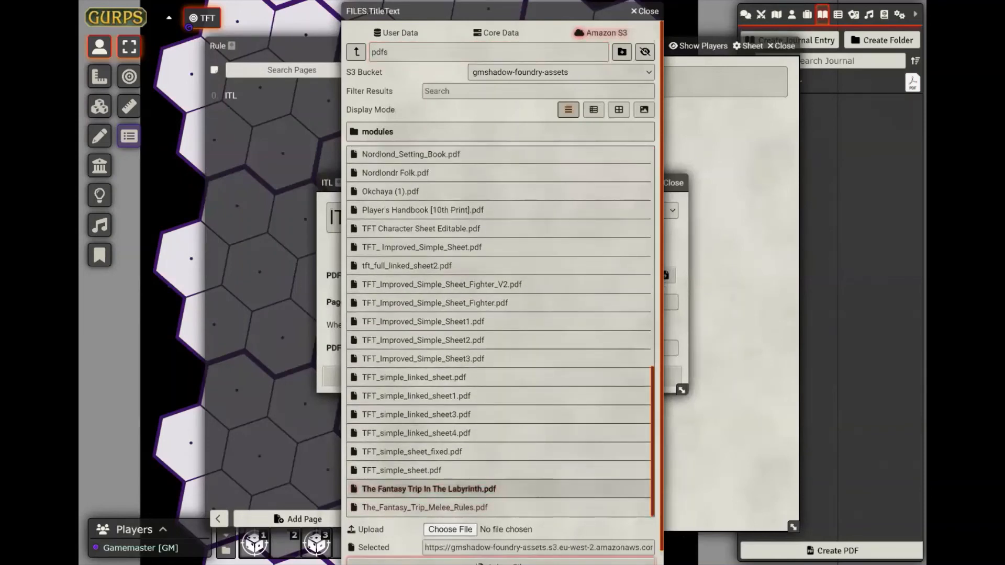
click(500, 563)
Set the ITL page's page offset to 2 and save the entry.
click(556, 305)
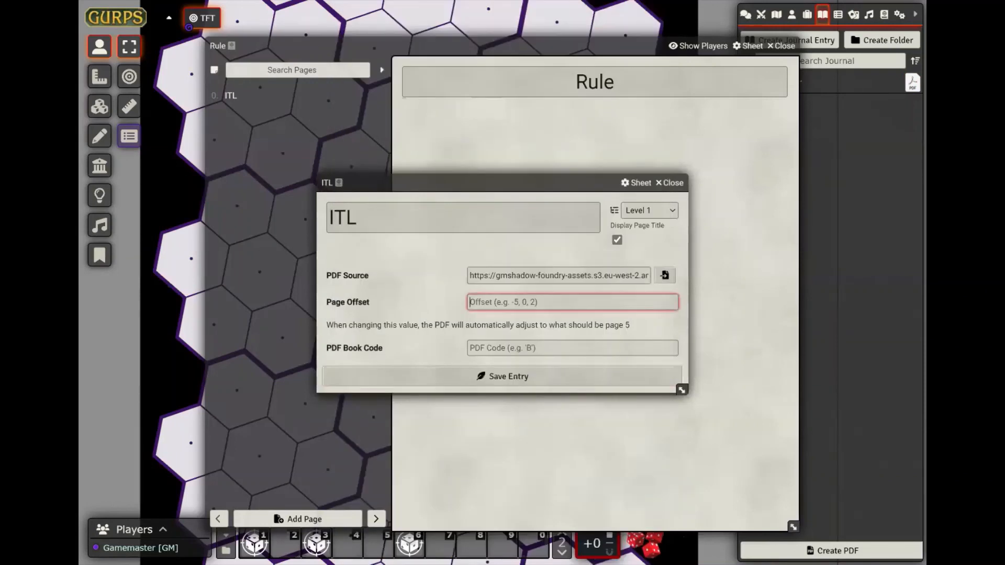
text(2)
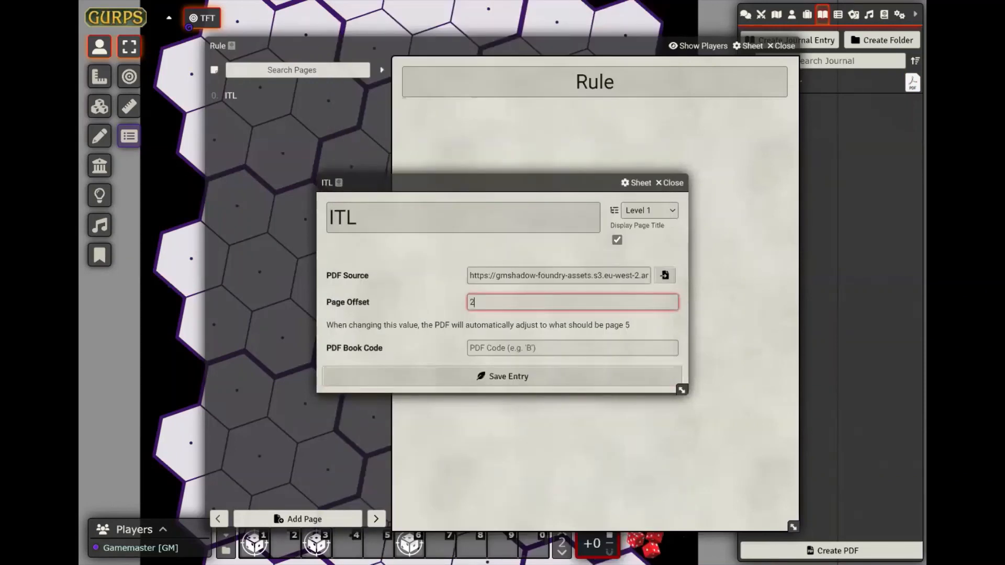
click(553, 384)
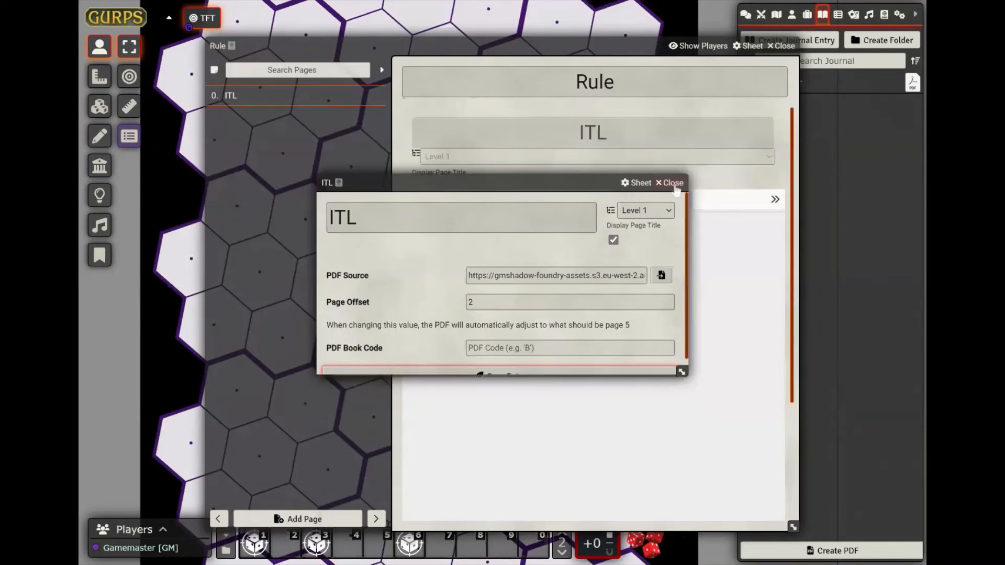
click(674, 184)
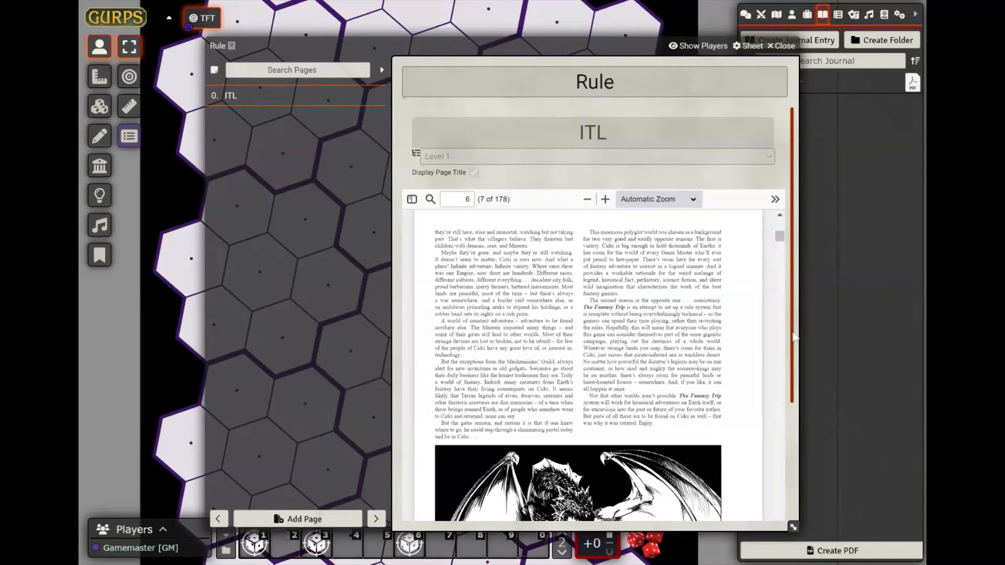
Examine the embedded rulebook's pages from the roleplaying chapter back to the cover, then close the Rule journal.
scroll(794, 342, down, 3)
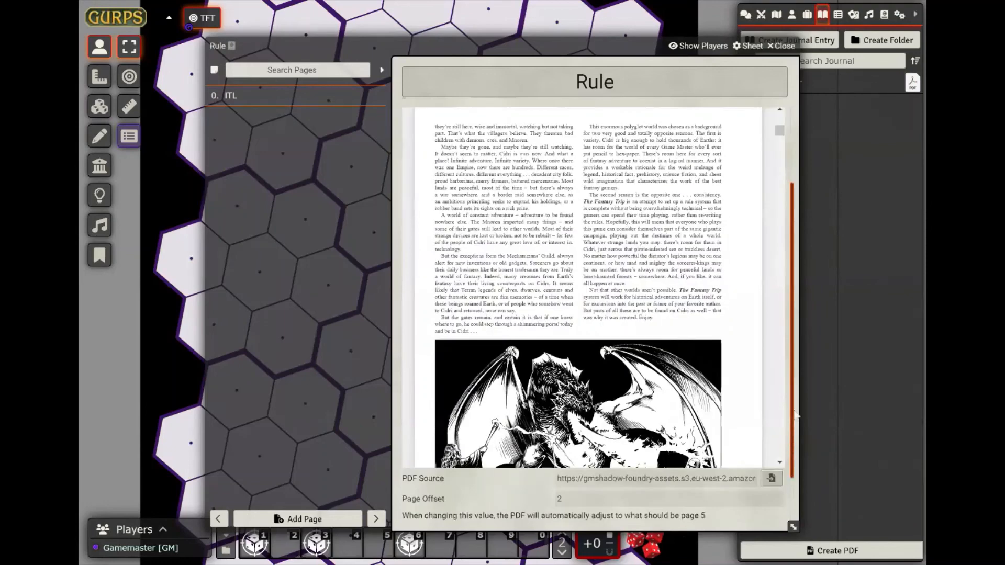
scroll(776, 295, up, 1)
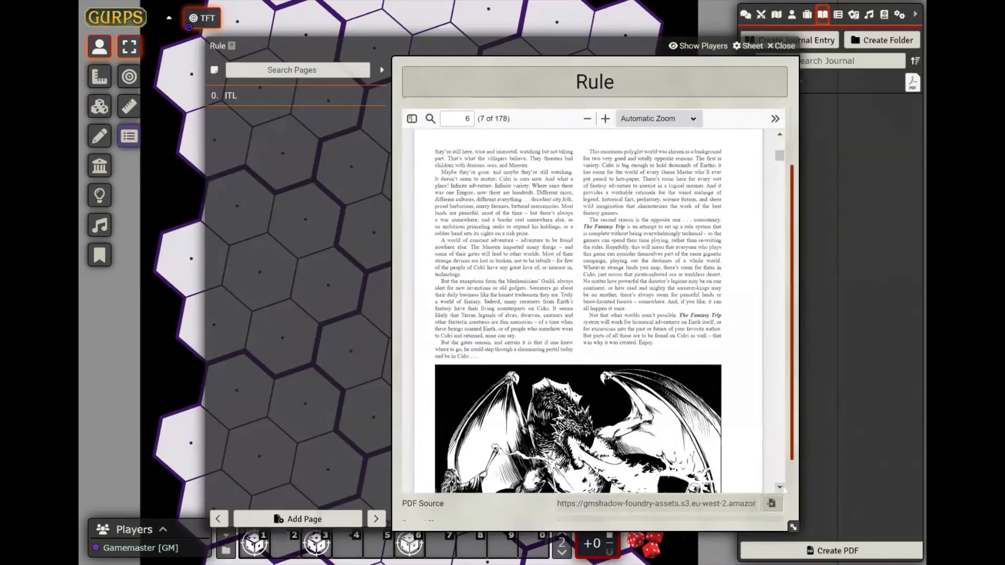
scroll(783, 489, down, 4)
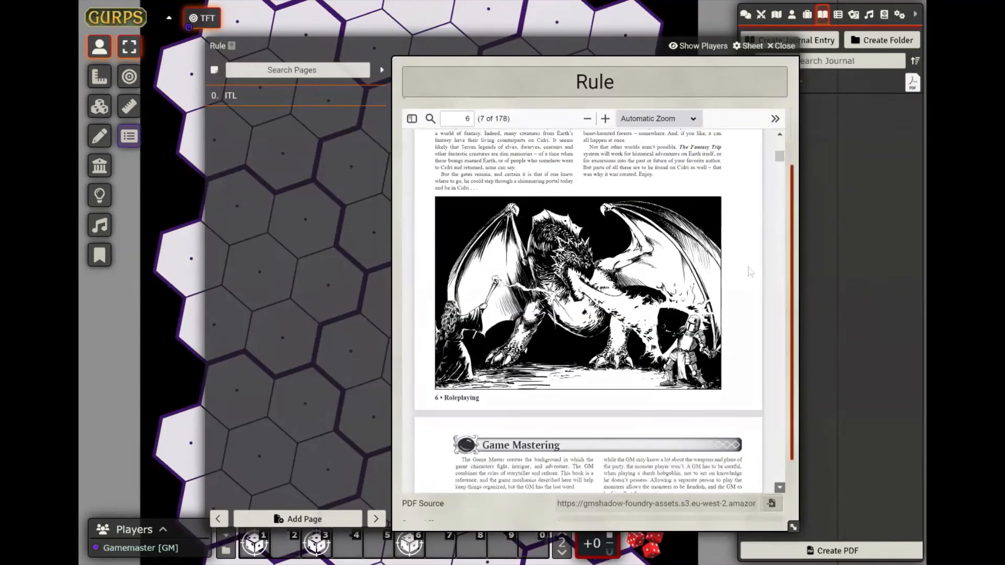
scroll(780, 143, up, 3)
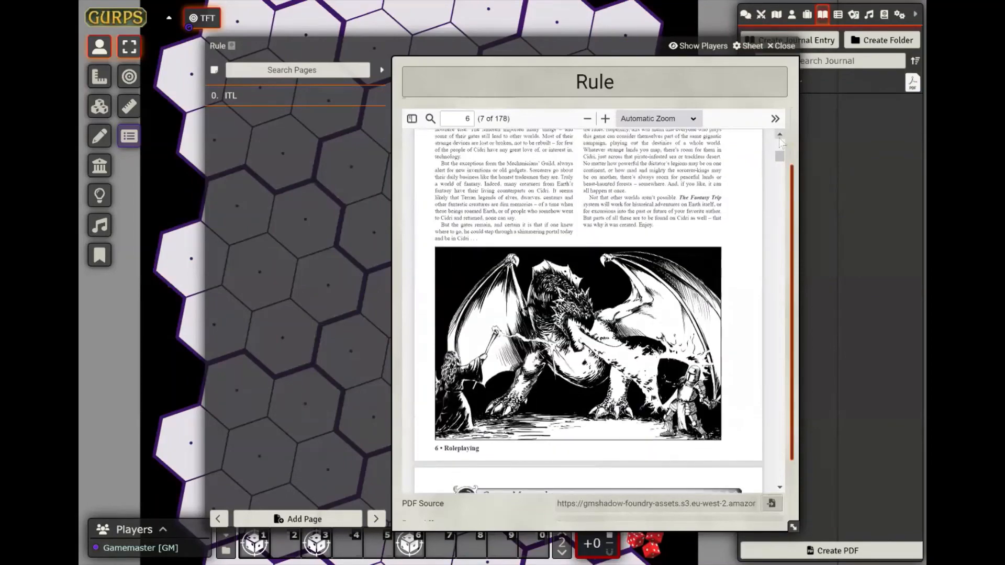
scroll(781, 143, up, 8)
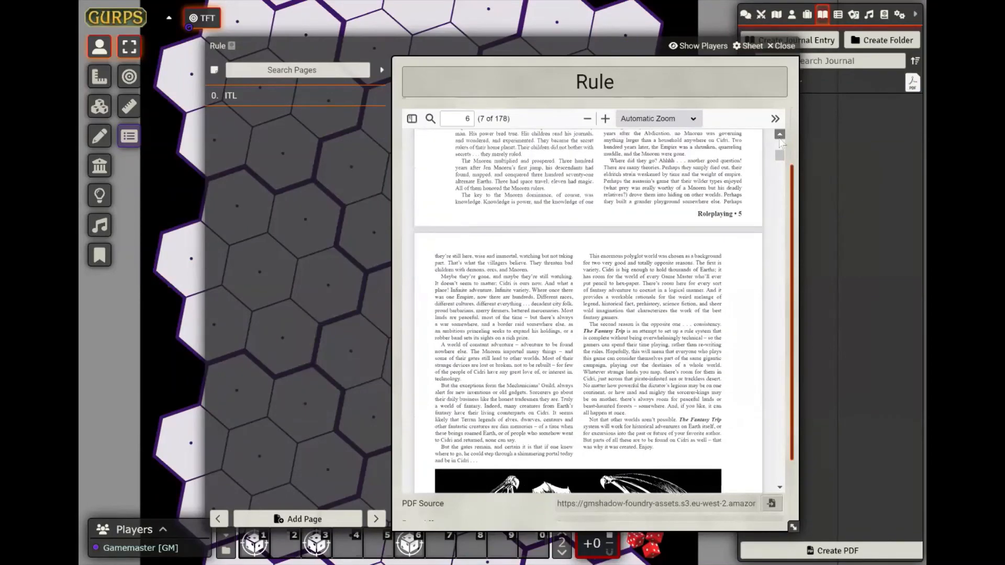
scroll(780, 143, up, 12)
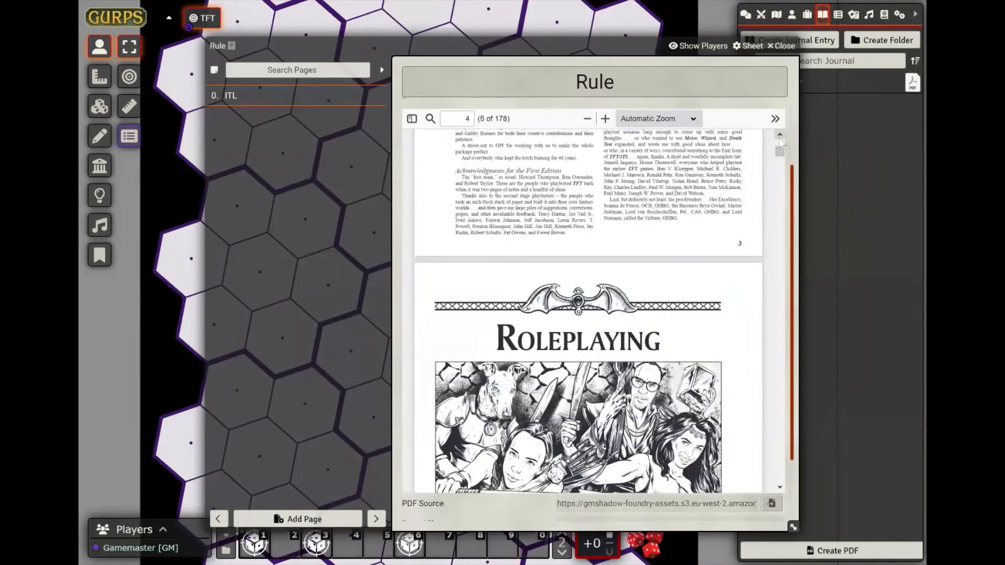
scroll(781, 142, up, 6)
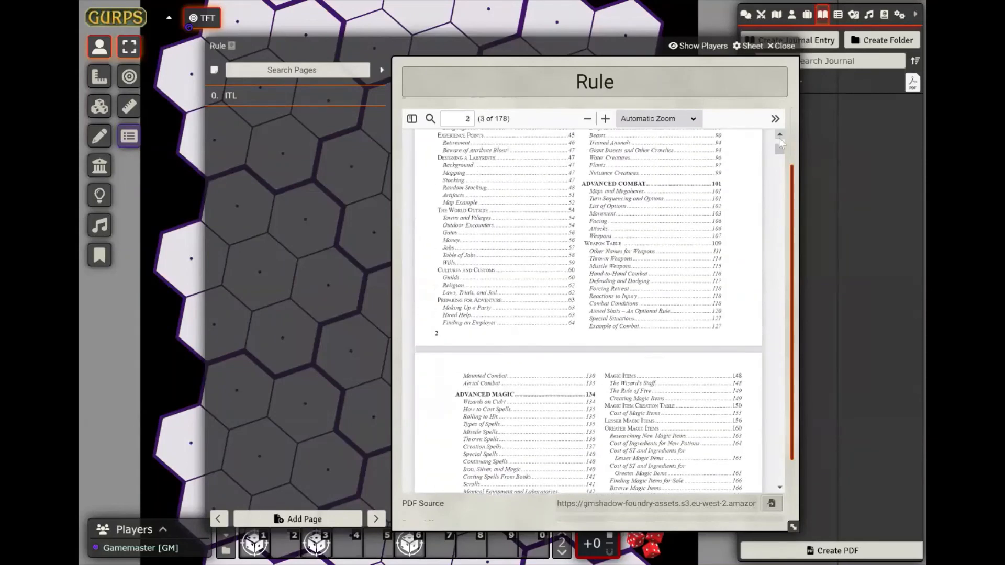
scroll(779, 142, up, 10)
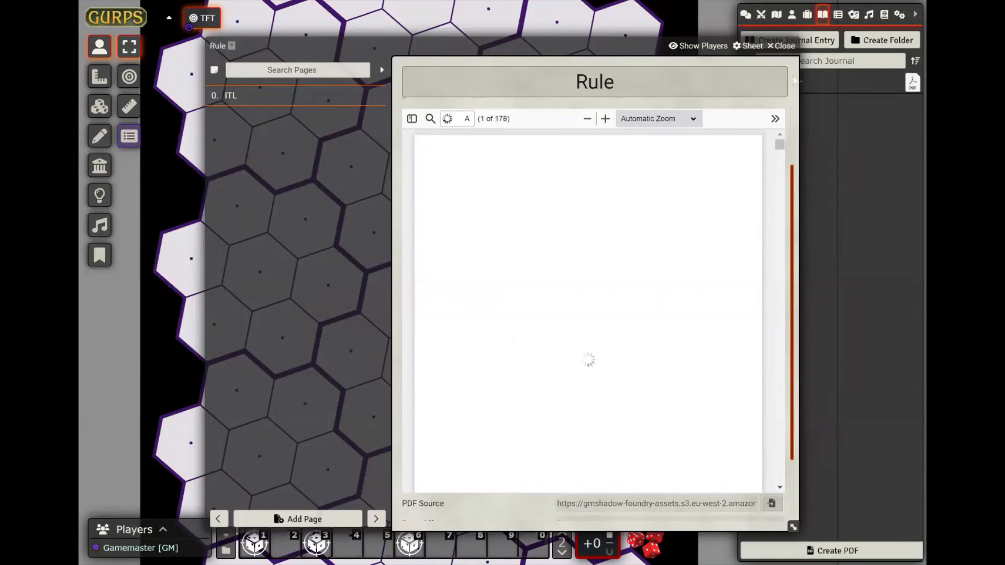
click(781, 46)
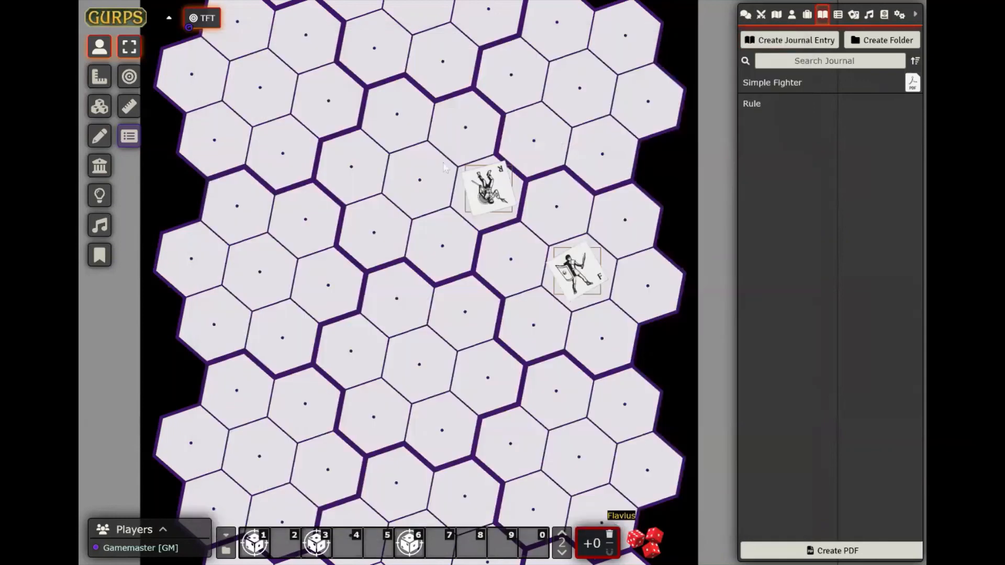